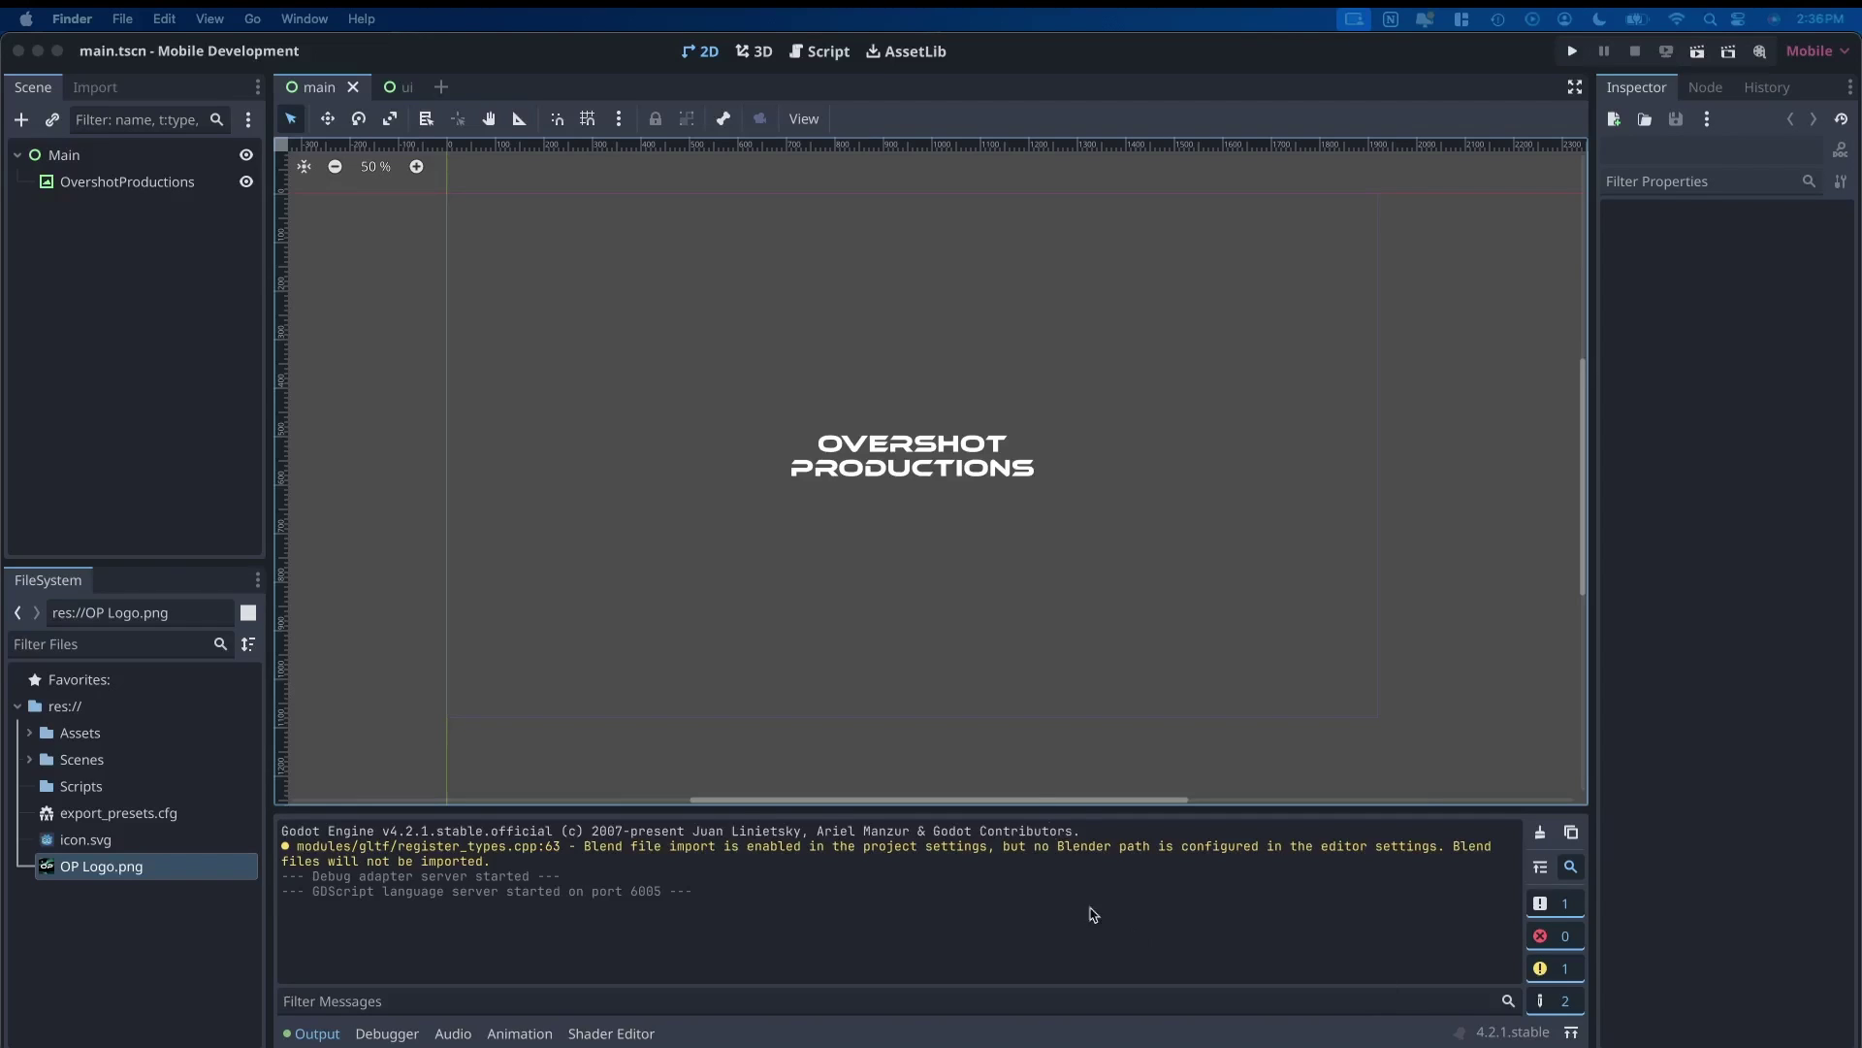
Bring the Godot editor showing main.tscn to the front
{"action": "left_click", "coordinate": [921, 721]}
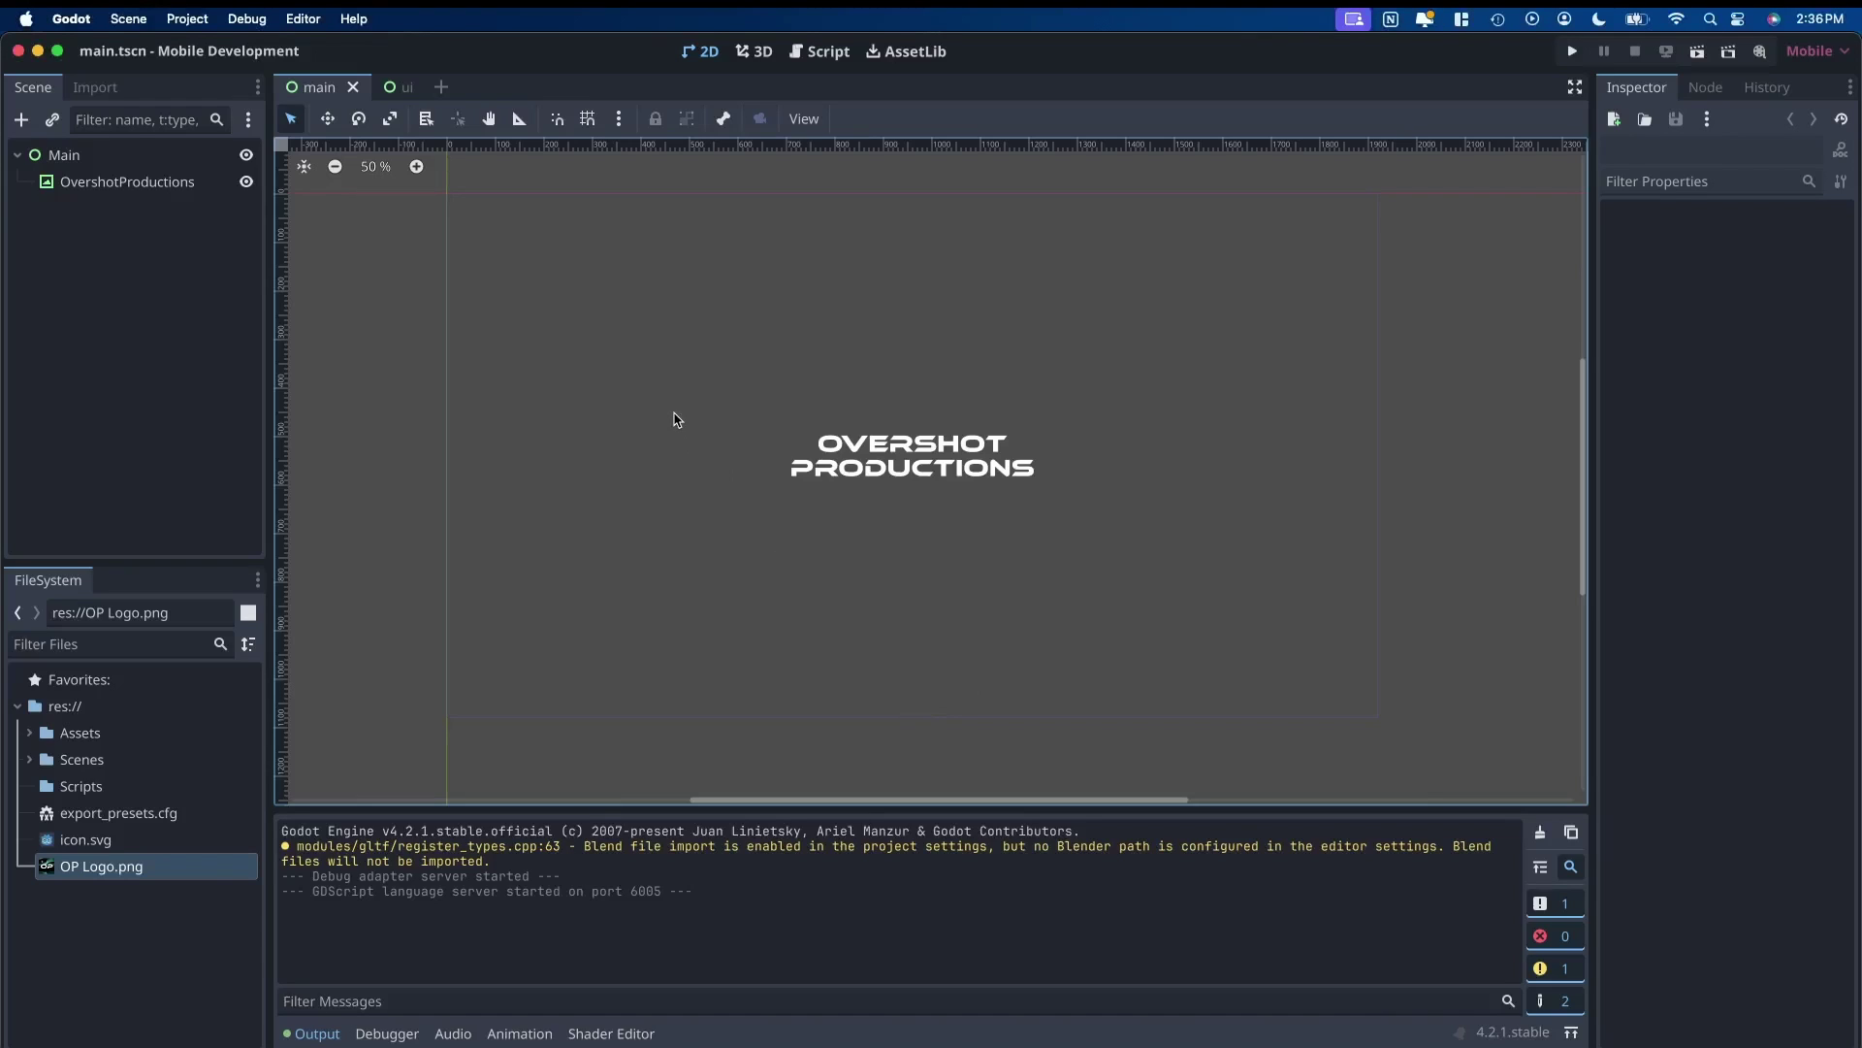
Launch App Store via Spotlight and search it for 'xcode'
{"action": "key", "text": "super+space"}
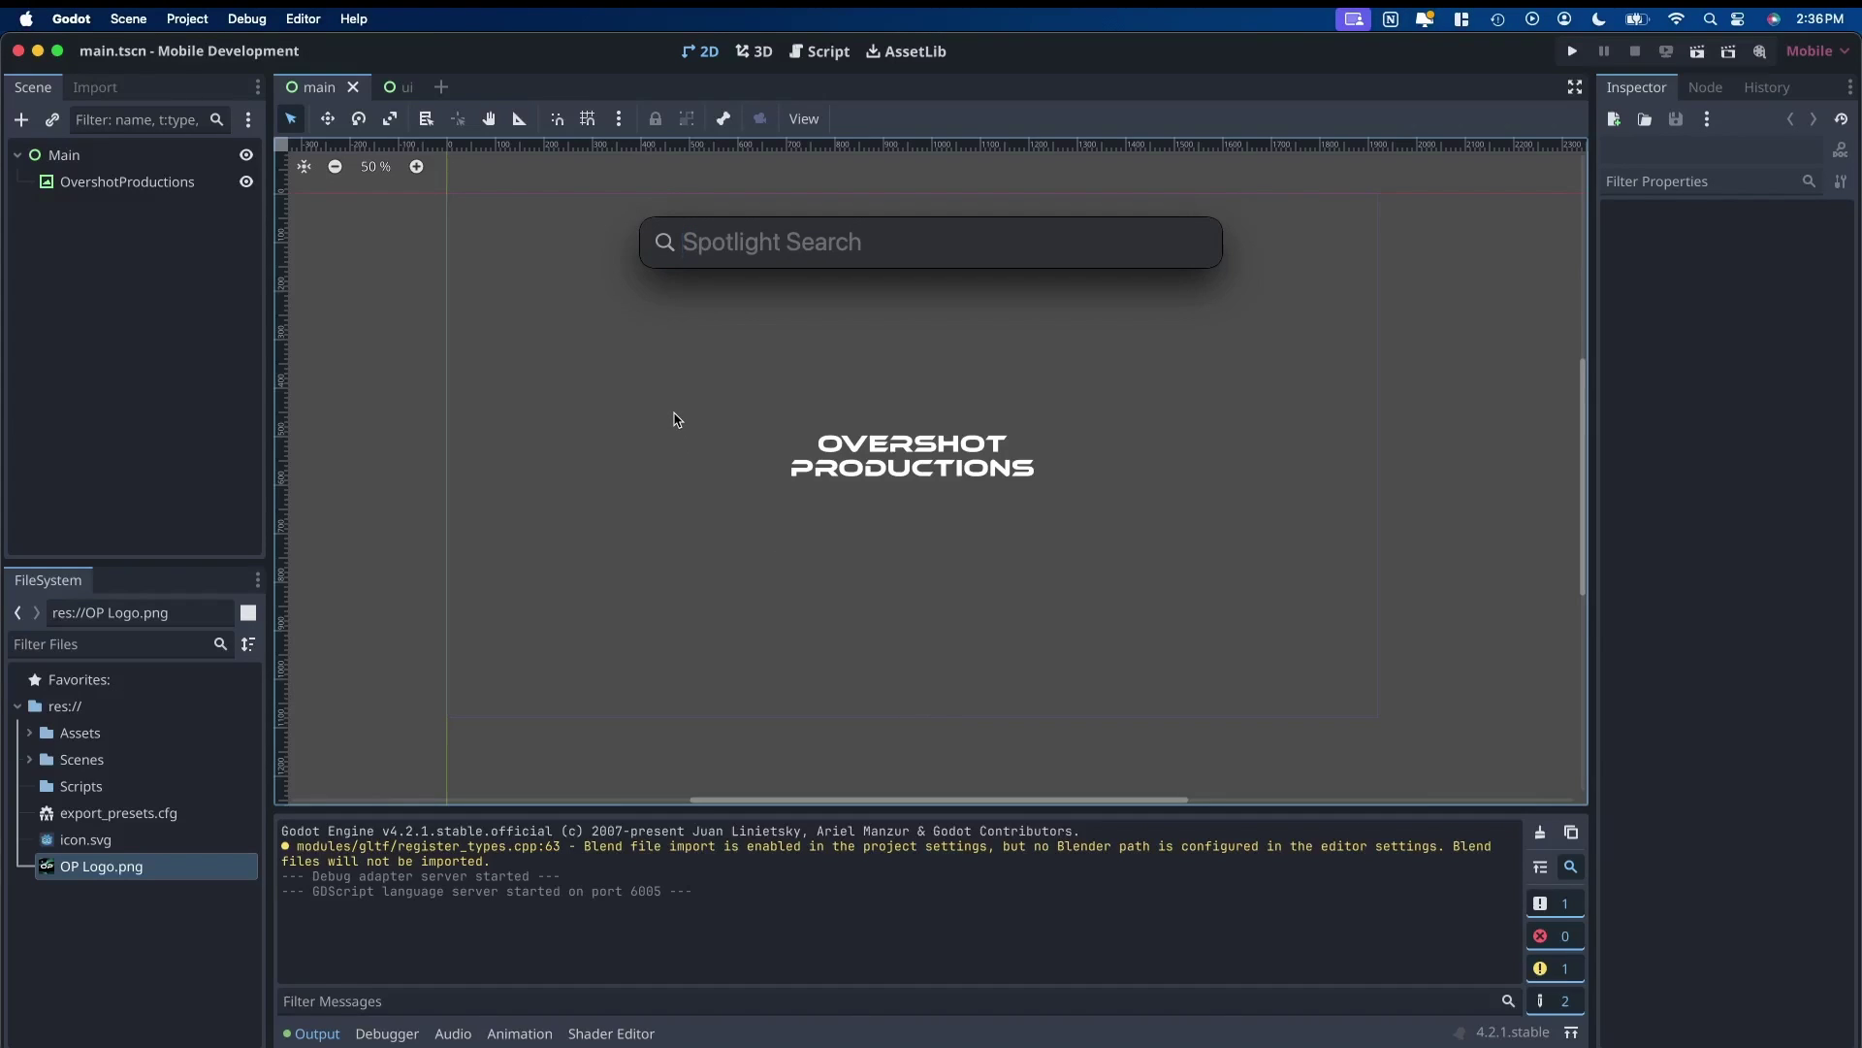
{"action": "type", "text": "app store"}
{"action": "key", "text": "Return"}
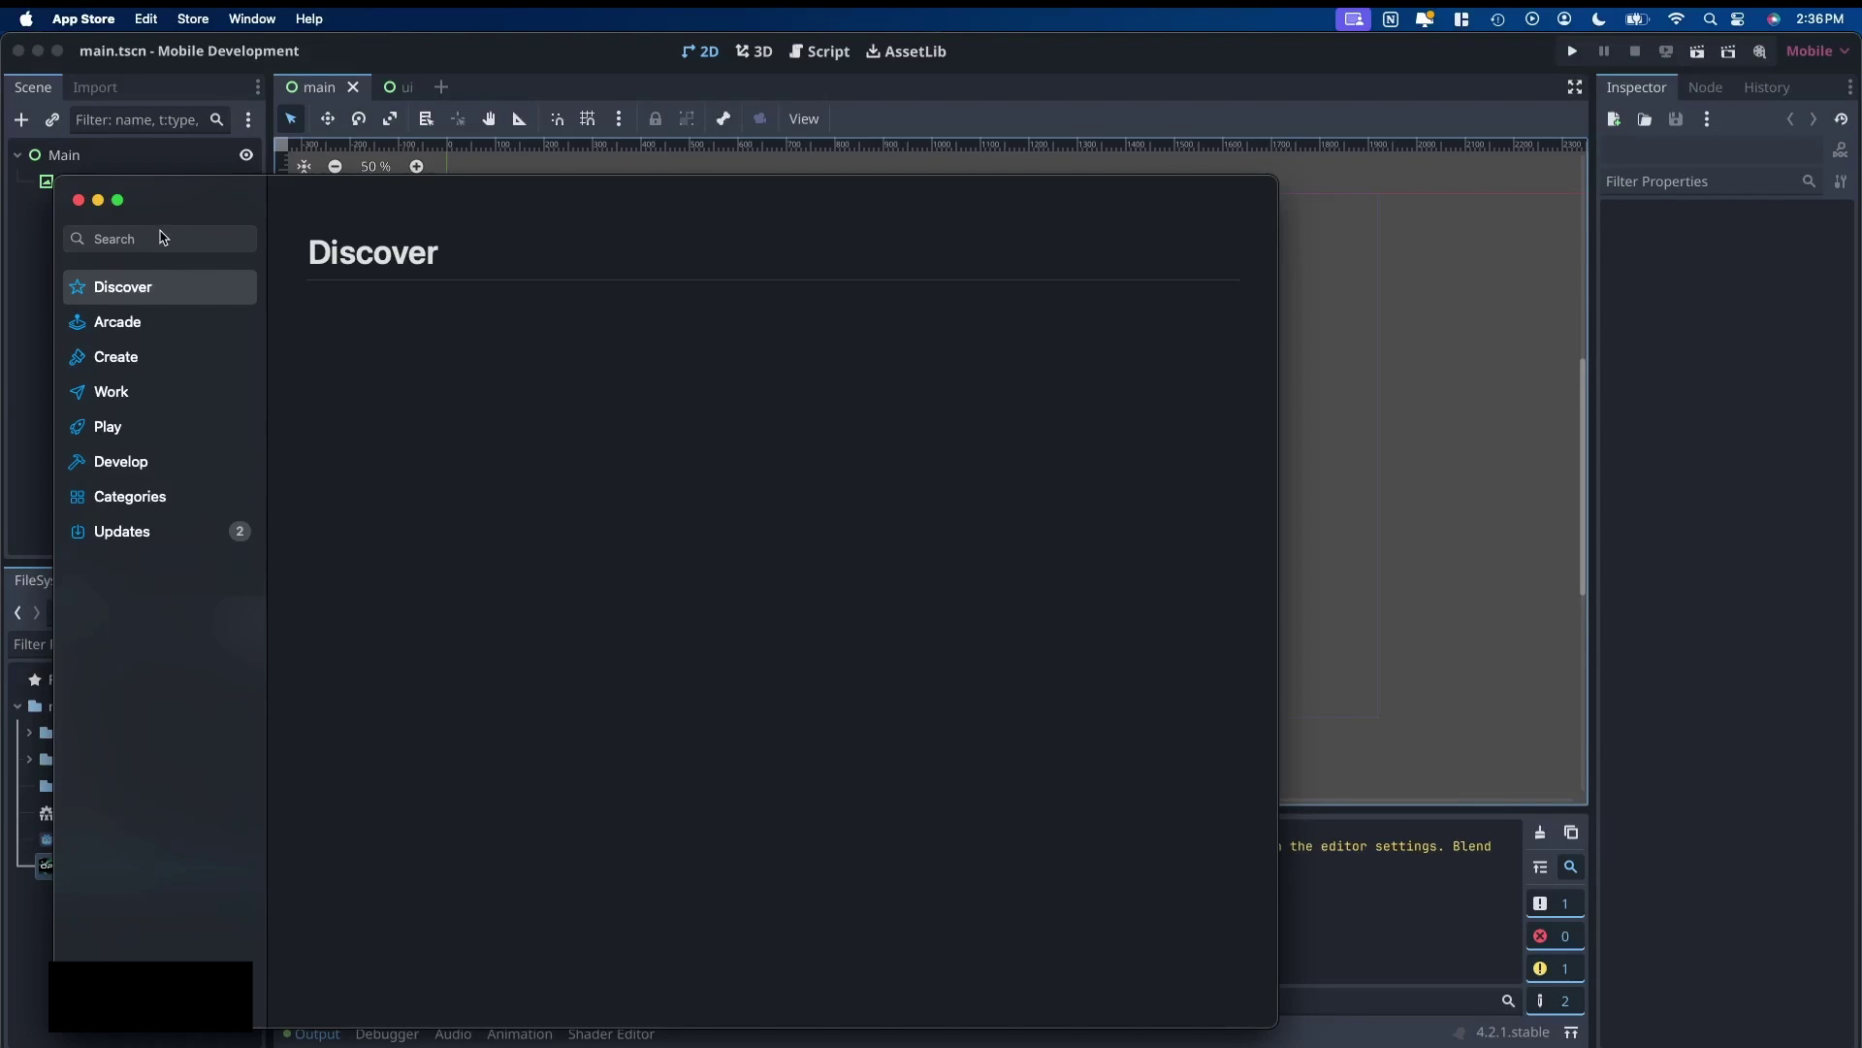
{"action": "left_click", "coordinate": [158, 239]}
{"action": "type", "text": "xcode"}
{"action": "key", "text": "Return"}
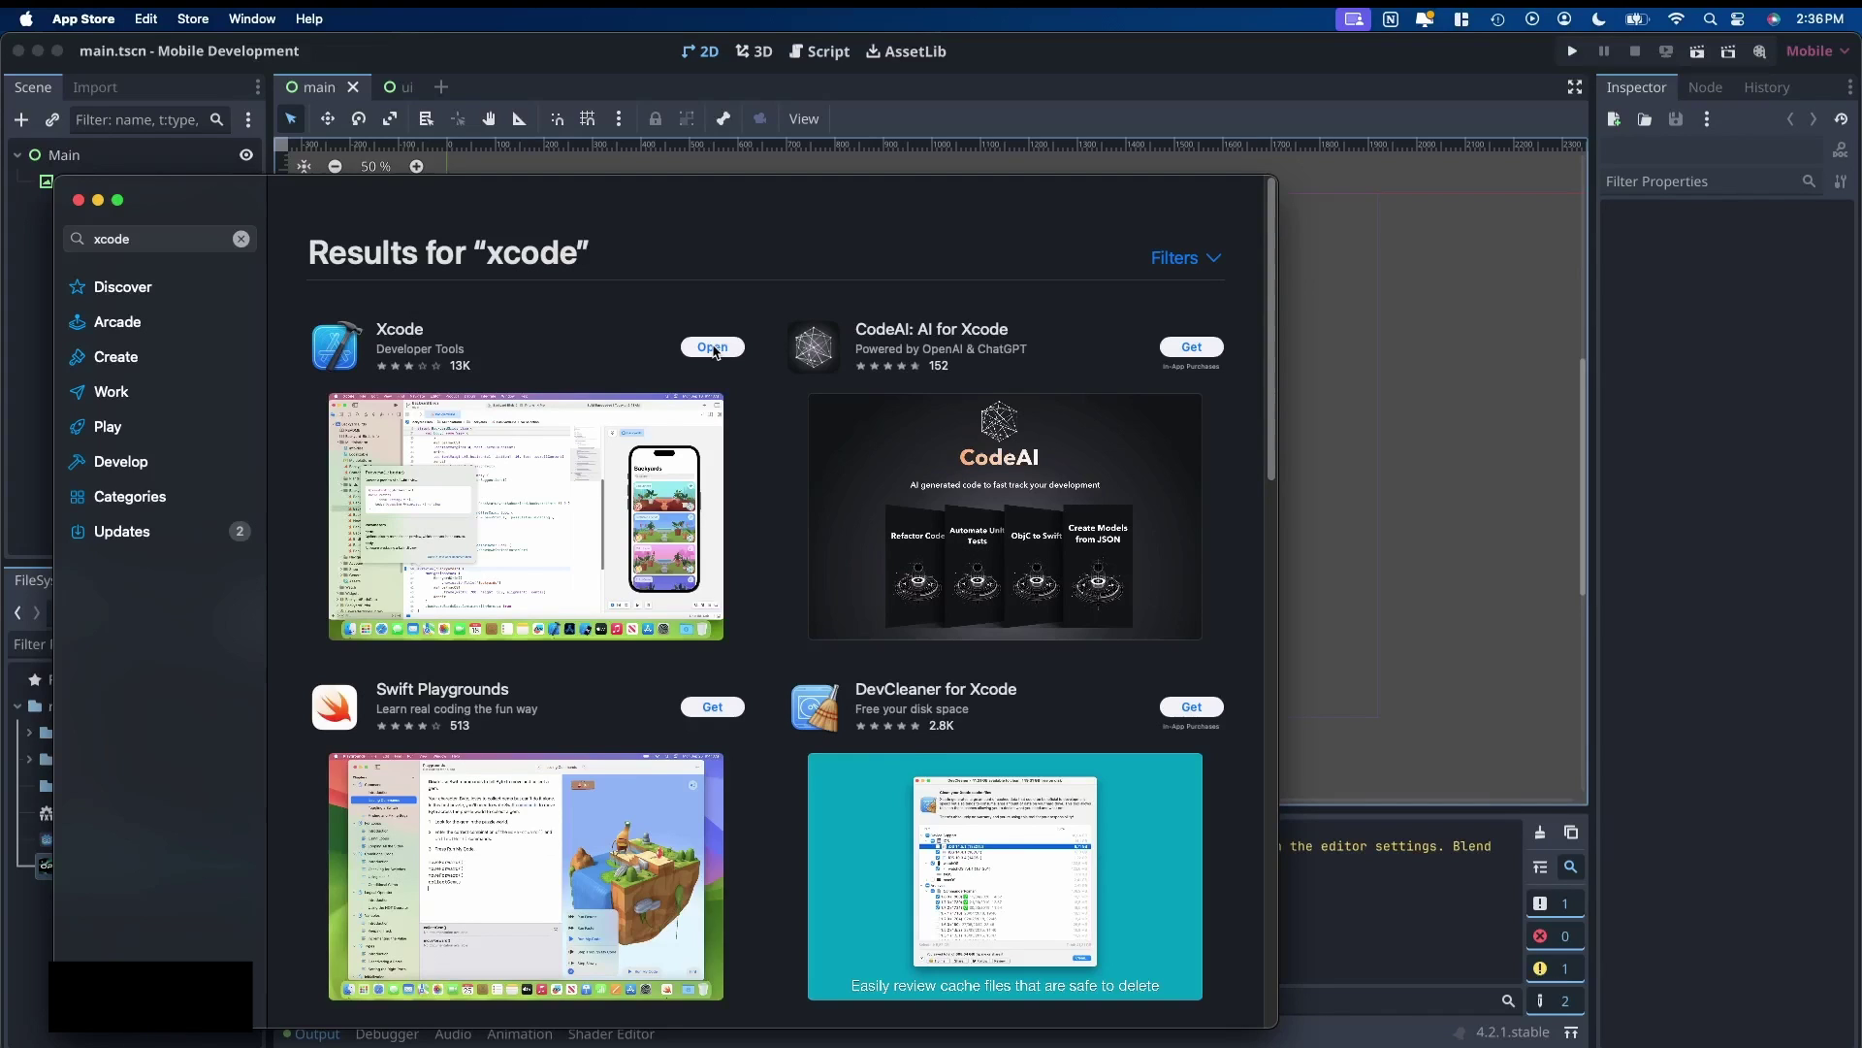
Launch the already installed Xcode from its App Store page, then quit App Store
{"action": "left_click", "coordinate": [713, 348]}
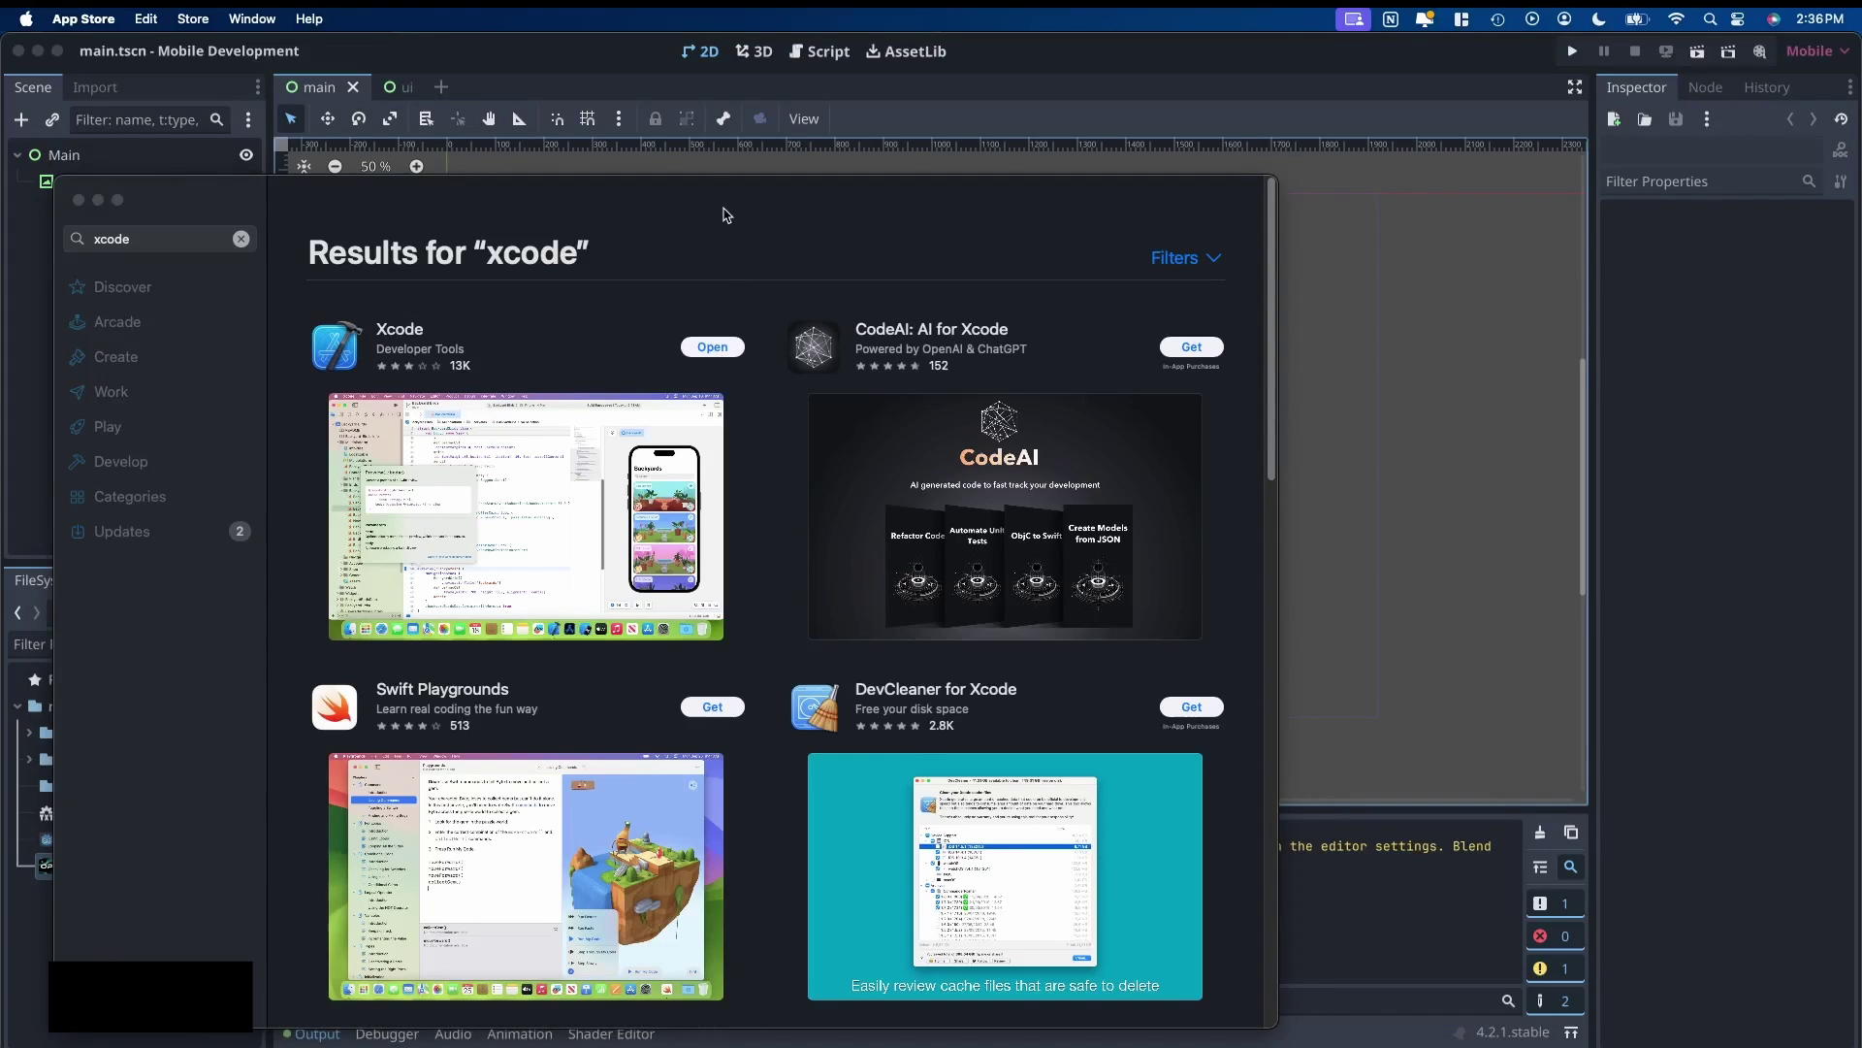
{"action": "left_click", "coordinate": [726, 214]}
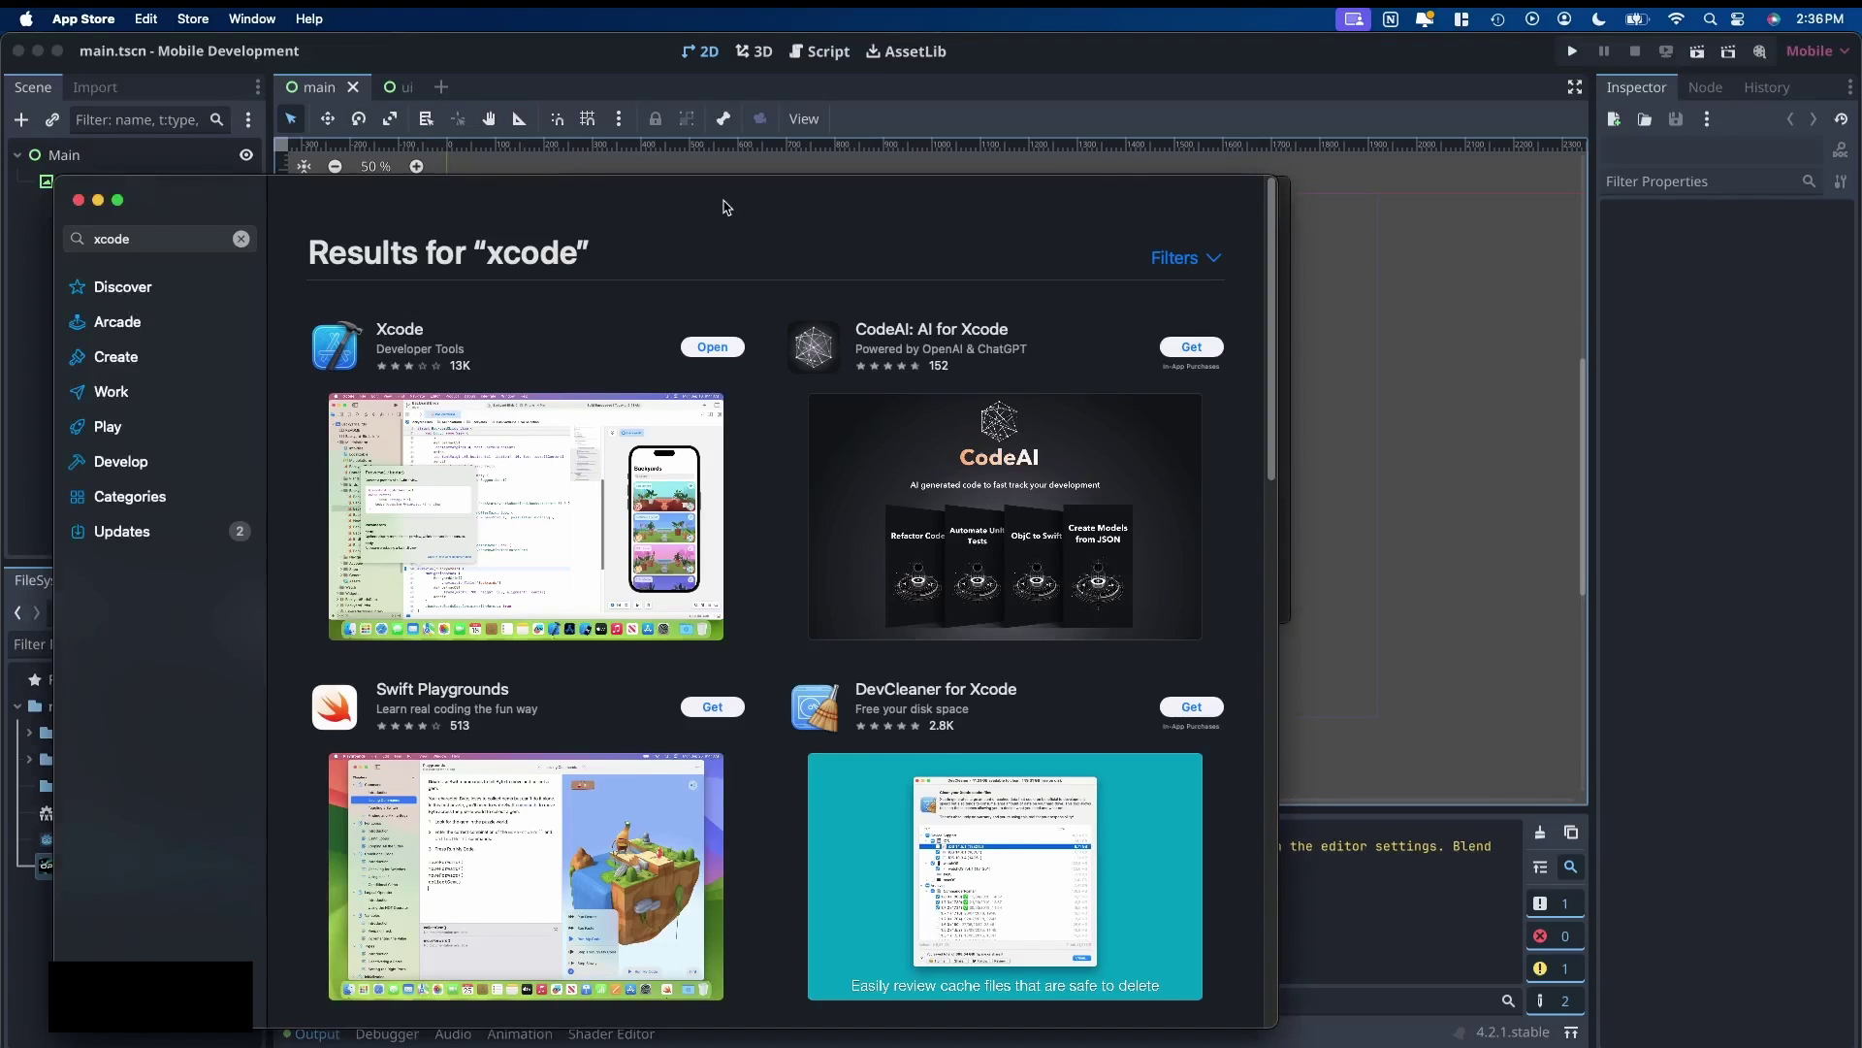
{"action": "key", "text": "super+q"}
{"action": "key", "text": "super+q"}
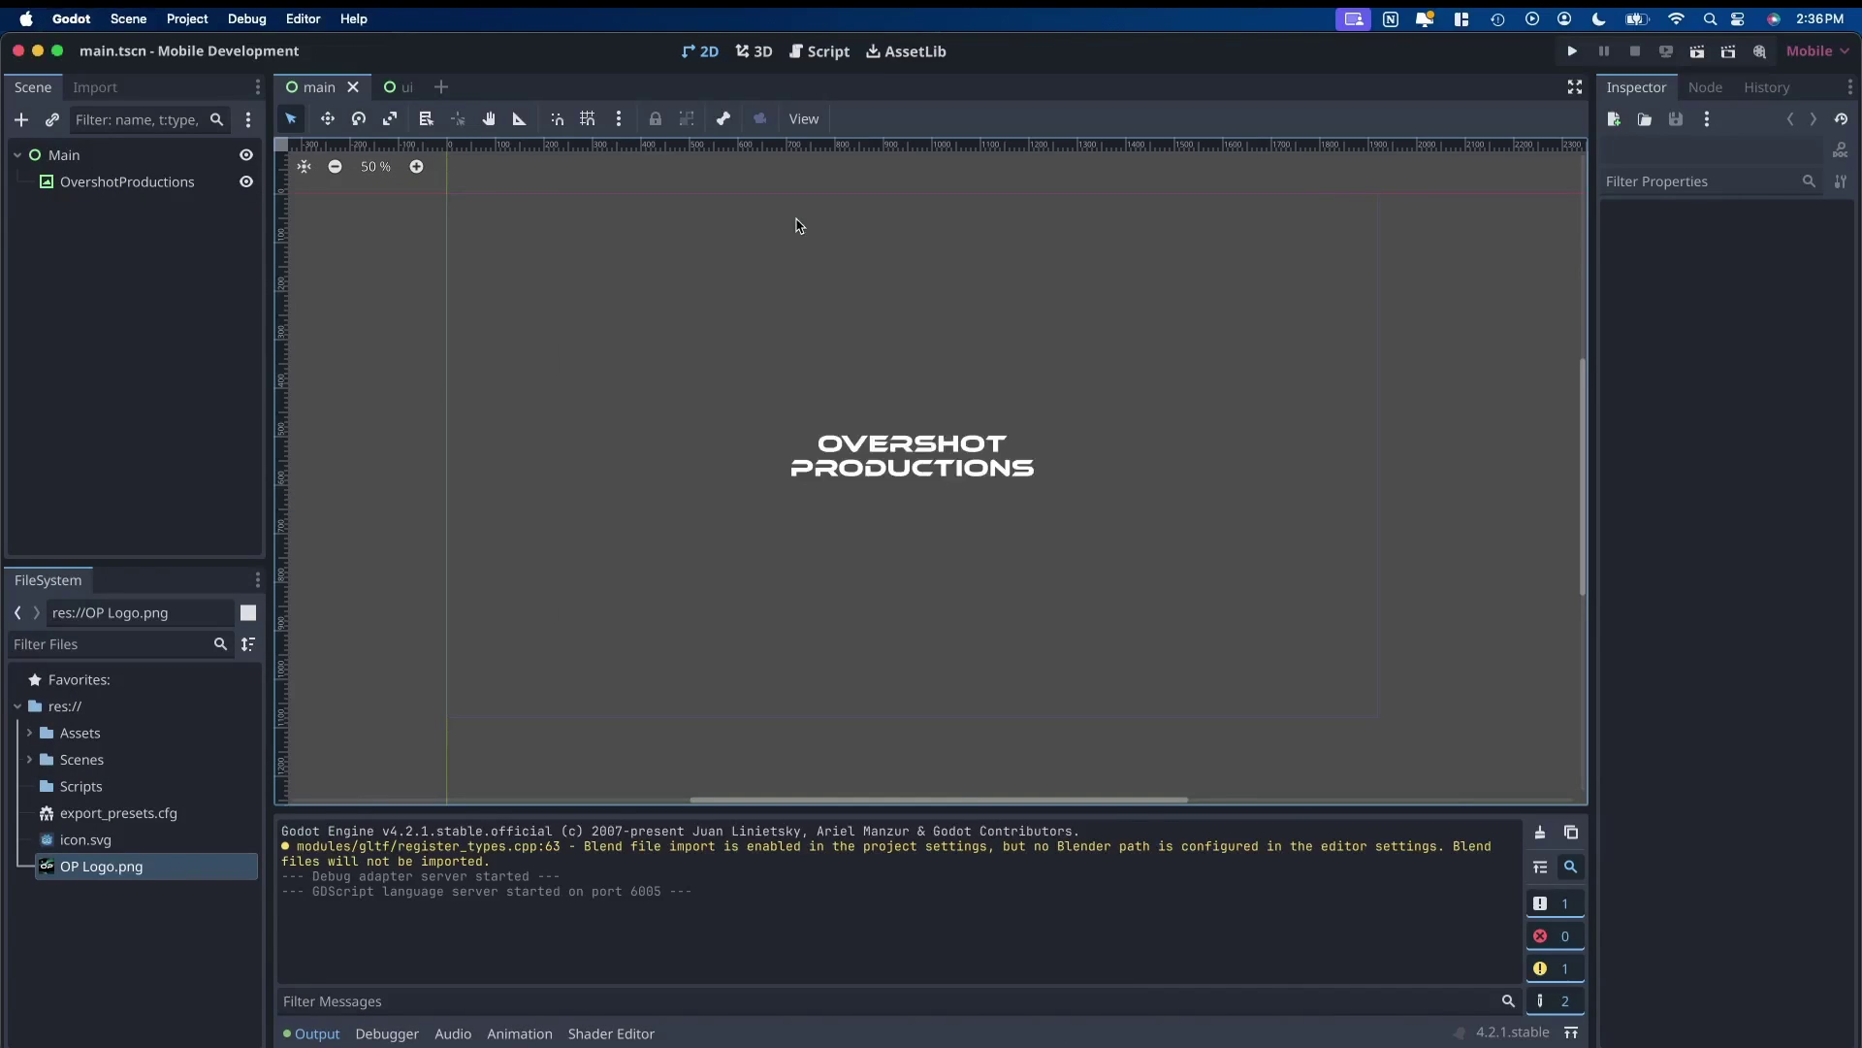
Select the Main node and show Project Settings at Application > Boot Splash
{"action": "left_click", "coordinate": [662, 300]}
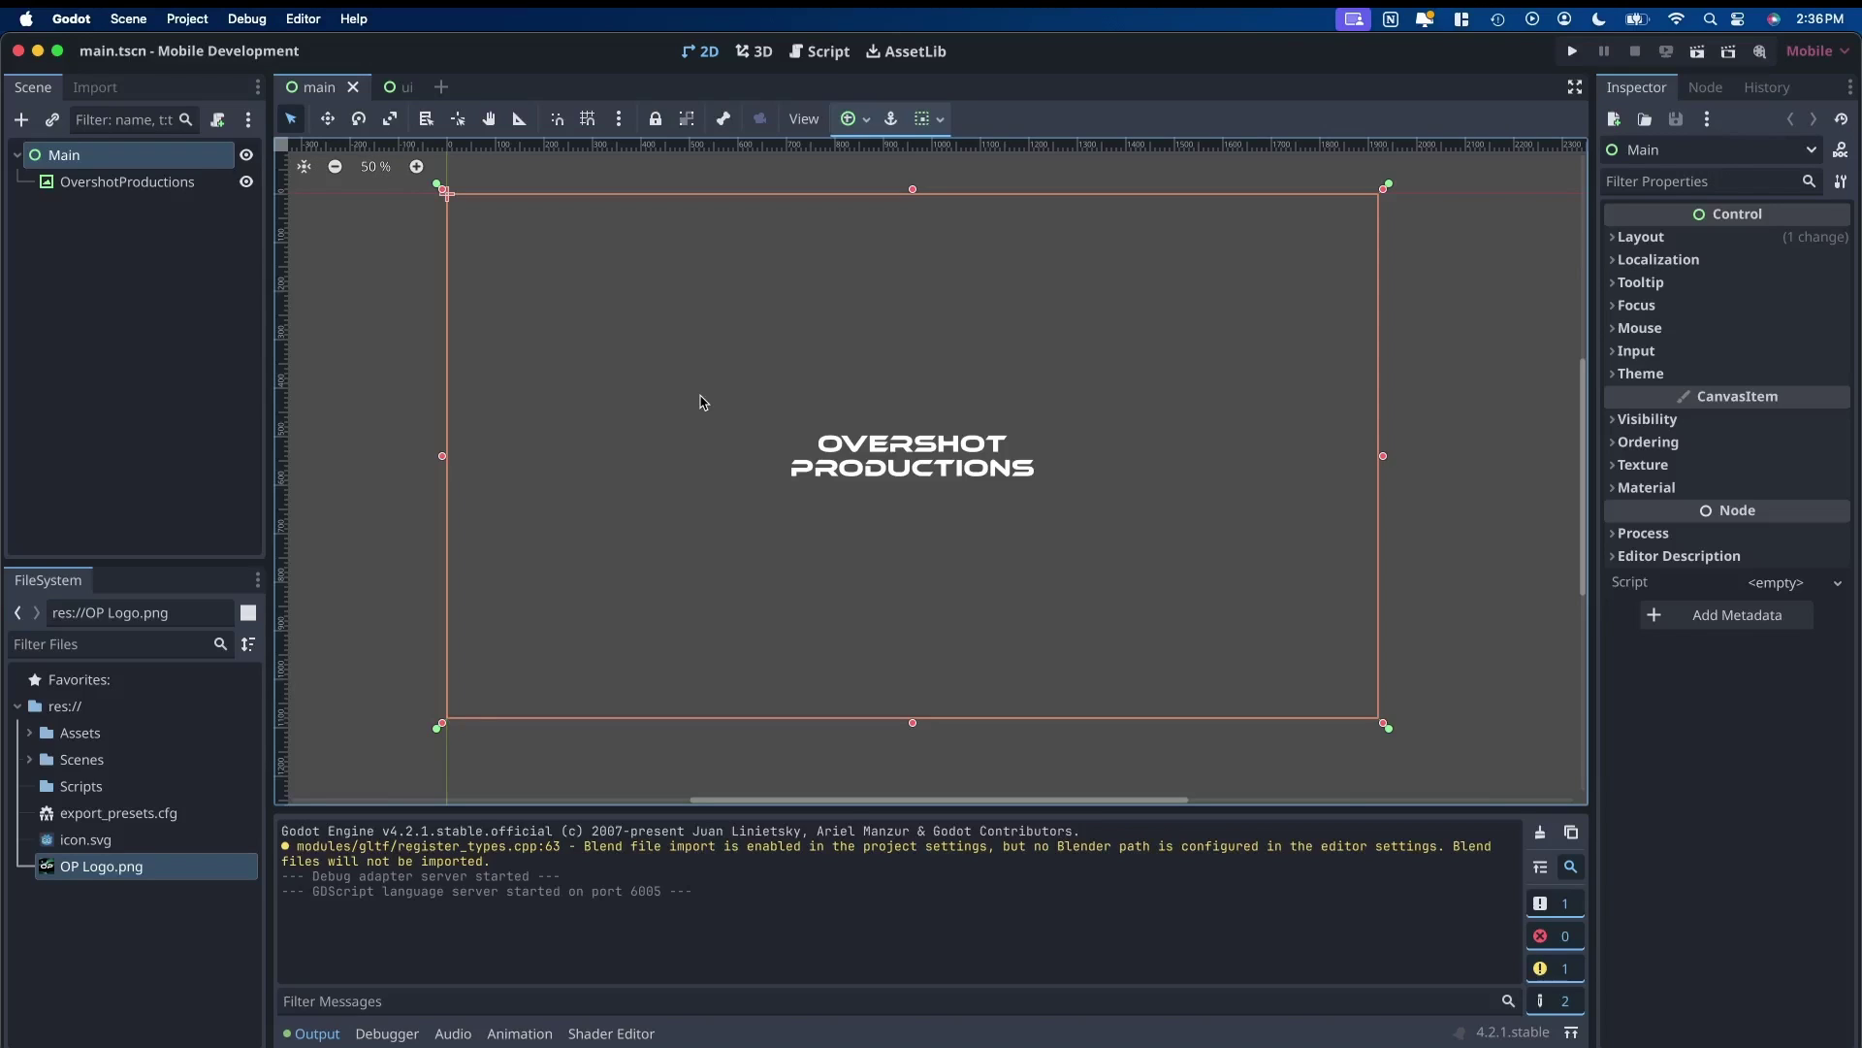
{"action": "left_click", "coordinate": [176, 21]}
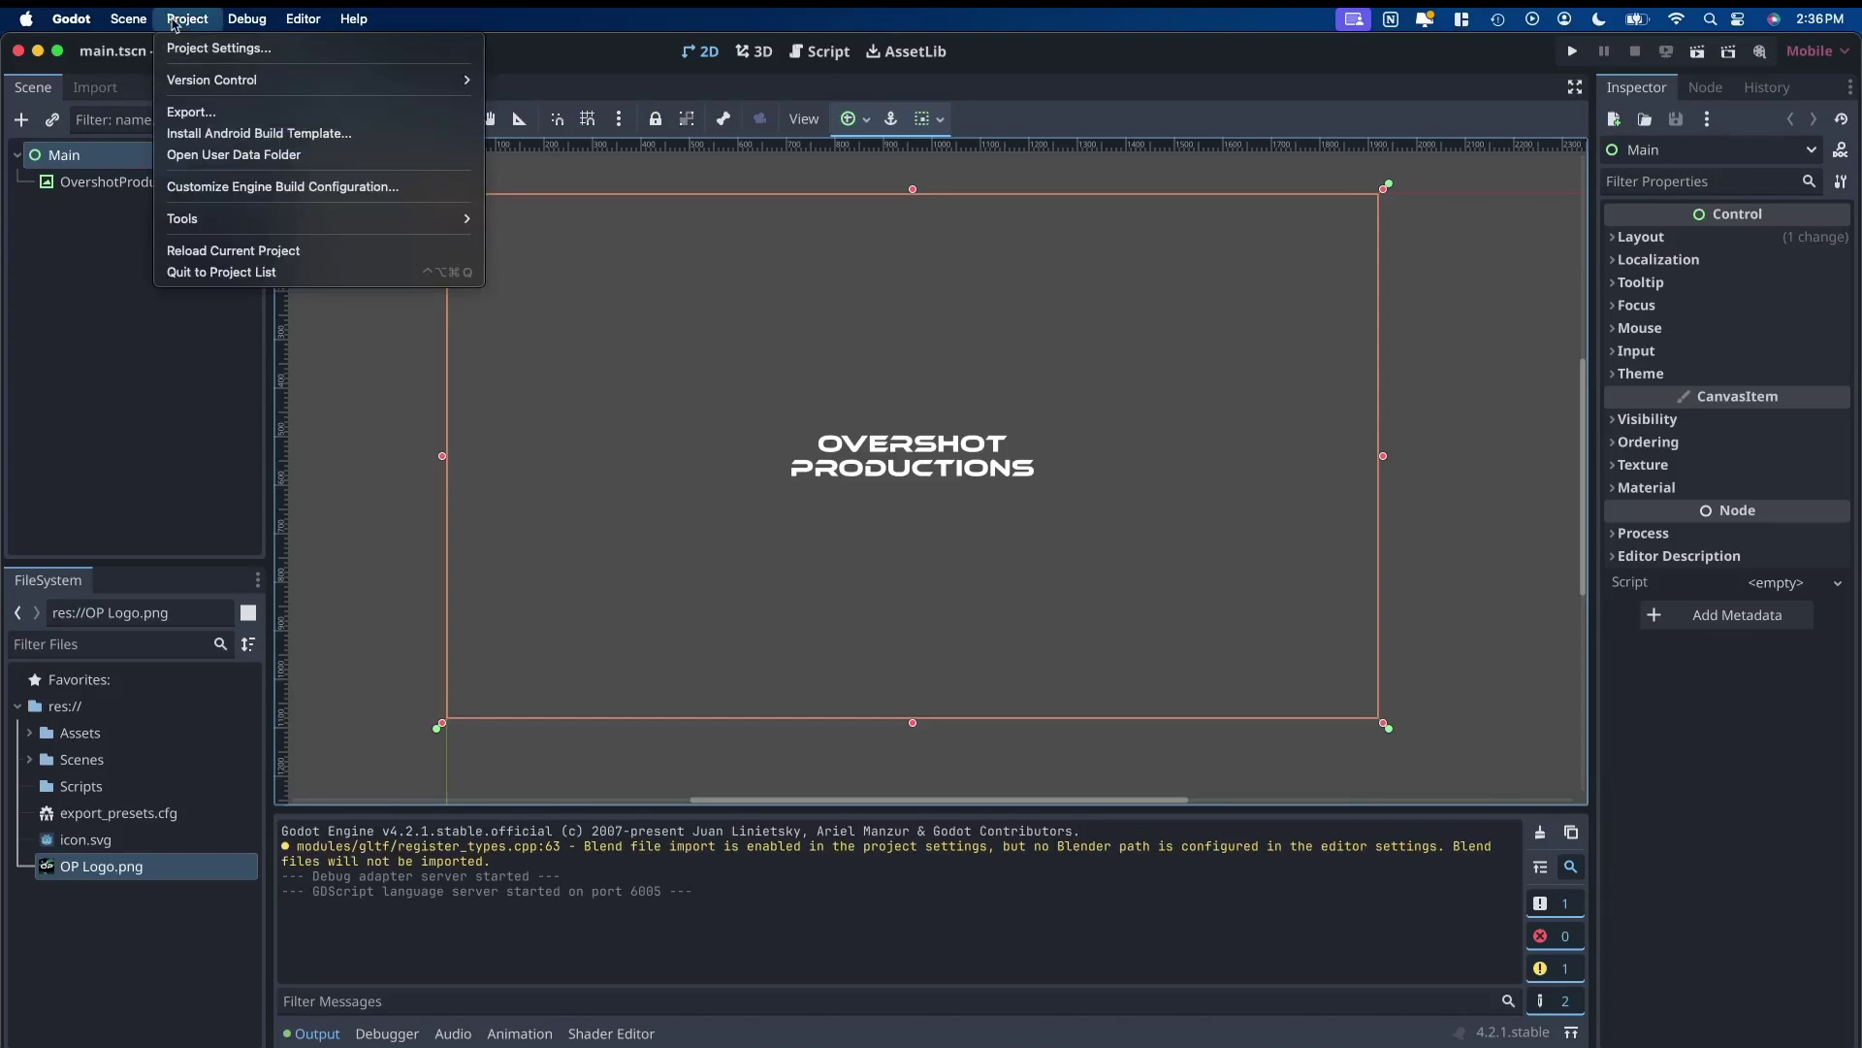
{"action": "left_click", "coordinate": [209, 50]}
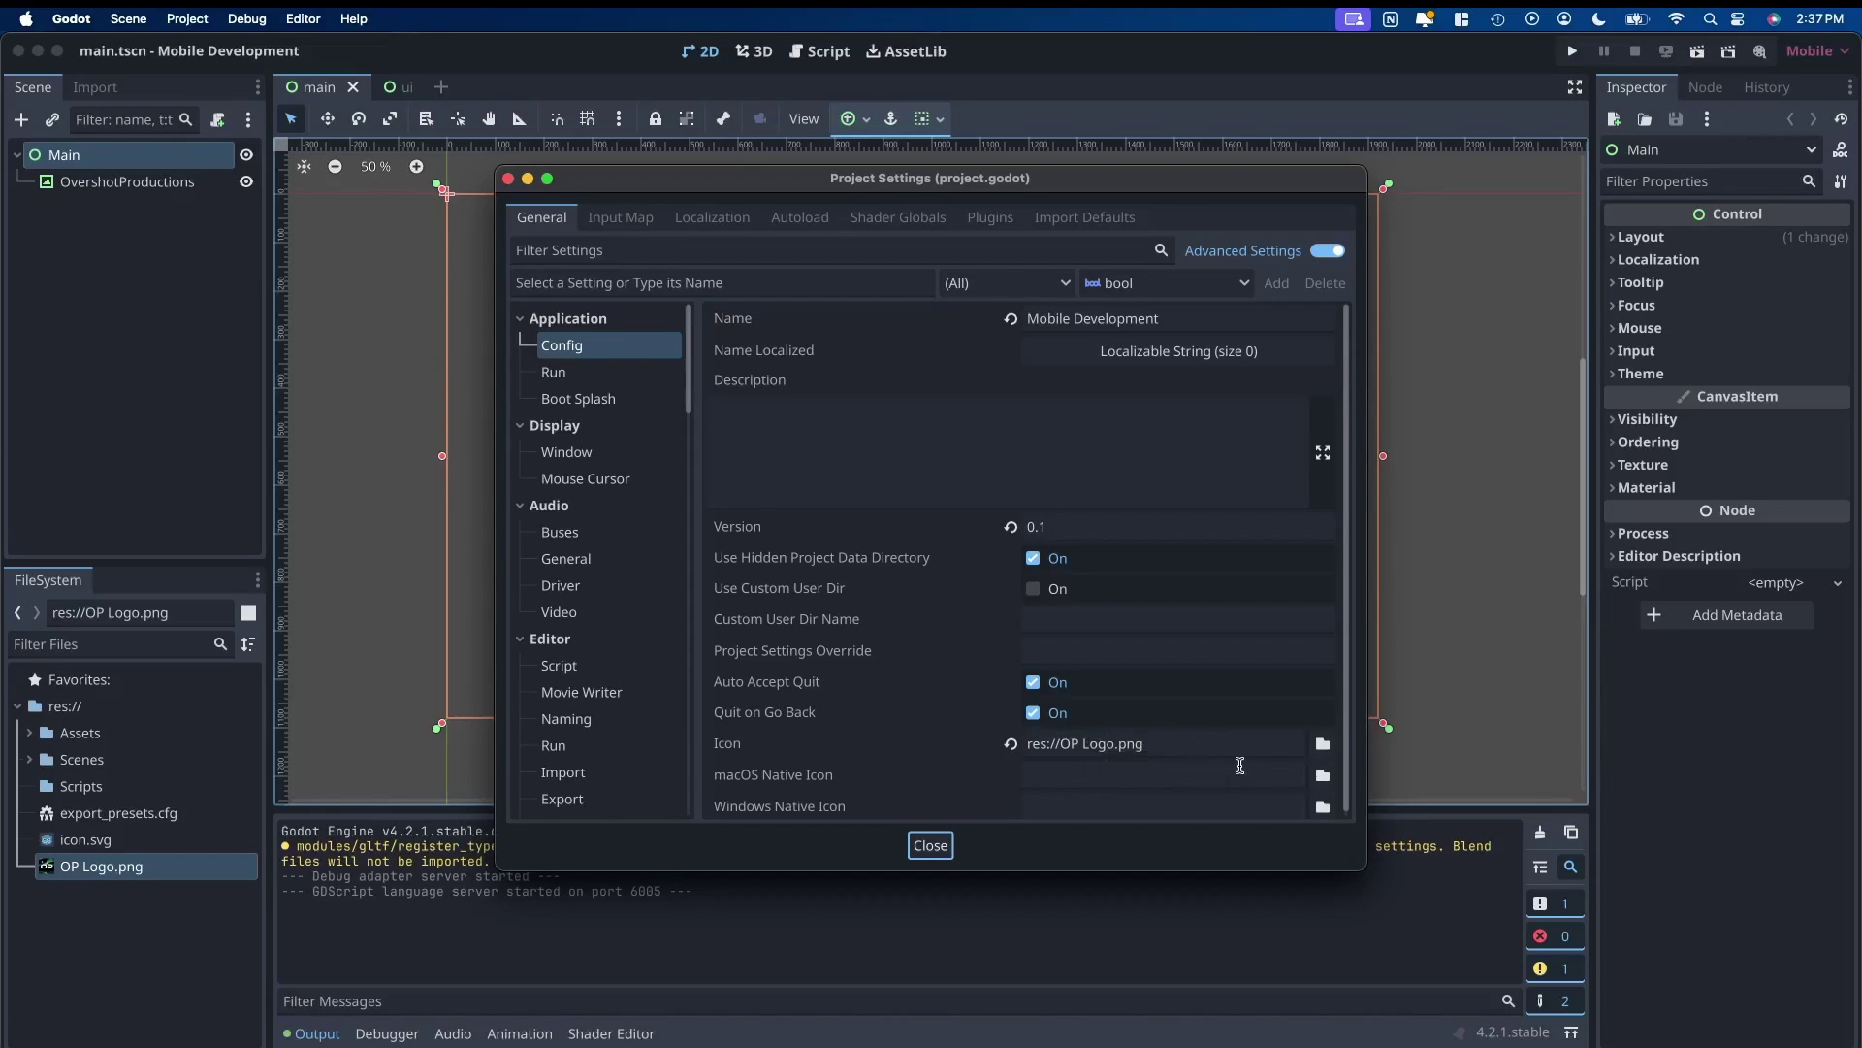
{"action": "left_click", "coordinate": [574, 400]}
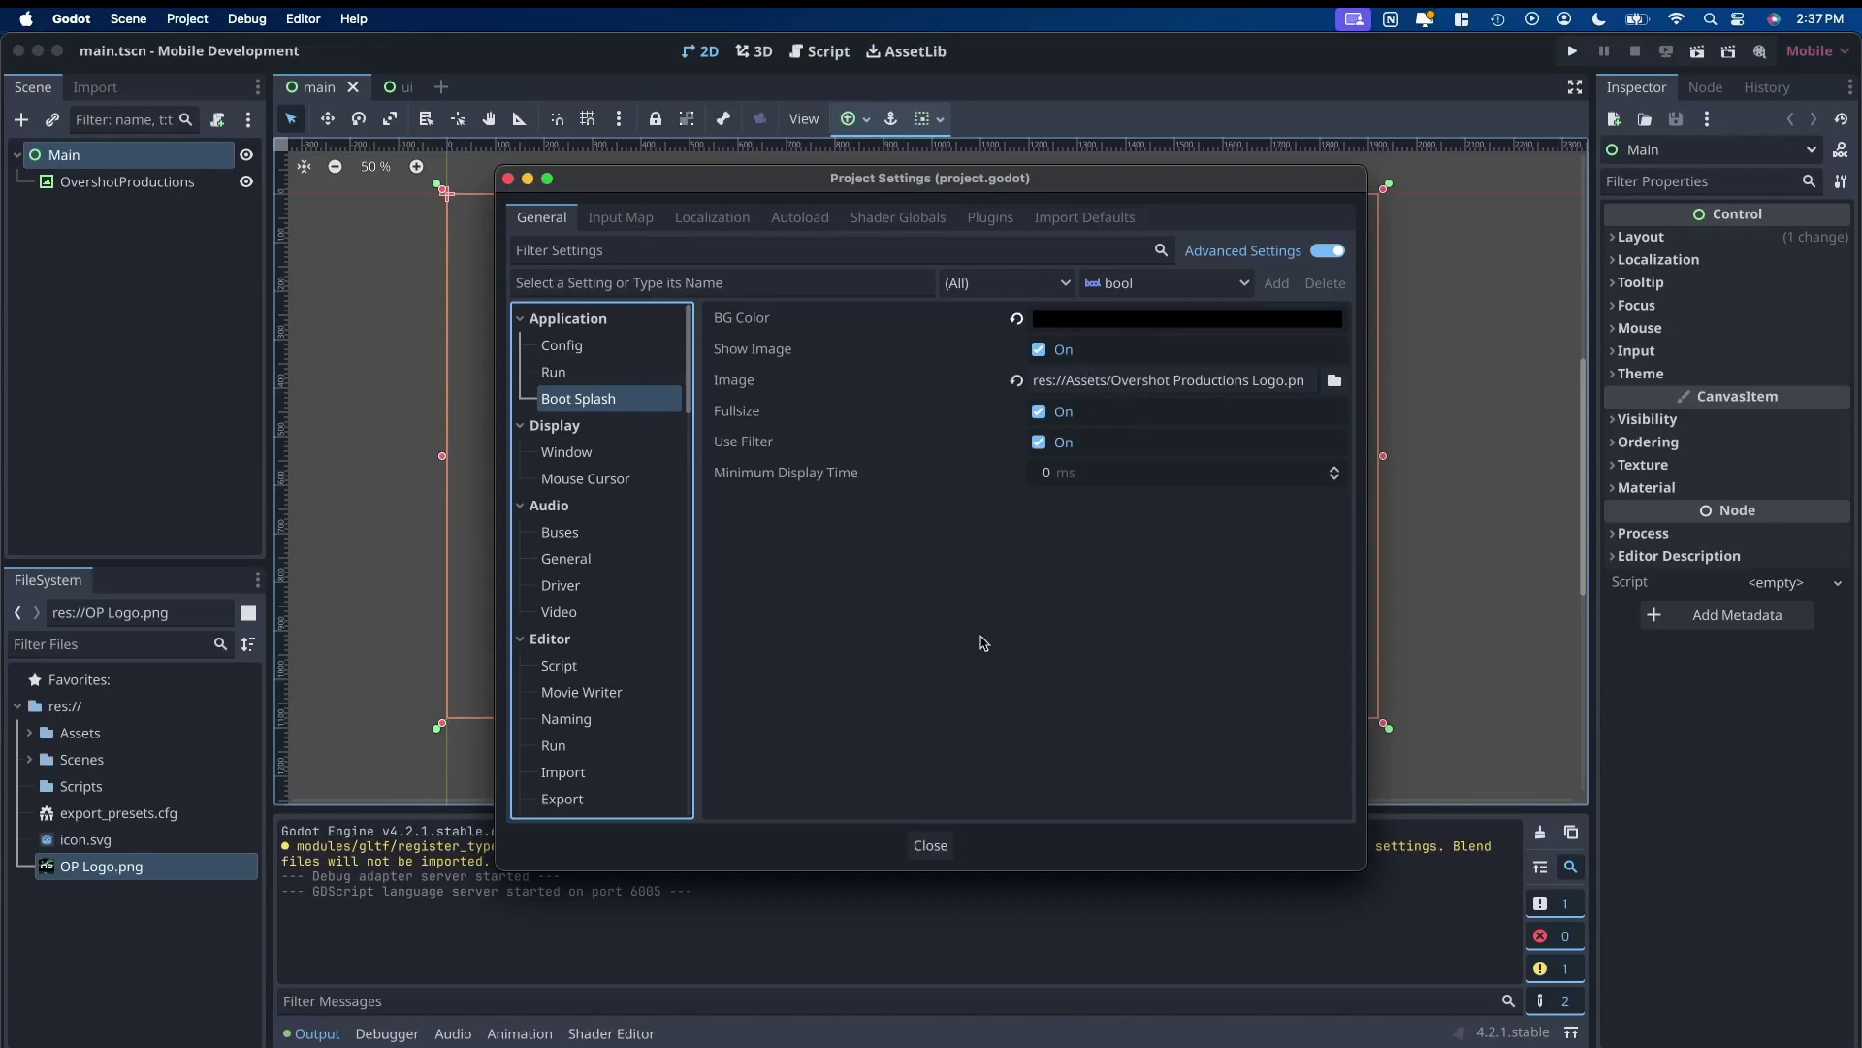
In Display > Window, try Landscape handheld orientation, then set it back to Sensor
{"action": "left_click", "coordinate": [574, 454]}
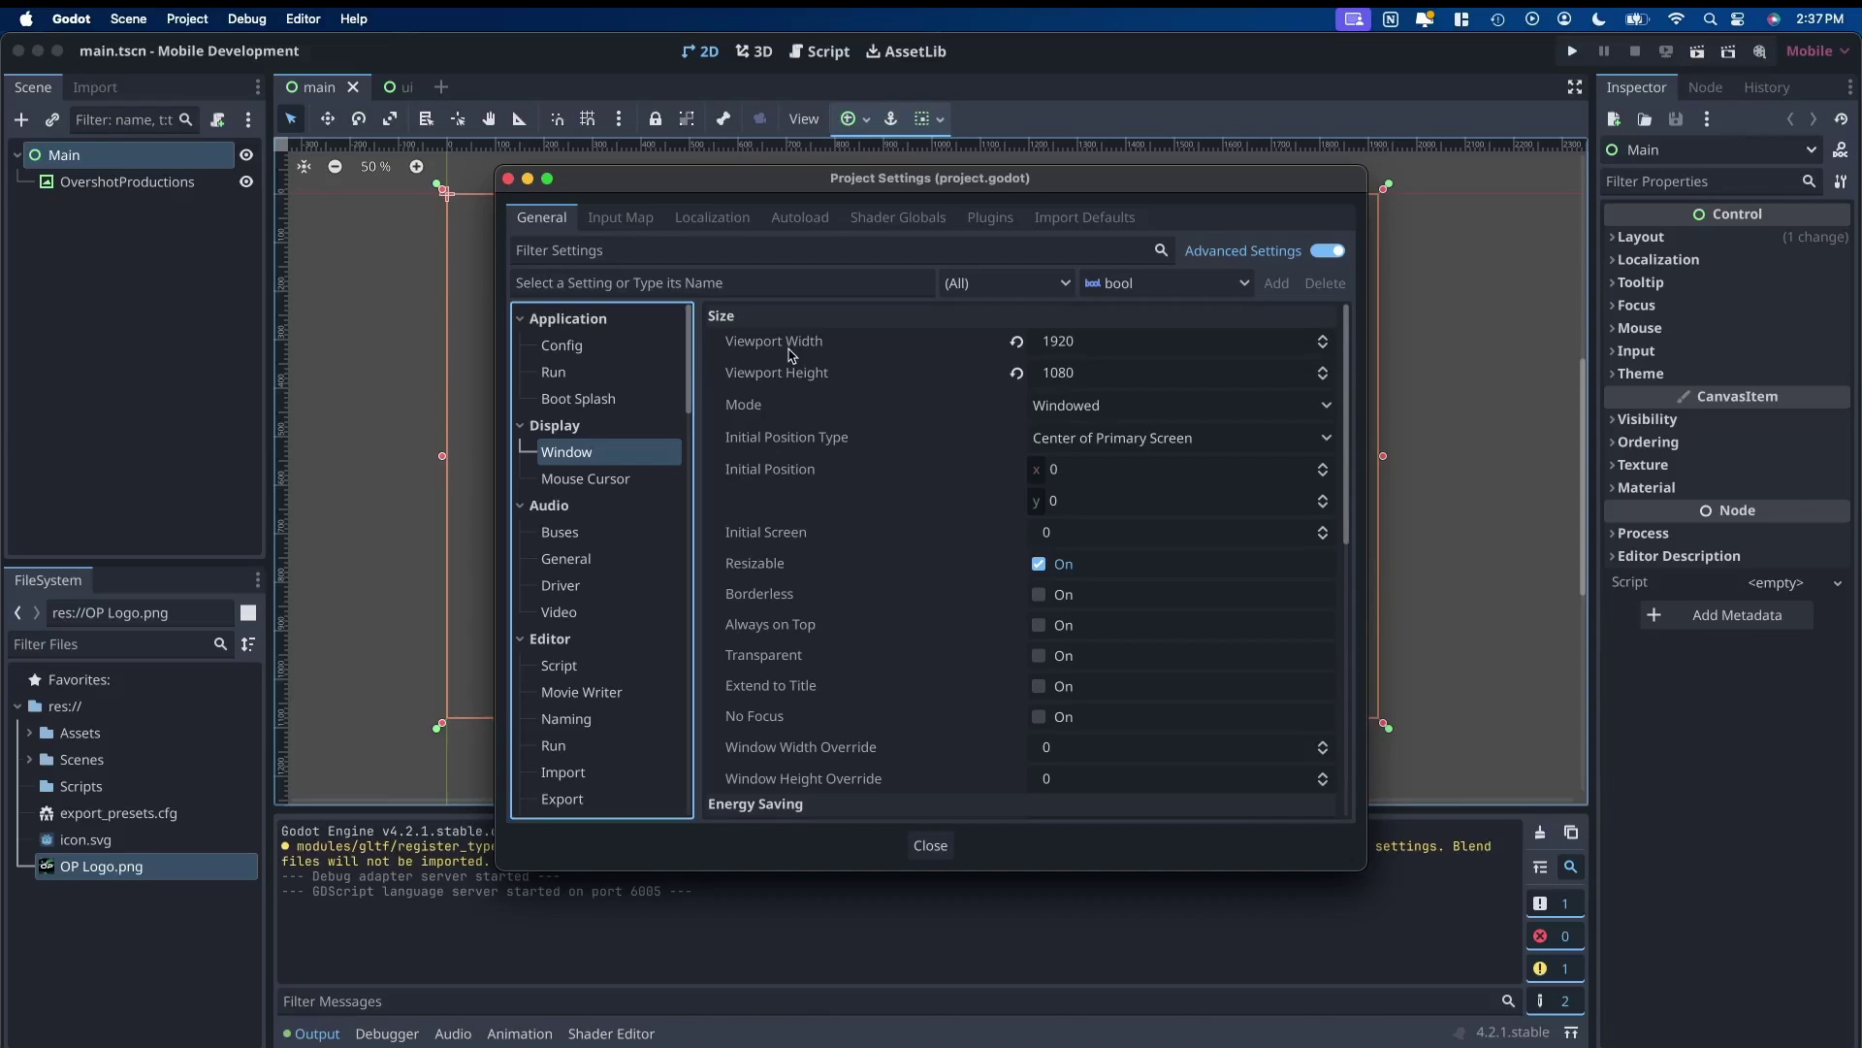
{"action": "scroll", "coordinate": [966, 532], "scroll_direction": "down", "scroll_amount": 10}
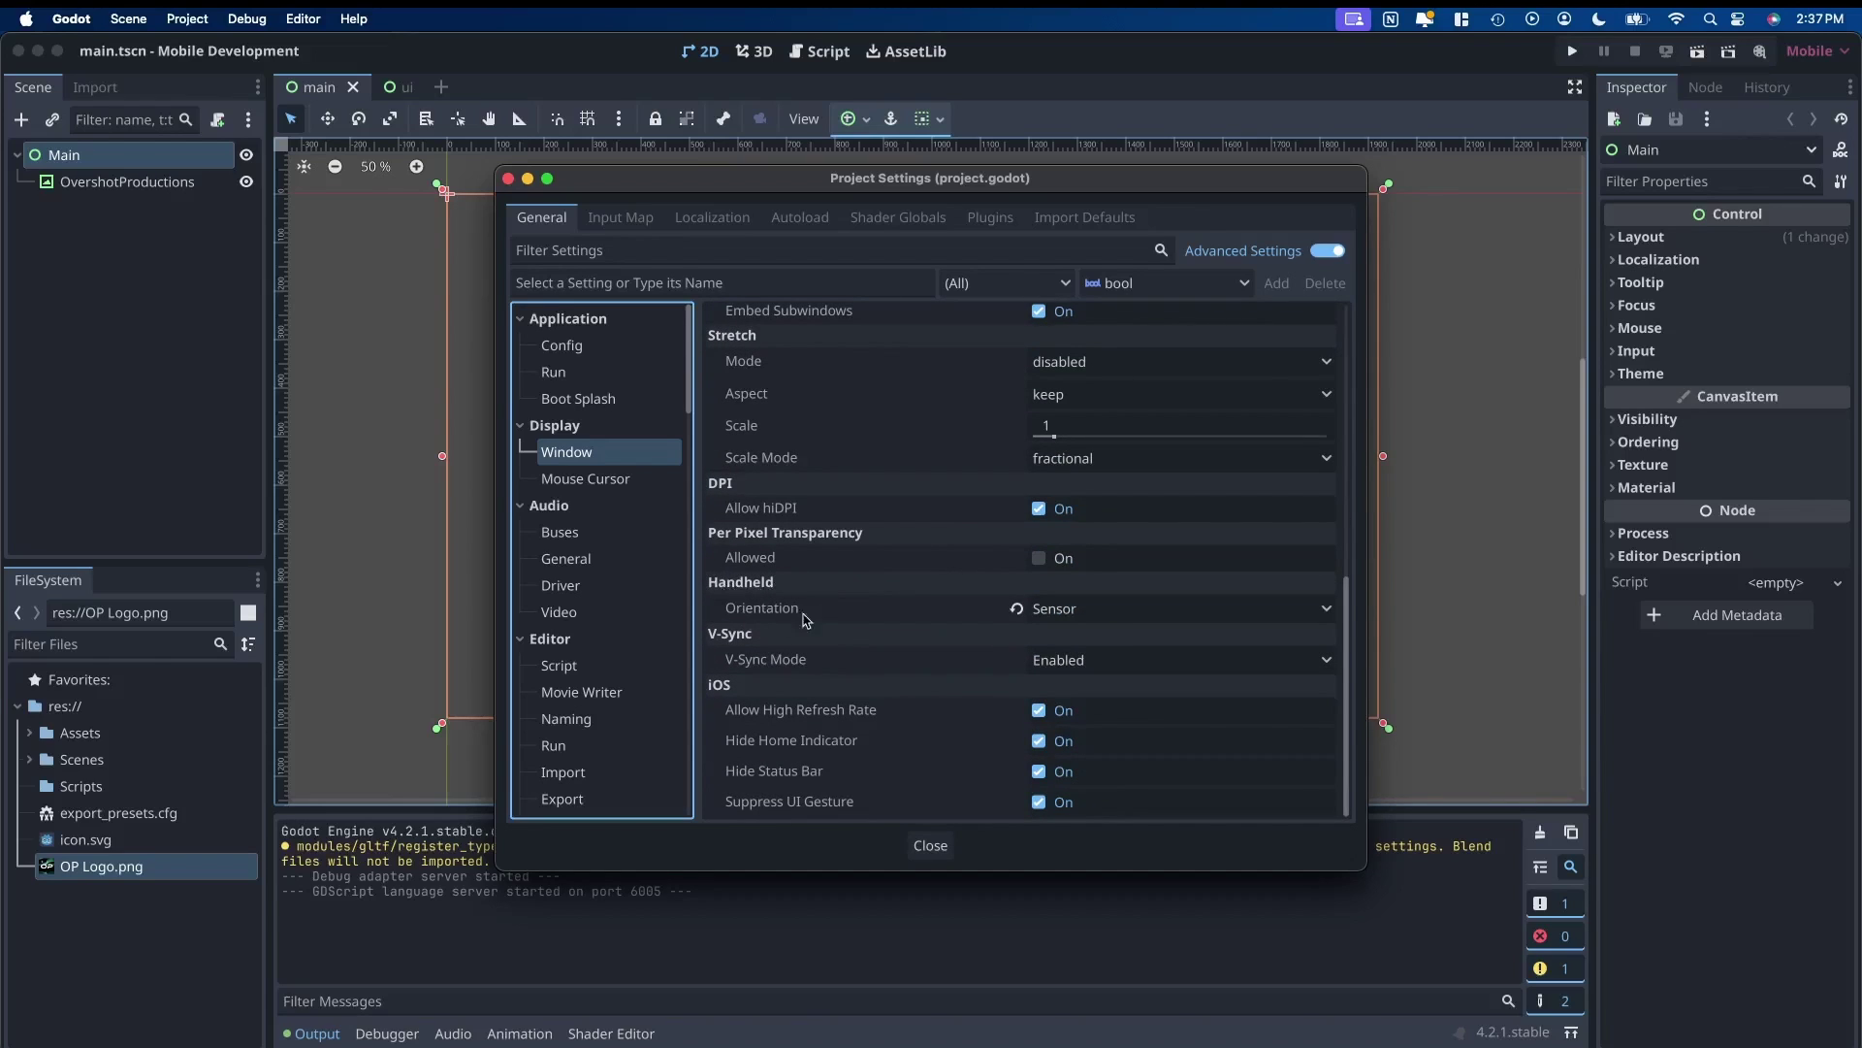
{"action": "left_click", "coordinate": [1091, 612]}
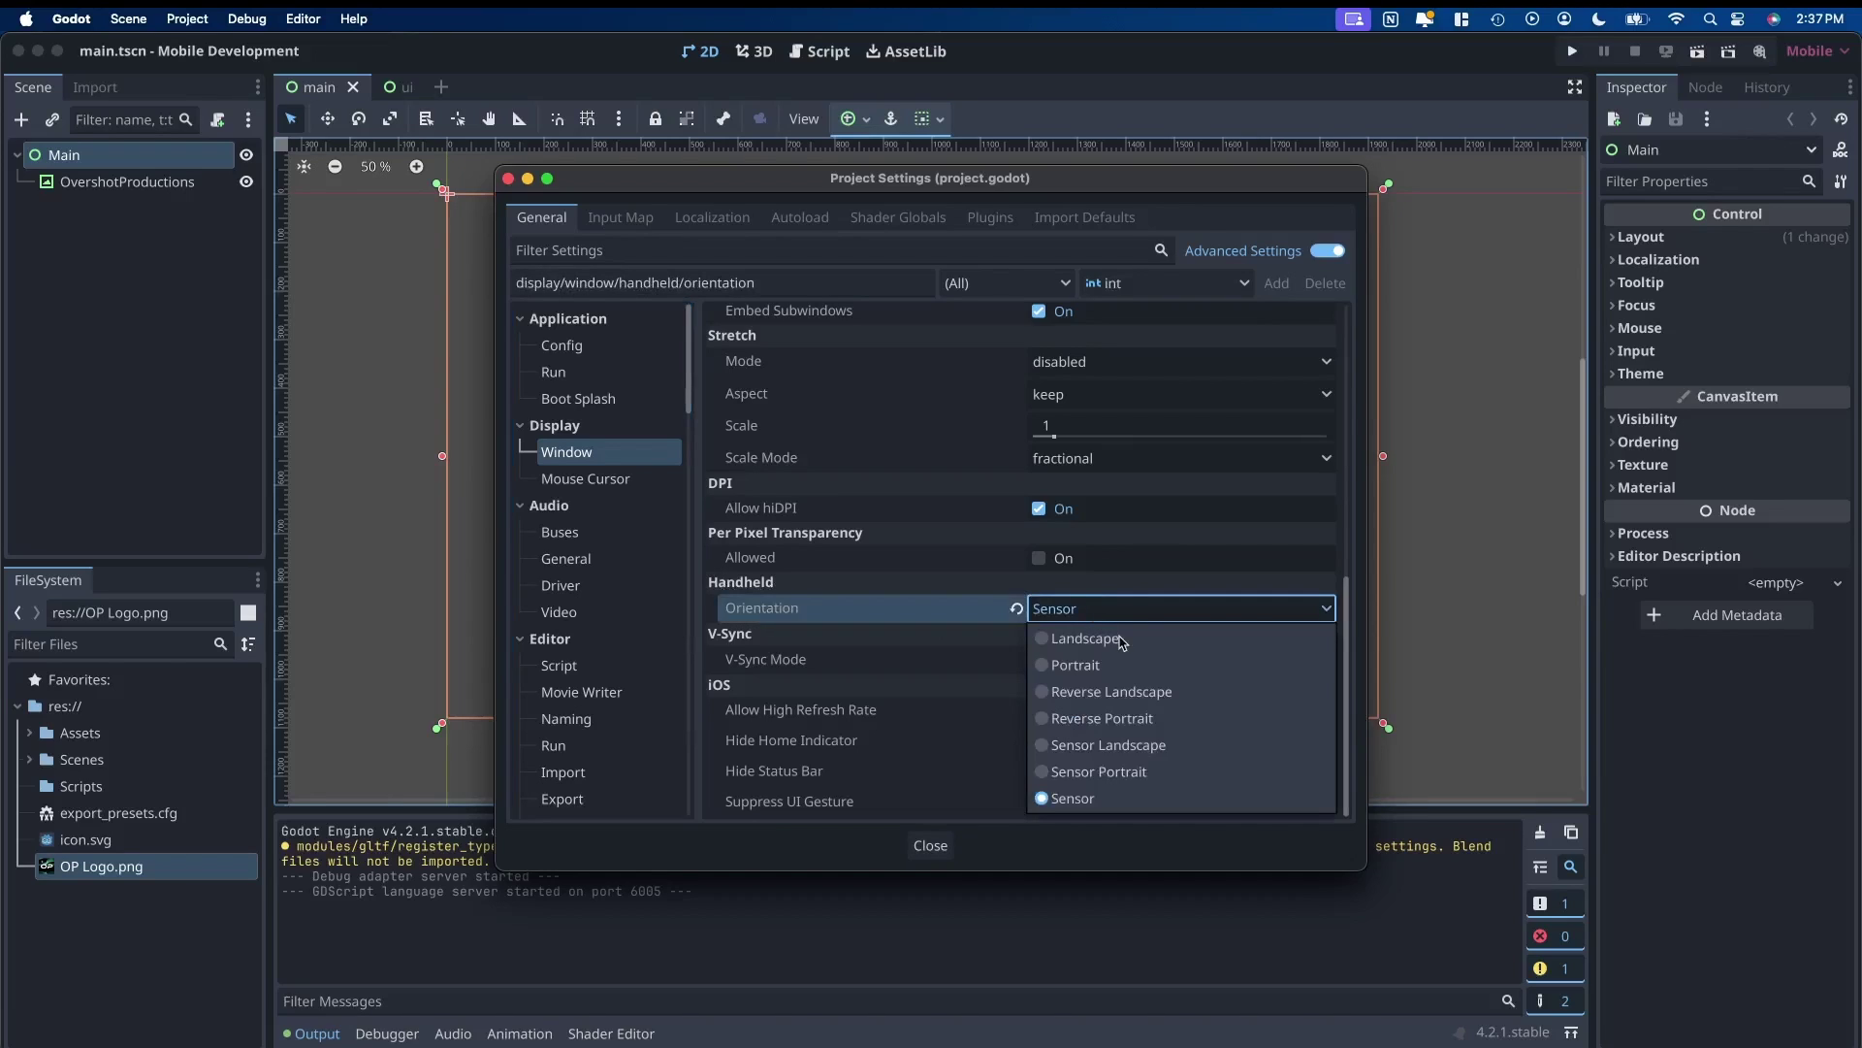
{"action": "left_click", "coordinate": [1088, 640]}
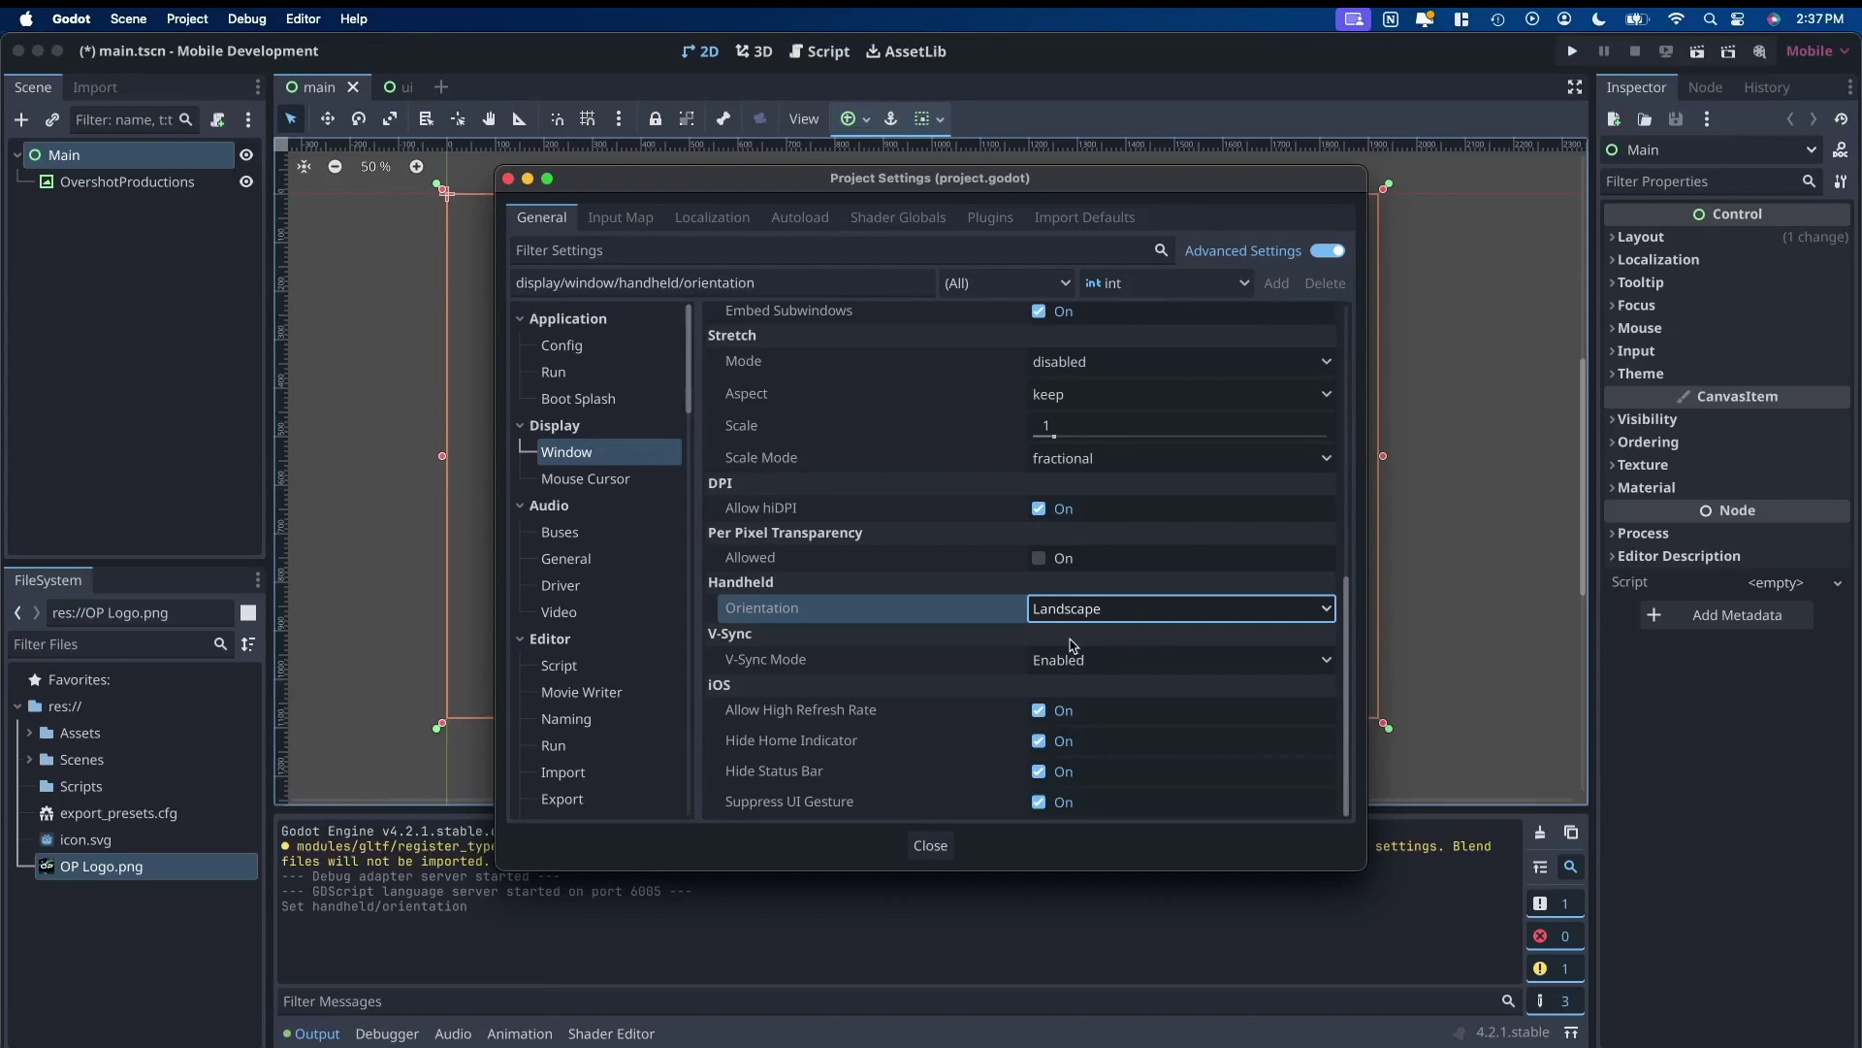
{"action": "left_click", "coordinate": [1090, 611]}
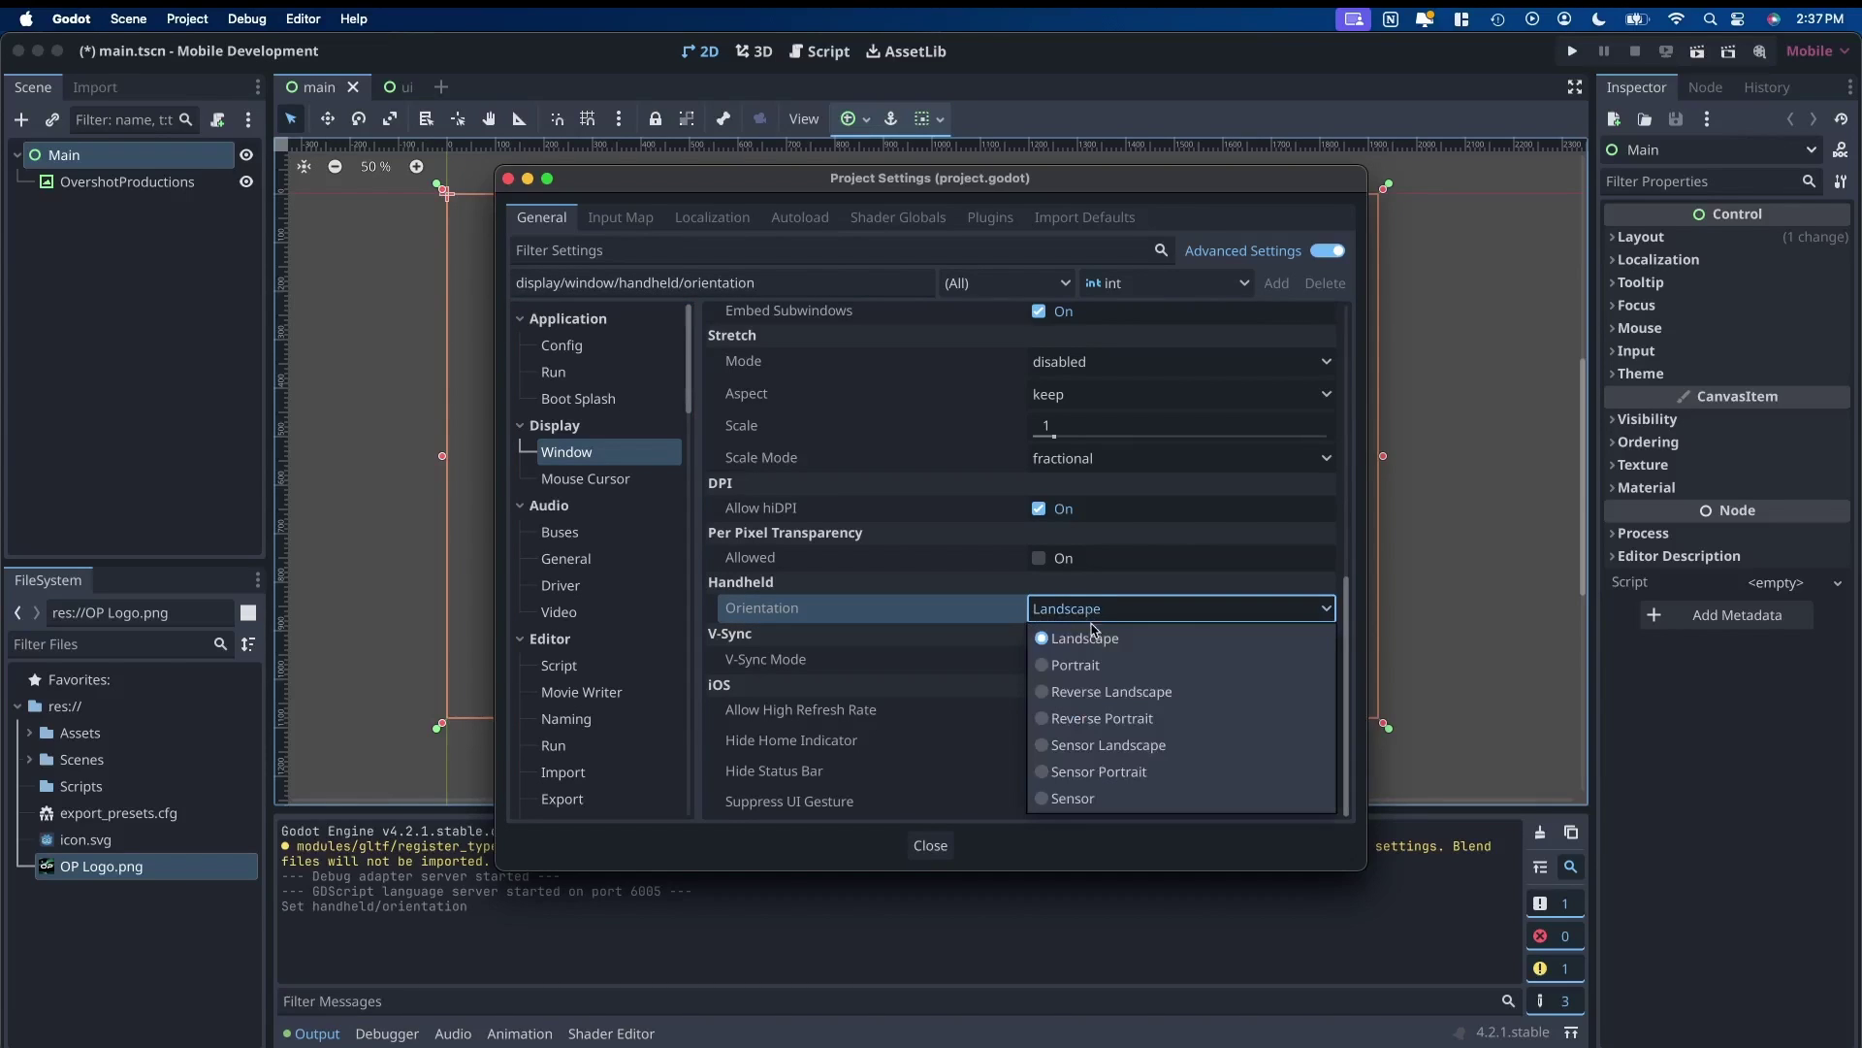
{"action": "left_click", "coordinate": [1117, 799]}
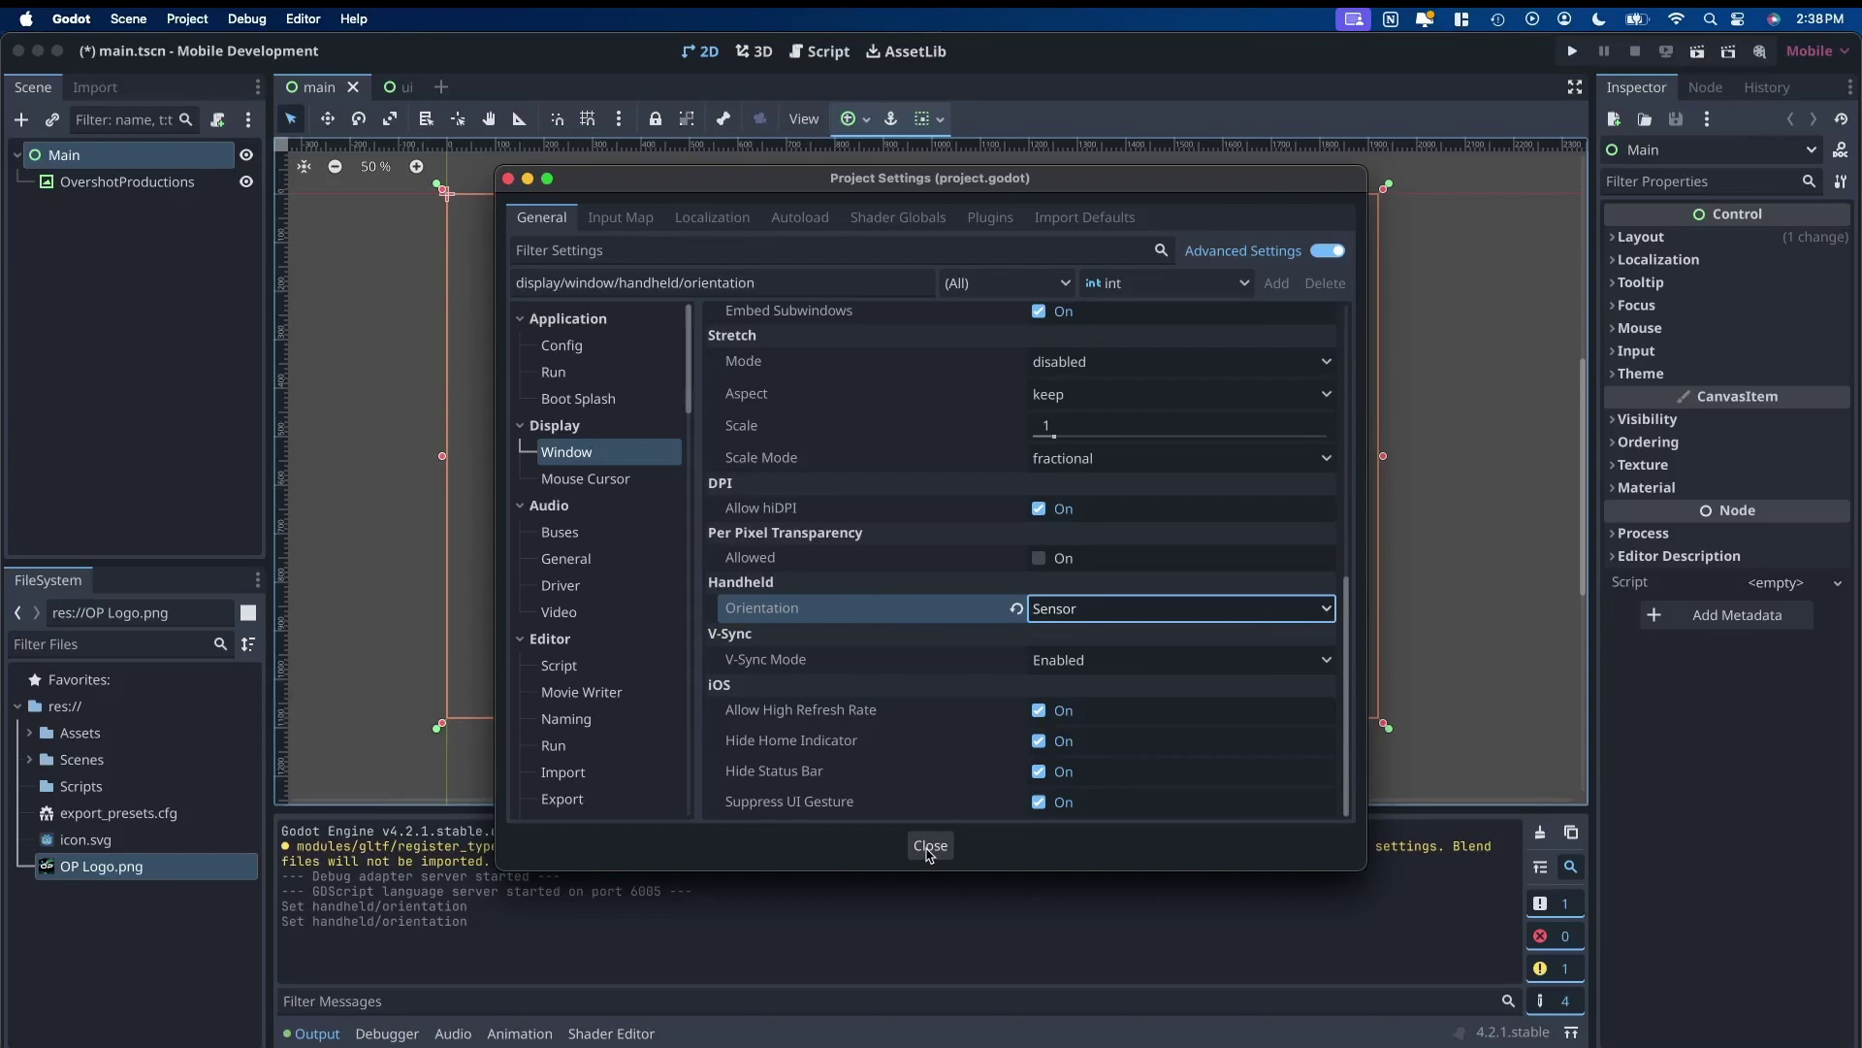
{"action": "scroll", "coordinate": [925, 611], "scroll_direction": "up", "scroll_amount": 10}
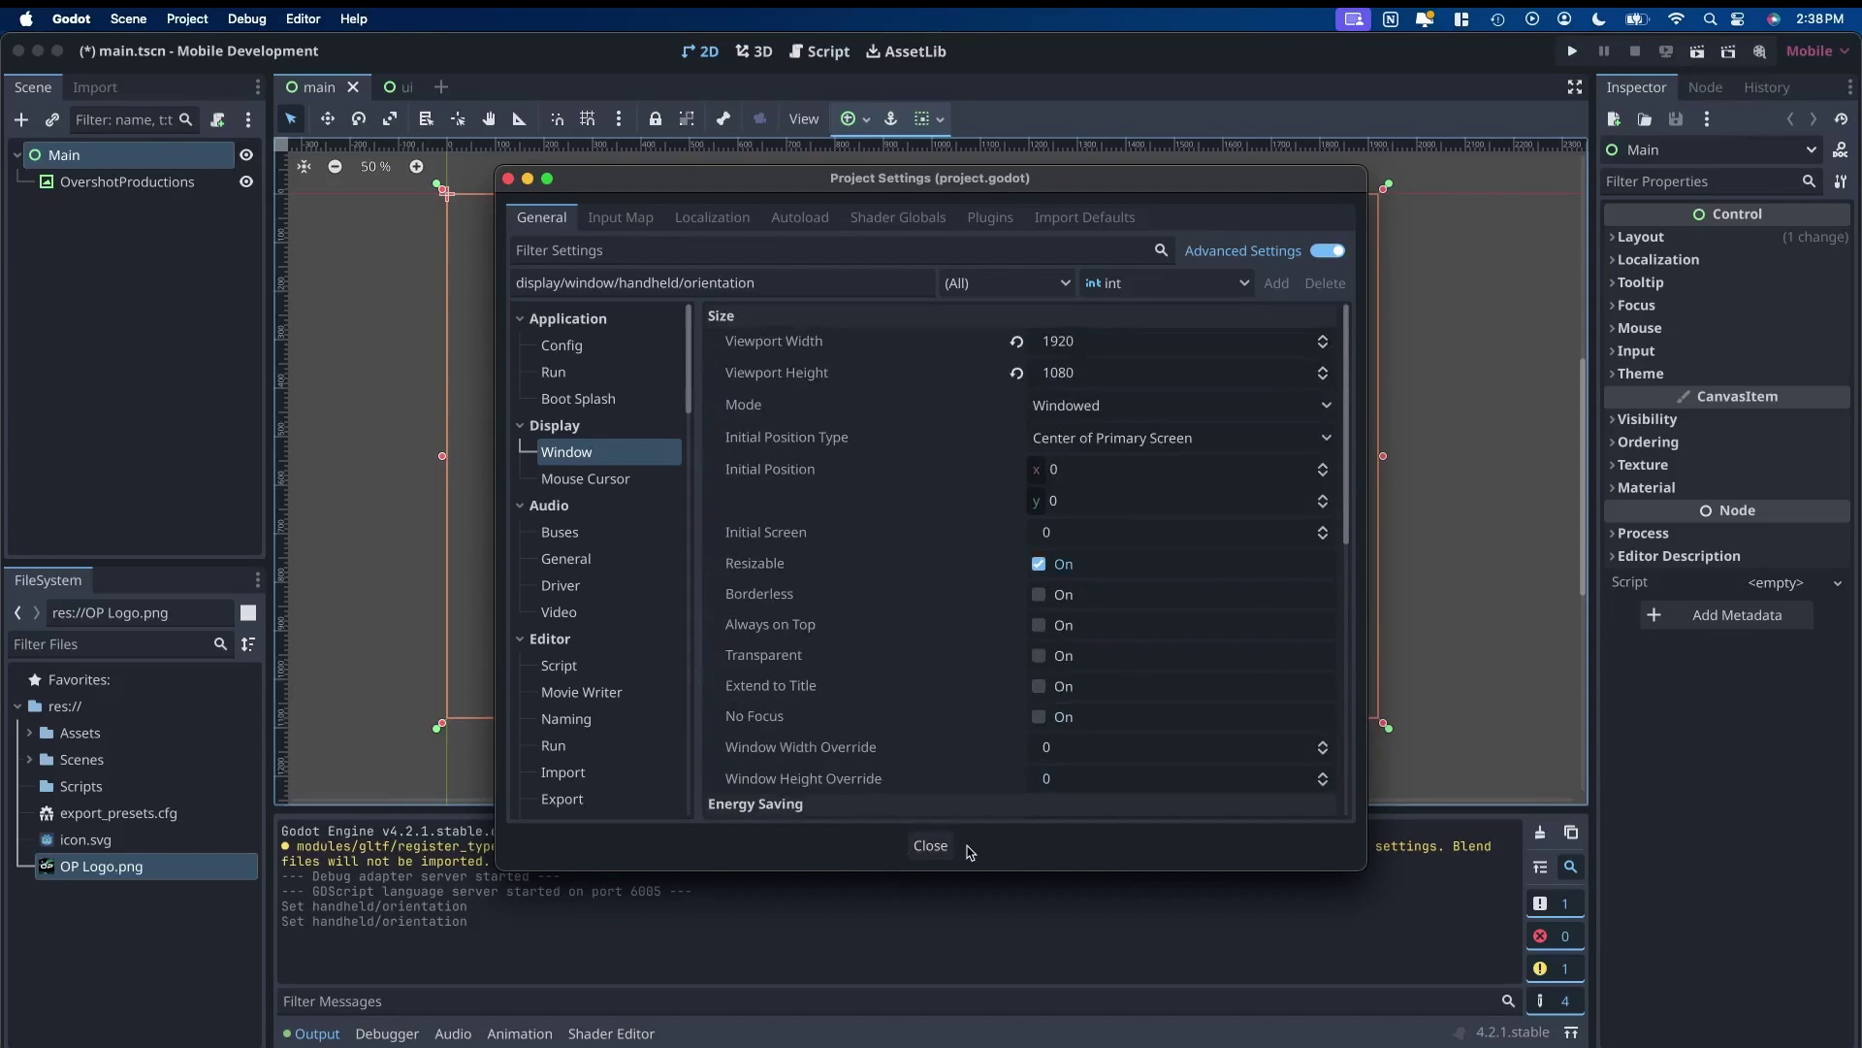
Close Project Settings, then download and install the 4.2.1.stable export templates
{"action": "left_click", "coordinate": [924, 849]}
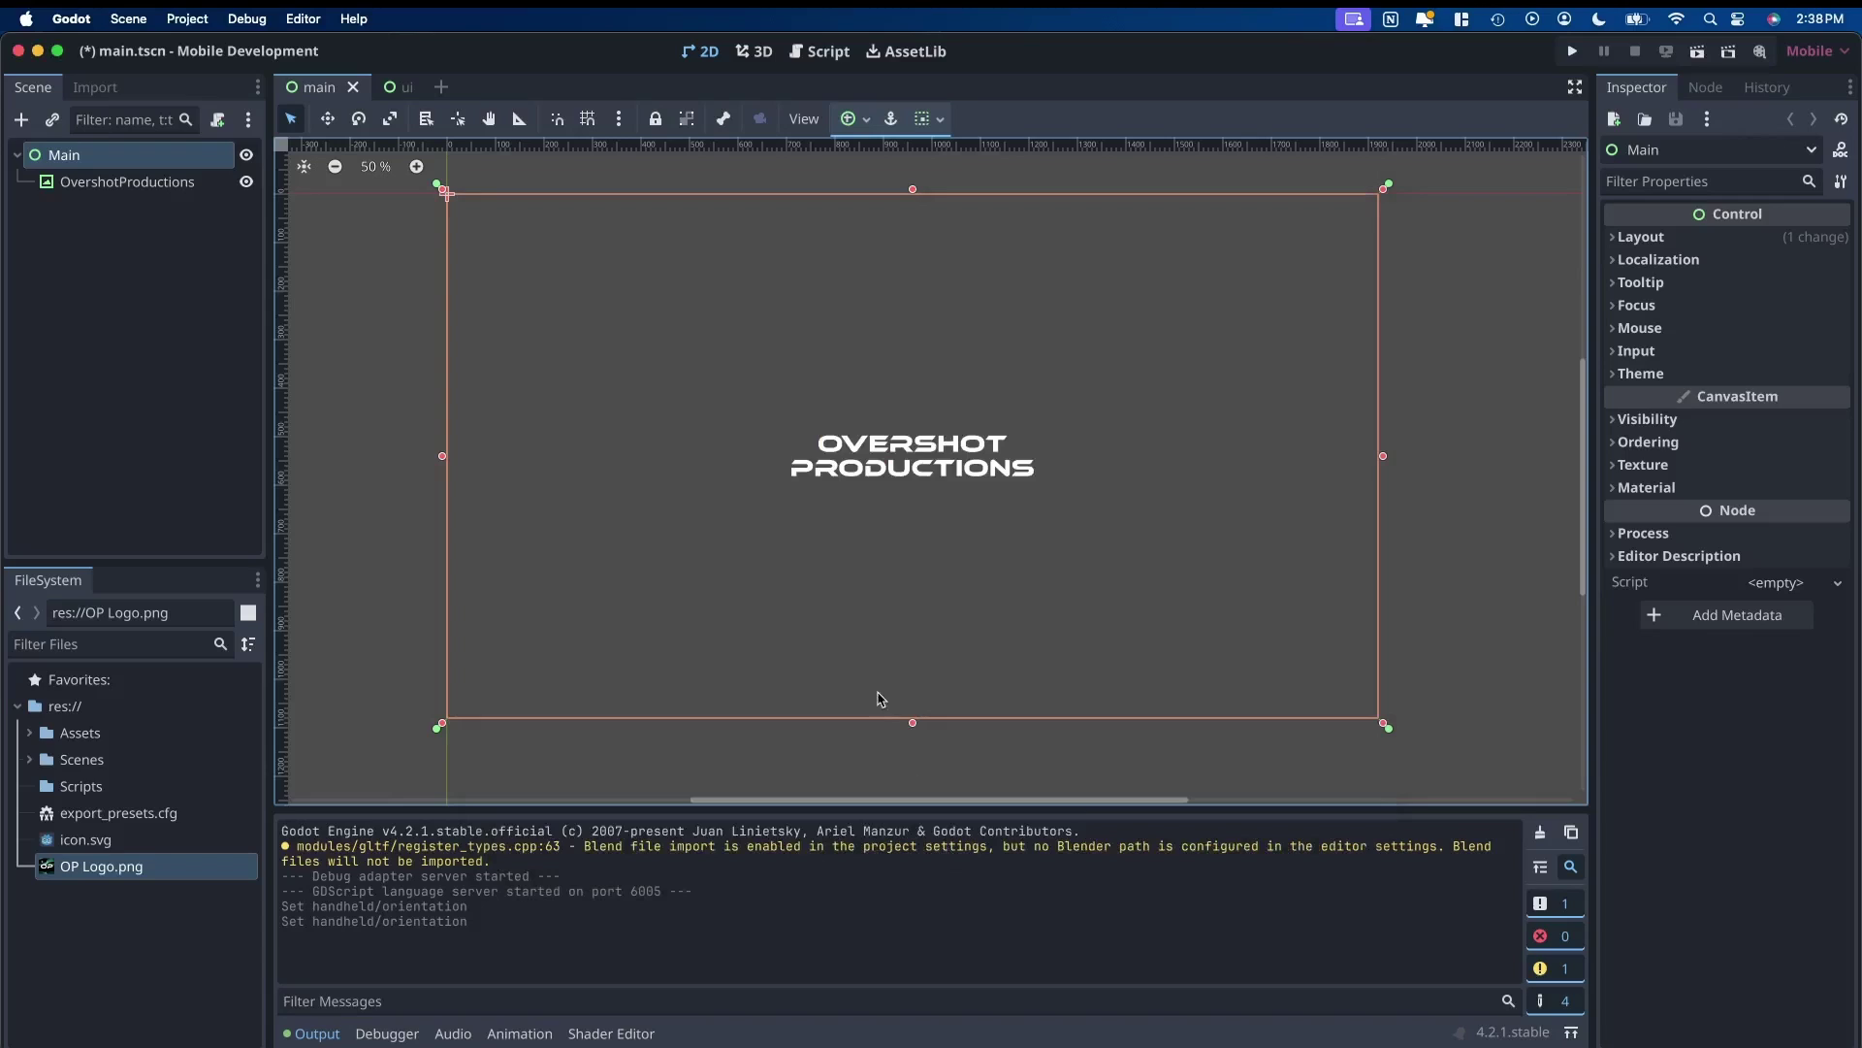
{"action": "left_click", "coordinate": [293, 21]}
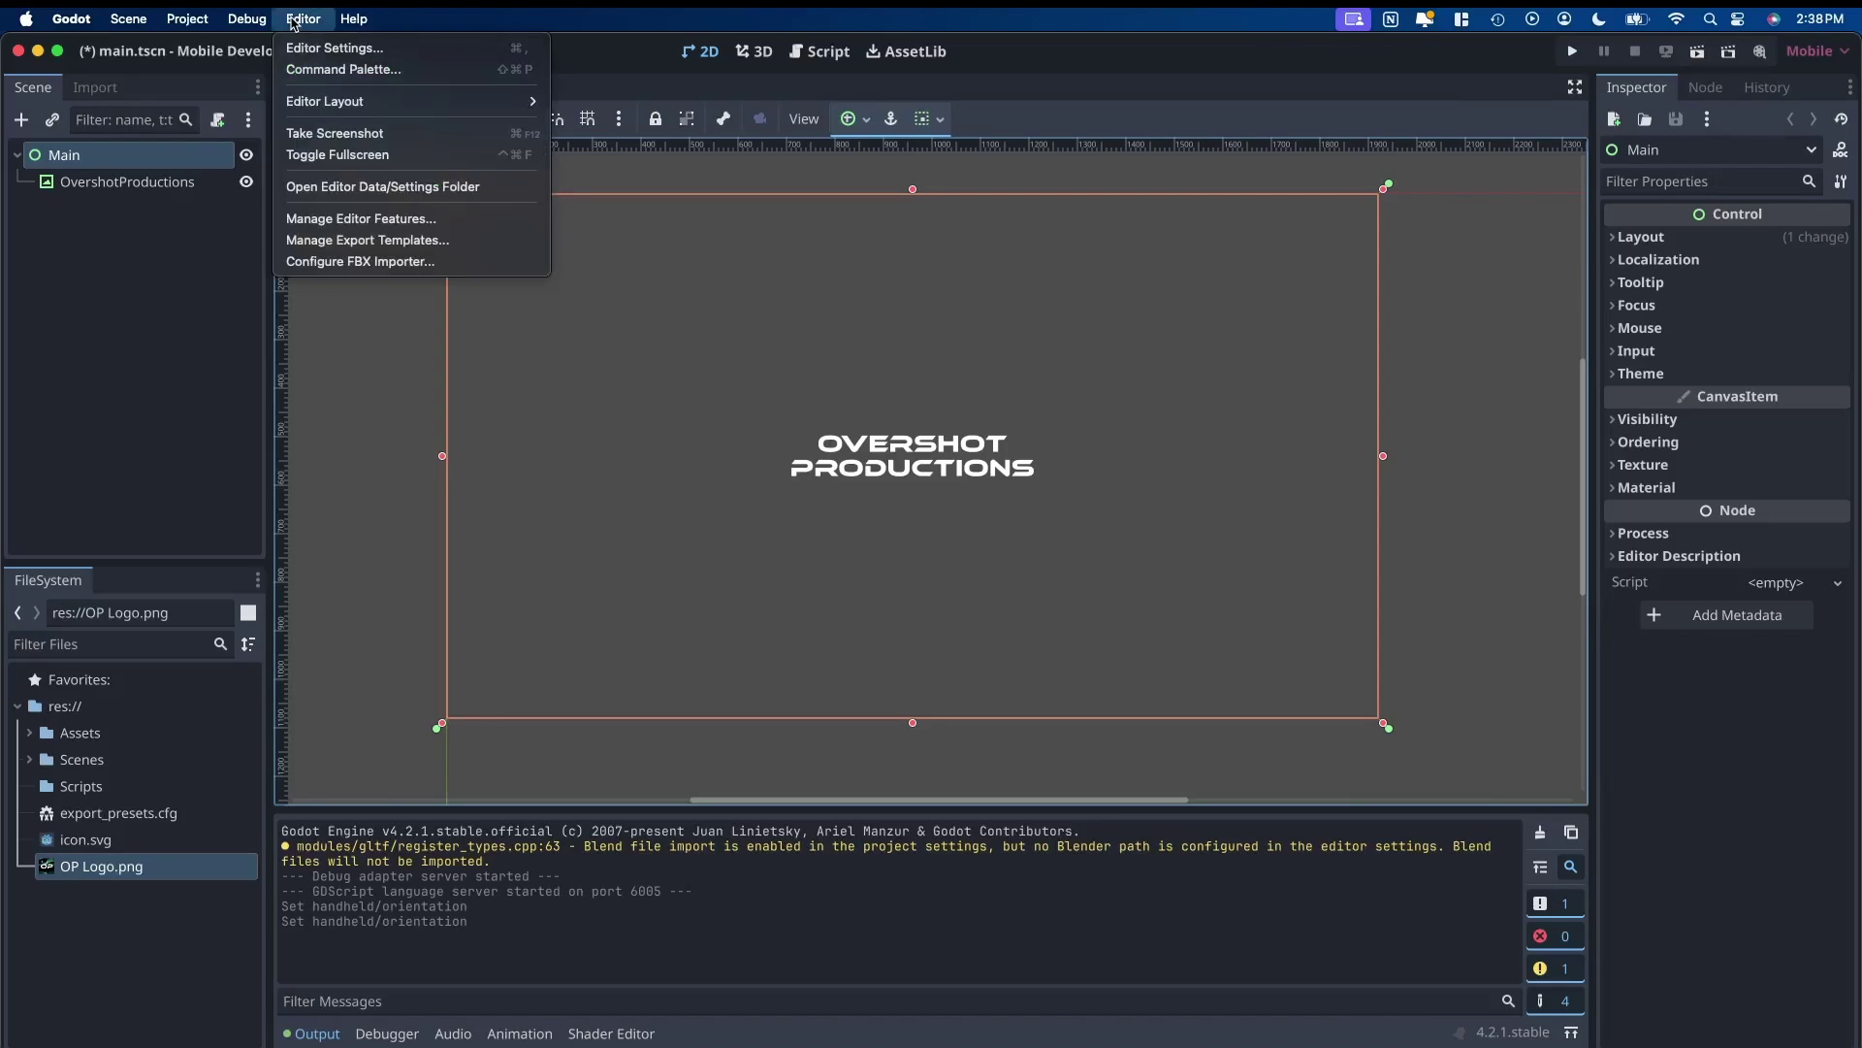
{"action": "left_click", "coordinate": [375, 242]}
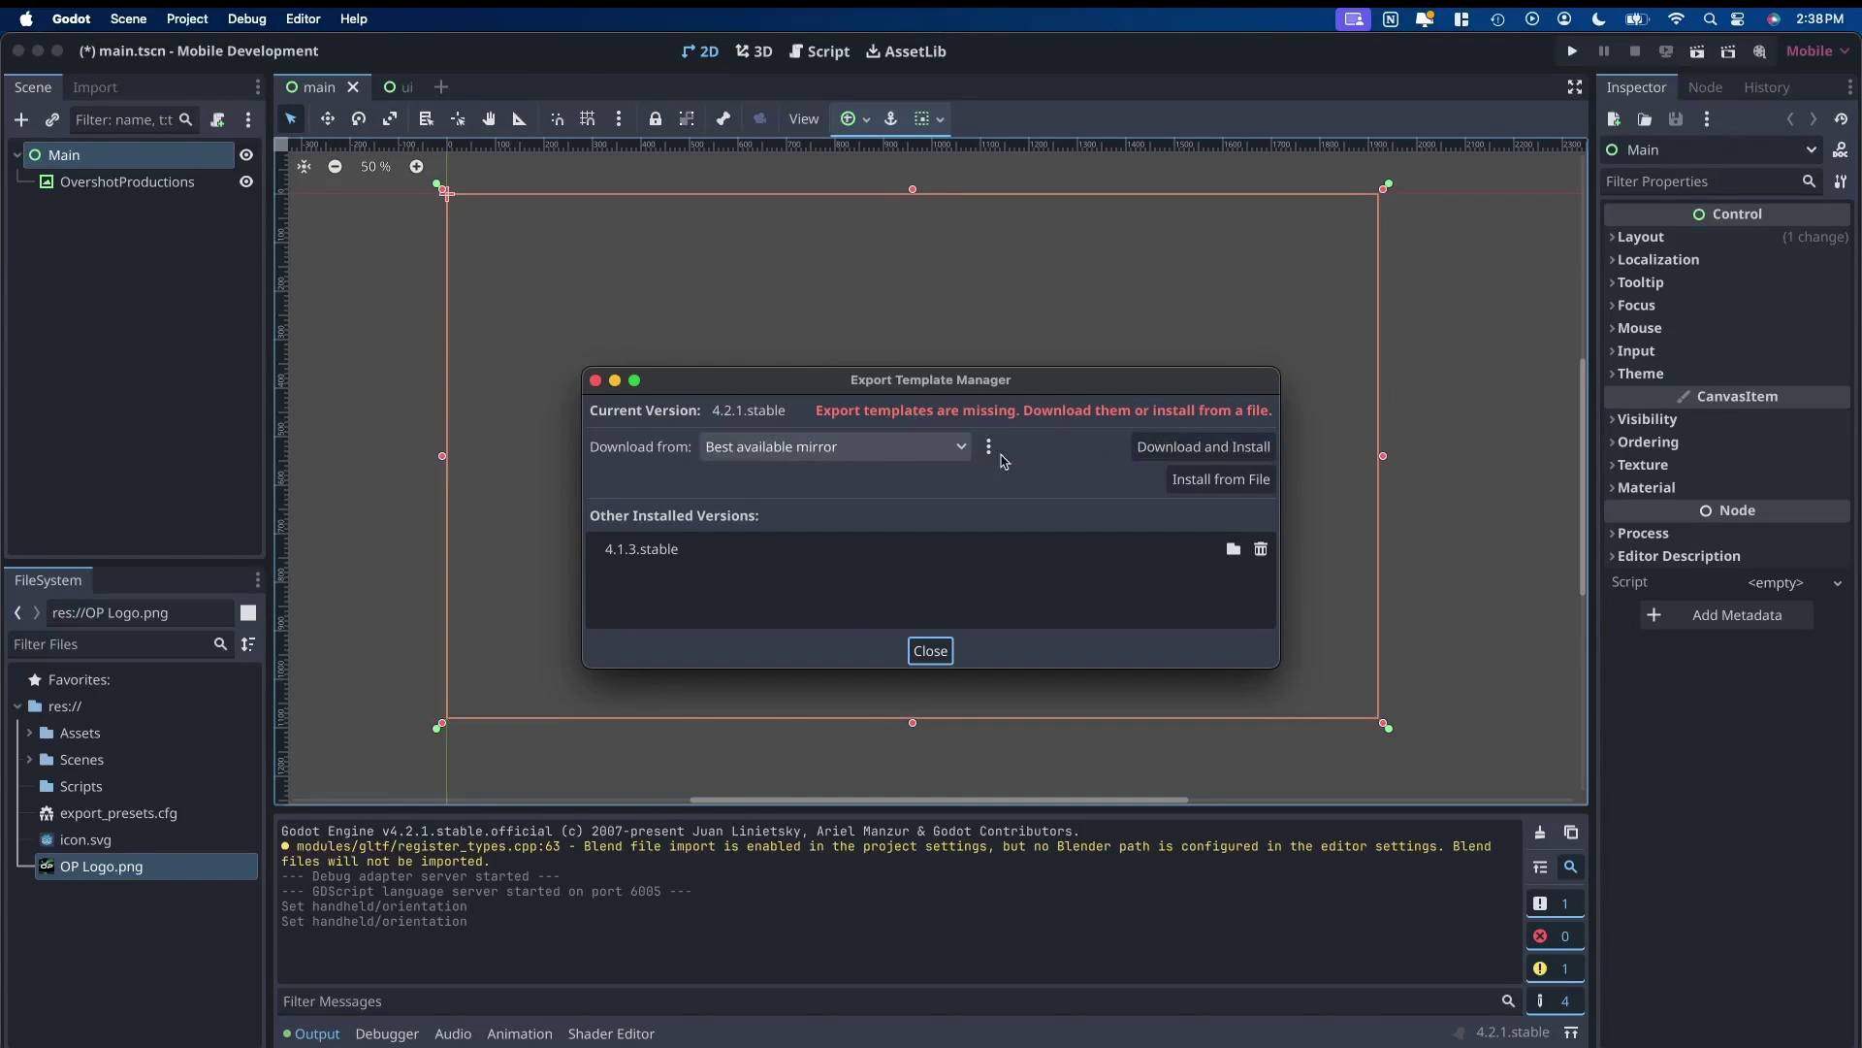
{"action": "left_click", "coordinate": [1187, 452]}
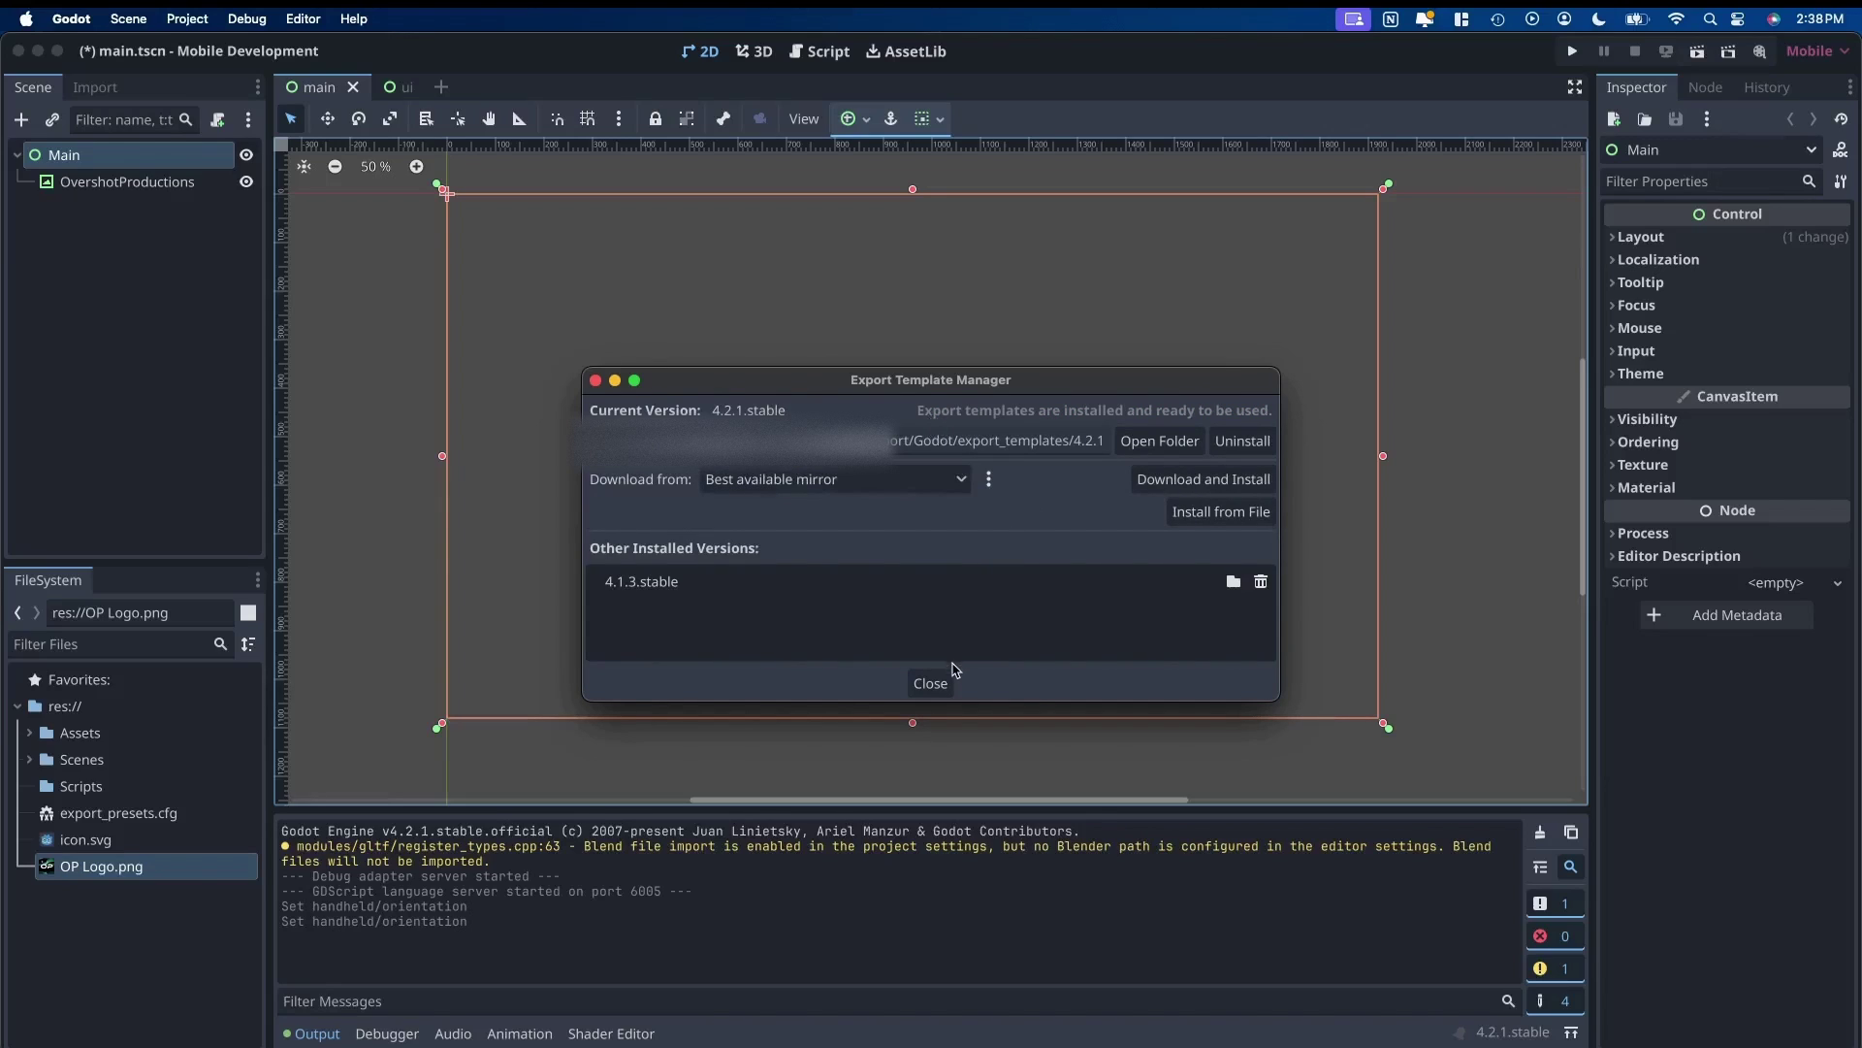
{"action": "left_click", "coordinate": [930, 684]}
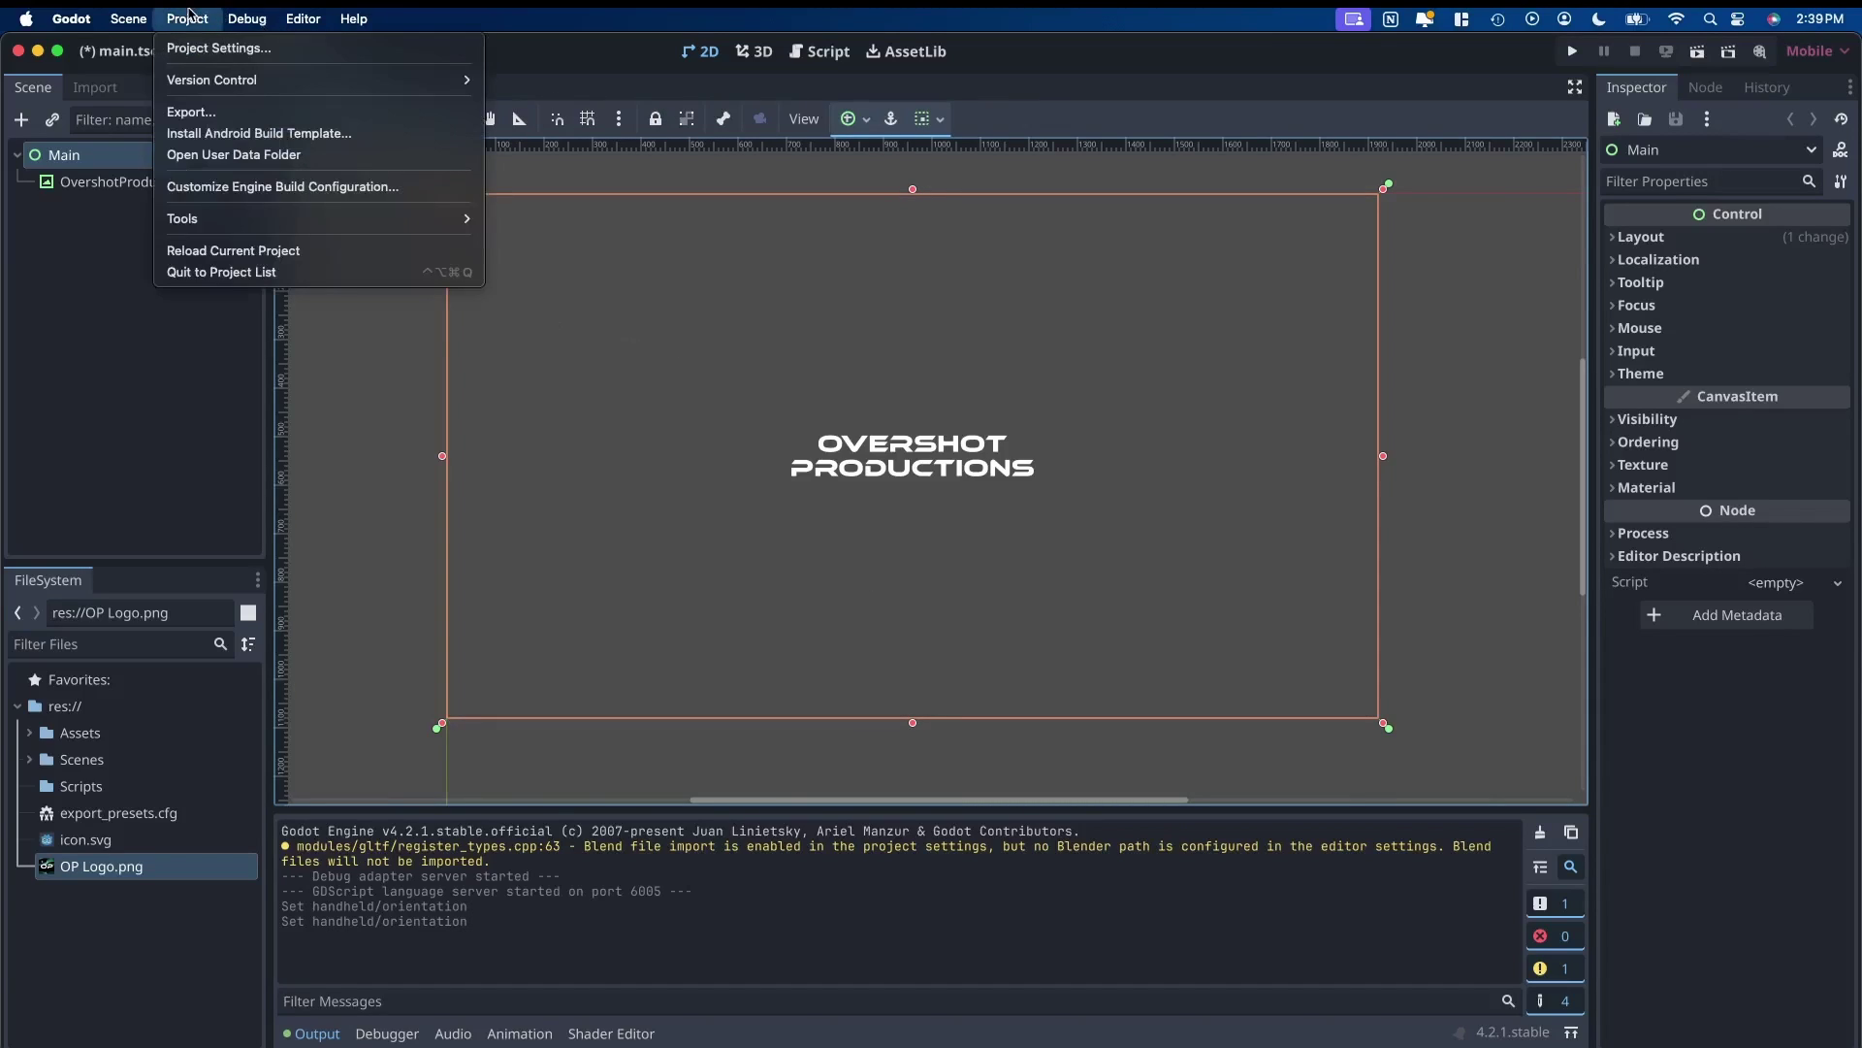
Add an iOS export preset, apply its ETC2/ASTC Fix Import, and close the Export dialog
{"action": "left_click", "coordinate": [226, 109]}
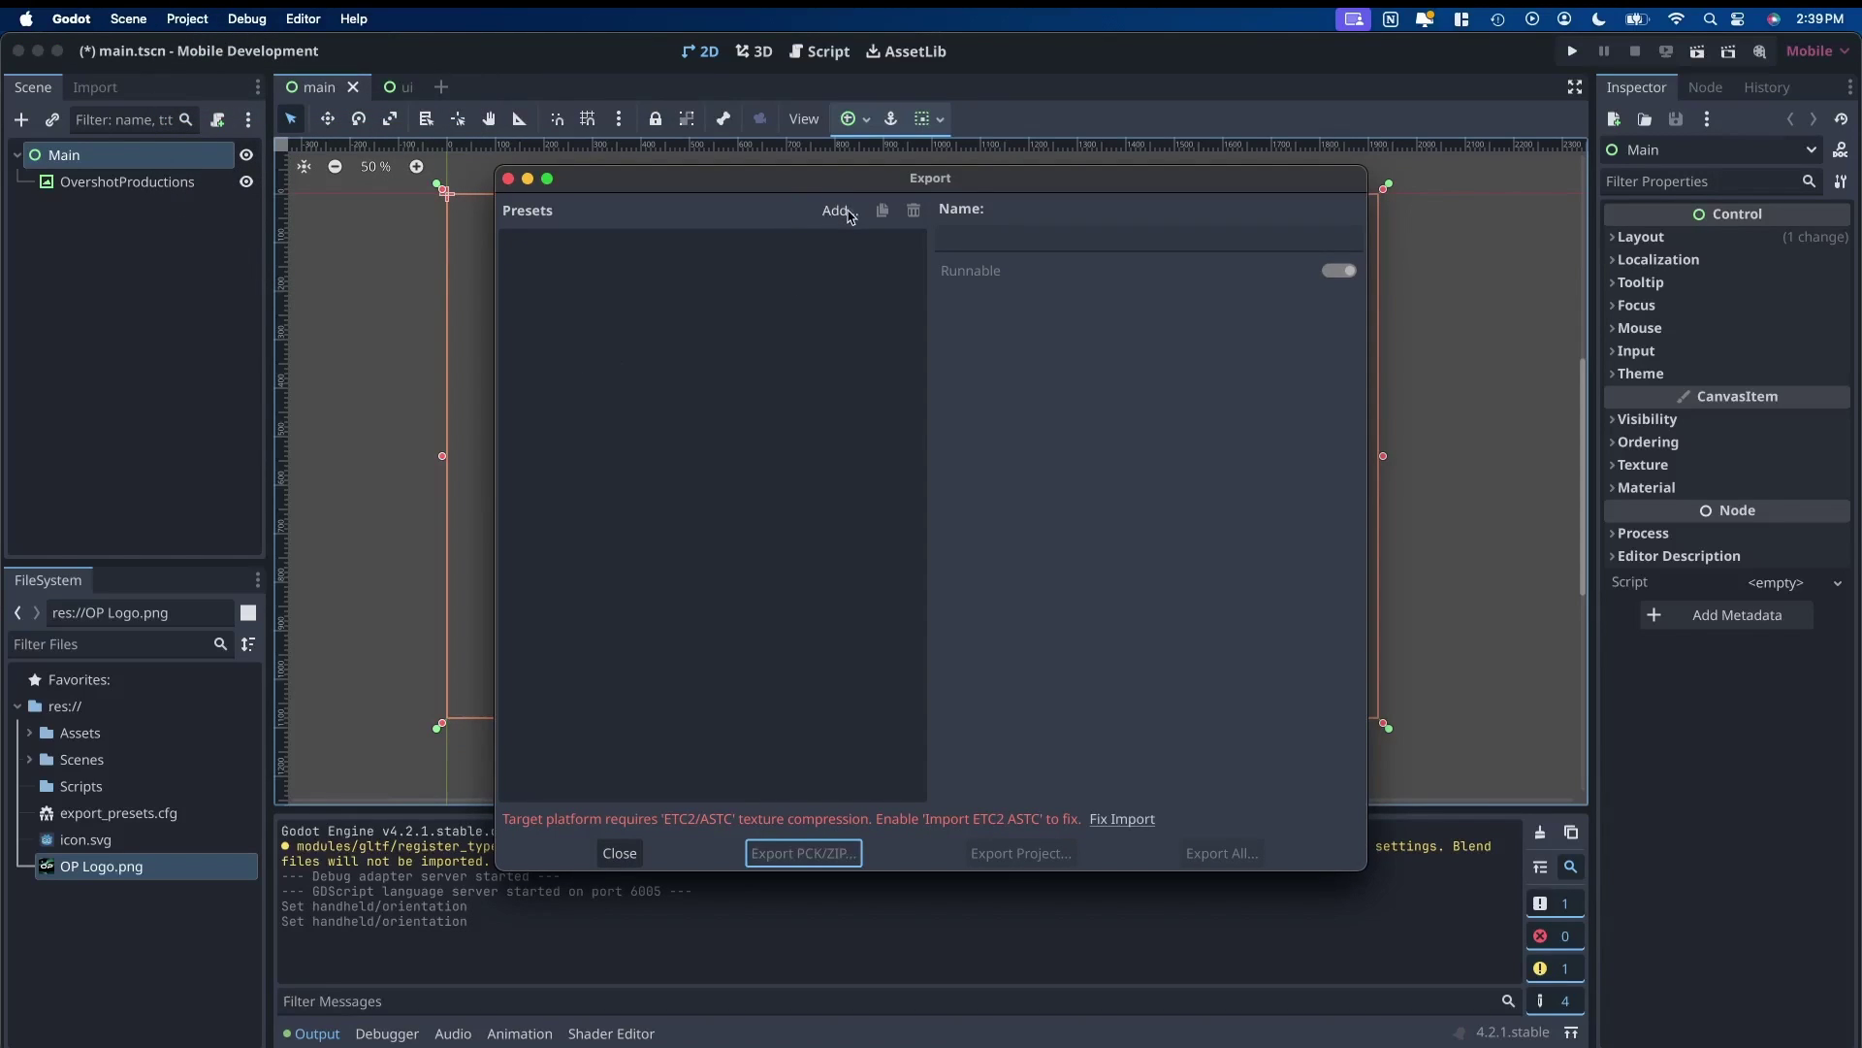
{"action": "left_click", "coordinate": [847, 212]}
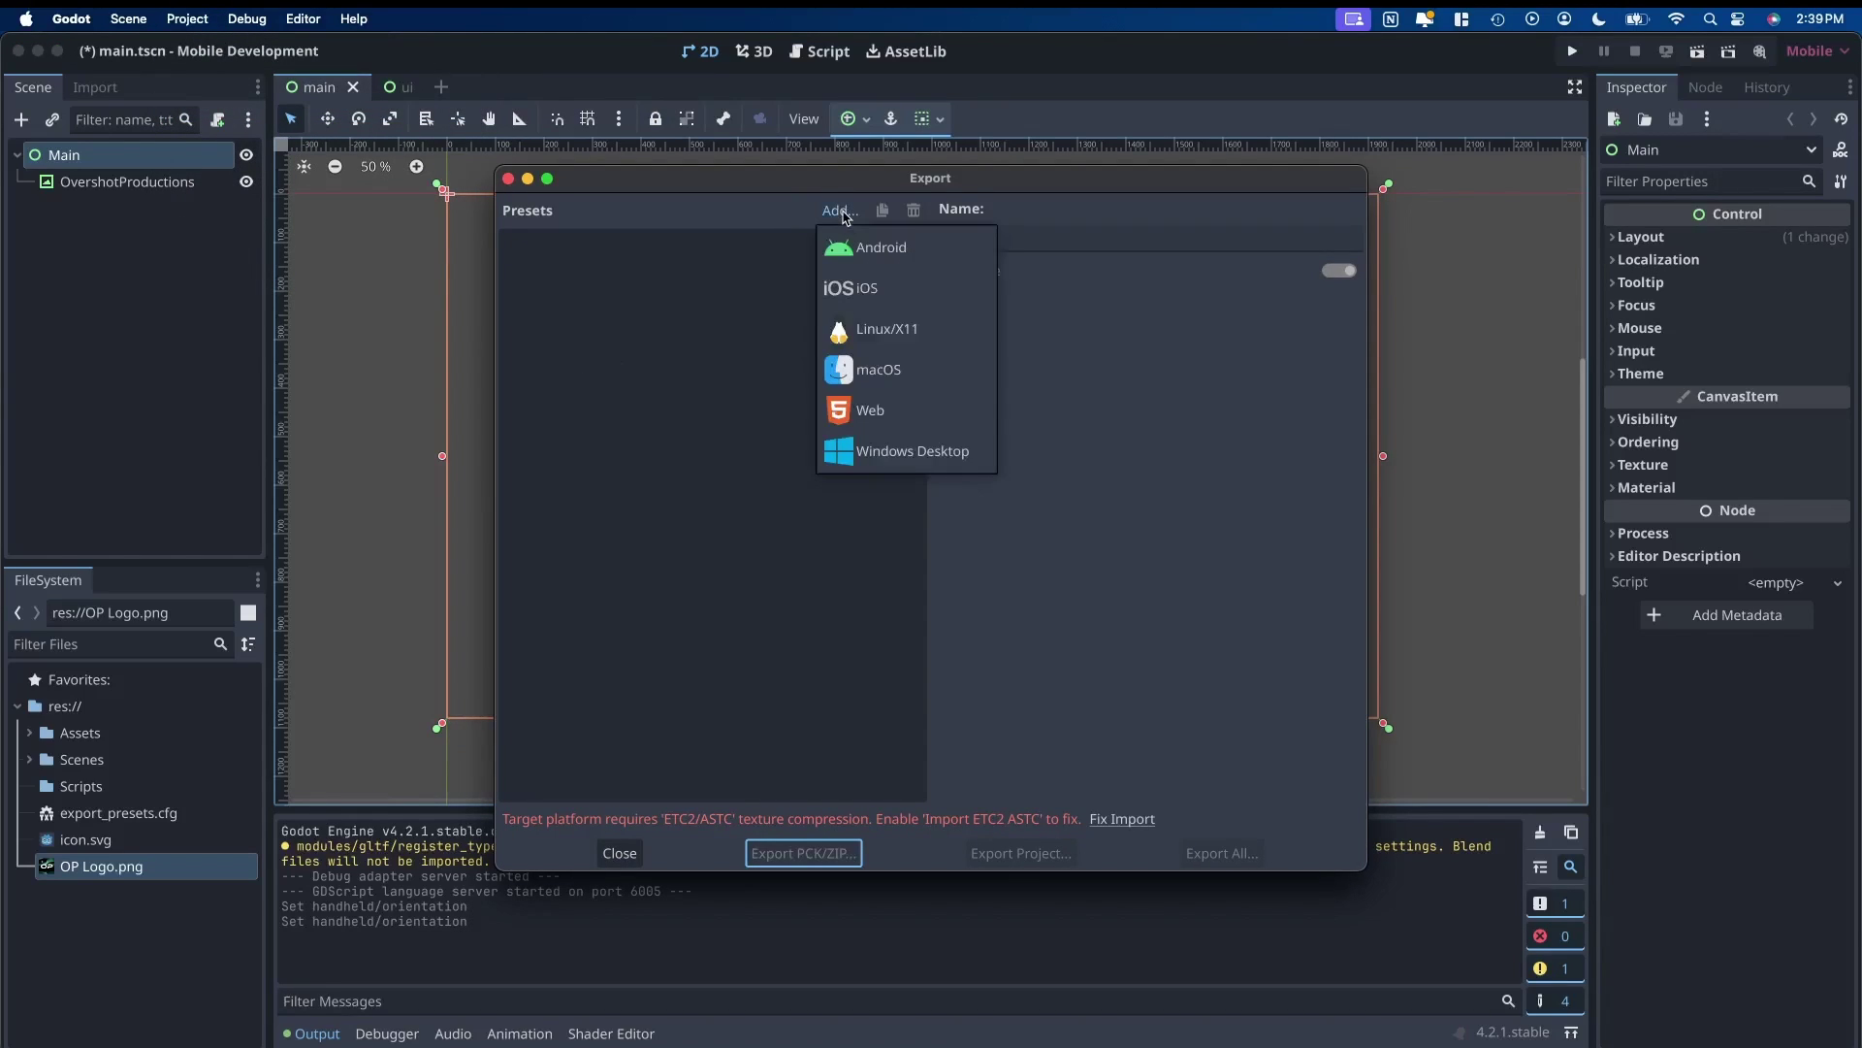
{"action": "left_click", "coordinate": [915, 289]}
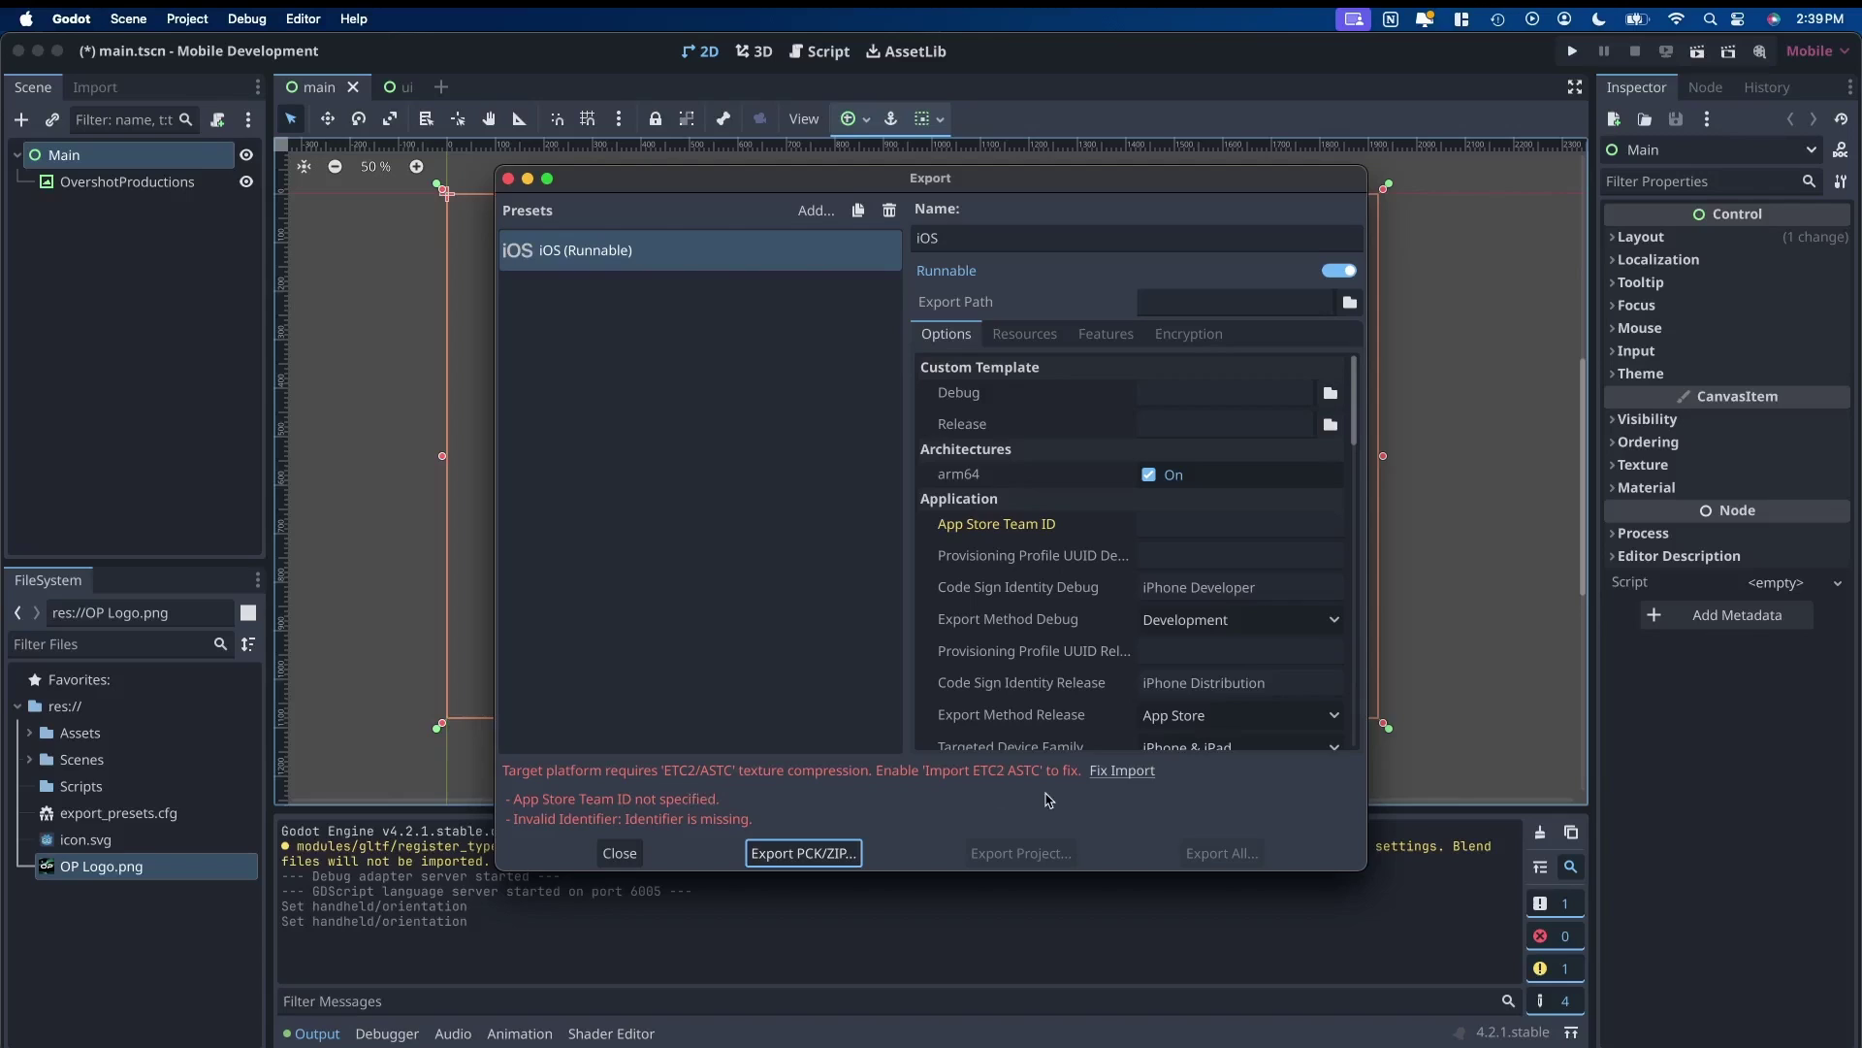
{"action": "left_click", "coordinate": [1138, 781]}
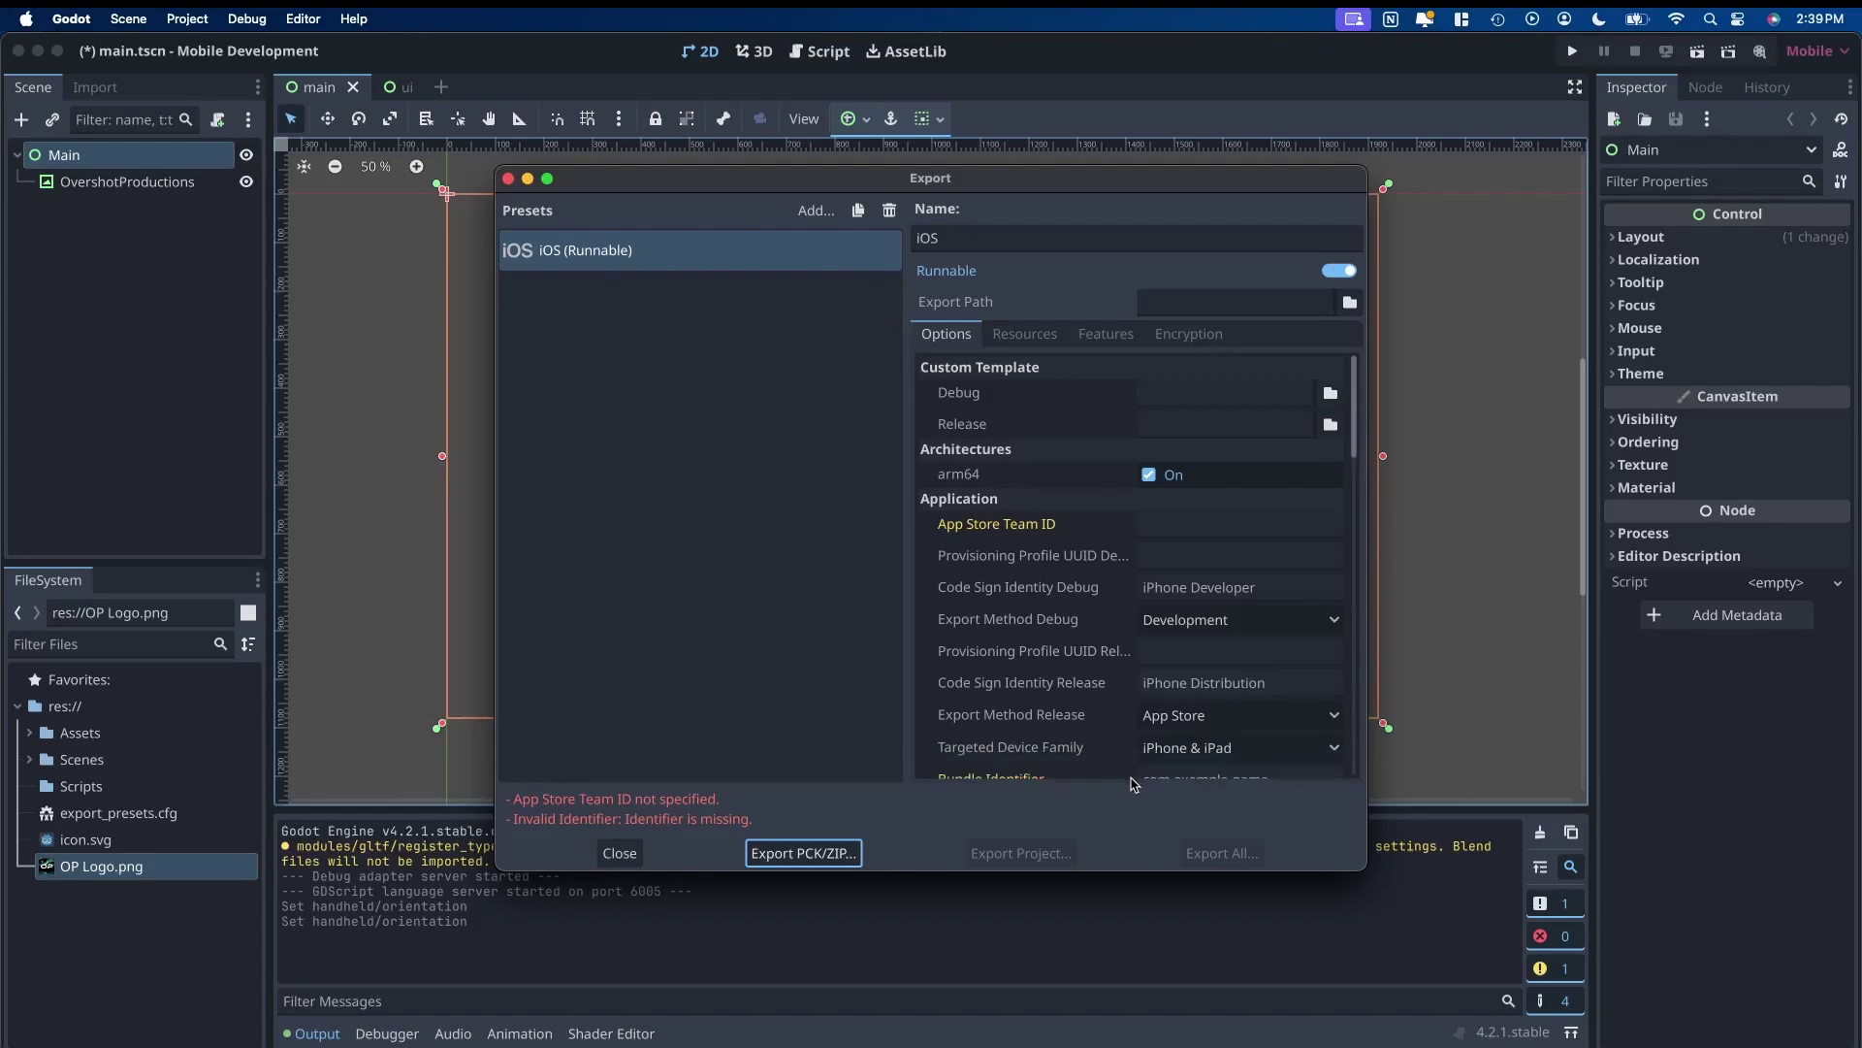
{"action": "left_click", "coordinate": [621, 853]}
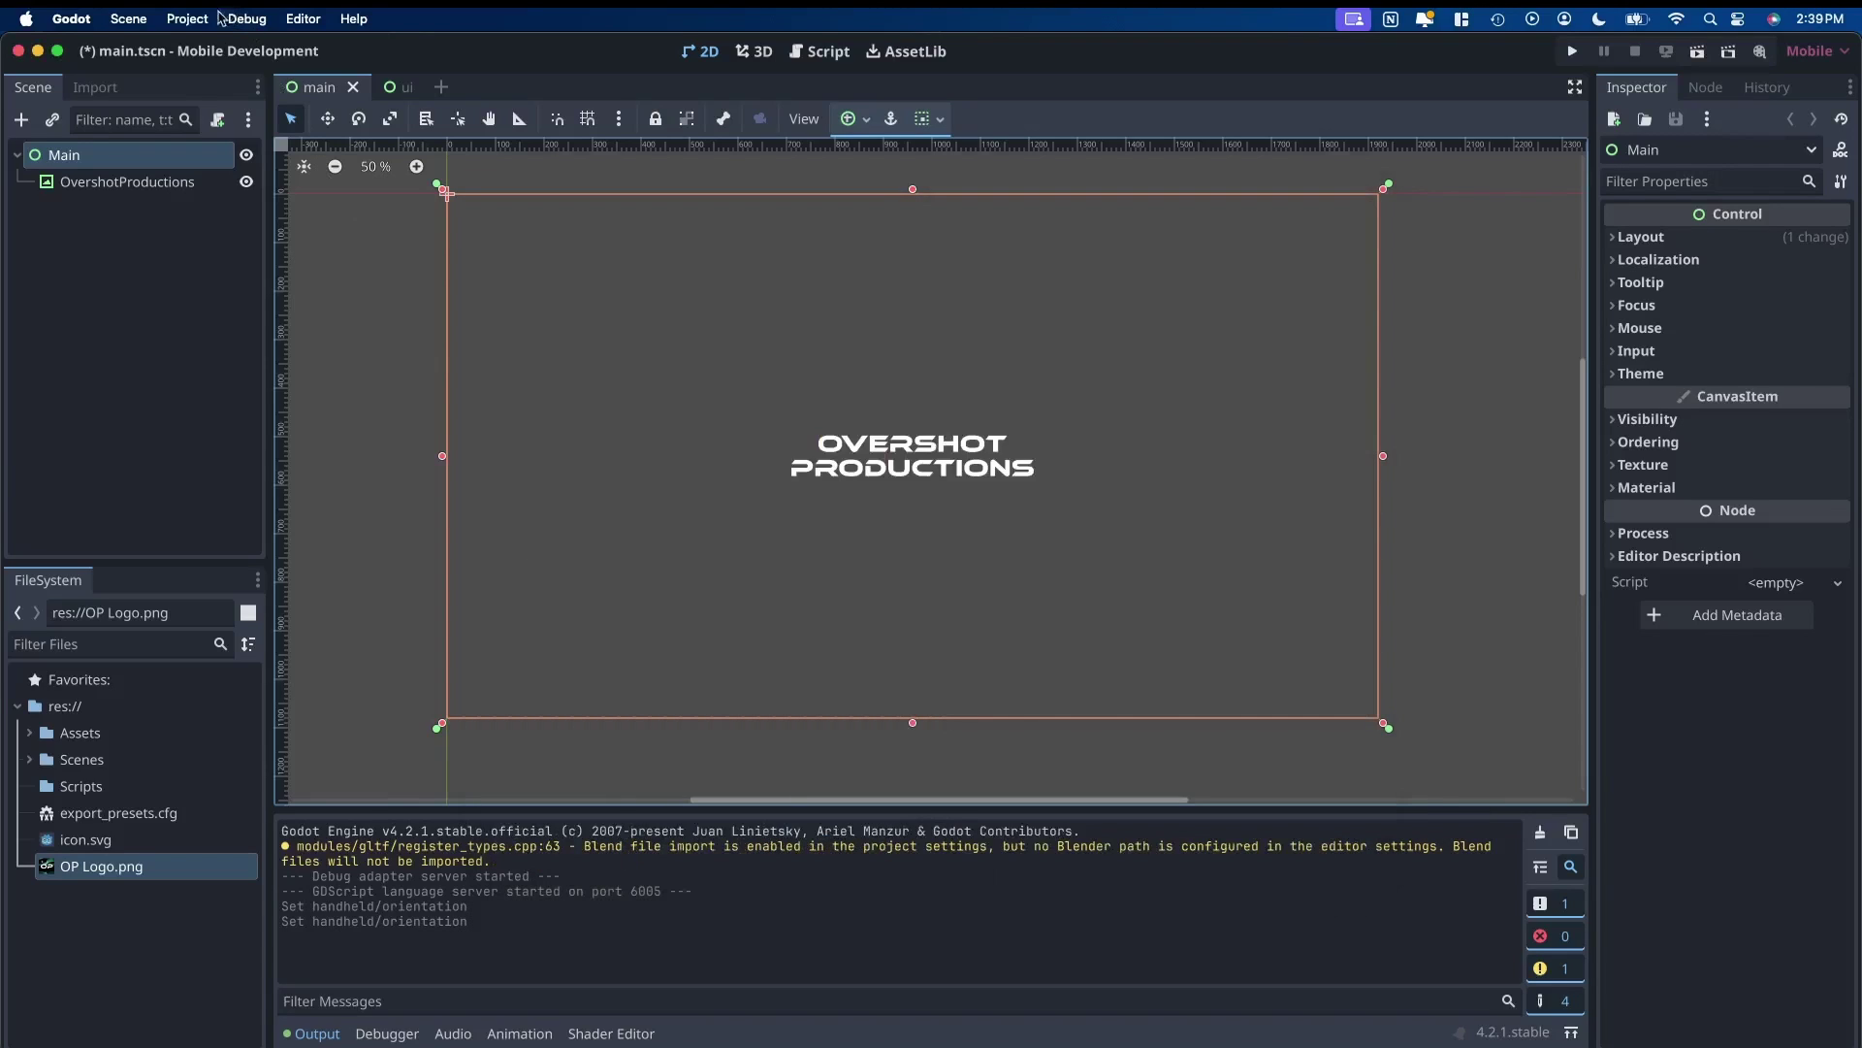
Filter Project Settings for 'import', turn Import ETC2 ASTC on, then save and restart
{"action": "left_click", "coordinate": [190, 21]}
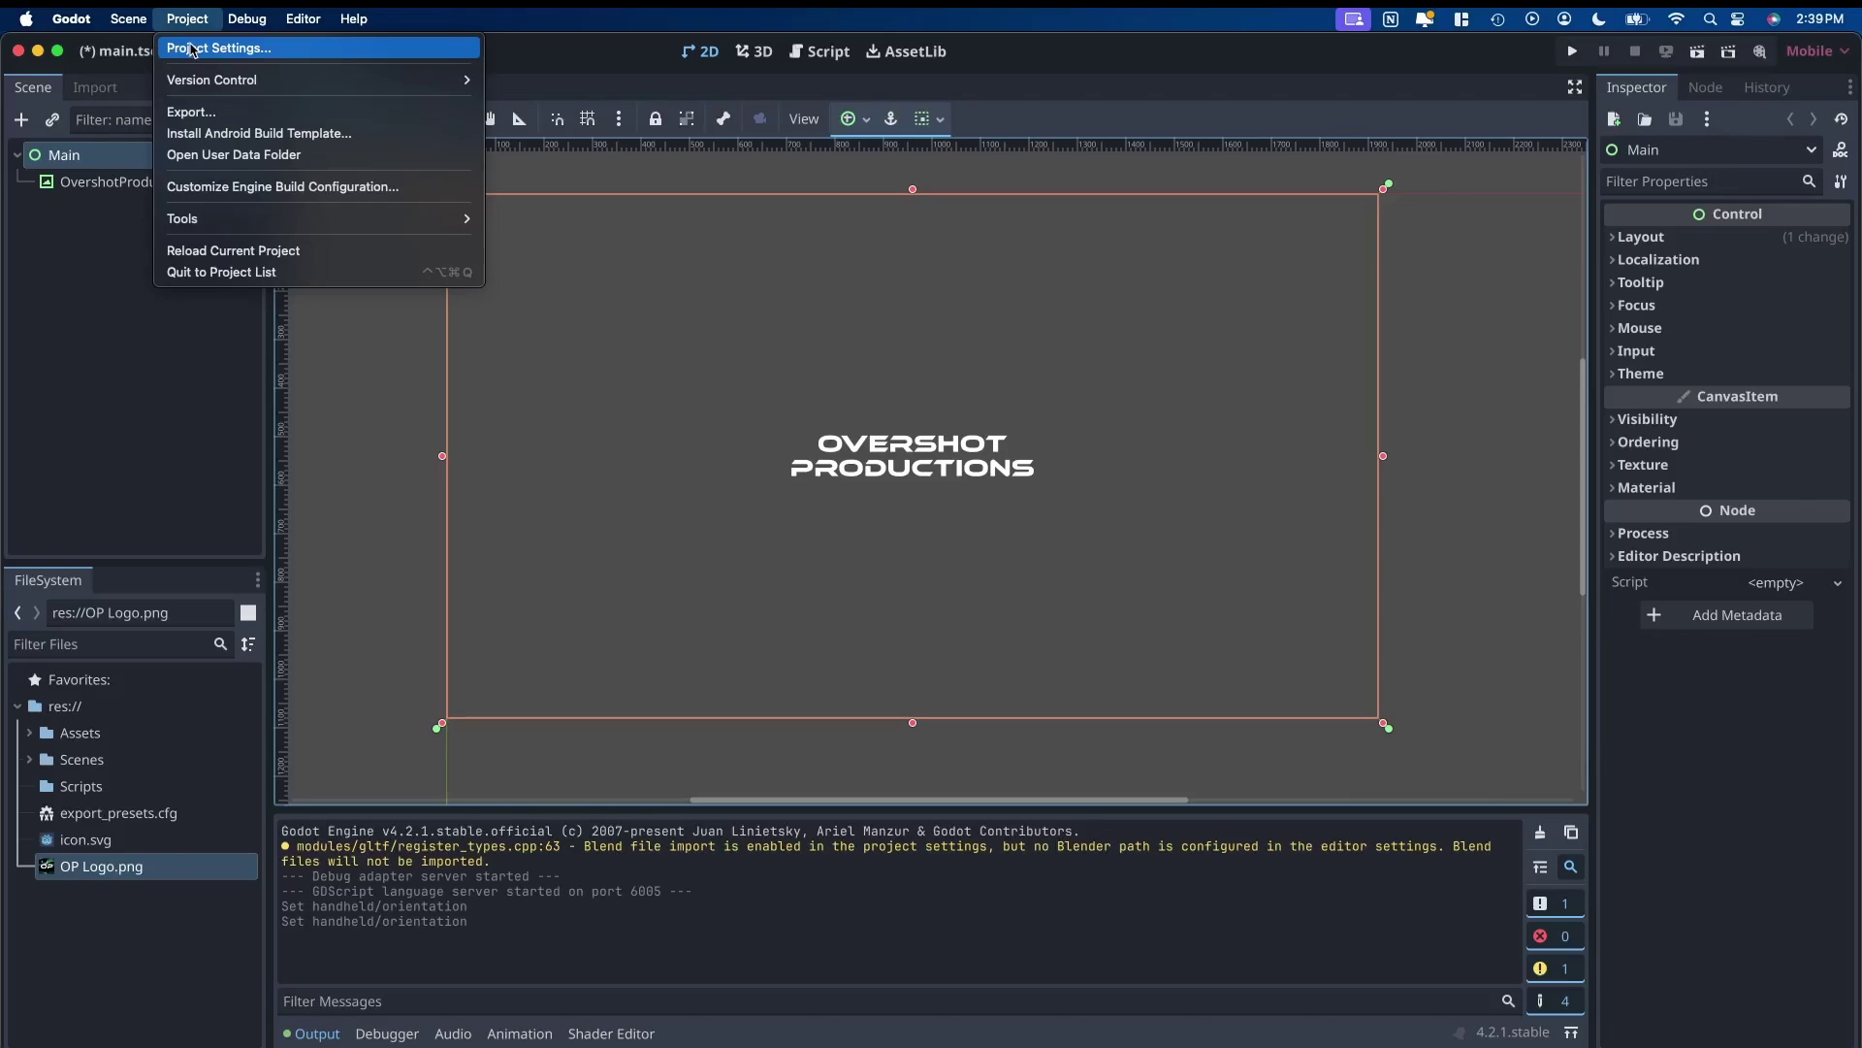
{"action": "left_click", "coordinate": [194, 50]}
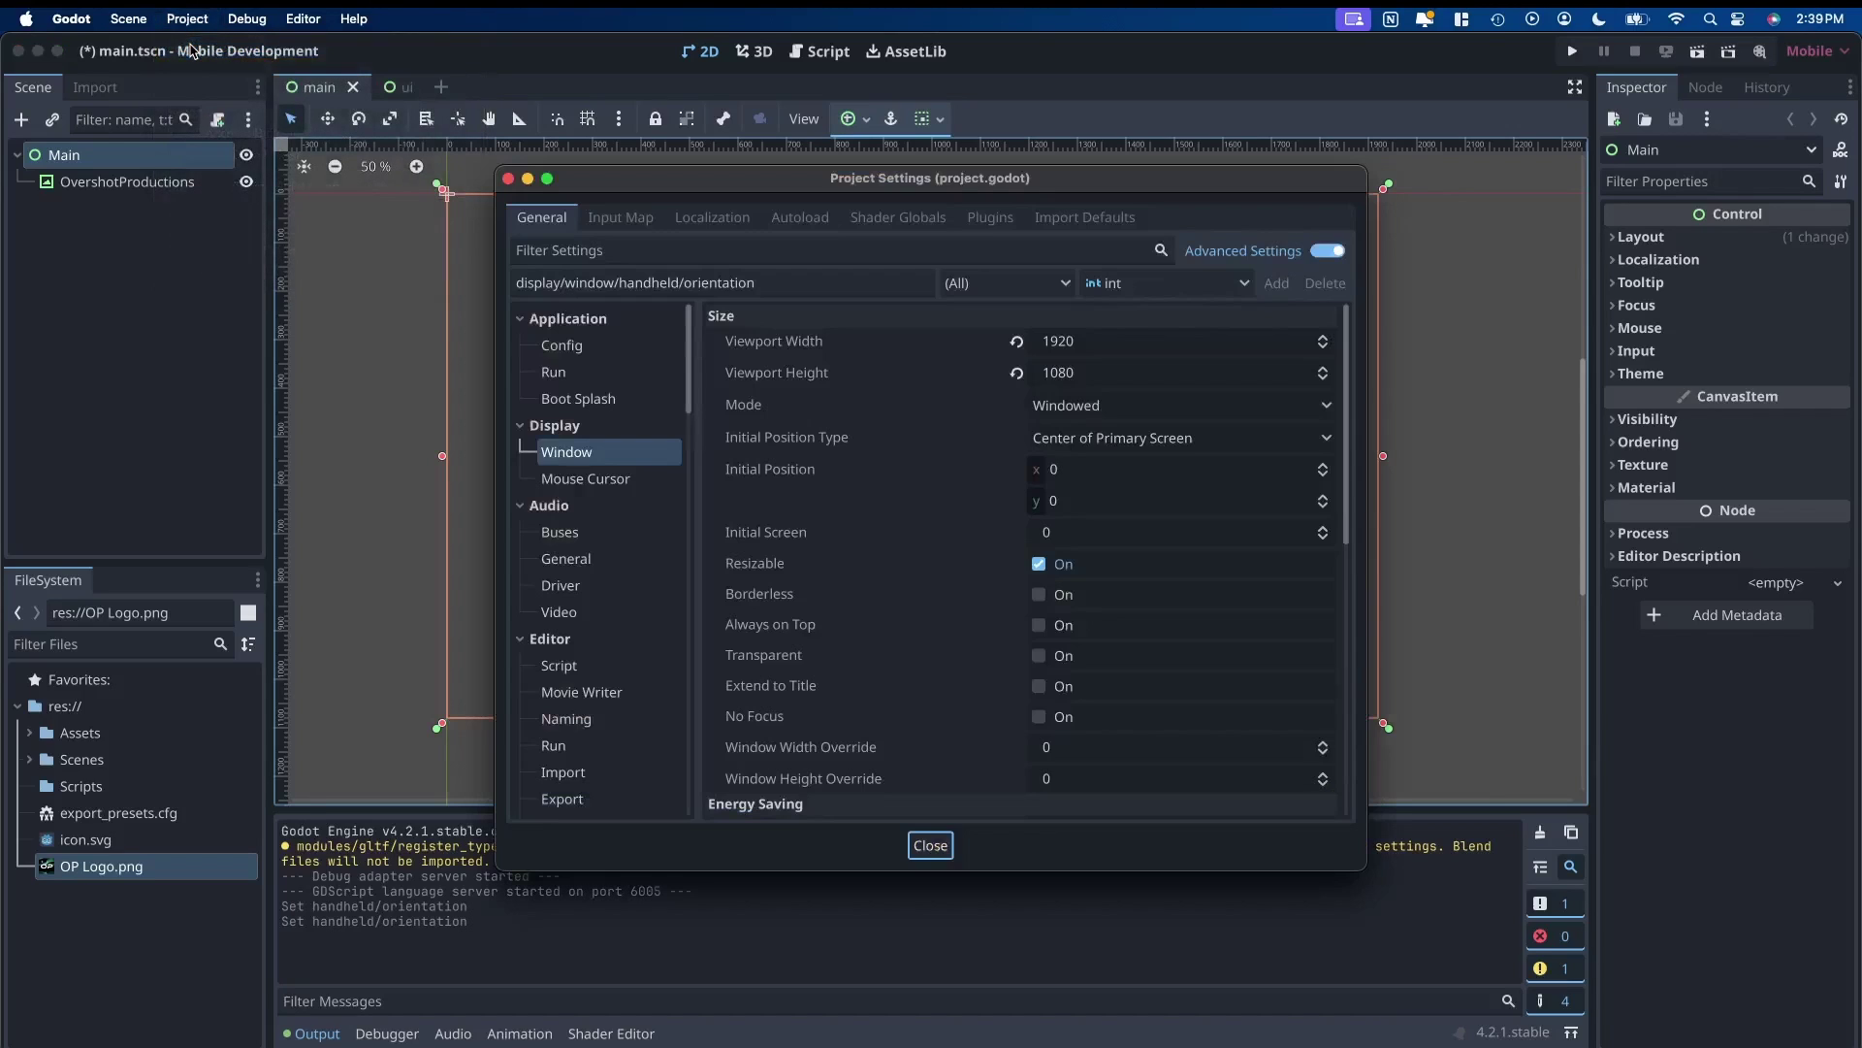
{"action": "left_click", "coordinate": [636, 254]}
{"action": "type", "text": "import"}
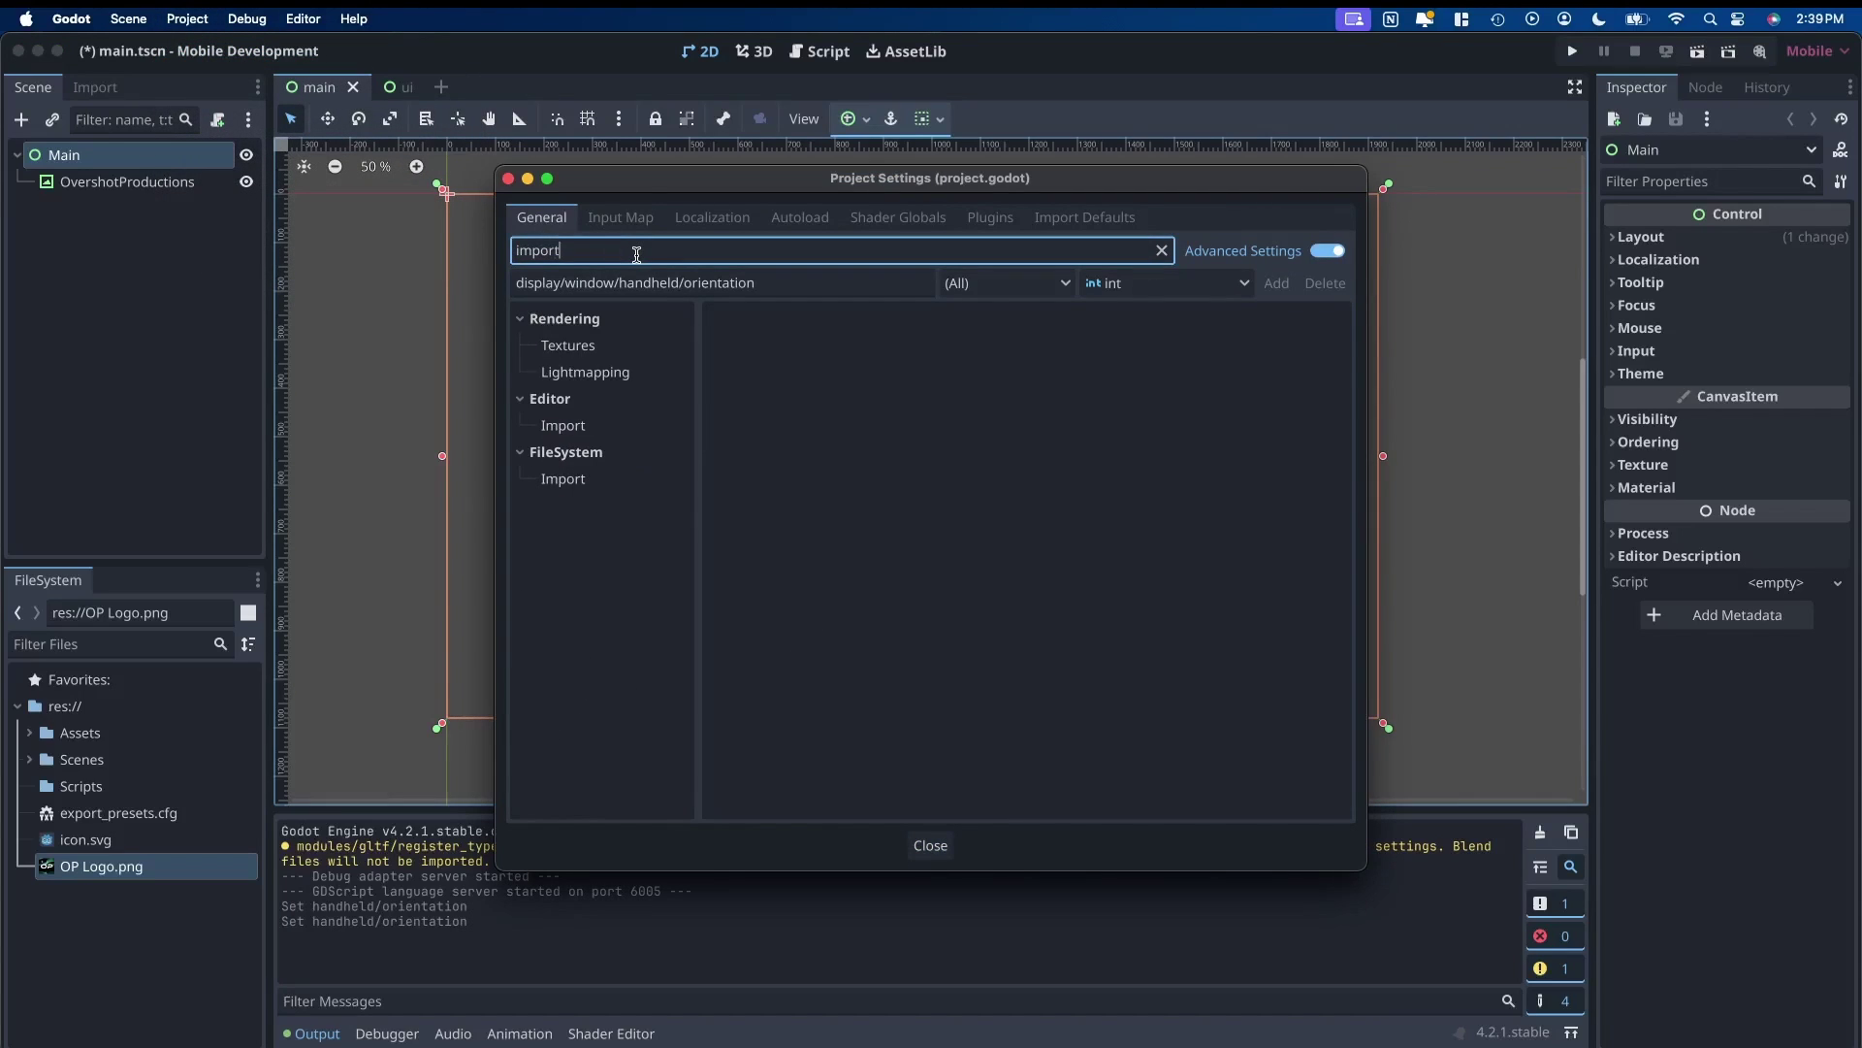
{"action": "left_click", "coordinate": [581, 353]}
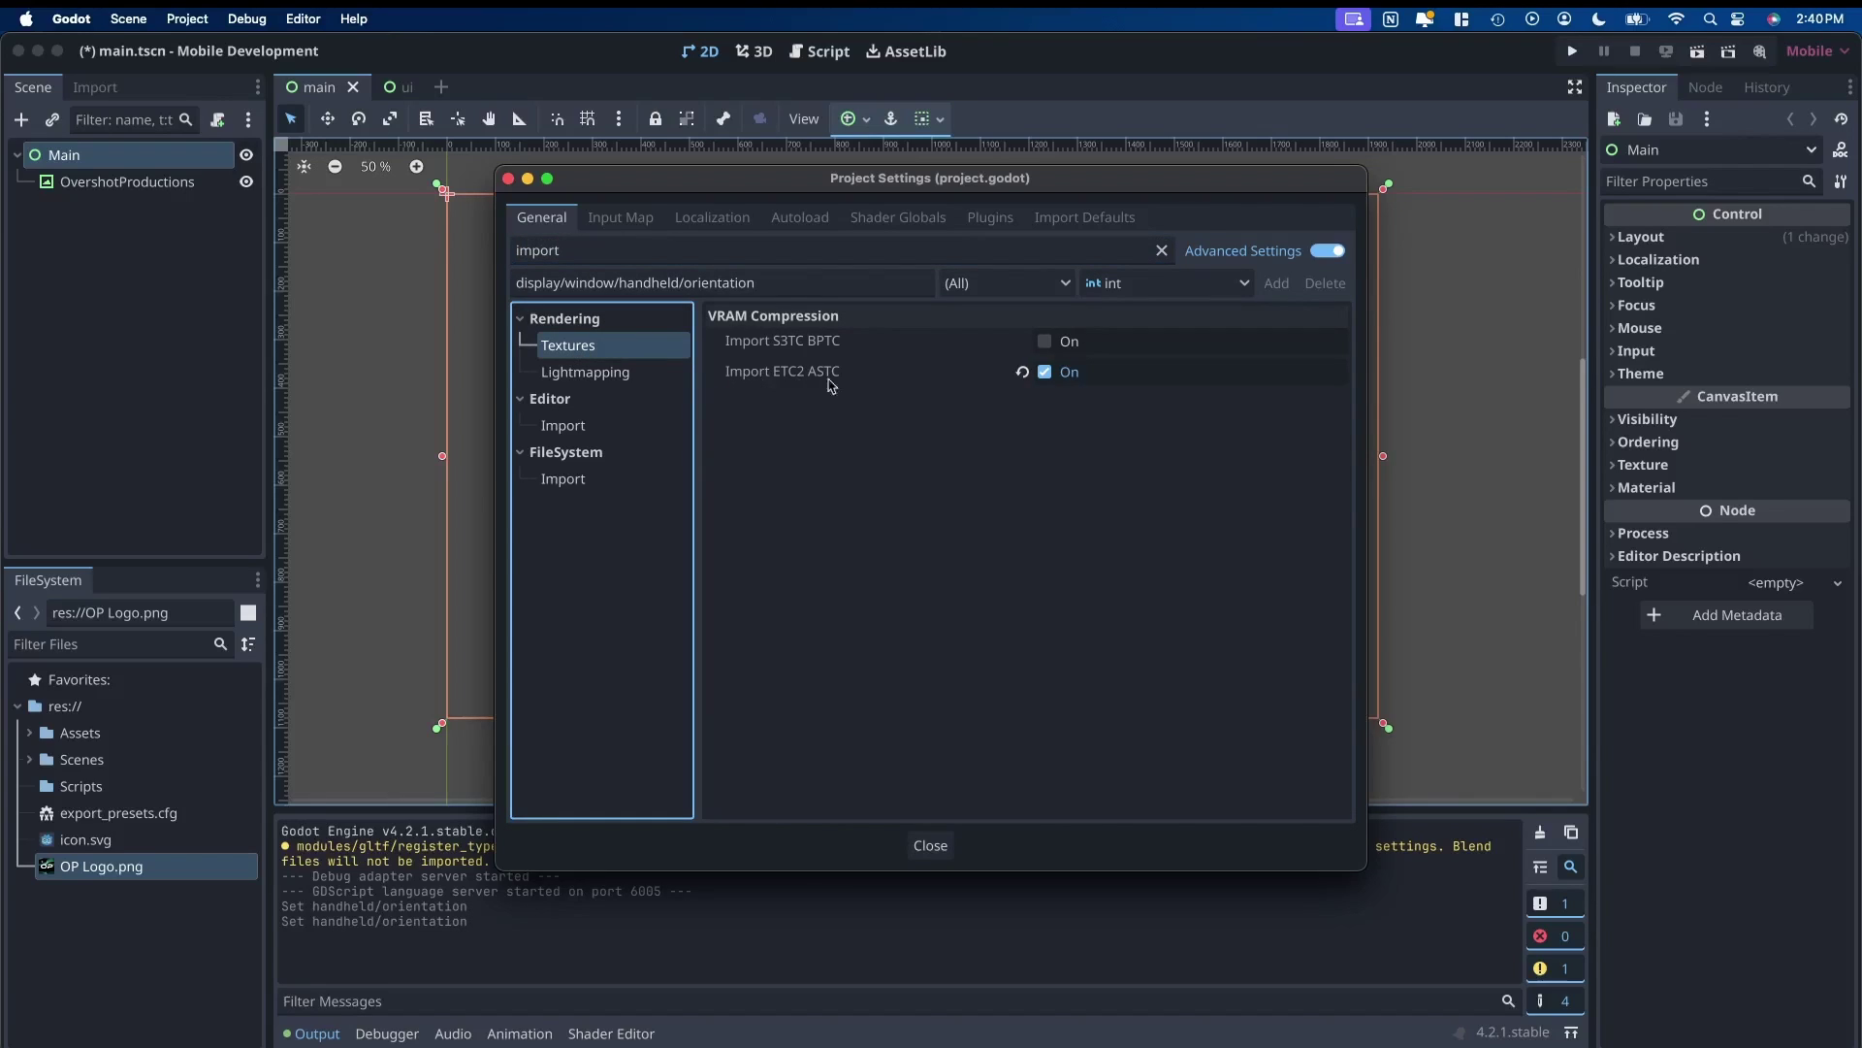
{"action": "left_click", "coordinate": [1045, 372]}
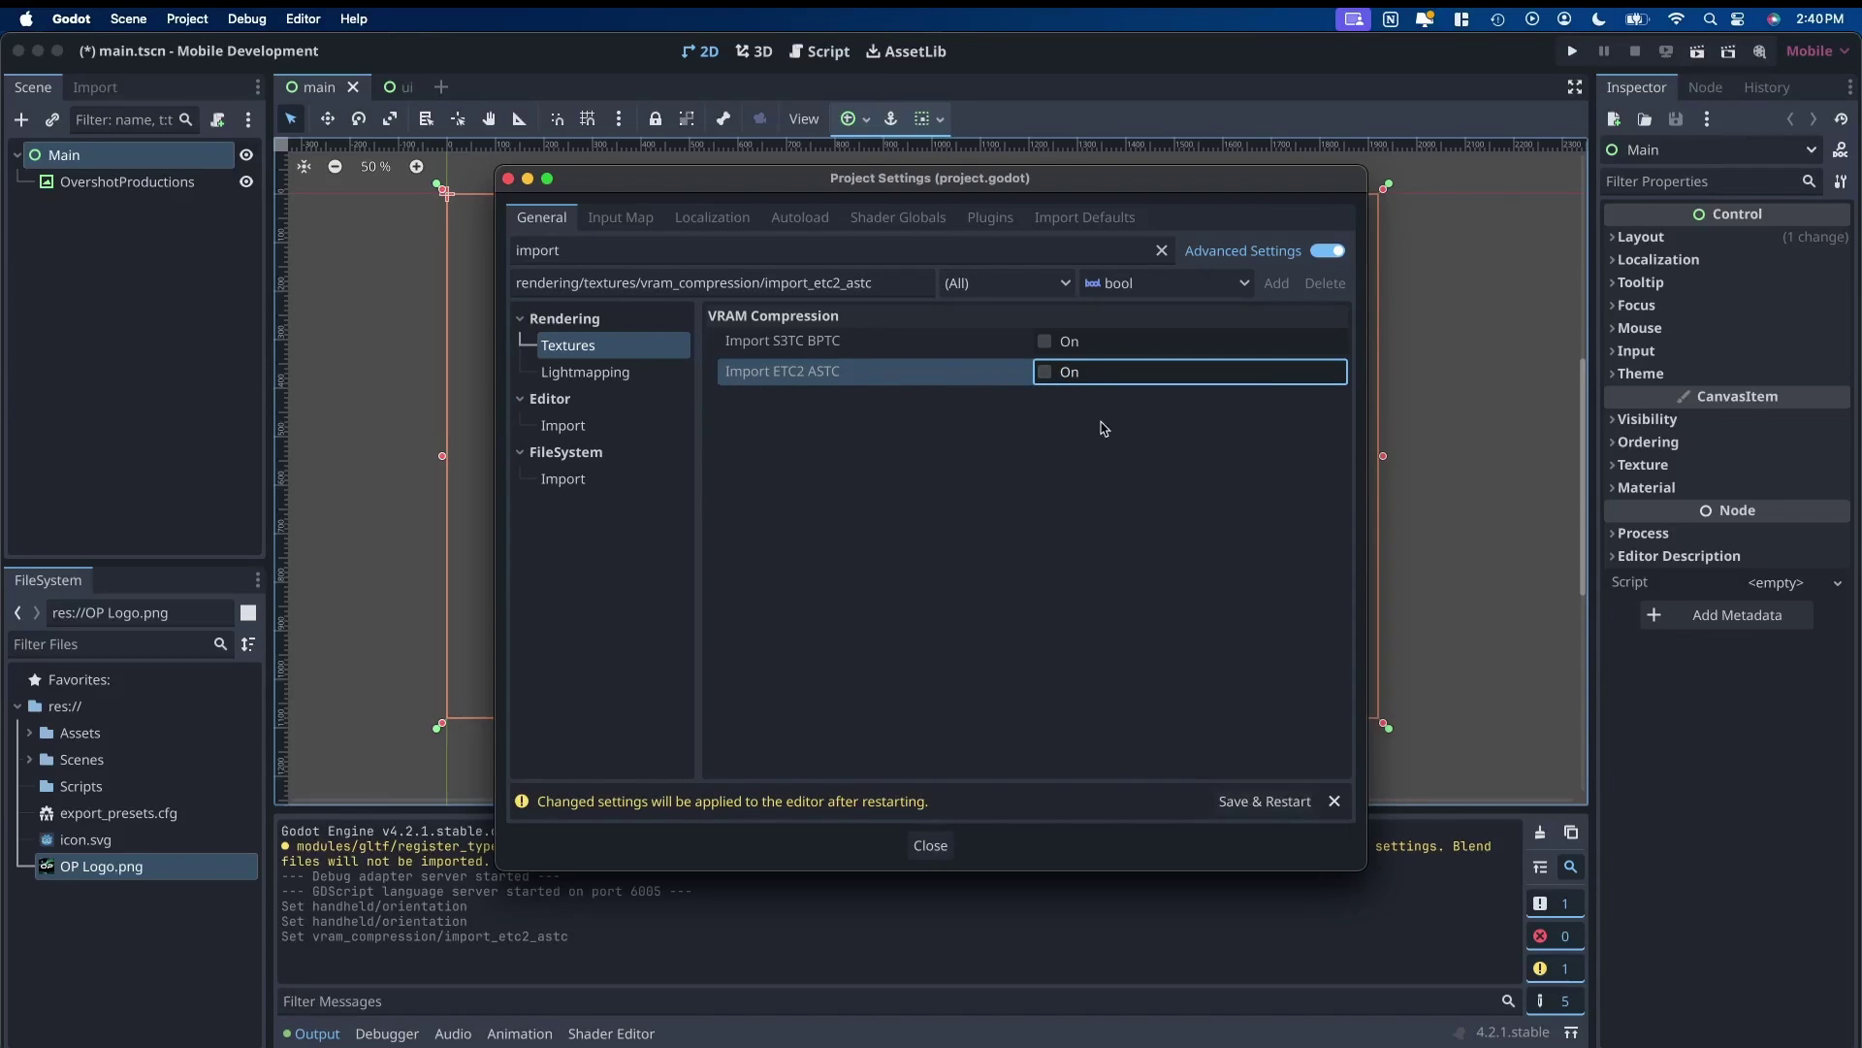
{"action": "left_click", "coordinate": [1044, 374]}
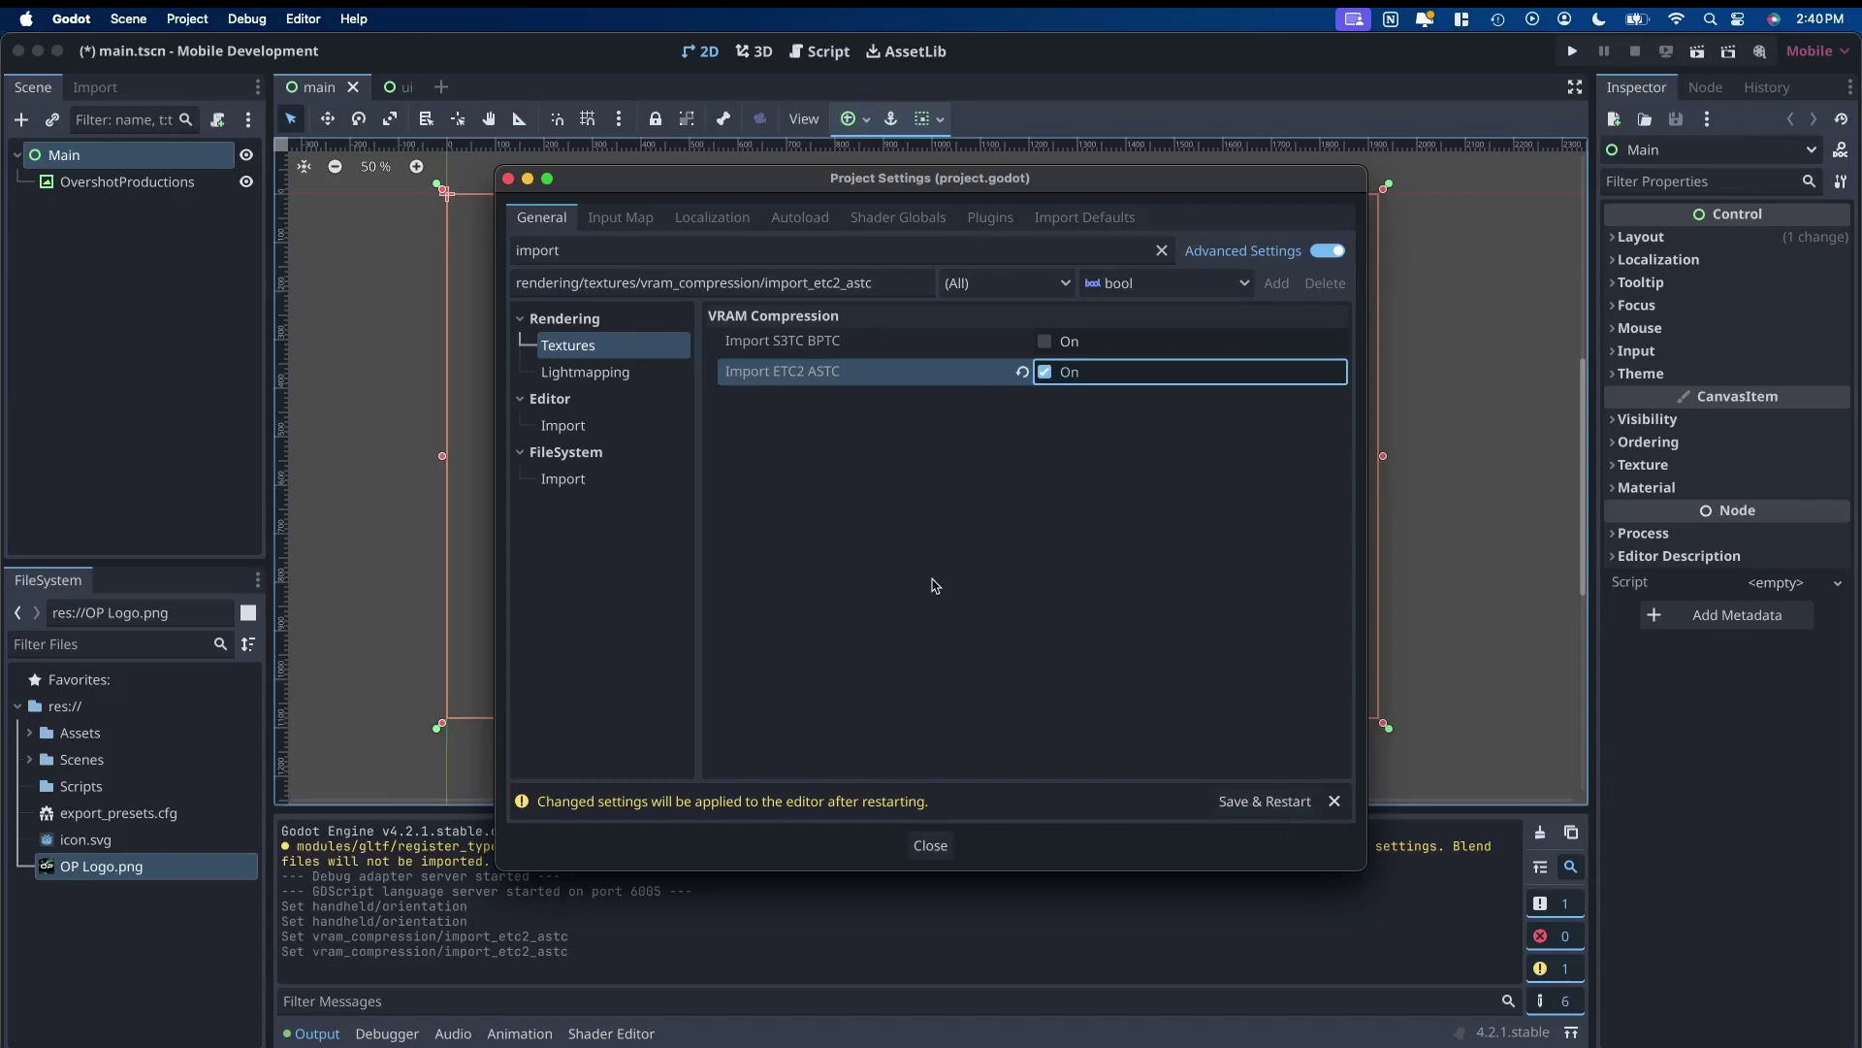
{"action": "left_click", "coordinate": [1255, 805]}
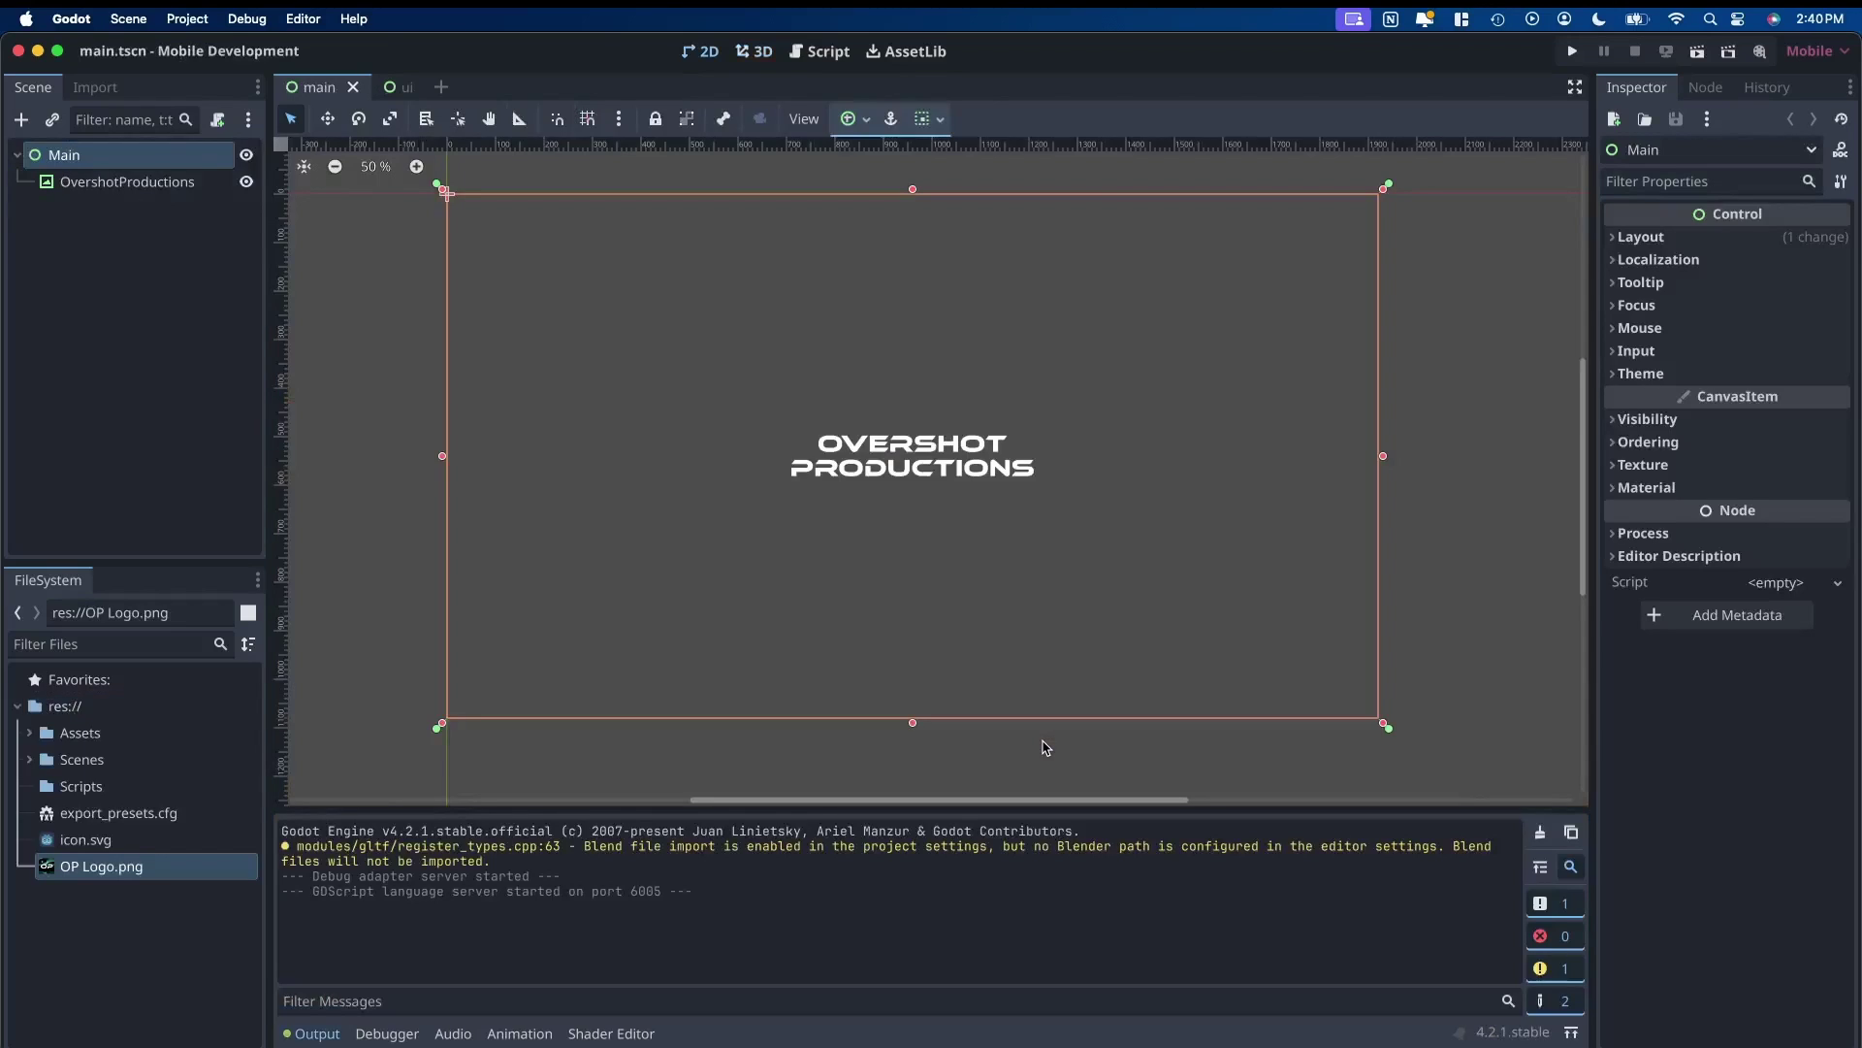
Select the iOS (Runnable) export preset's App Store Team ID field, then switch to Safari
{"action": "left_click", "coordinate": [189, 22]}
{"action": "left_click", "coordinate": [192, 24]}
{"action": "left_click", "coordinate": [216, 26]}
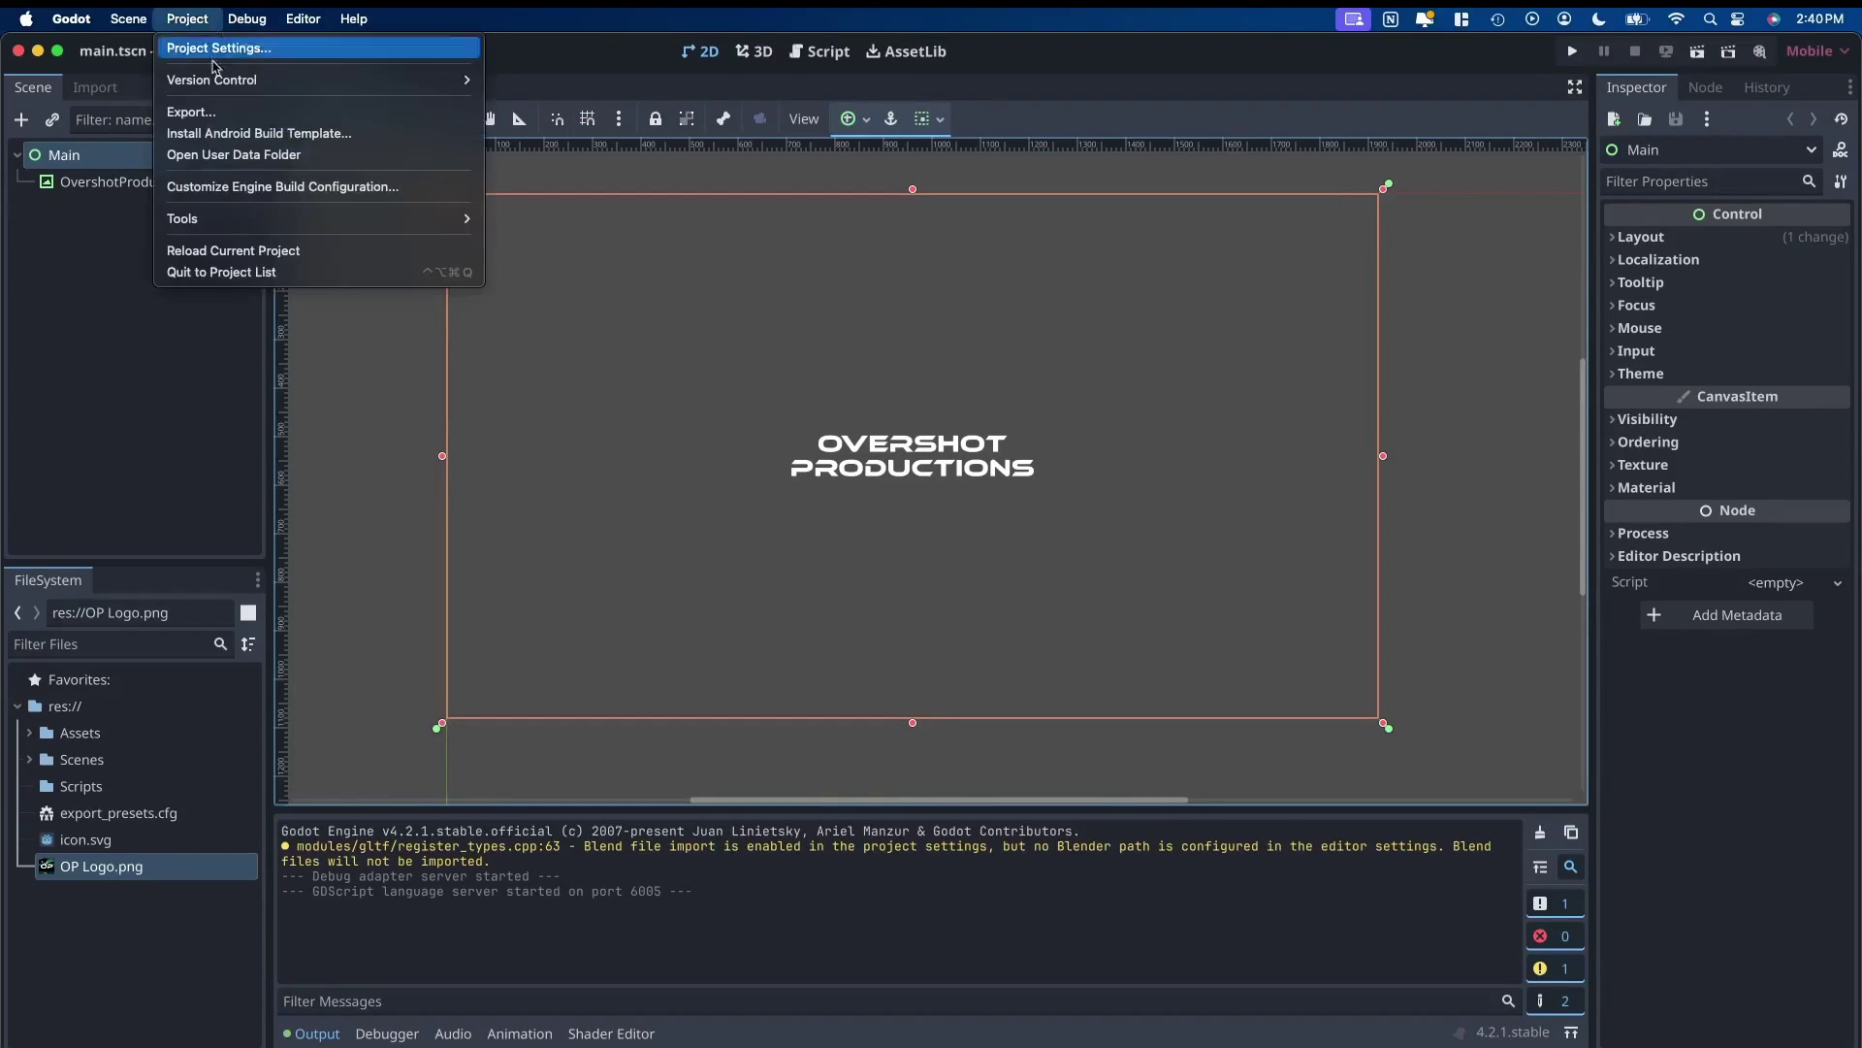
{"action": "left_click", "coordinate": [226, 115]}
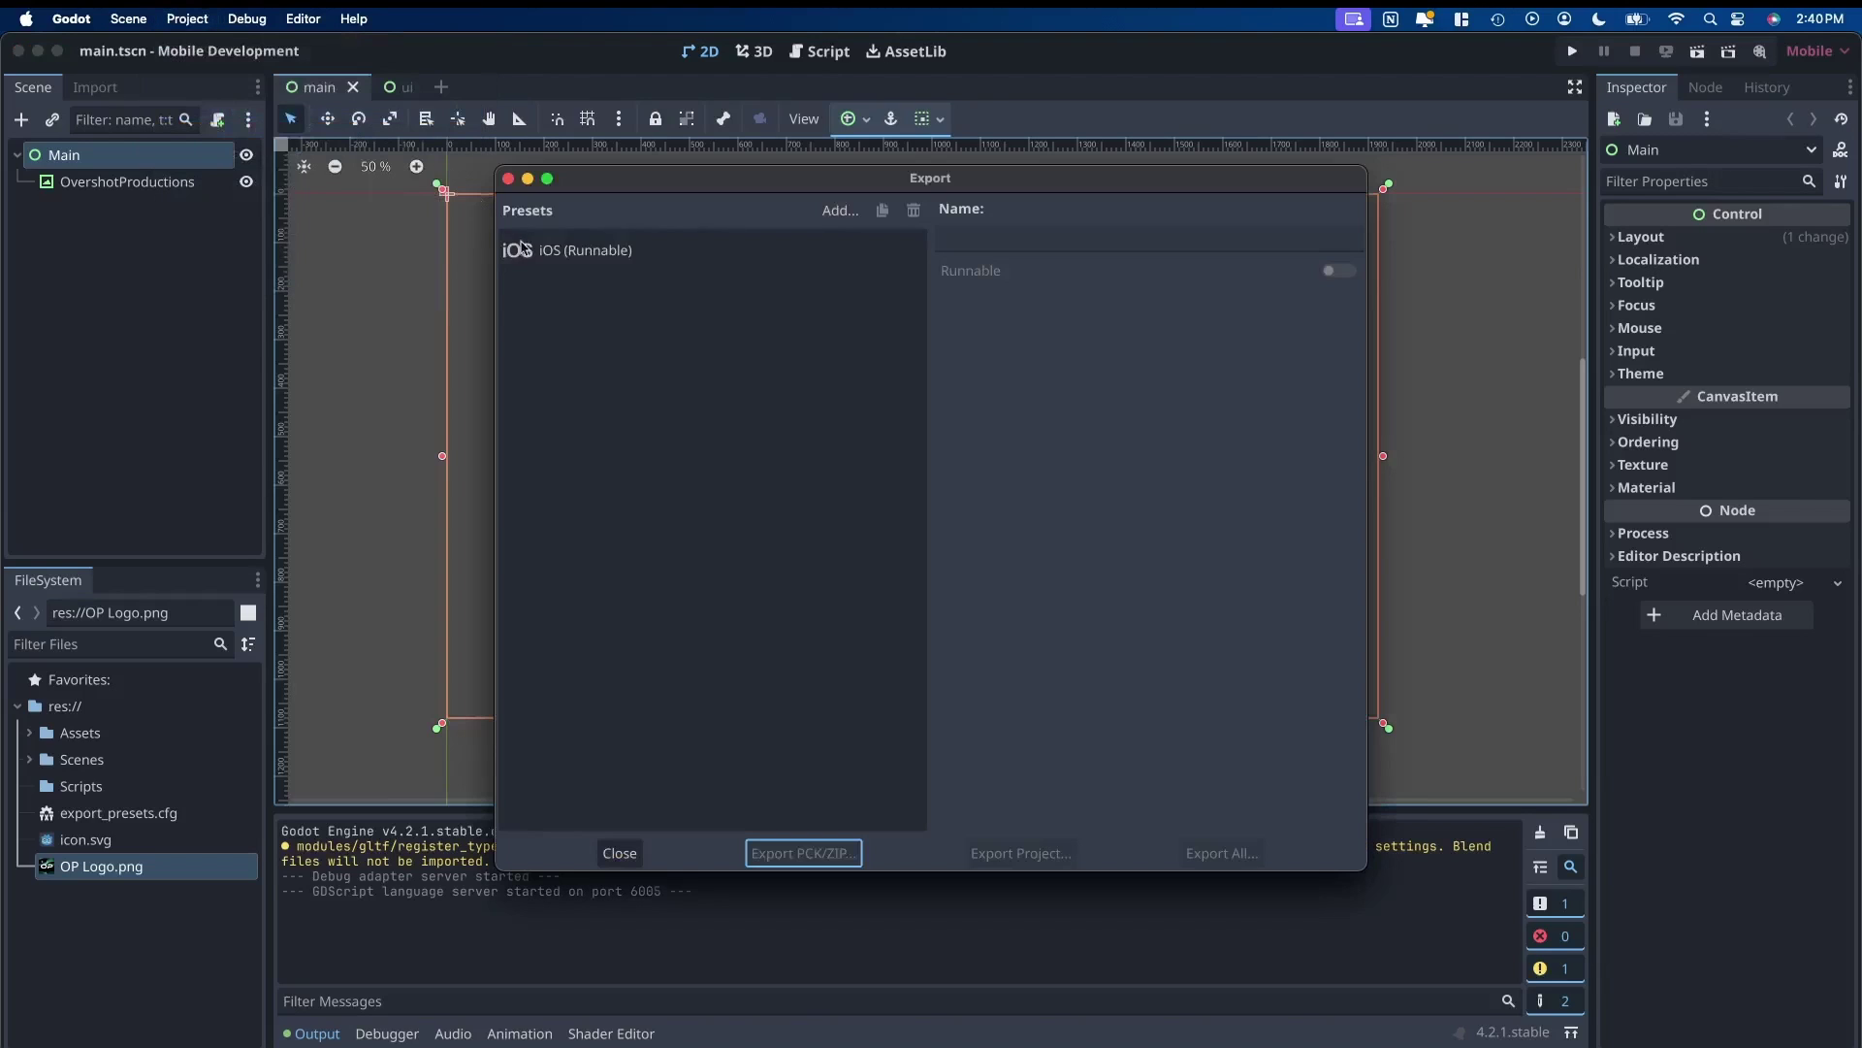
{"action": "left_click", "coordinate": [621, 258]}
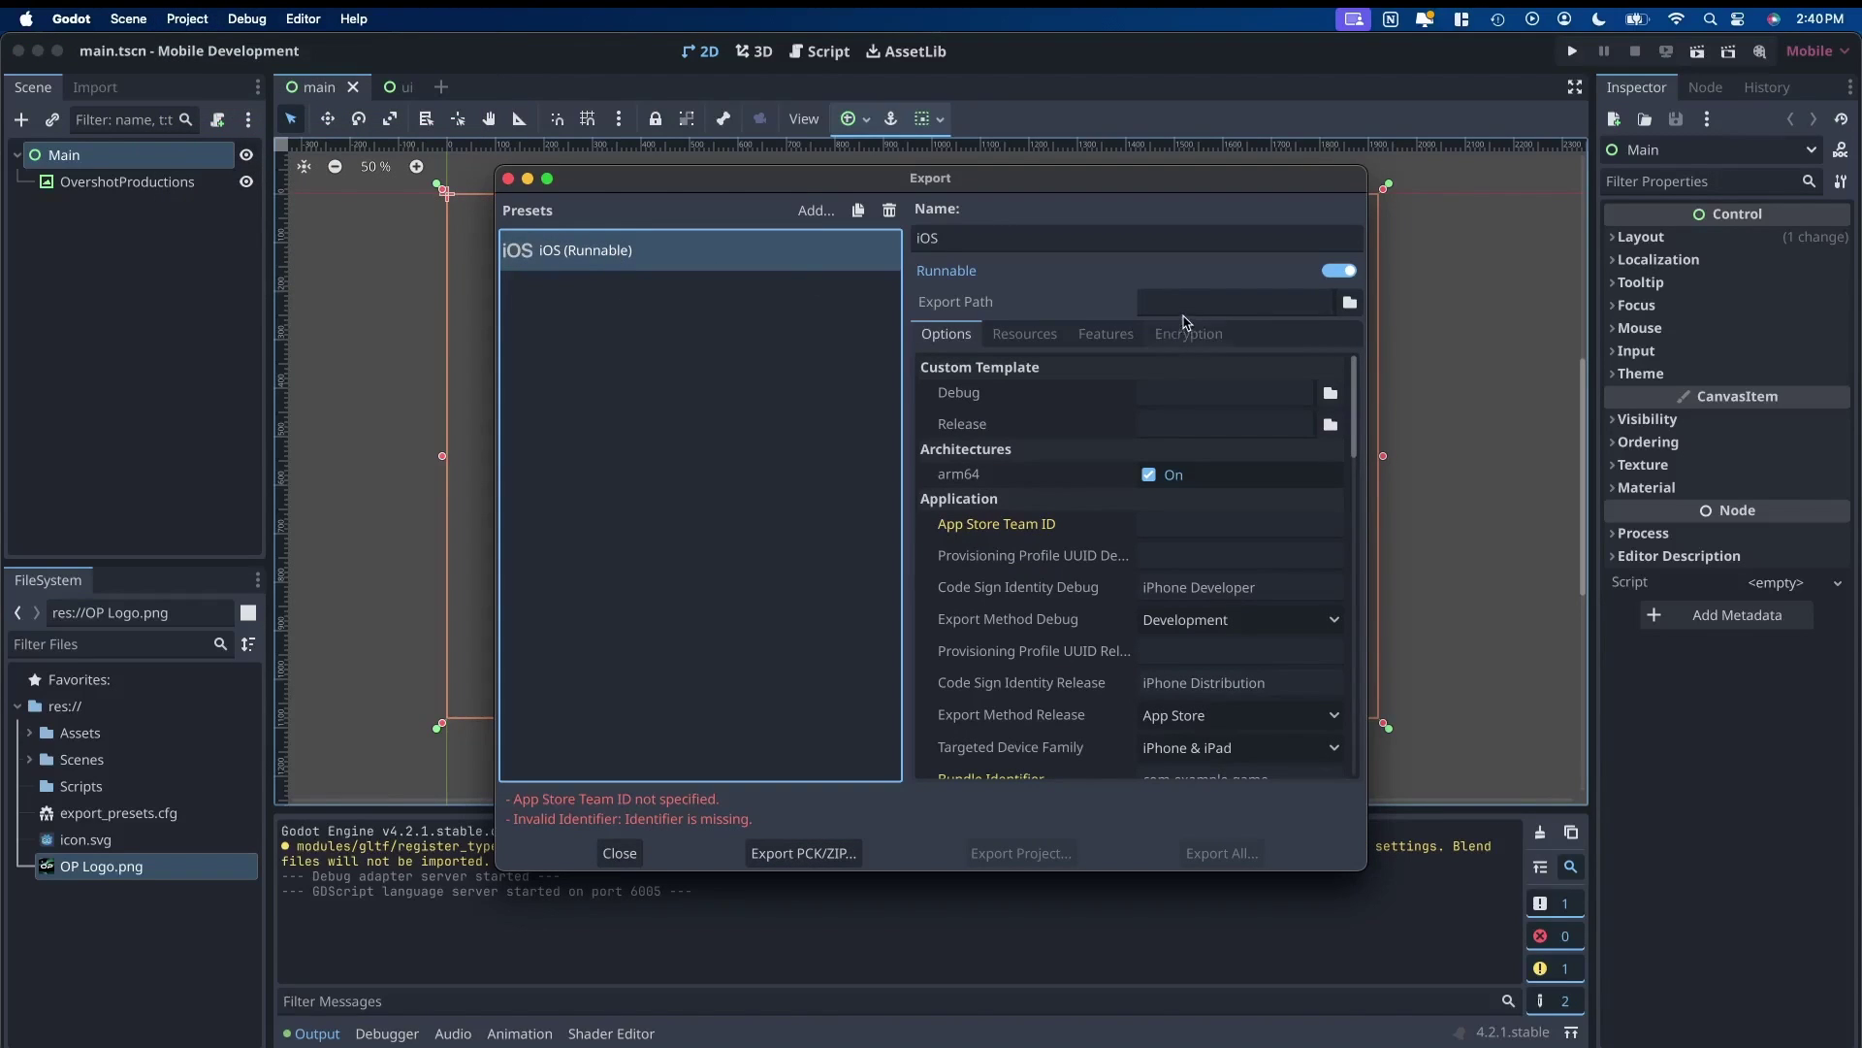
{"action": "left_click", "coordinate": [1173, 527]}
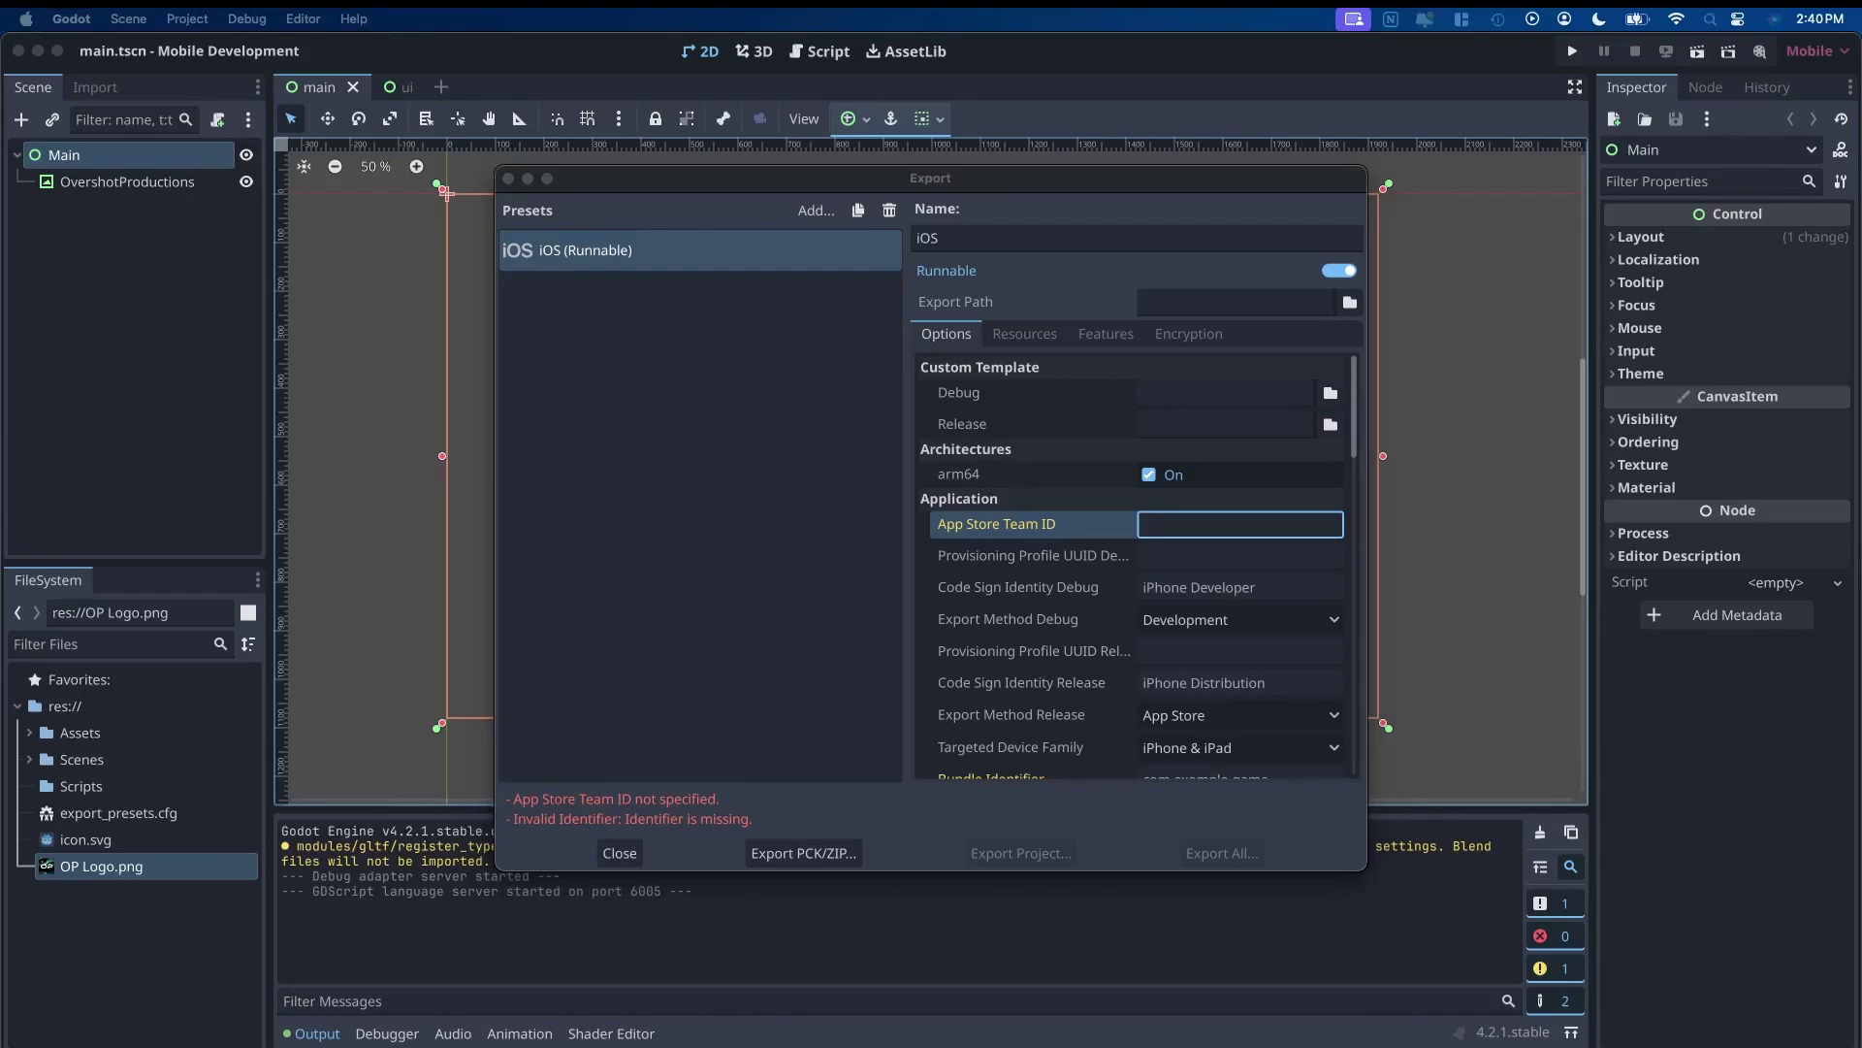
{"action": "key", "text": "super+Tab"}
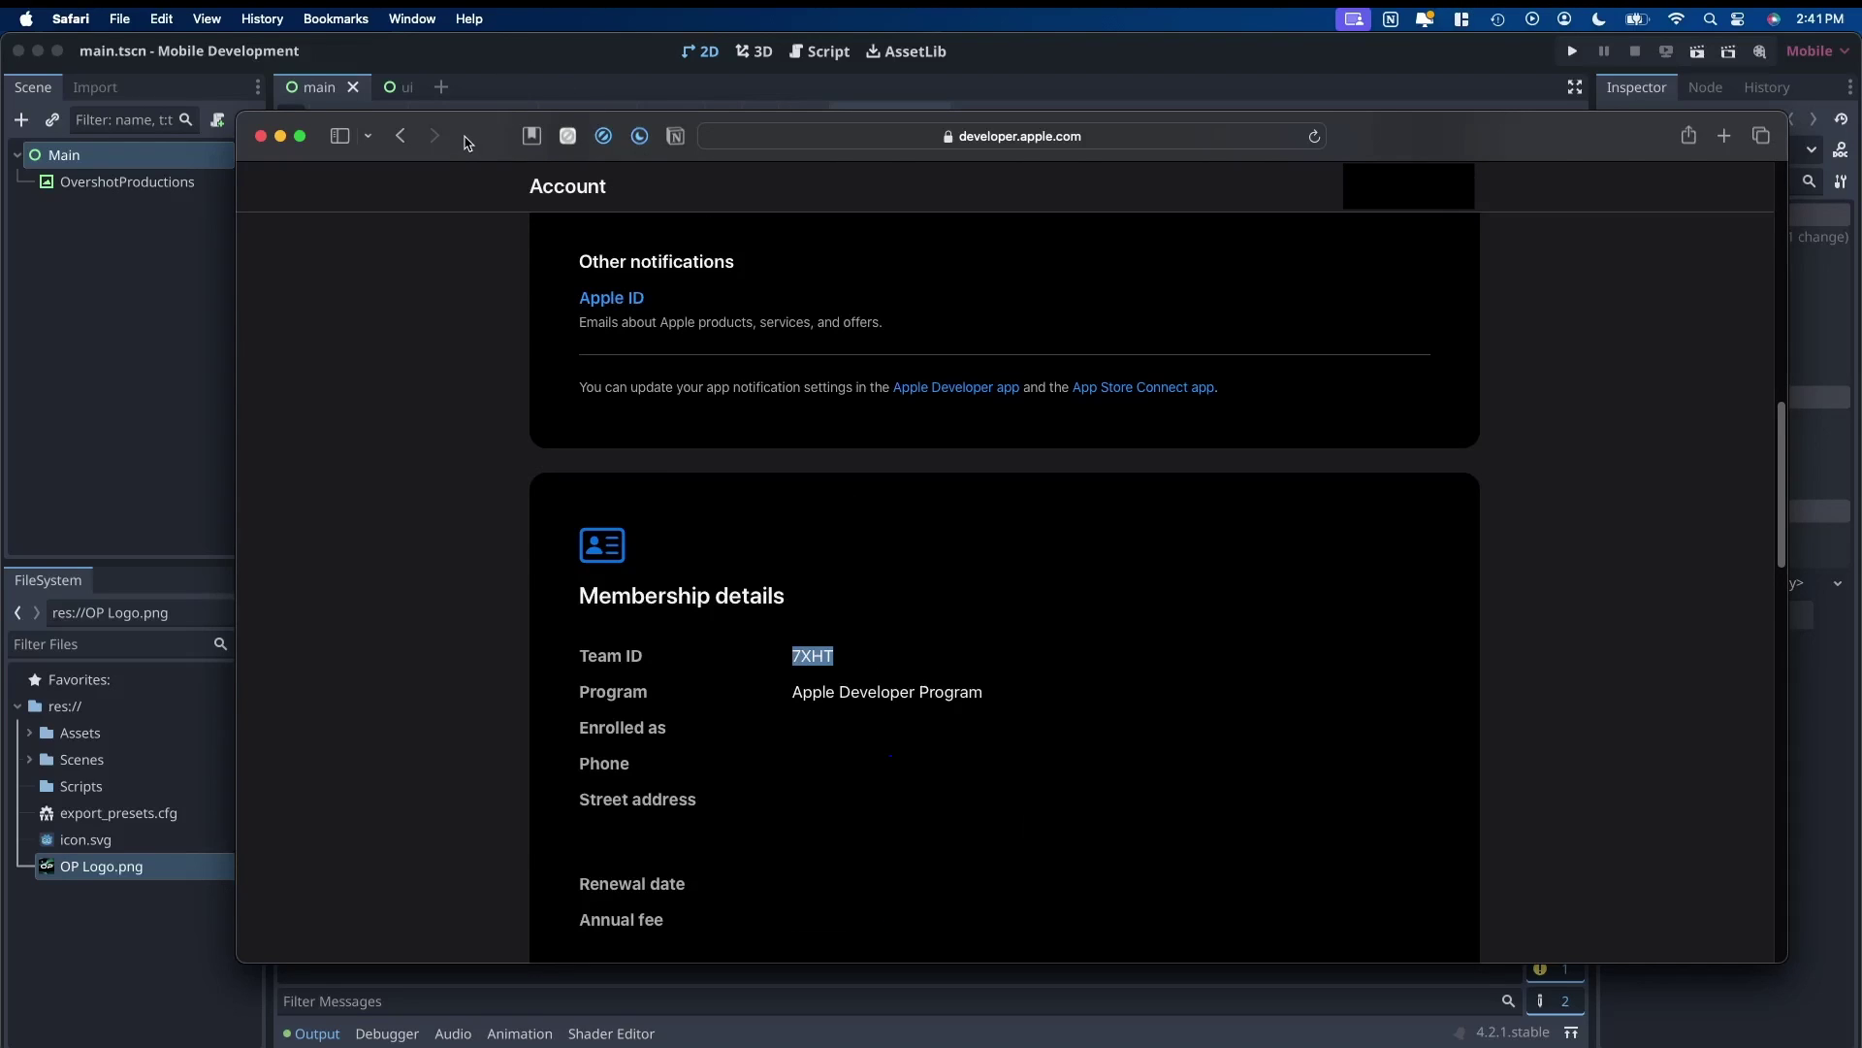
Paste the copied Team ID into Godot's App Store Team ID field
{"action": "key", "text": "super+Tab"}
{"action": "type", "text": "7XHT"}
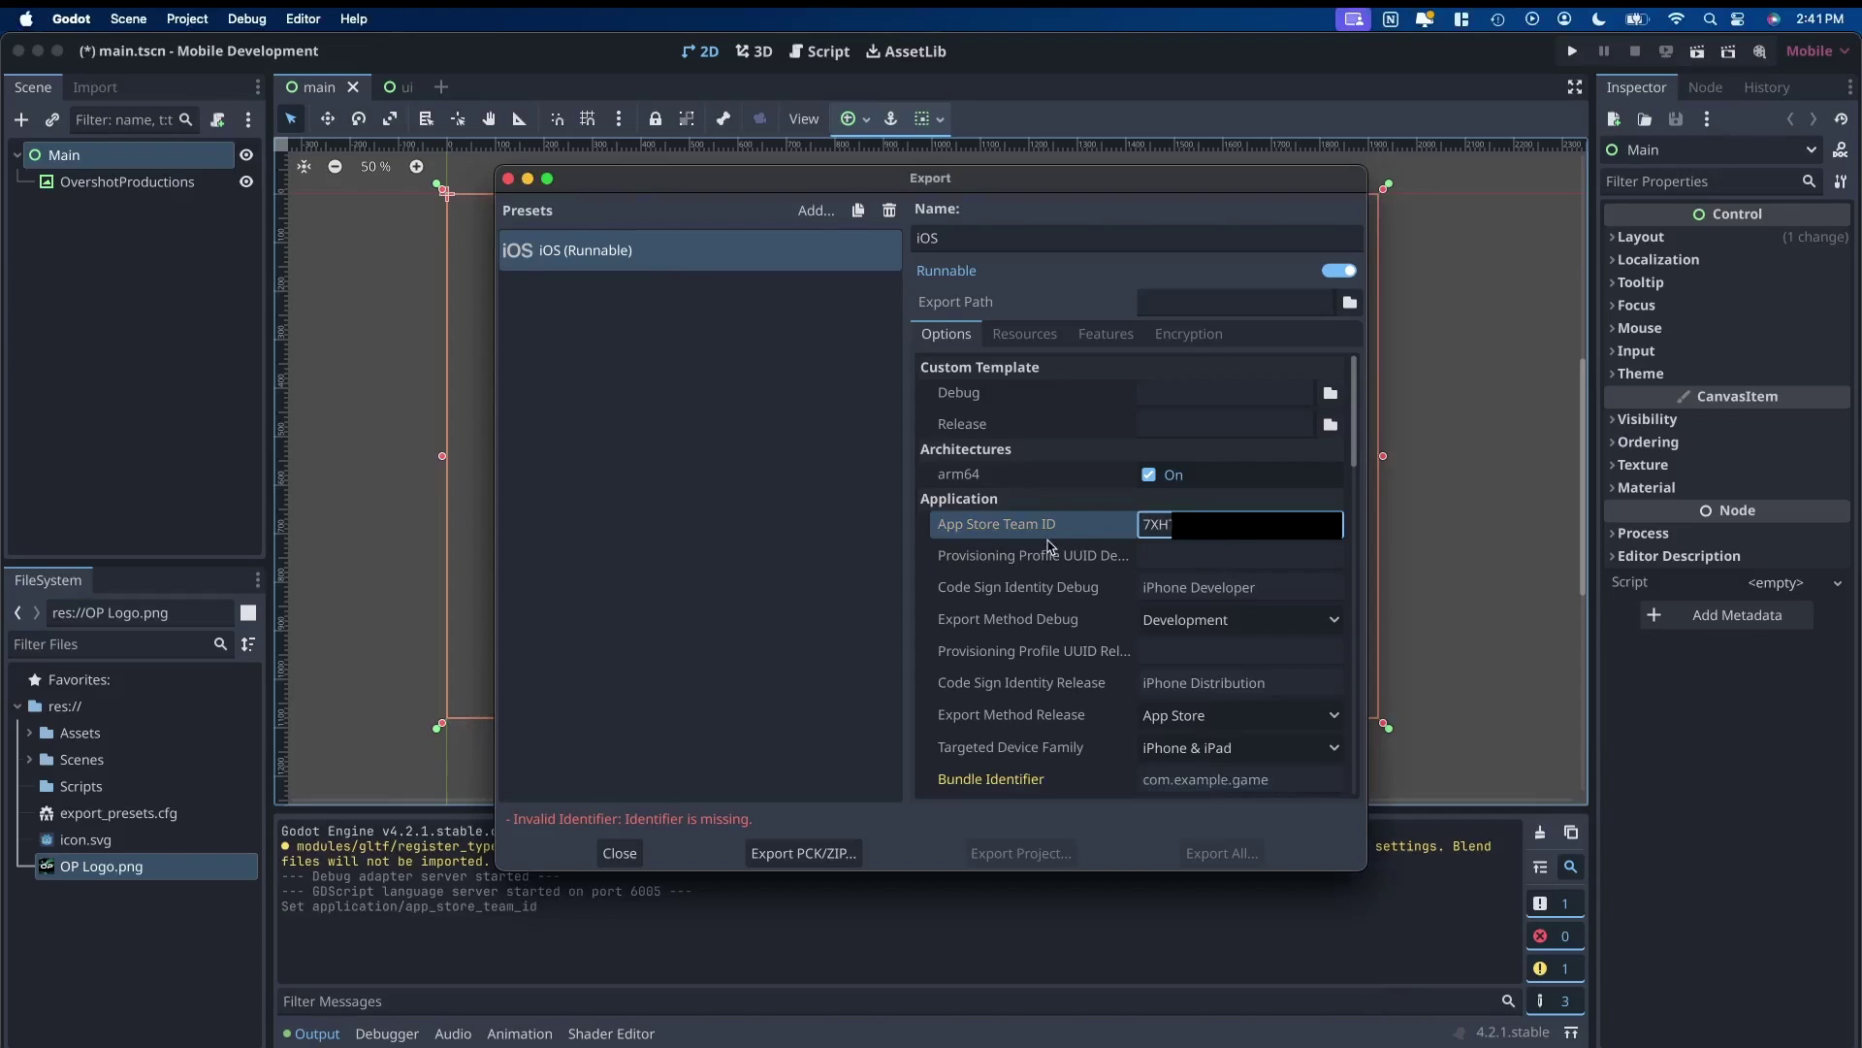
Undo the Team ID paste and launch Xcode through a Spotlight search for 'xcode'
{"action": "key", "text": "super+z"}
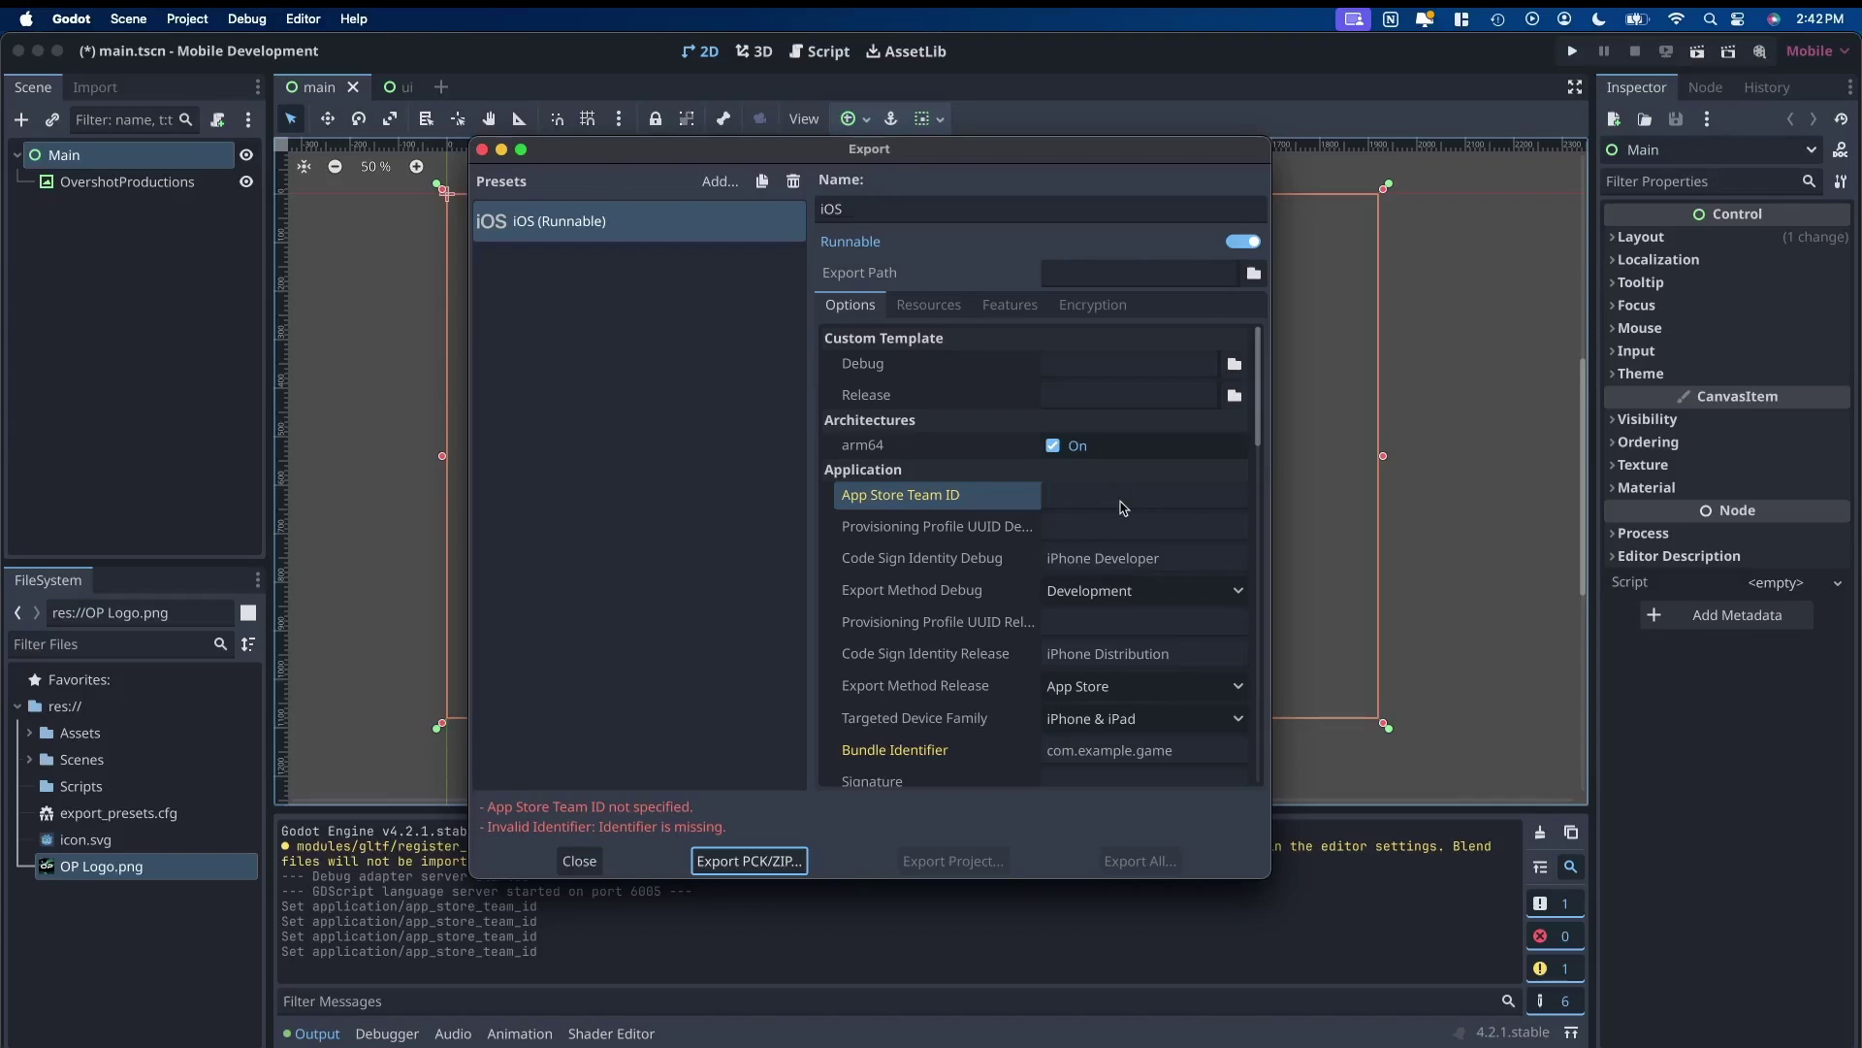
{"action": "key", "text": "super+space"}
{"action": "type", "text": "xcode"}
{"action": "key", "text": "Return"}
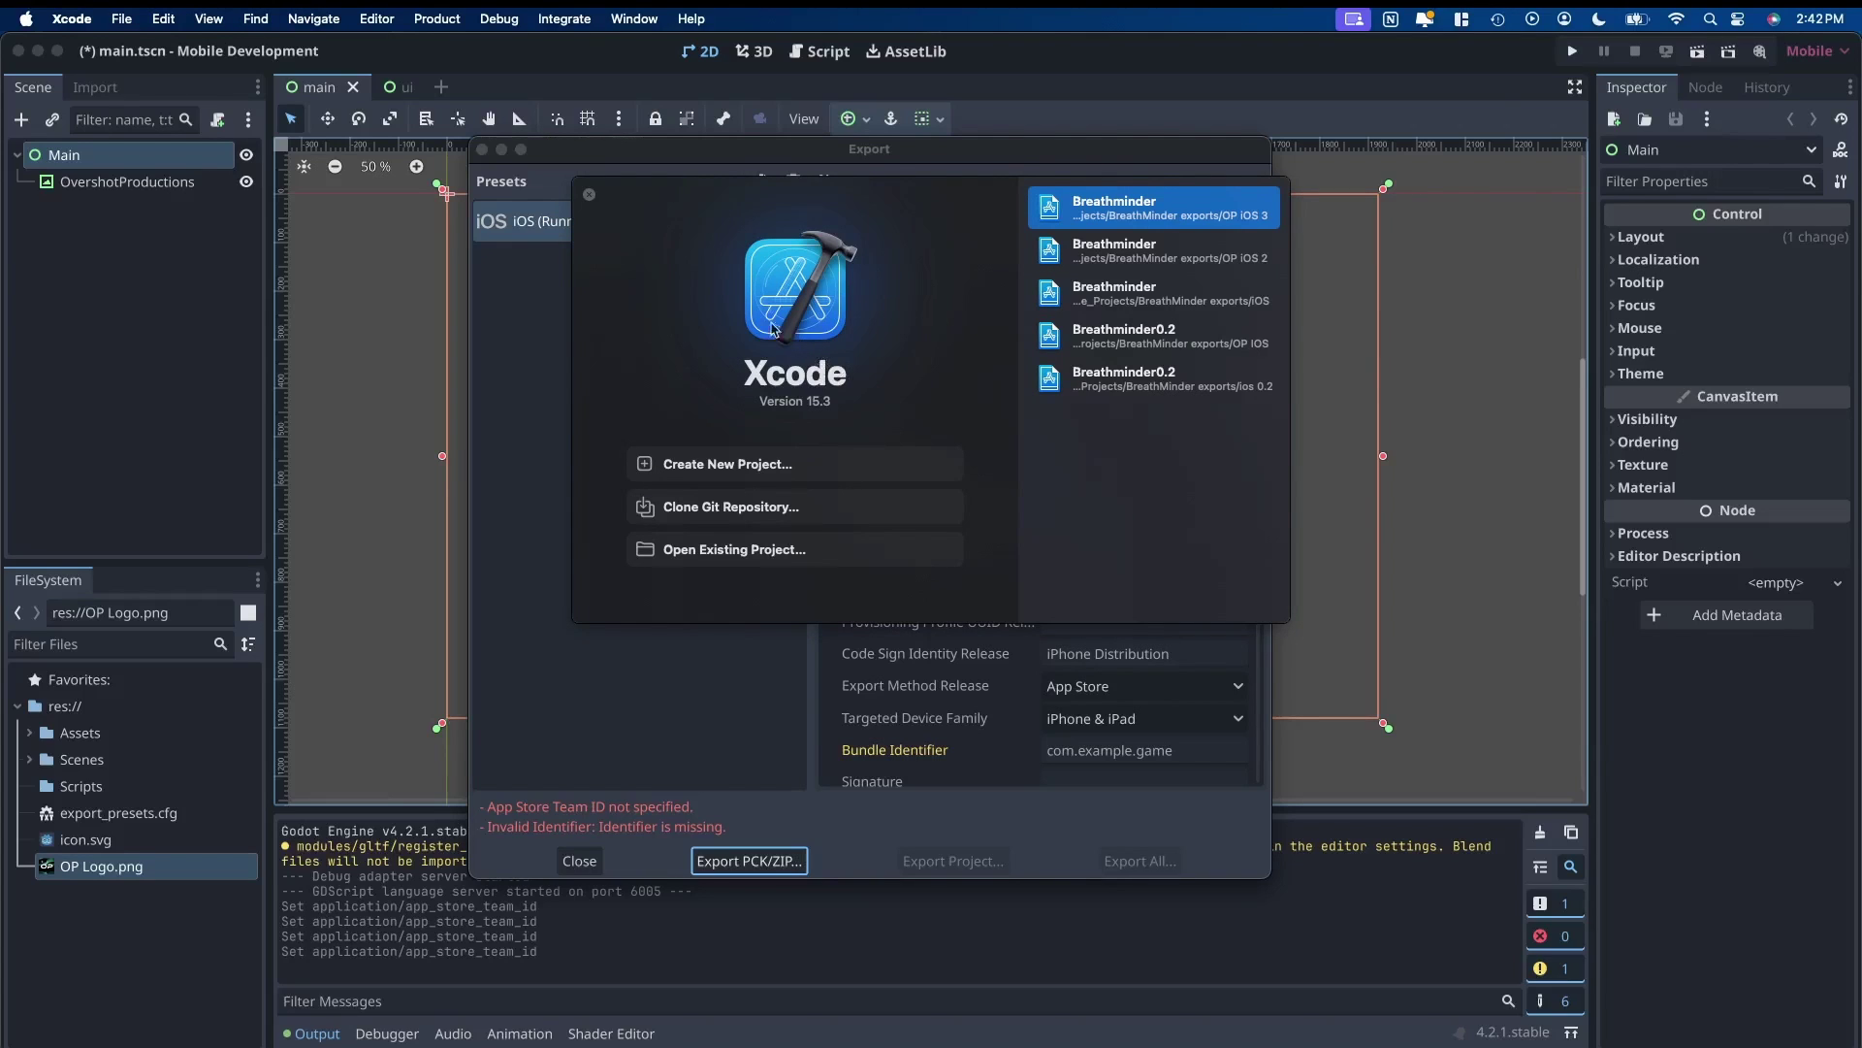
Open Xcode's Accounts settings and start adding an Apple ID account, then cancel the sign-in
{"action": "left_click", "coordinate": [85, 21]}
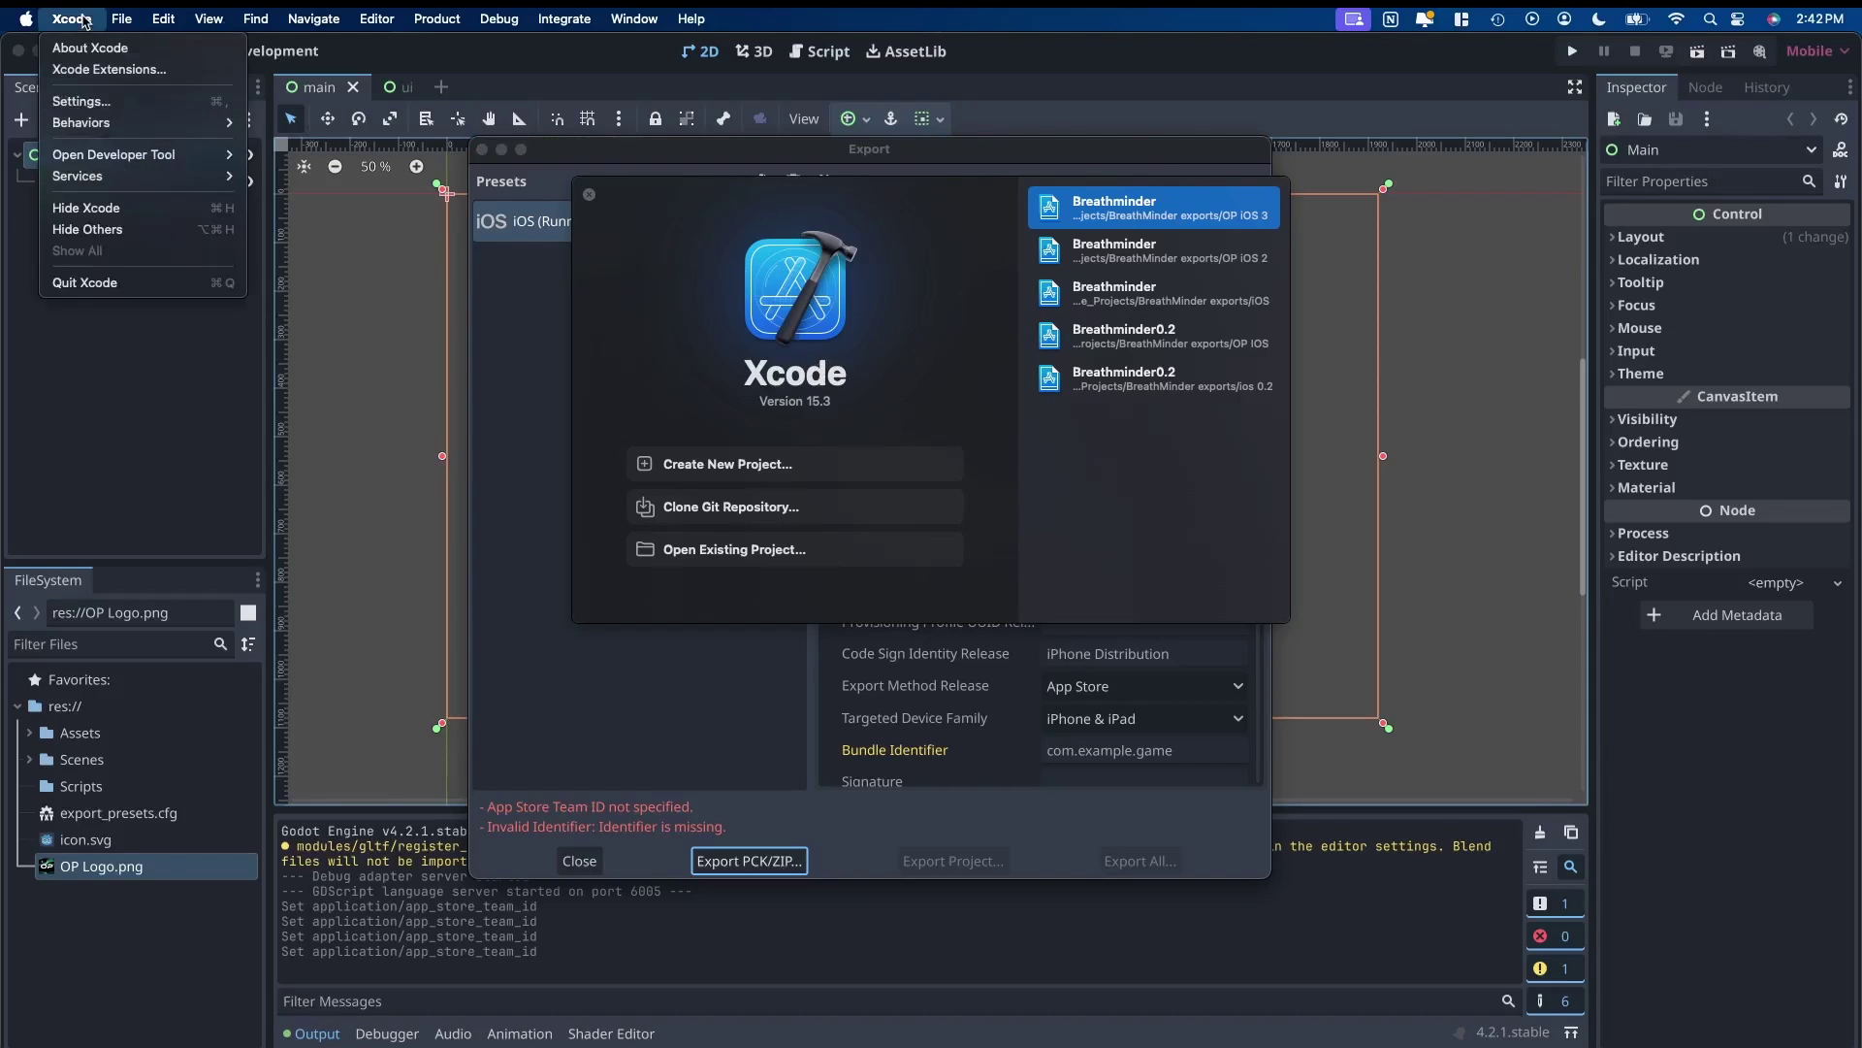
{"action": "left_click", "coordinate": [123, 104]}
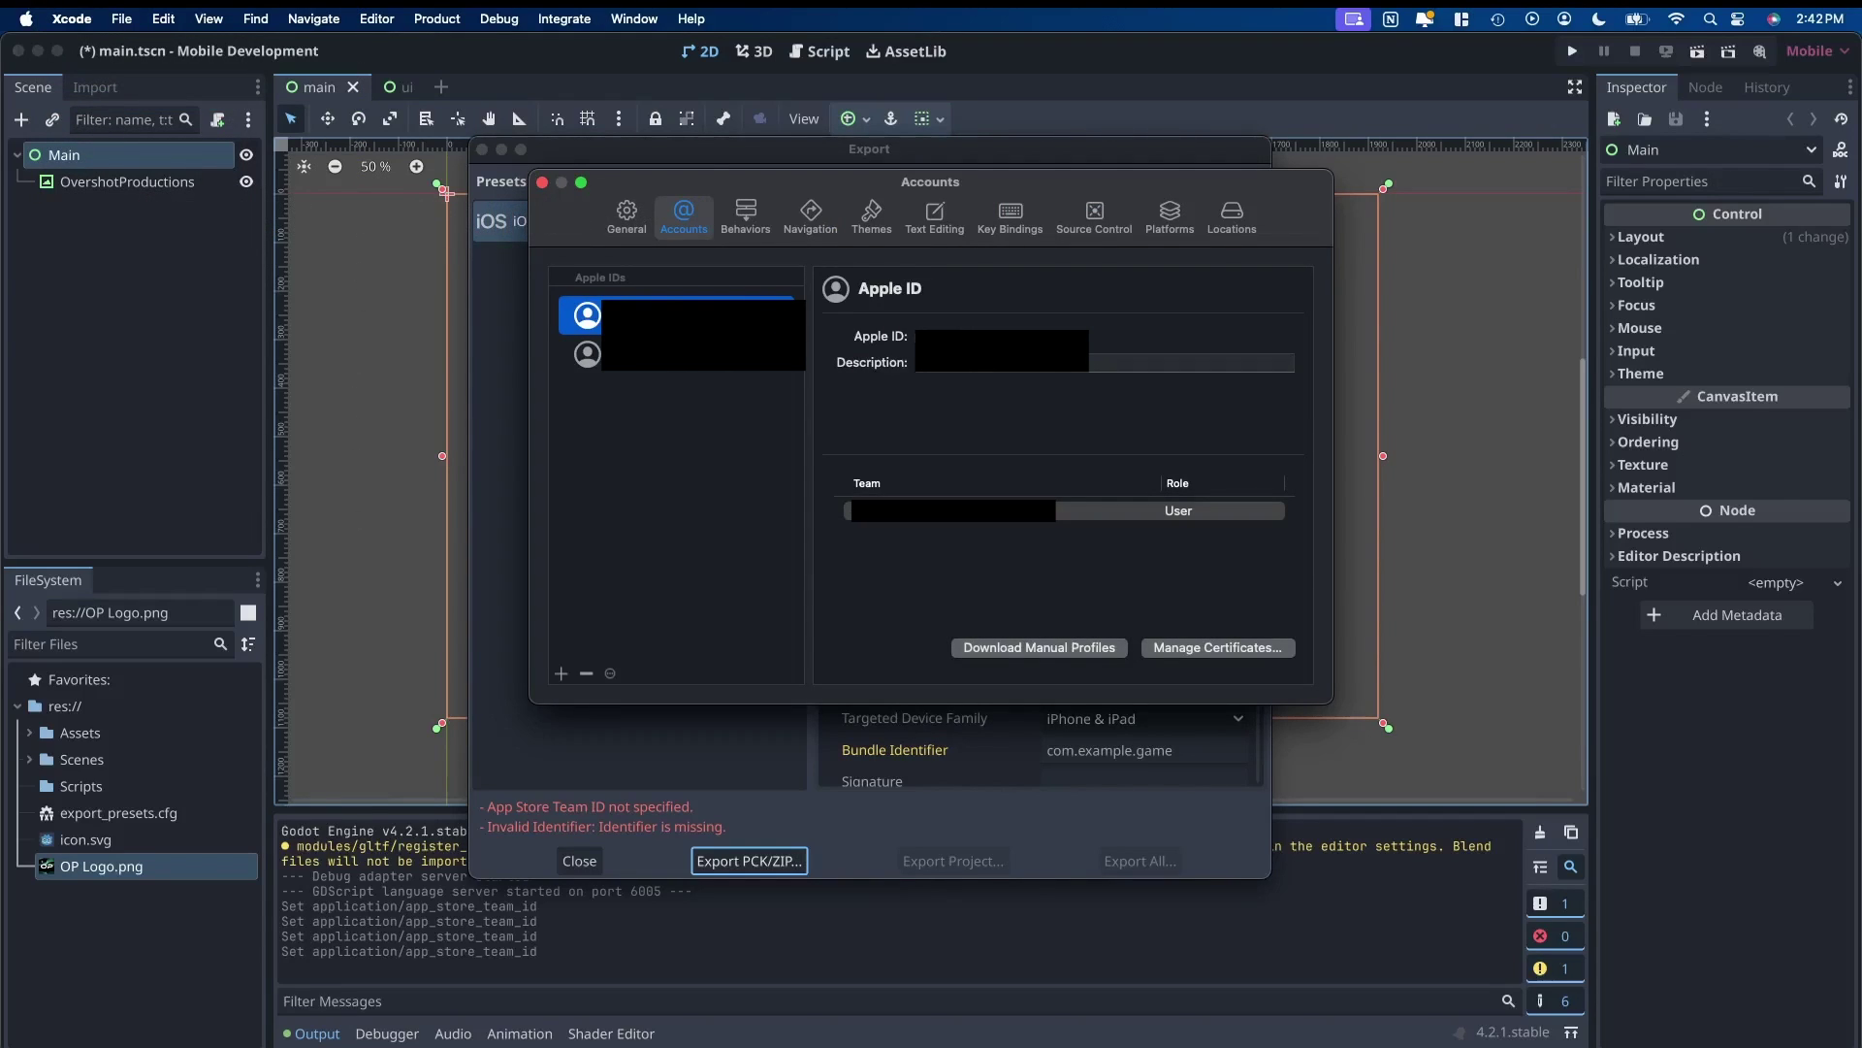
{"action": "left_click", "coordinate": [561, 674]}
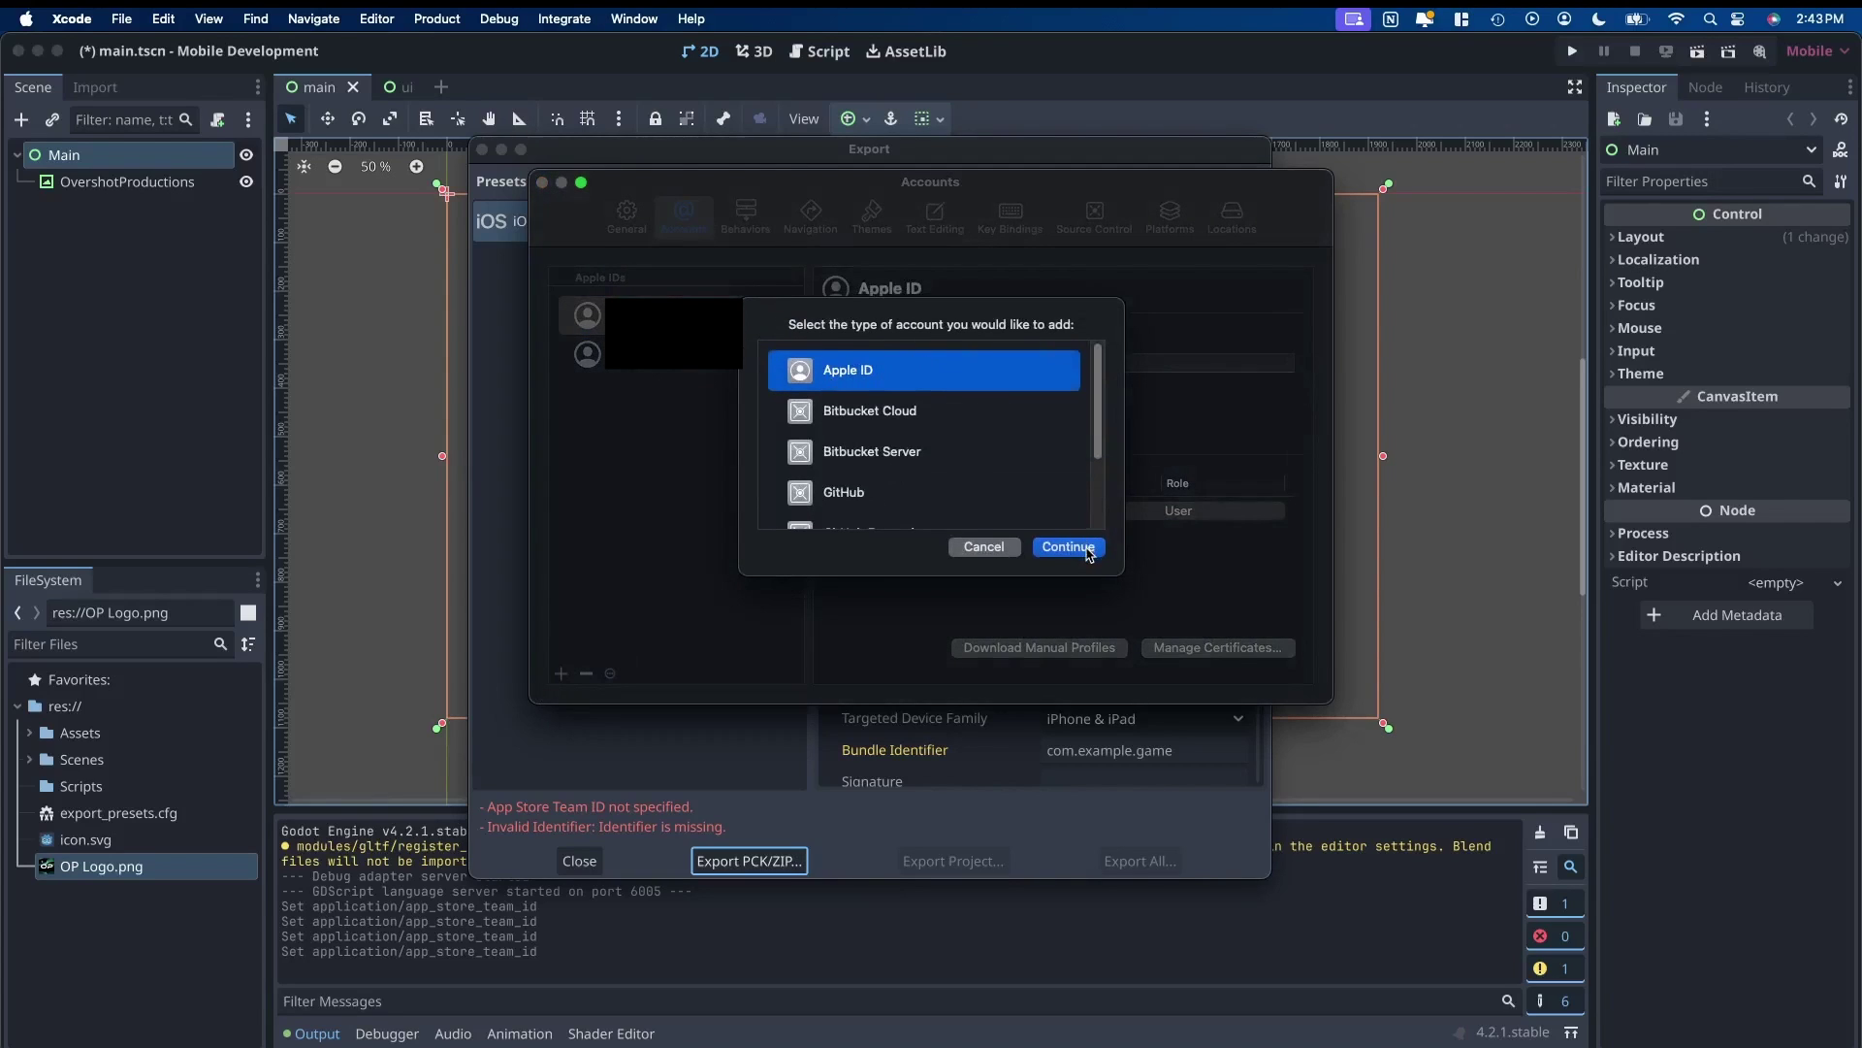
{"action": "left_click", "coordinate": [1068, 547]}
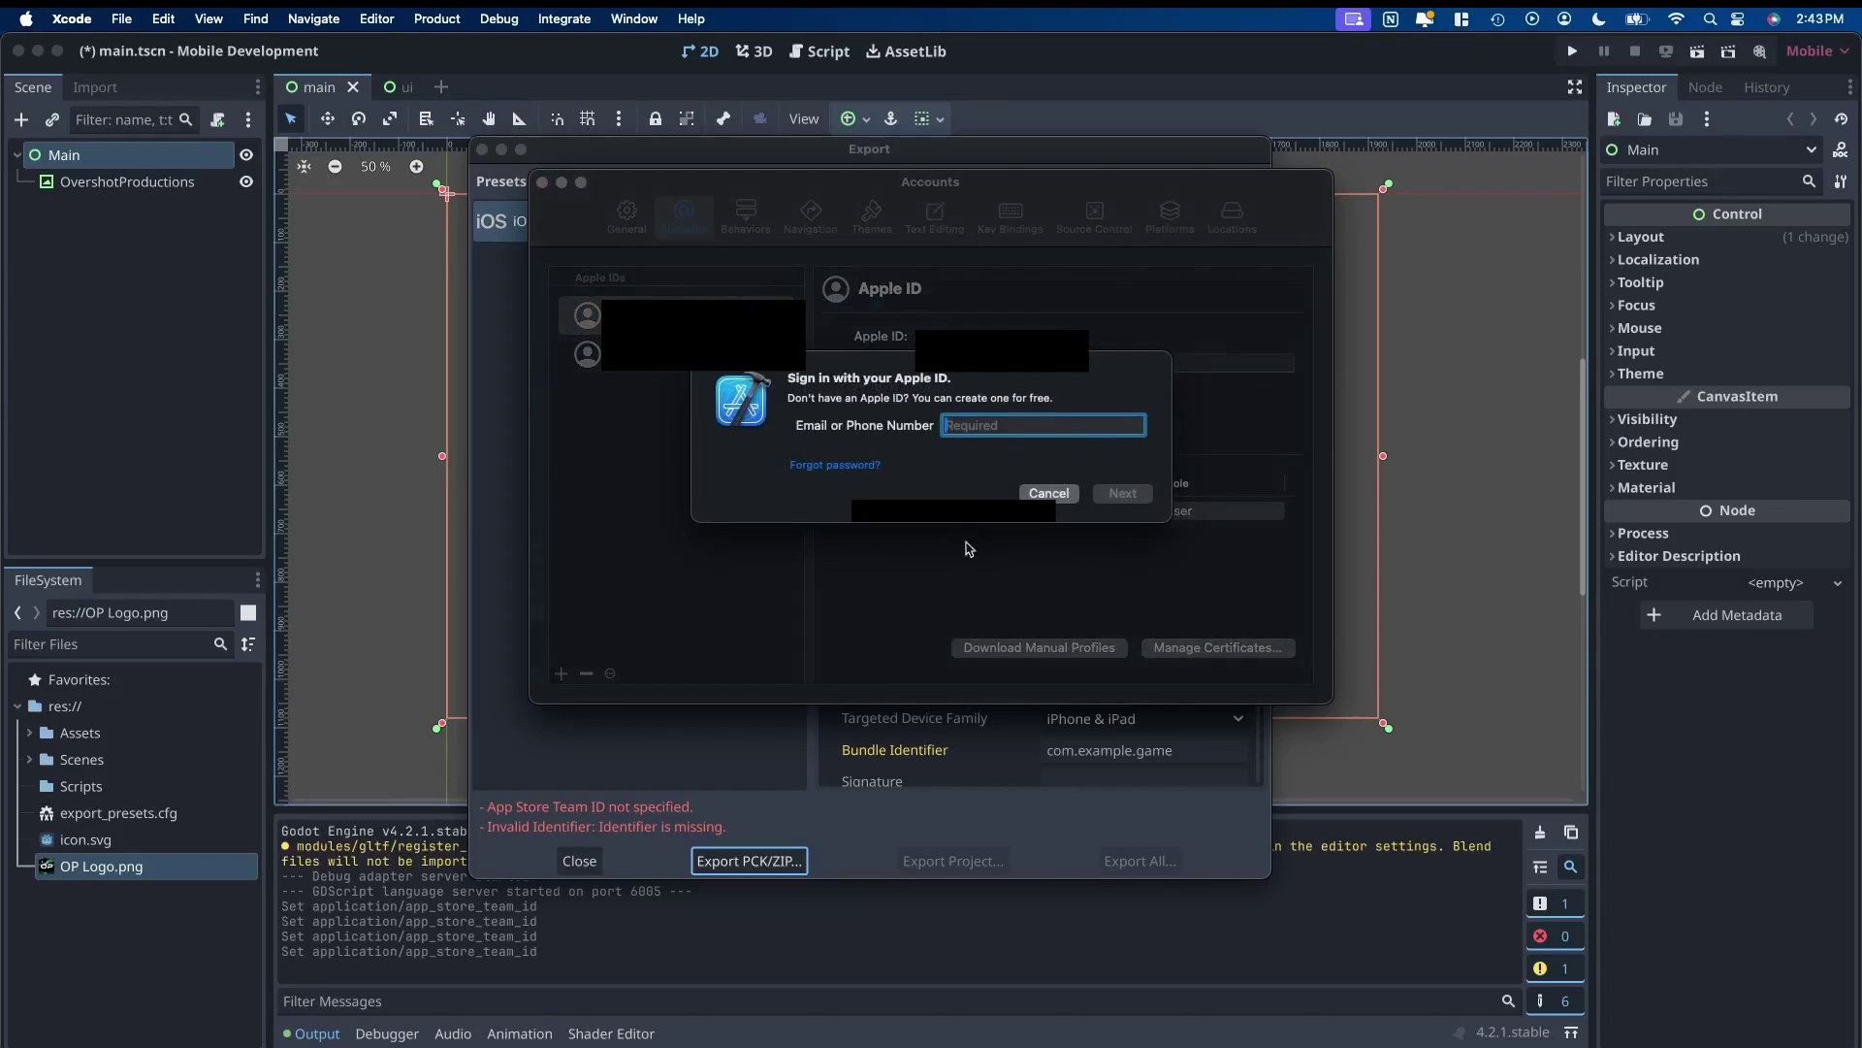
{"action": "left_click", "coordinate": [1072, 493]}
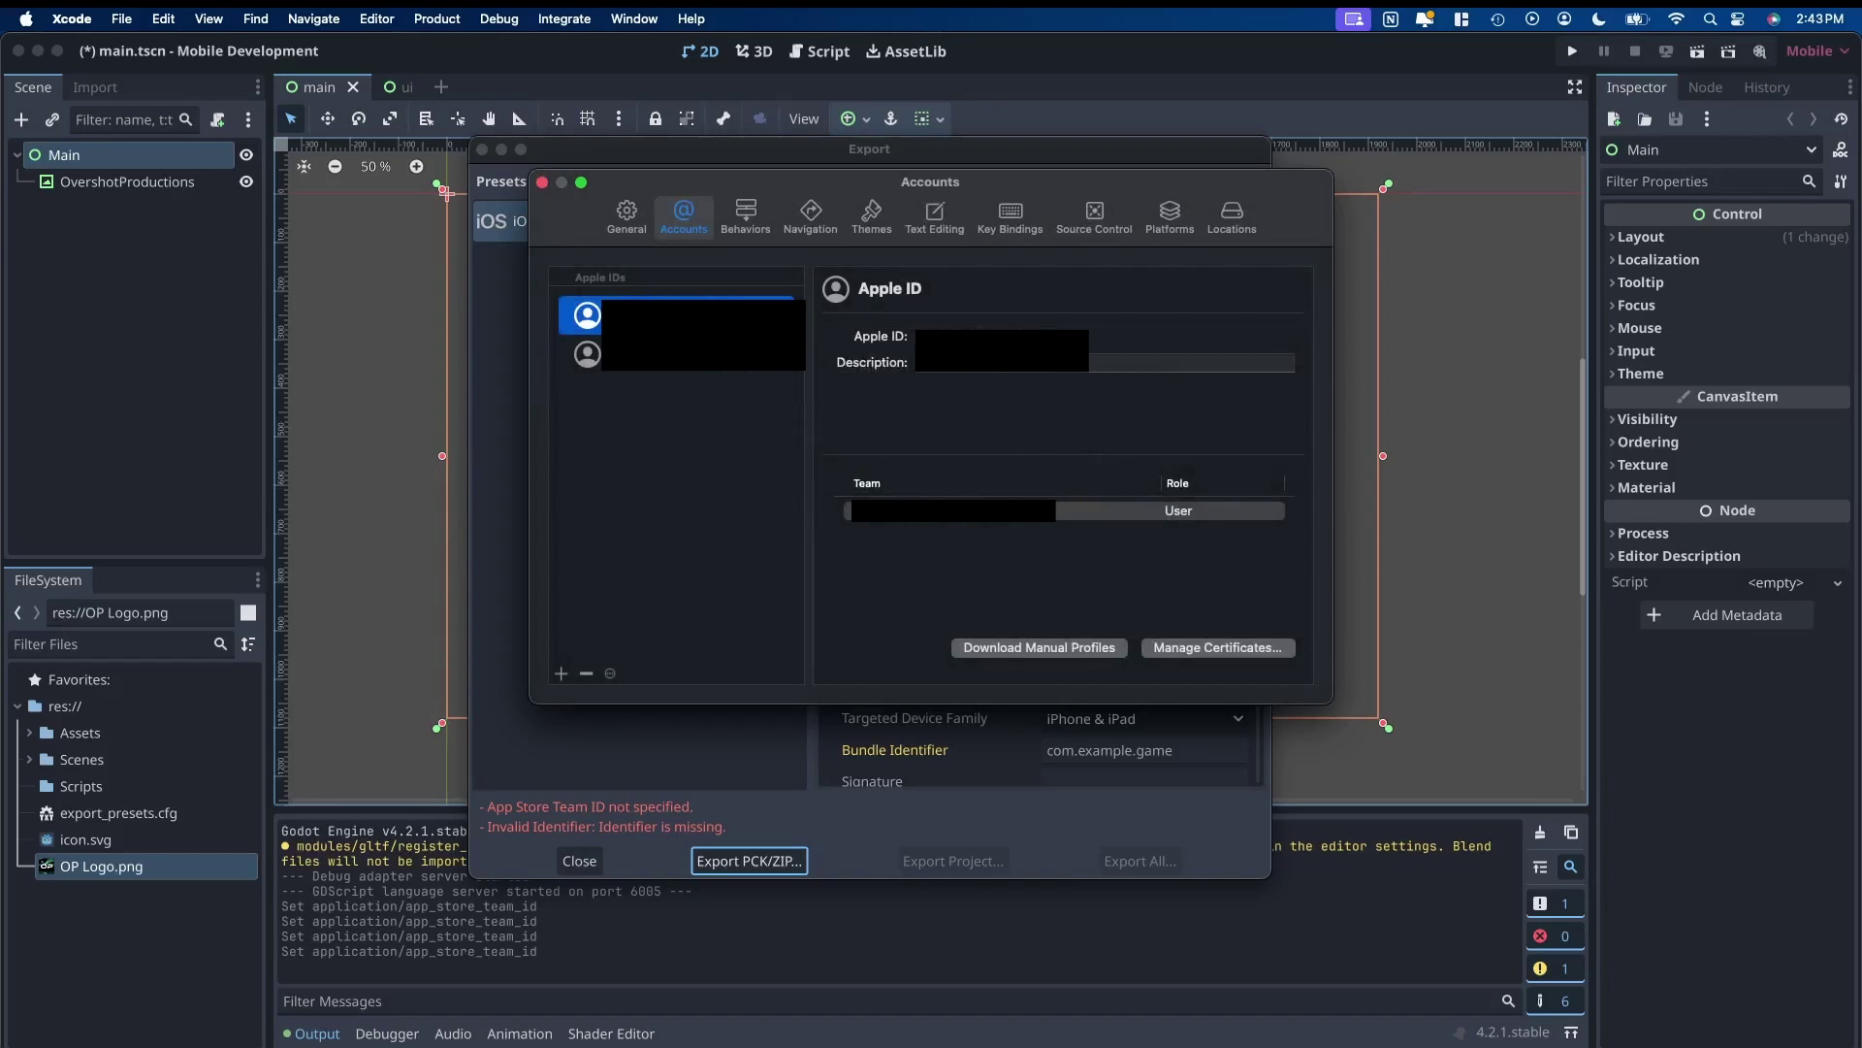
Review the signed-in team's Apple Development certificates under Manage Certificates
{"action": "left_click", "coordinate": [1082, 515]}
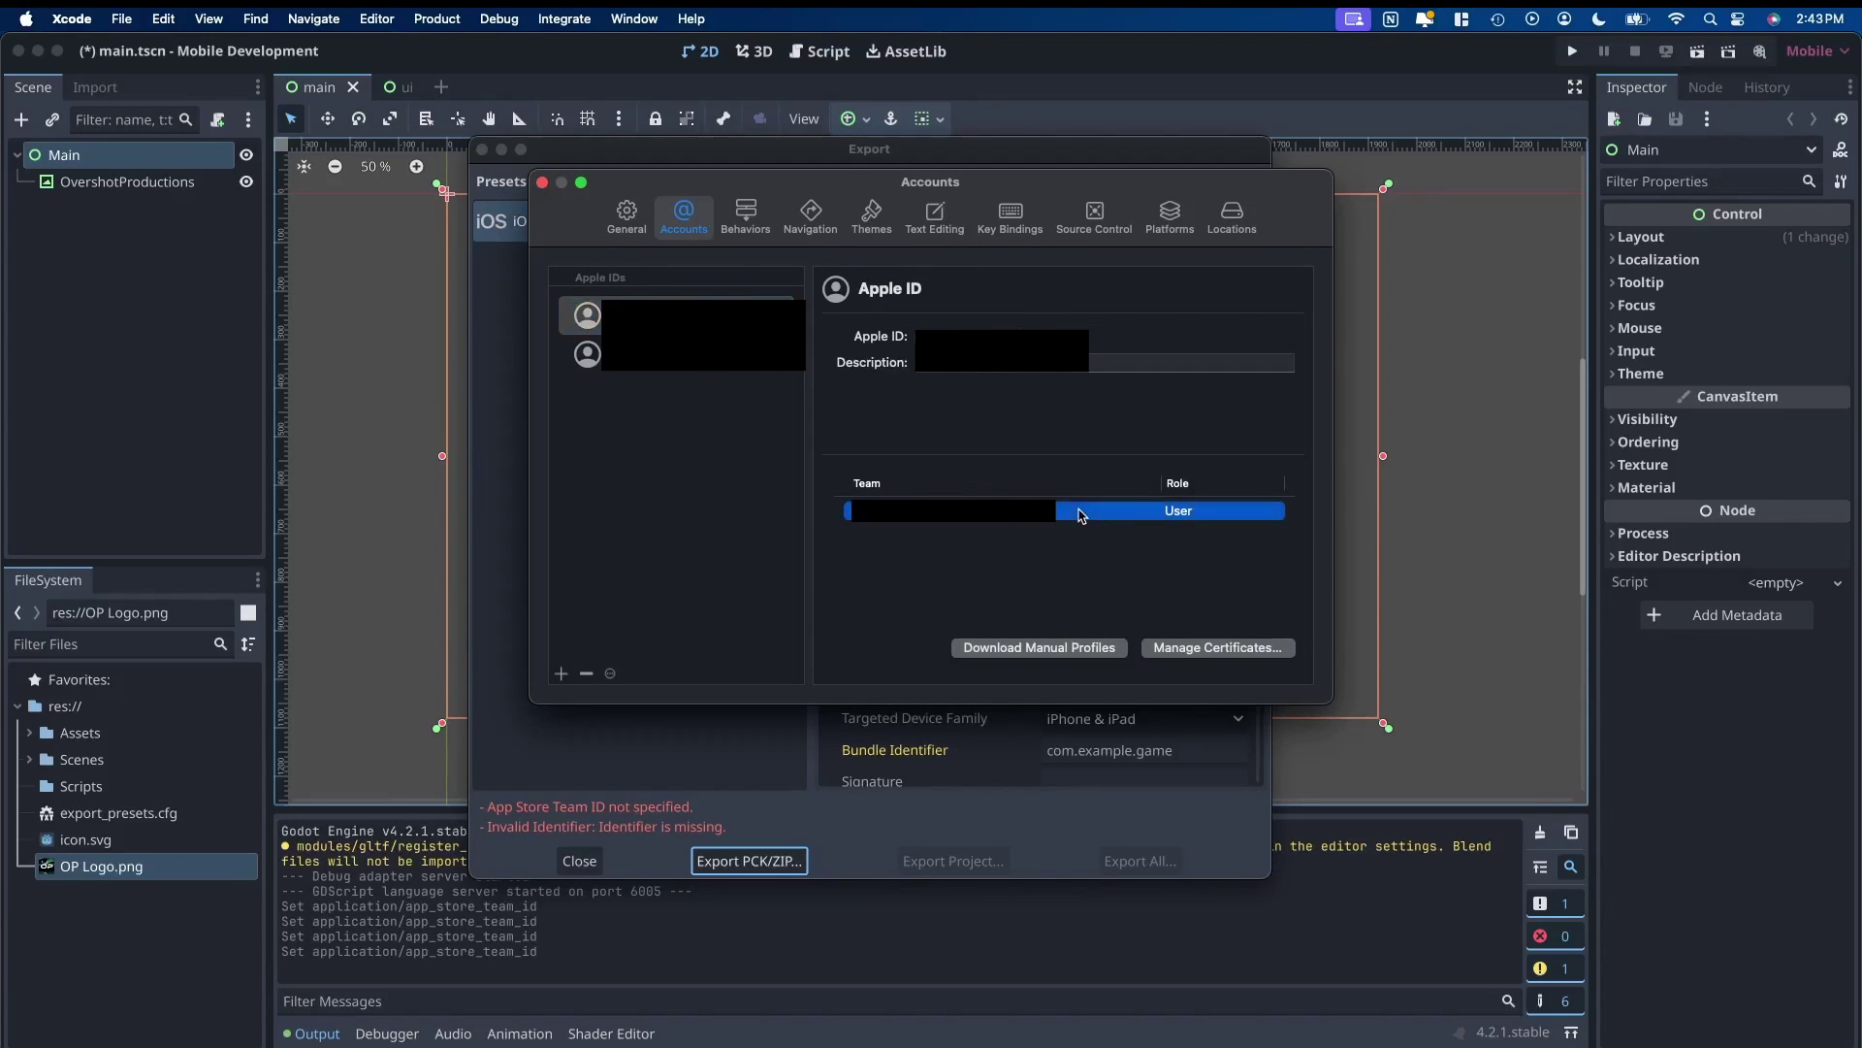
{"action": "left_click", "coordinate": [1213, 648]}
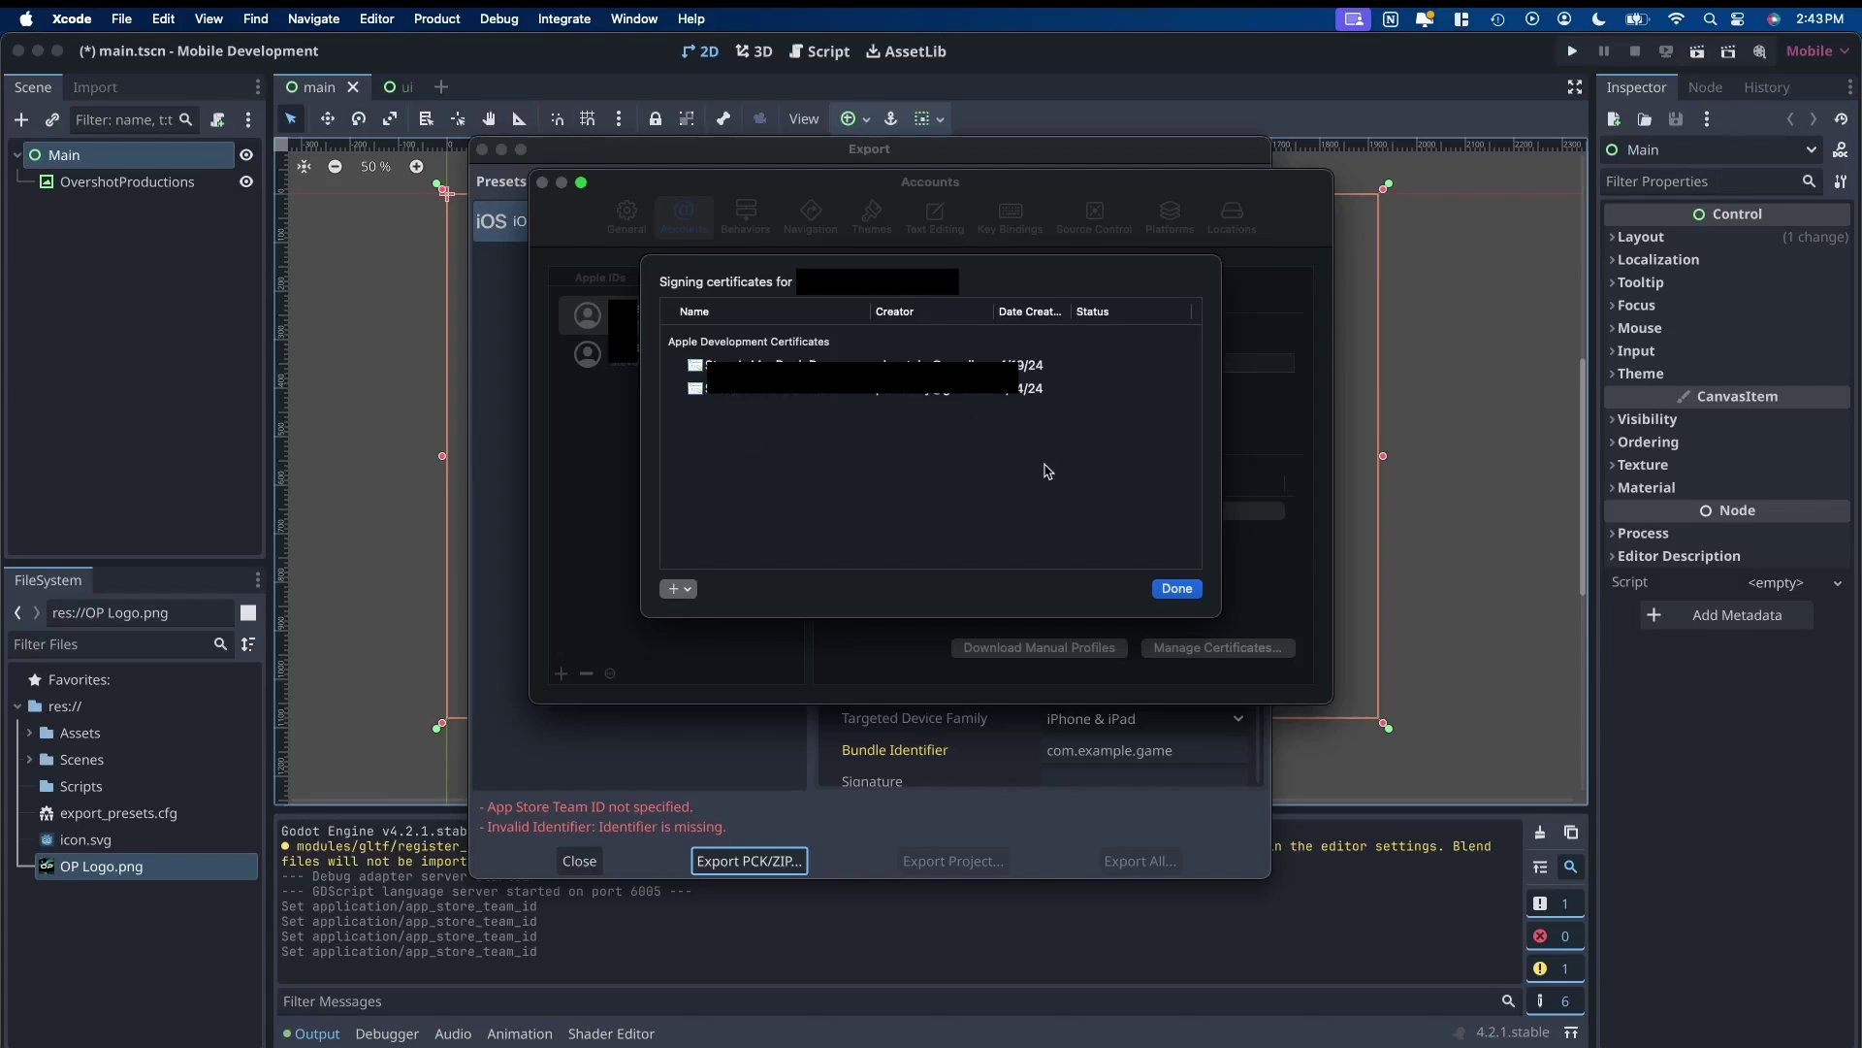
{"action": "left_click", "coordinate": [1177, 589]}
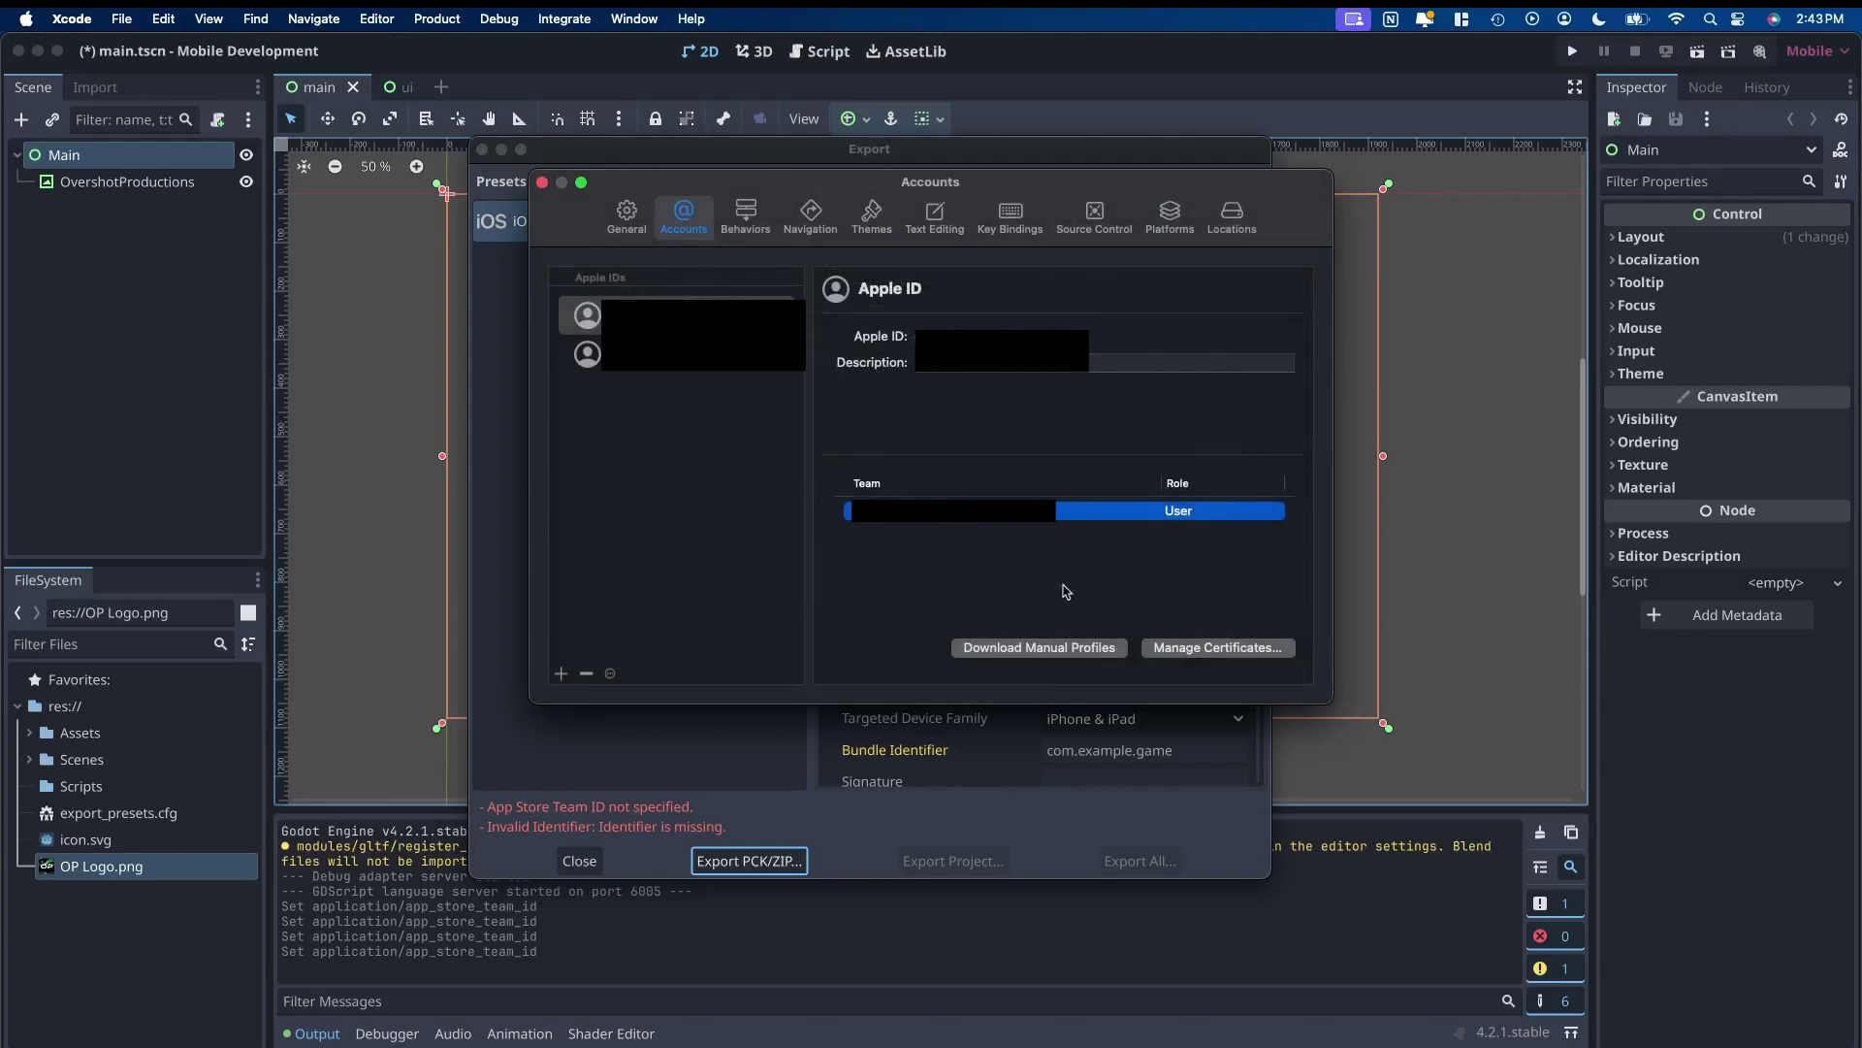
Close Xcode Settings and launch Keychain Access through Spotlight
{"action": "left_click", "coordinate": [542, 183]}
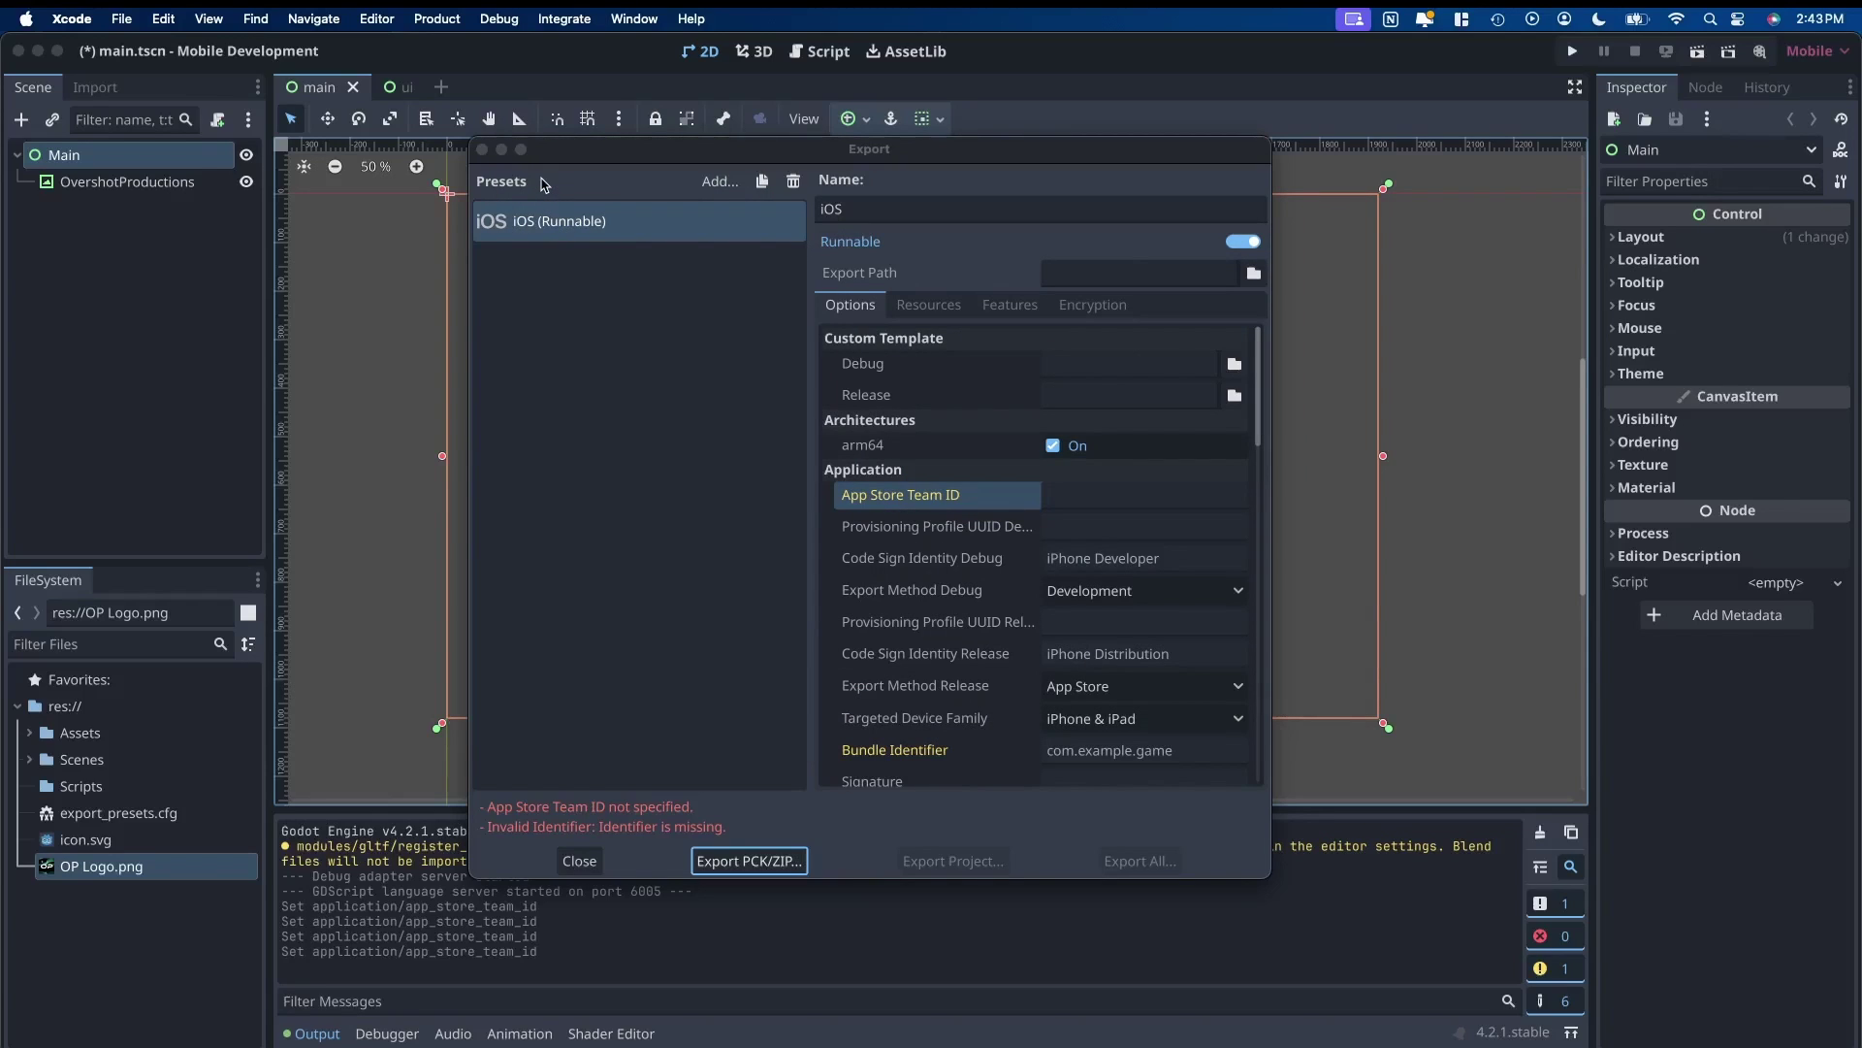
{"action": "key", "text": "super+space"}
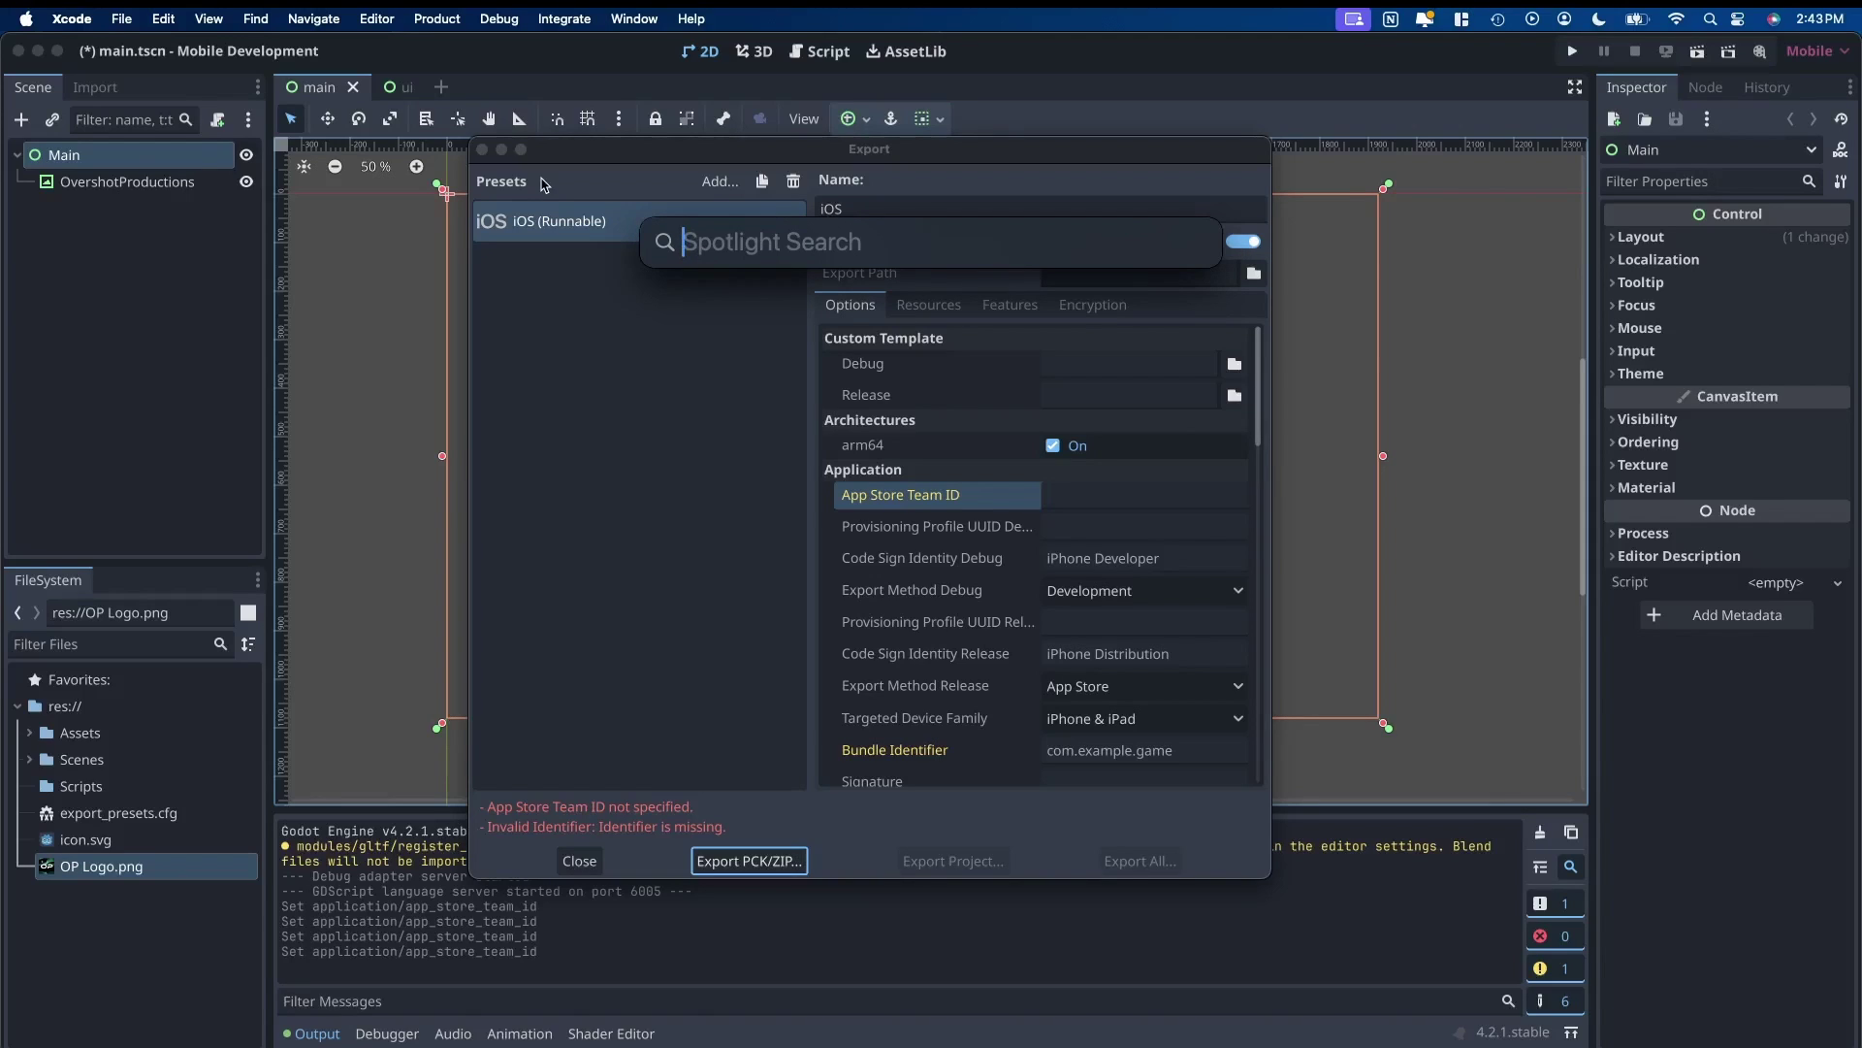
{"action": "type", "text": "password"}
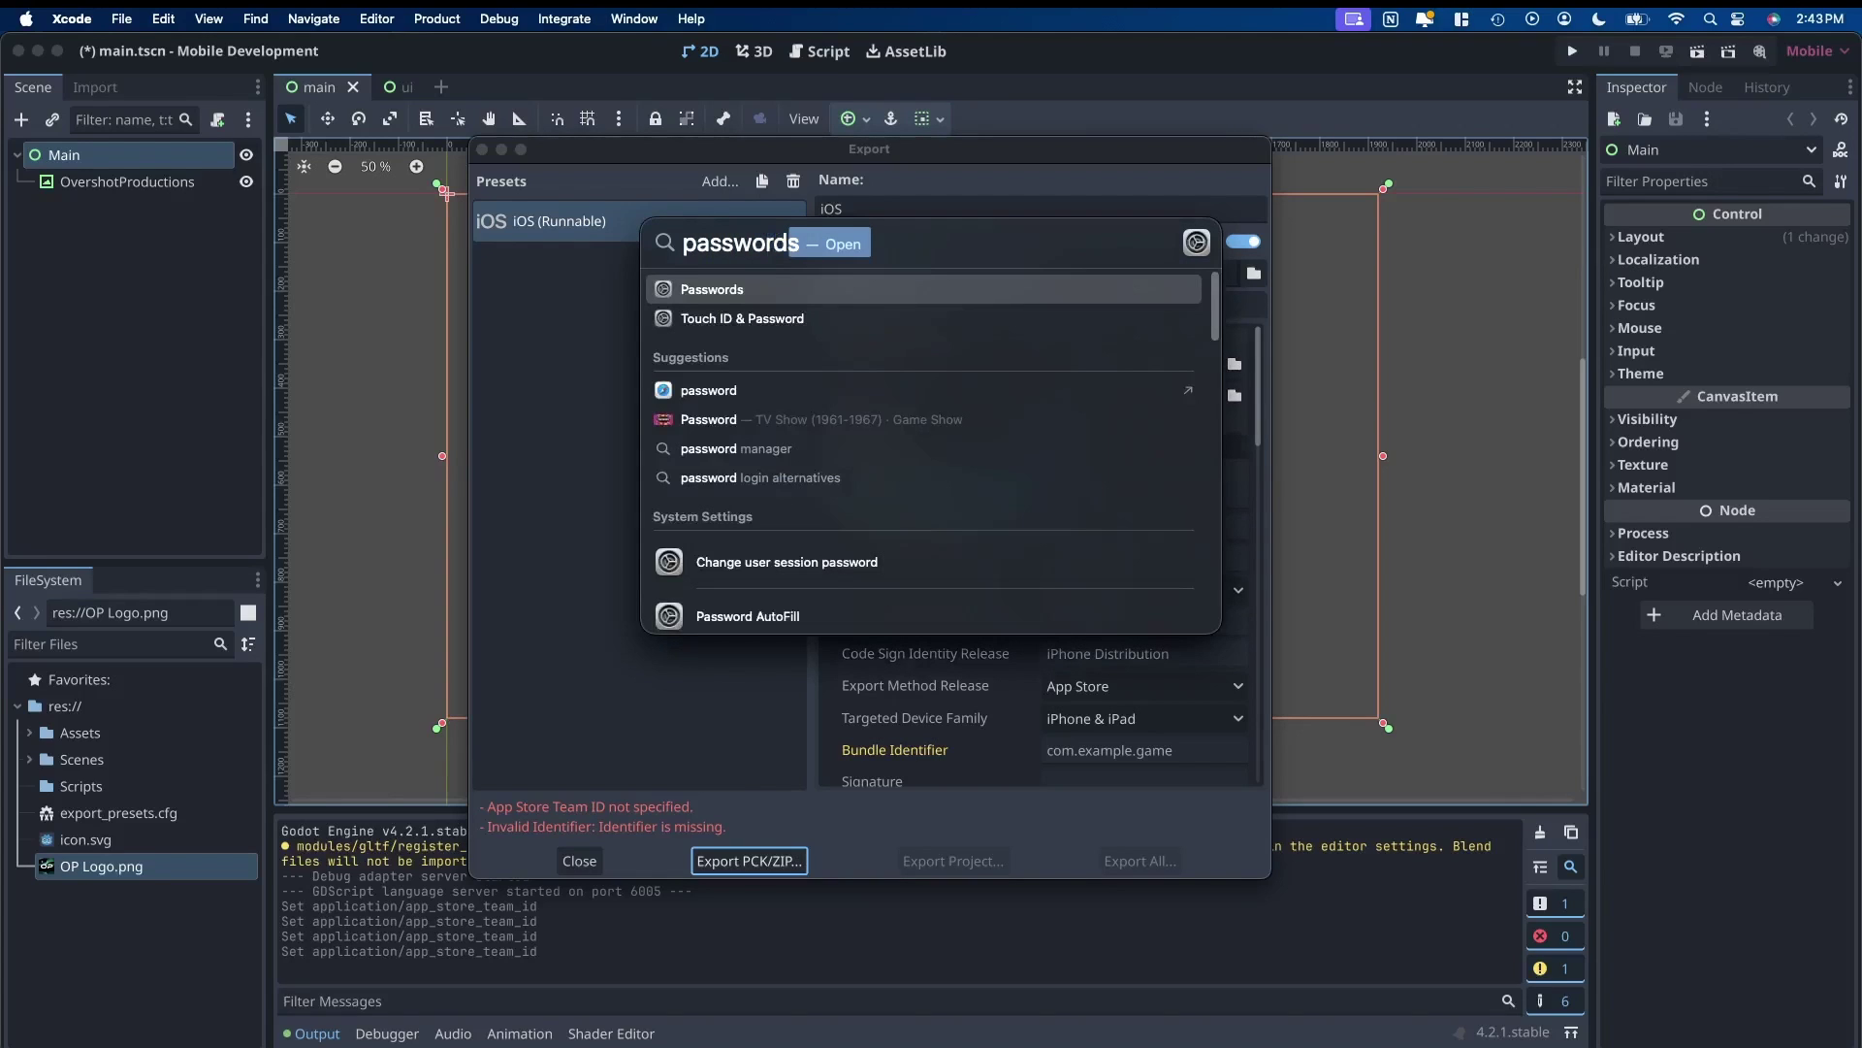
{"action": "key", "text": "super+a"}
{"action": "type", "text": "keych"}
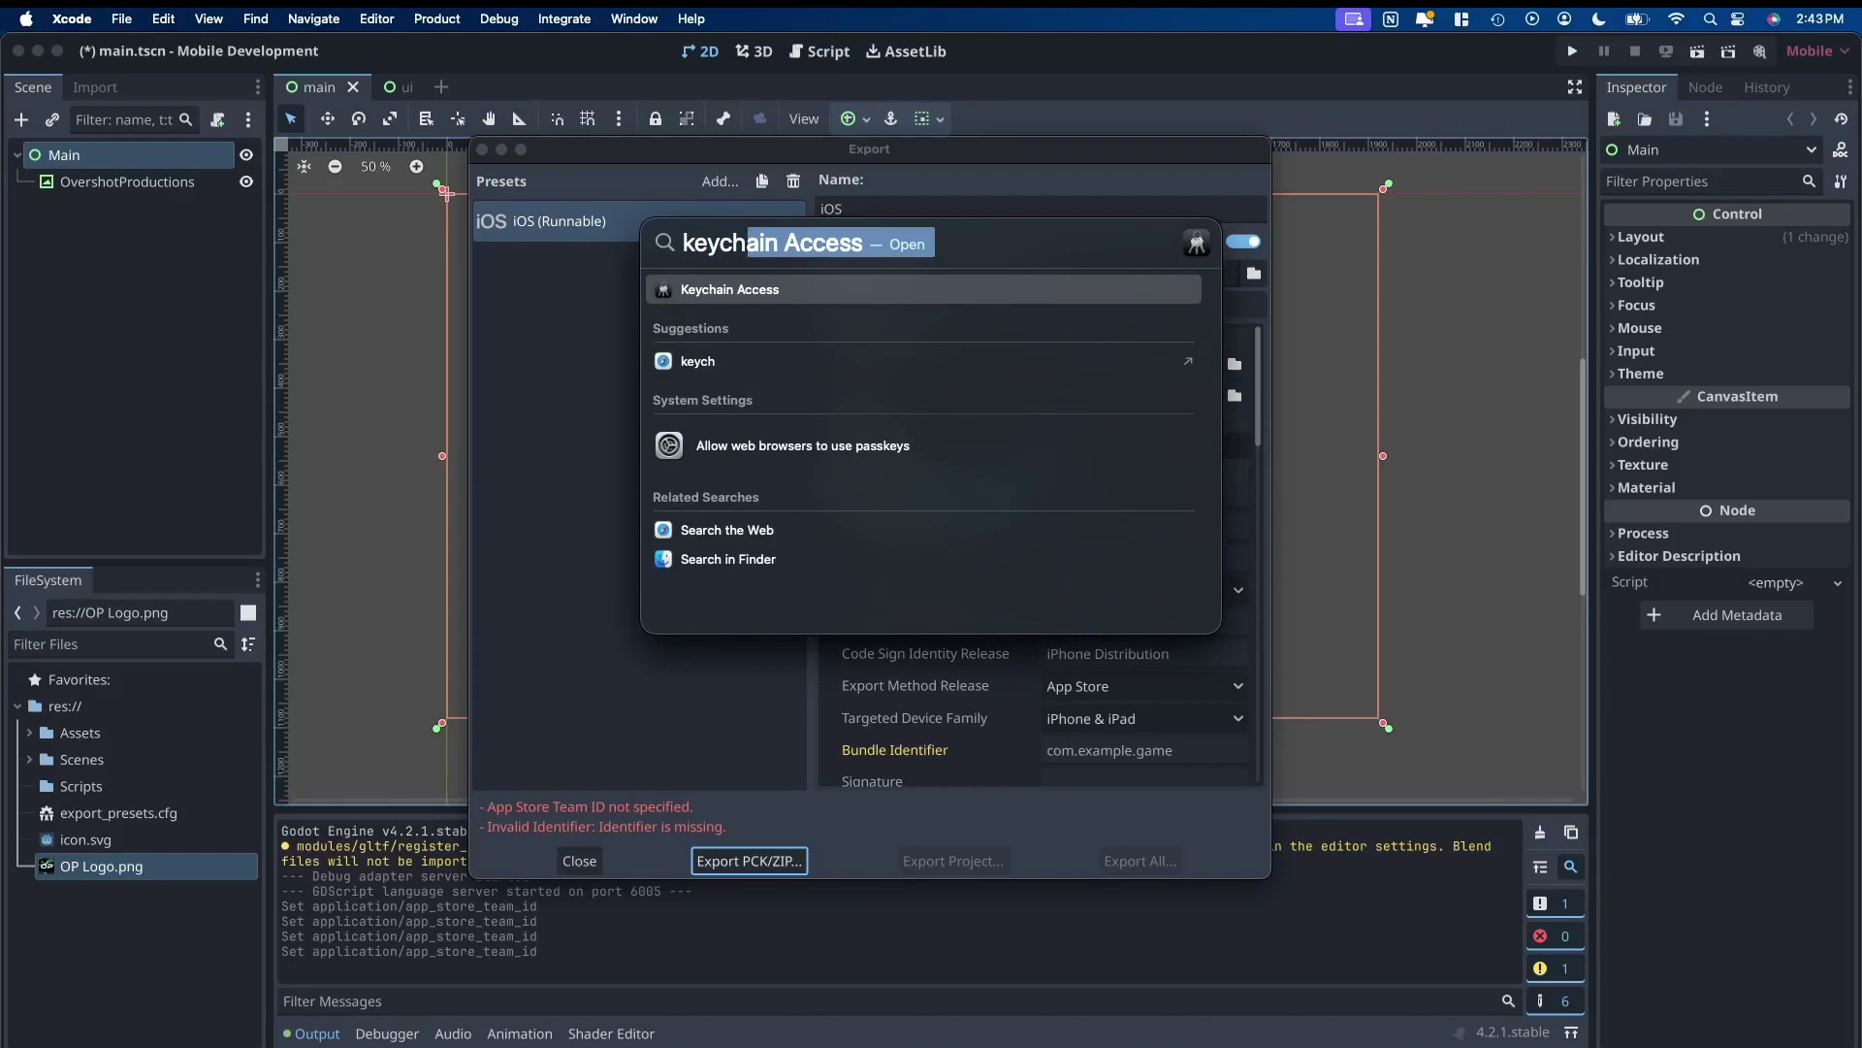
{"action": "type", "text": "ain access"}
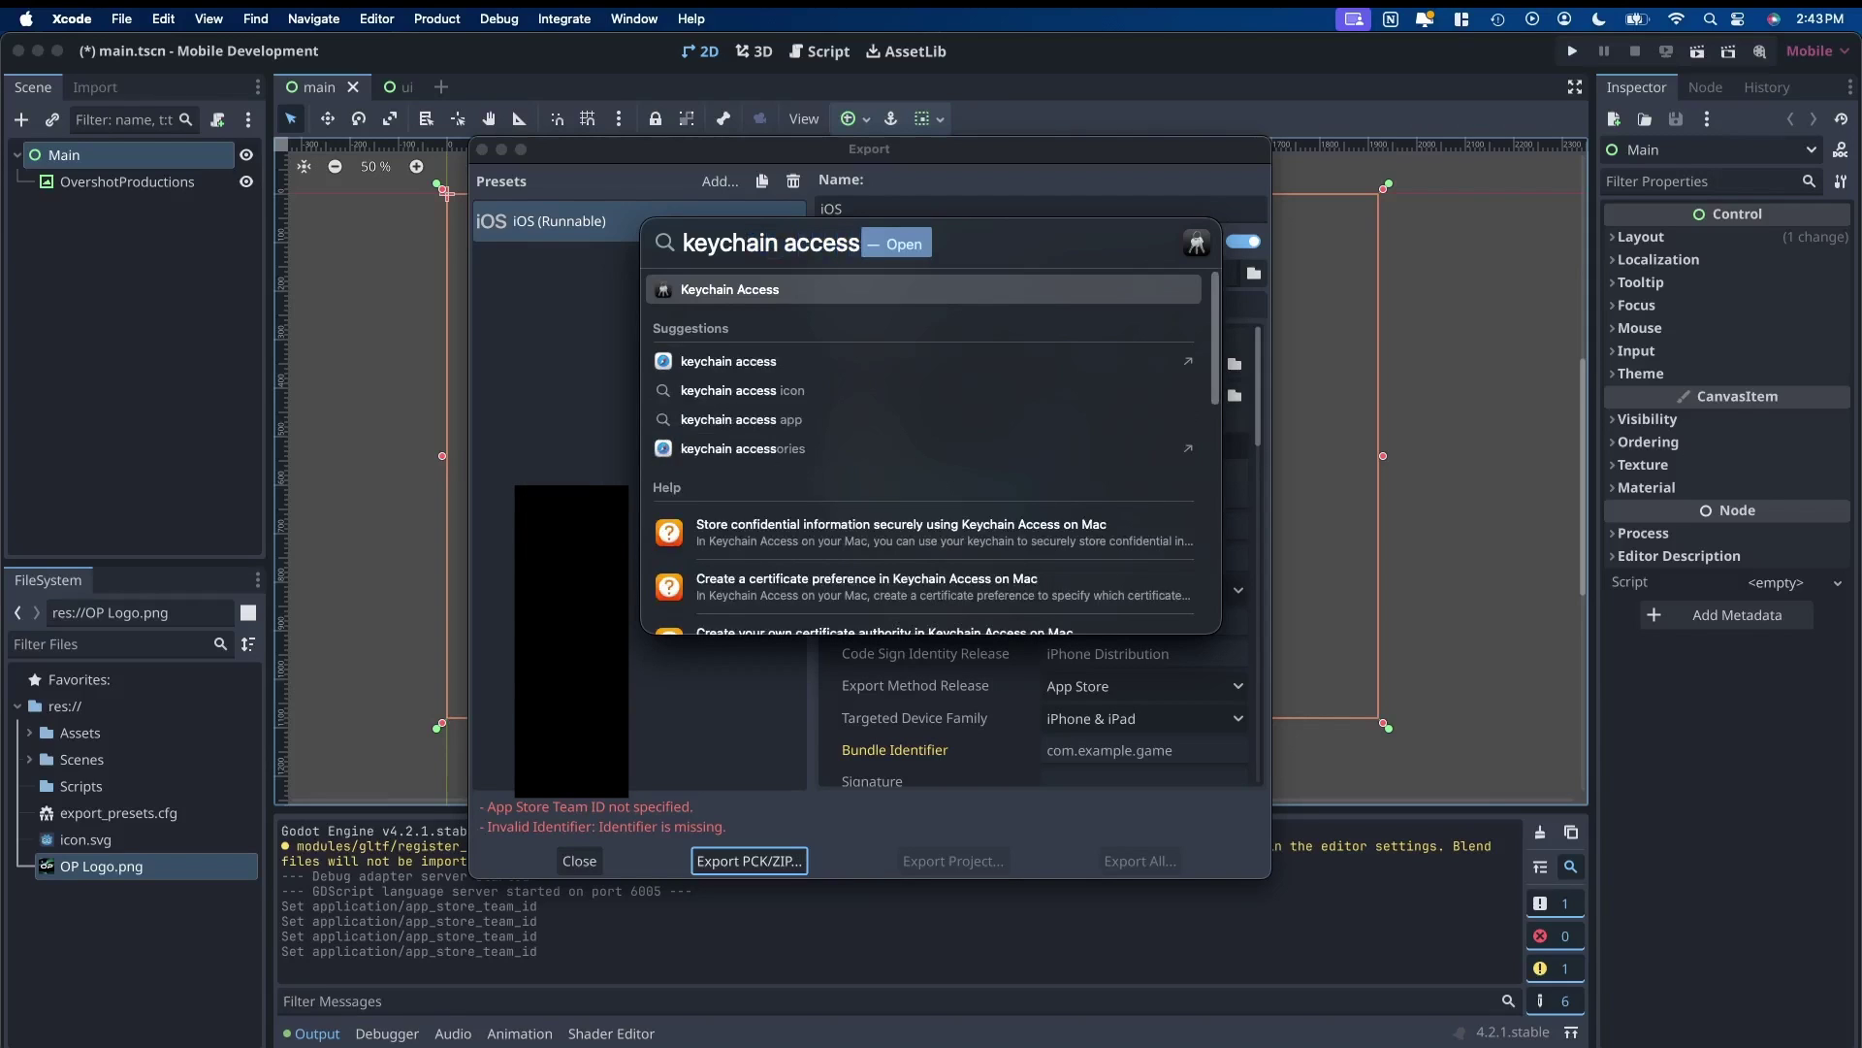
{"action": "key", "text": "Return"}
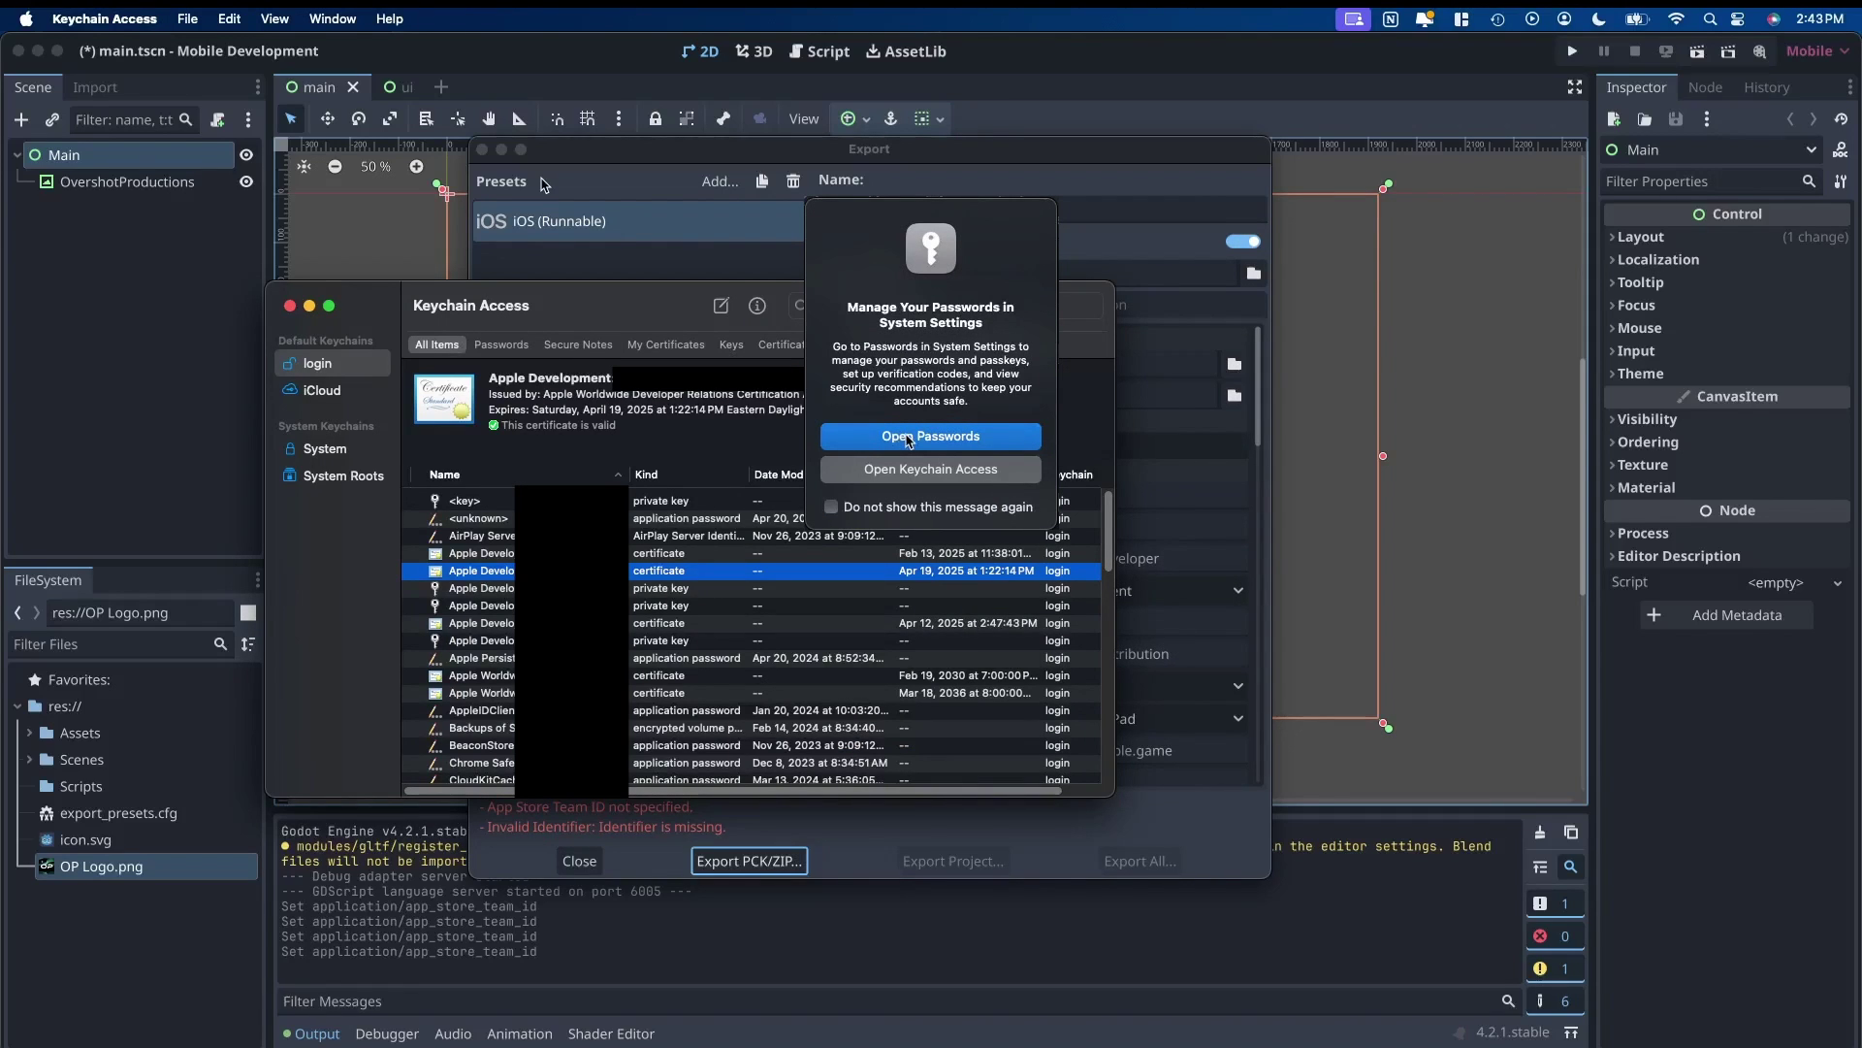
Open the Apple Development certificate in Keychain Access and copy its Organizational Unit team ID
{"action": "left_click", "coordinate": [903, 470]}
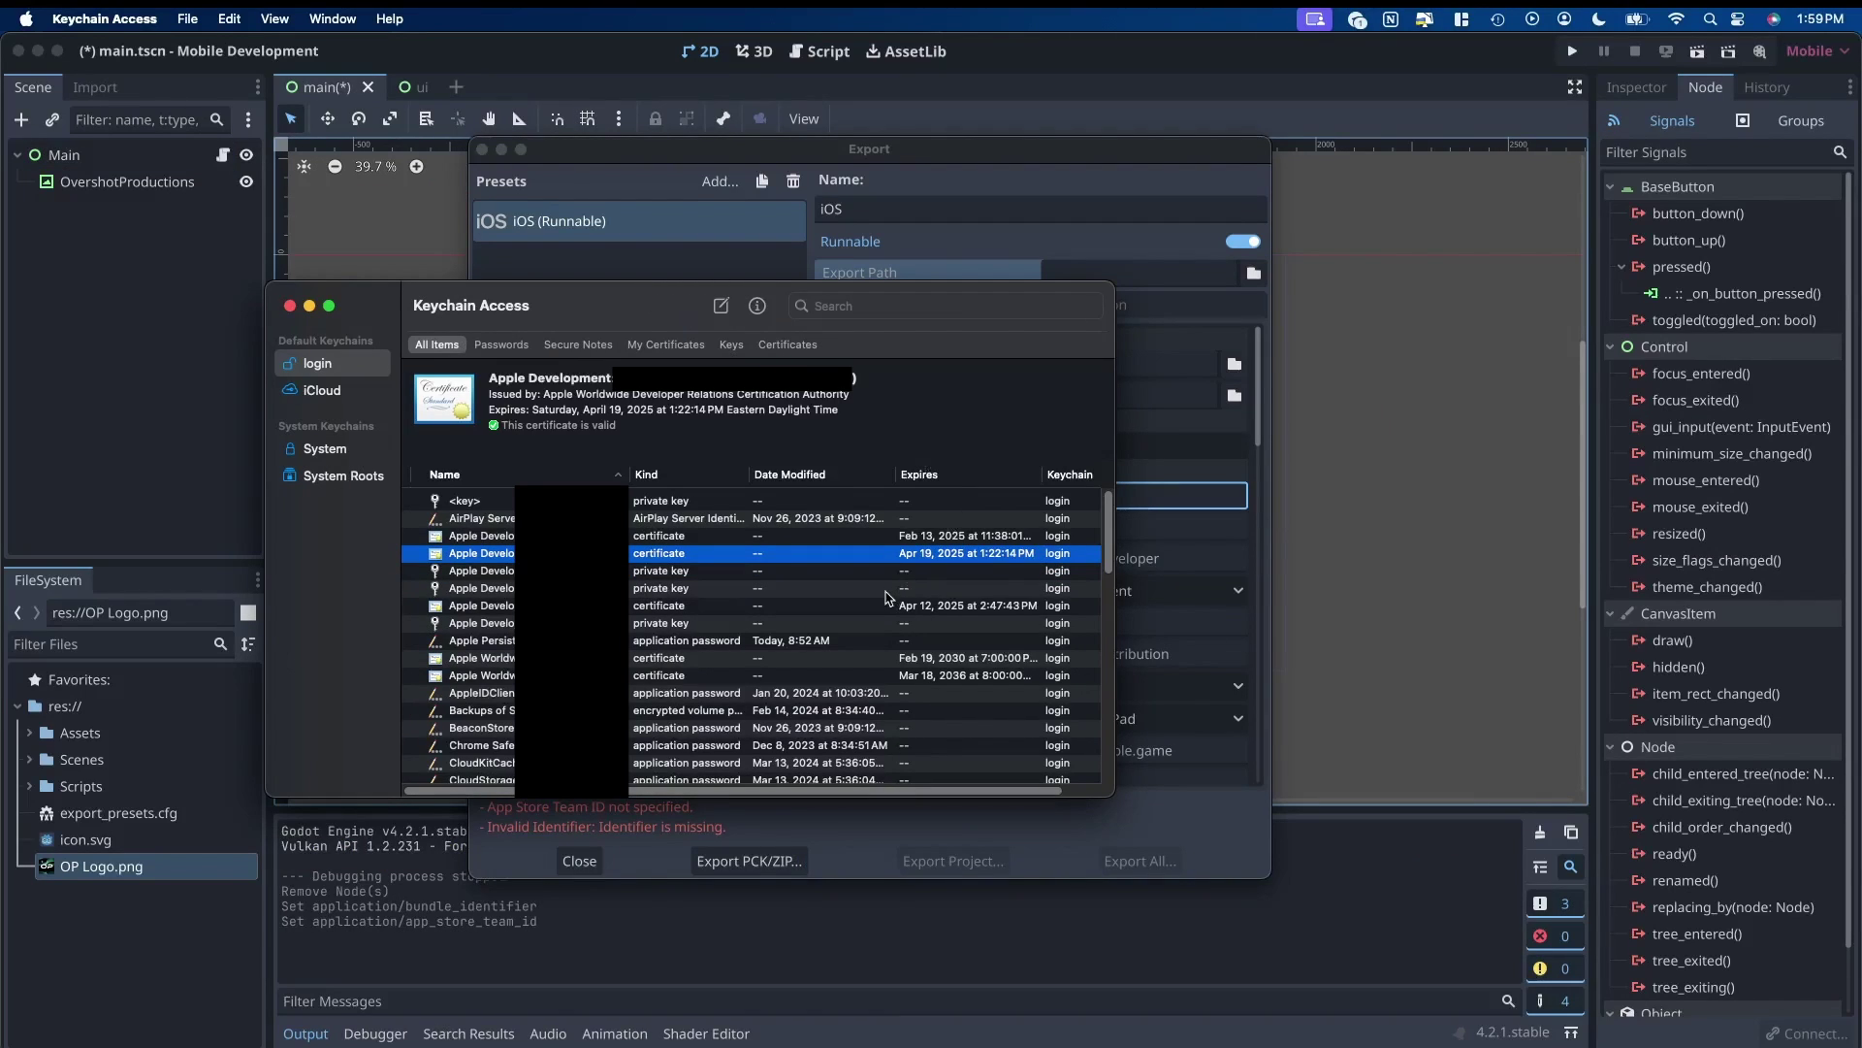
{"action": "double_click", "coordinate": [732, 556]}
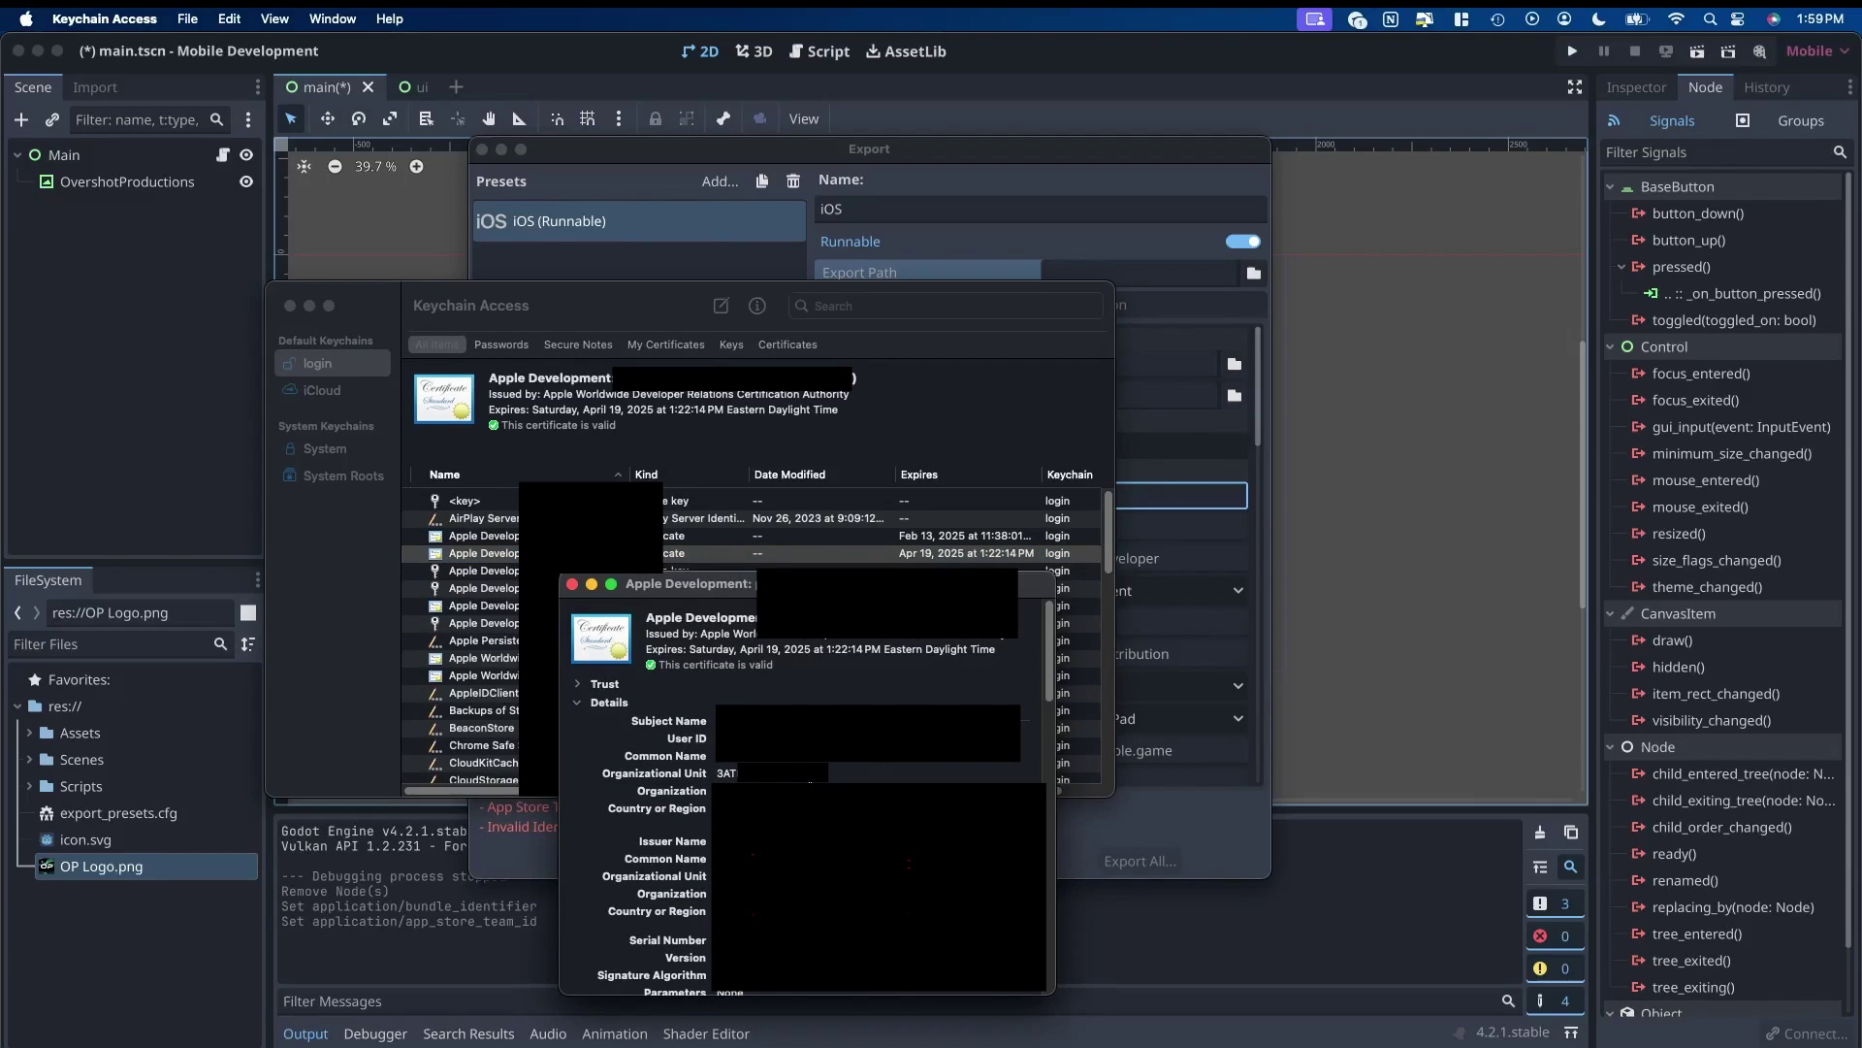
{"action": "double_click", "coordinate": [782, 773]}
{"action": "left_click", "coordinate": [572, 585]}
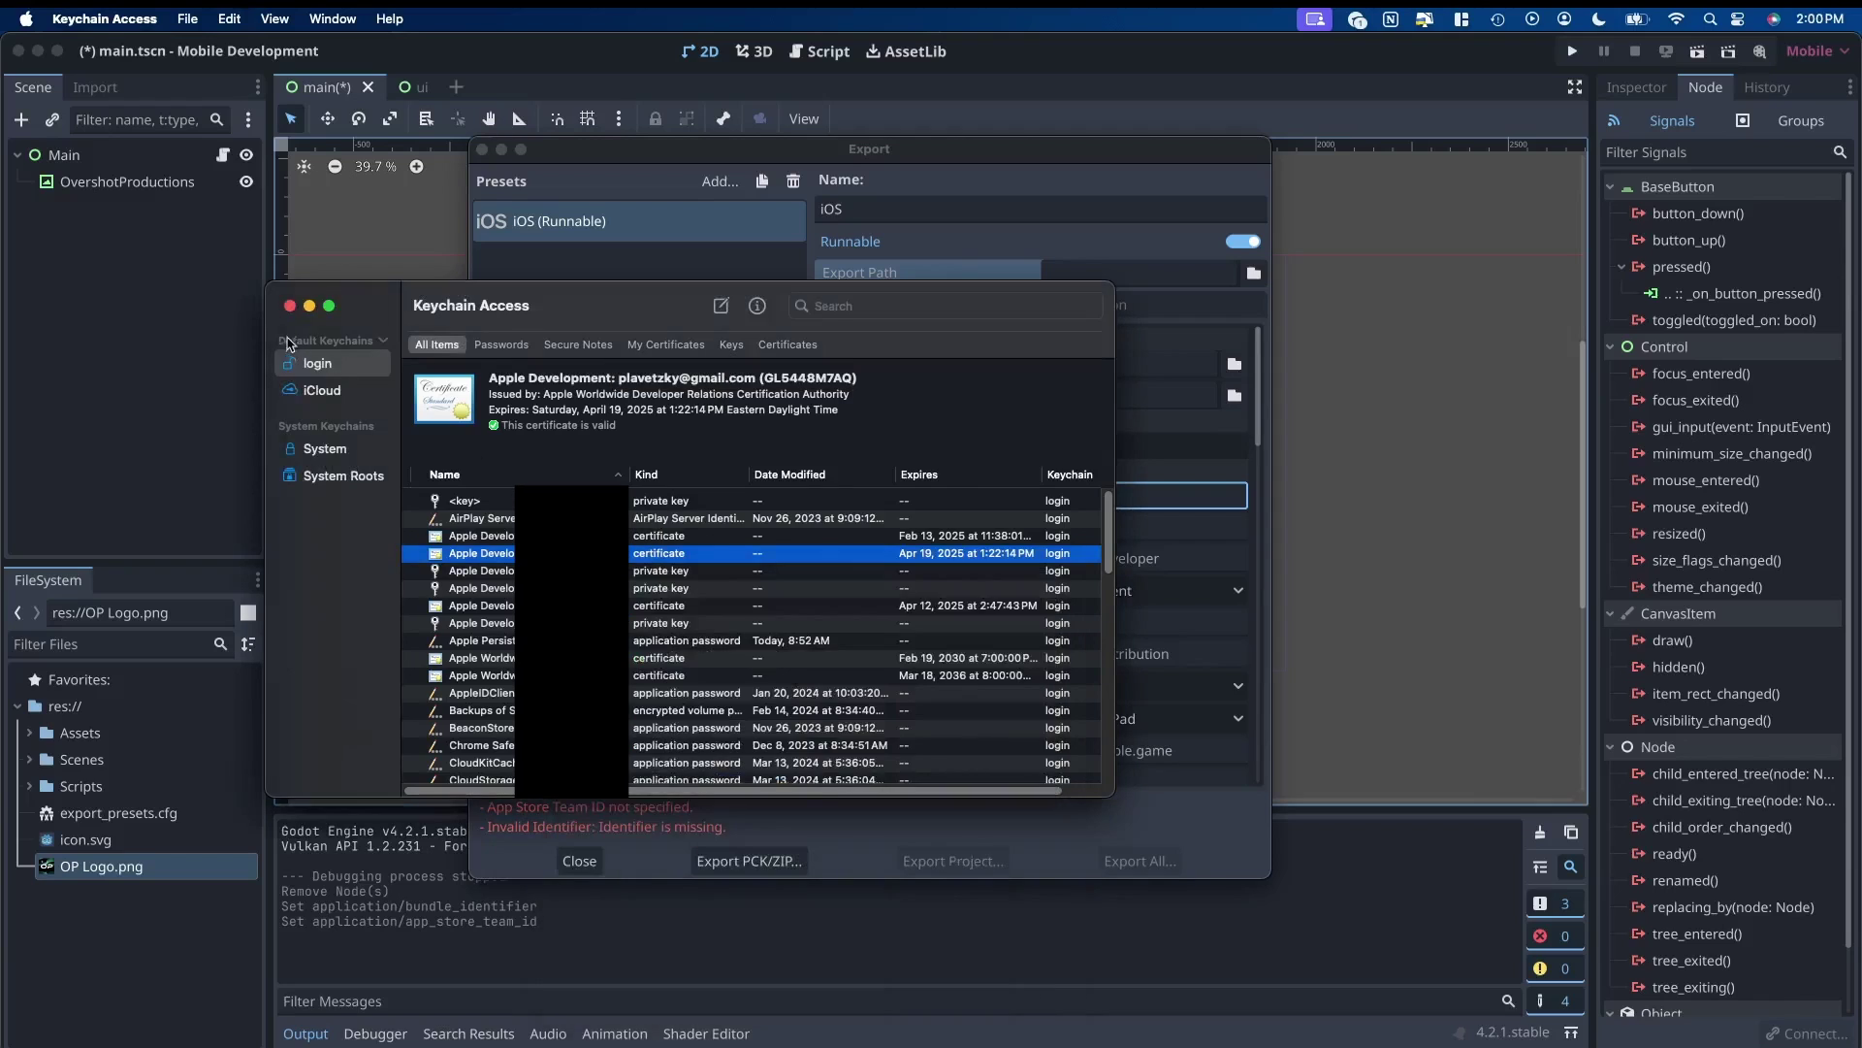
Paste the copied team ID into the iOS preset's App Store Team ID field
{"action": "left_click", "coordinate": [288, 307]}
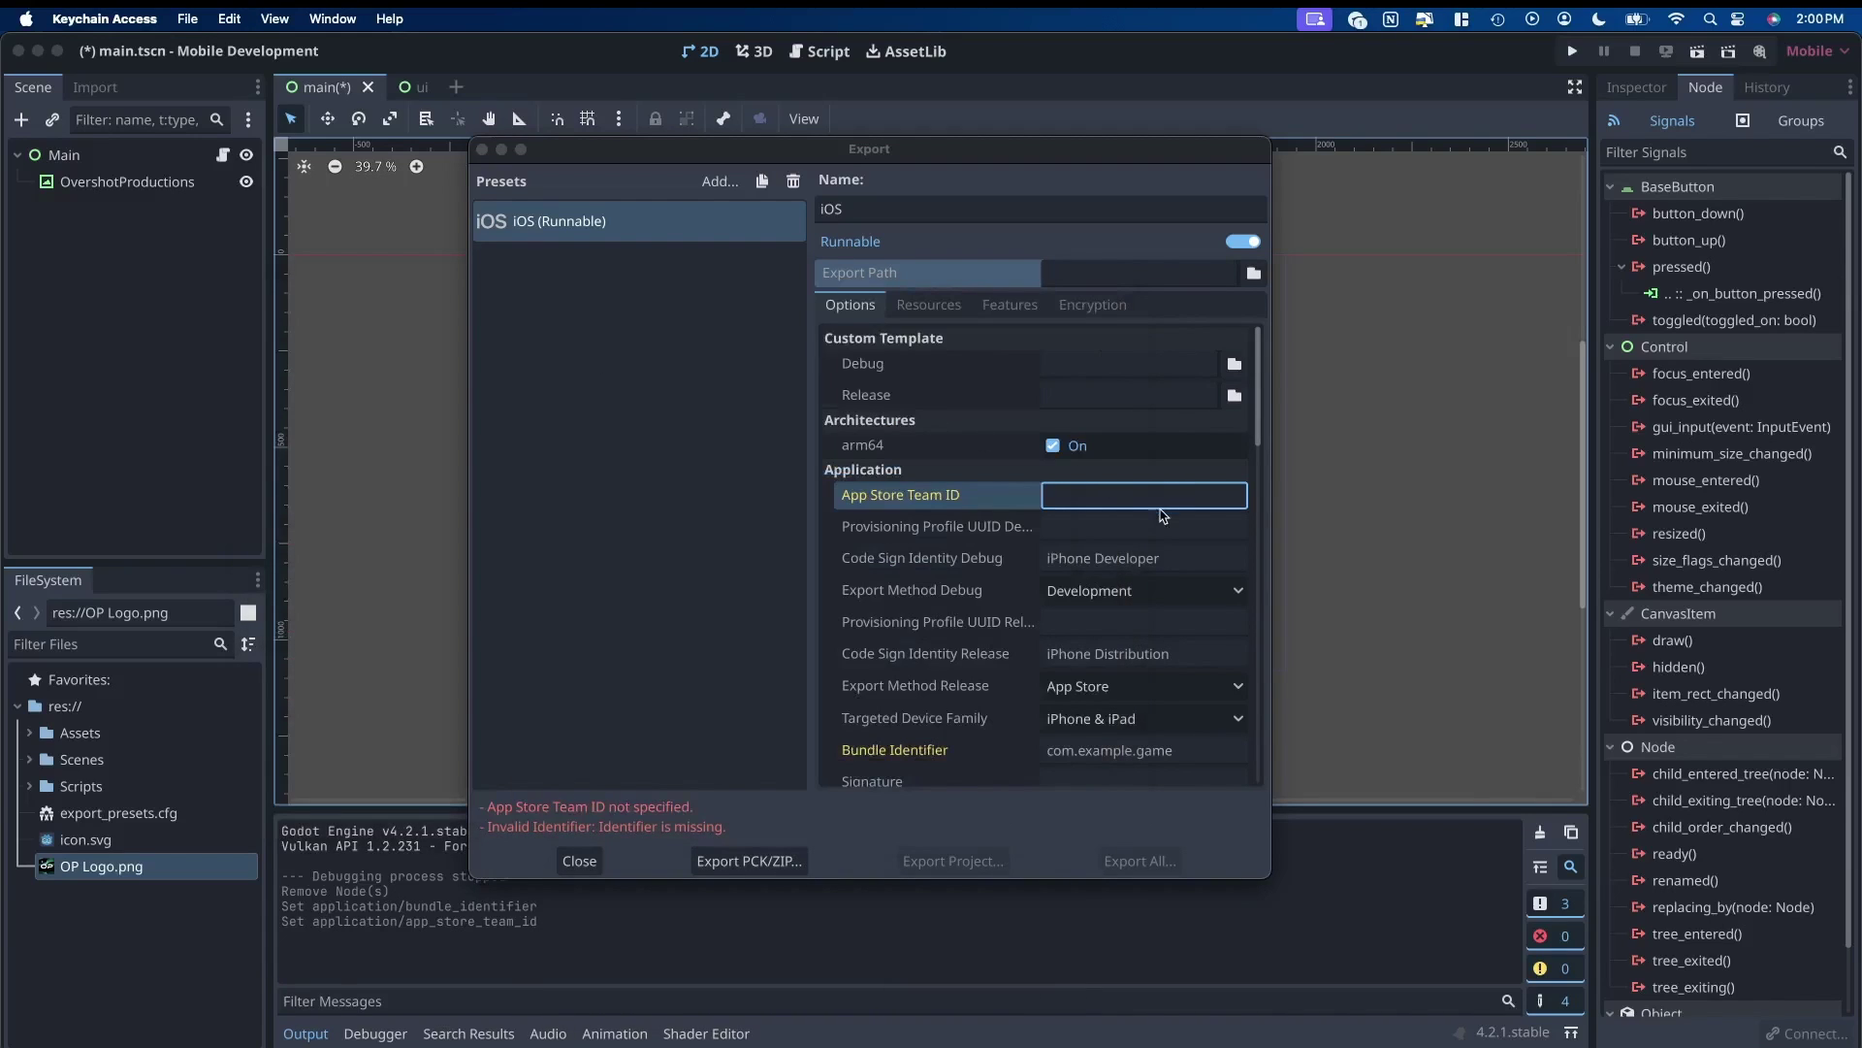
{"action": "key", "text": "super+v"}
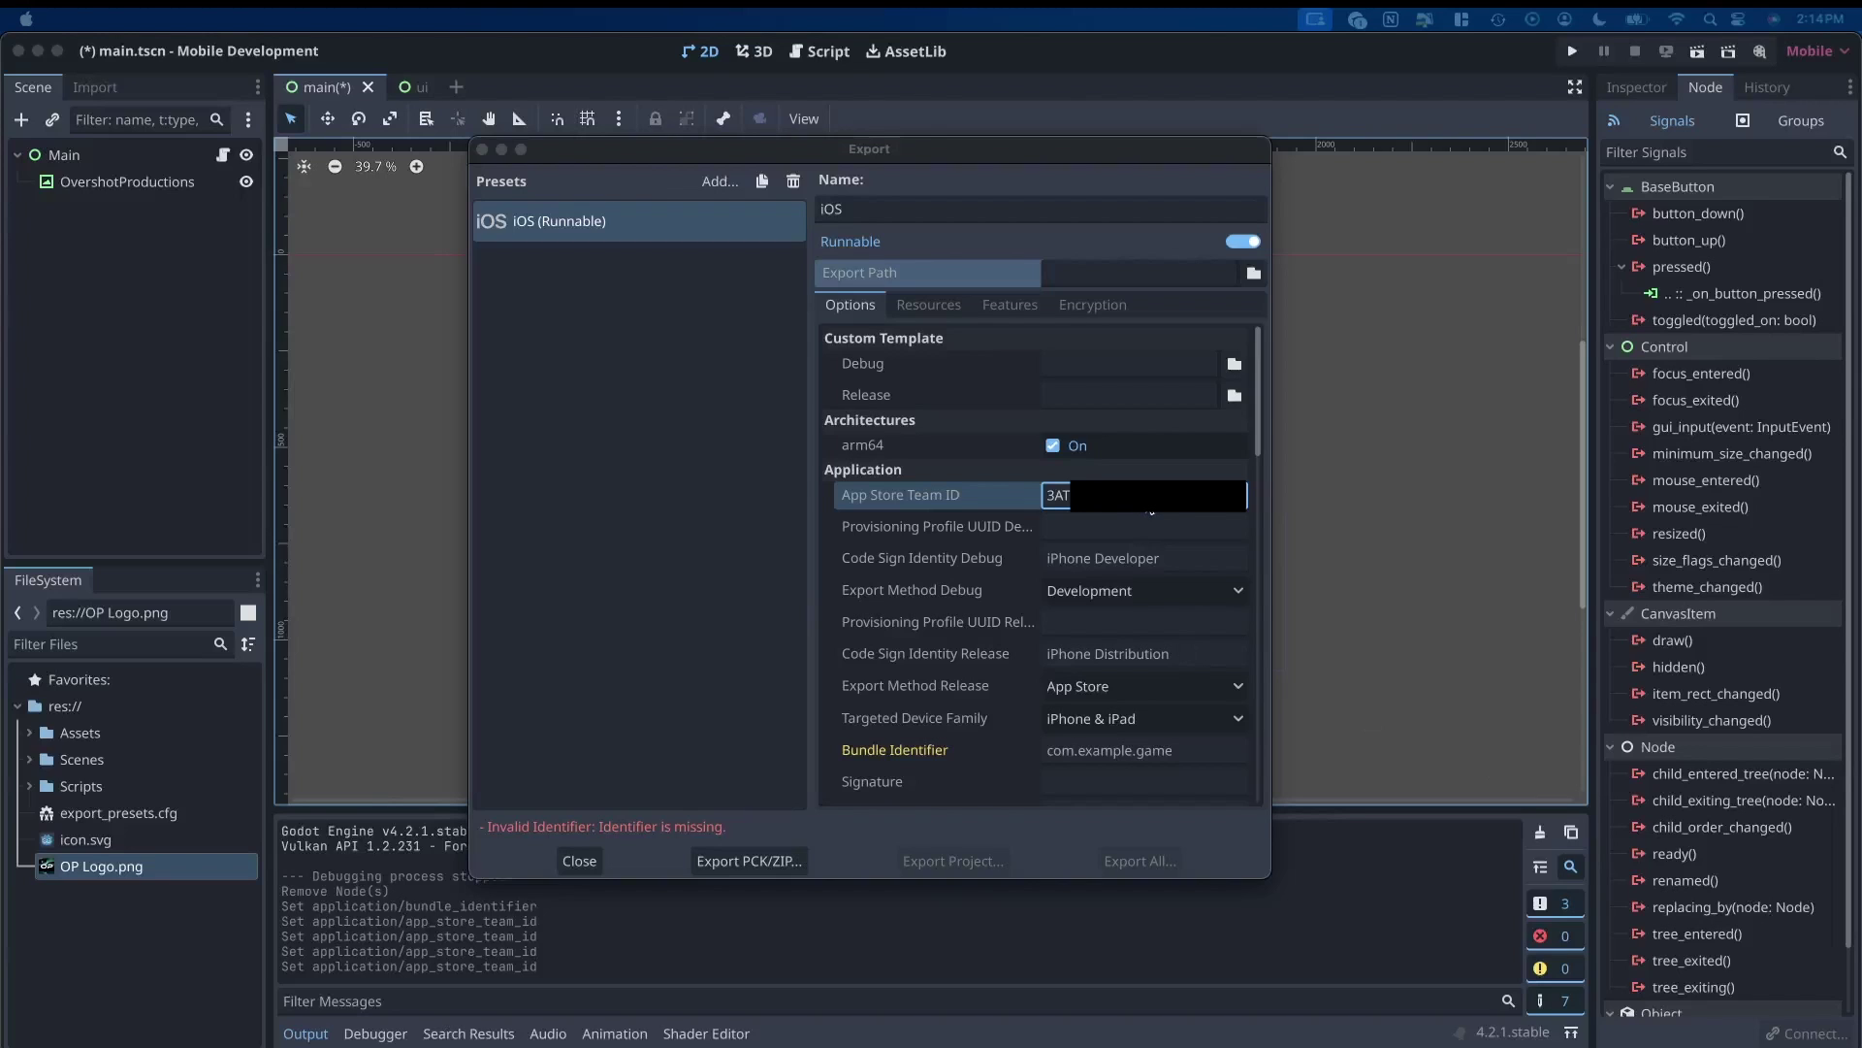
{"action": "key", "text": "super+a"}
{"action": "key", "text": "BackSpace"}
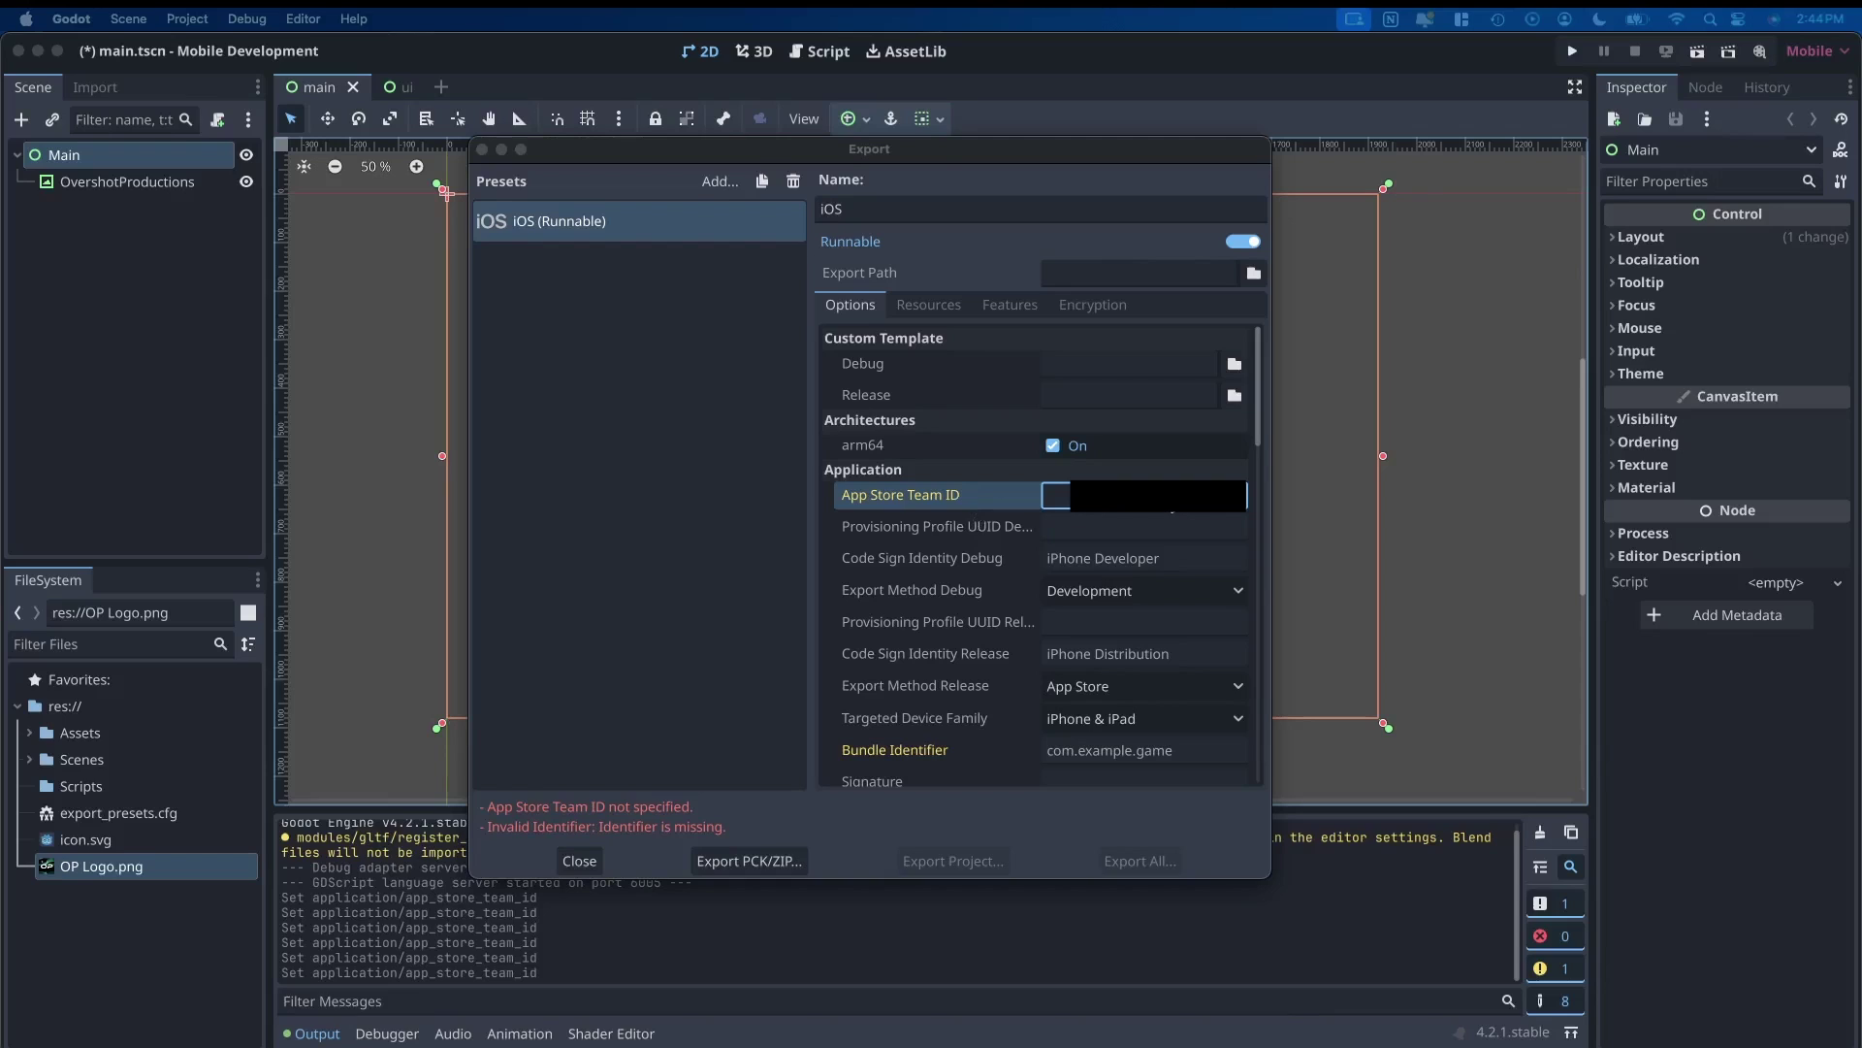
{"action": "key", "text": "super+v"}
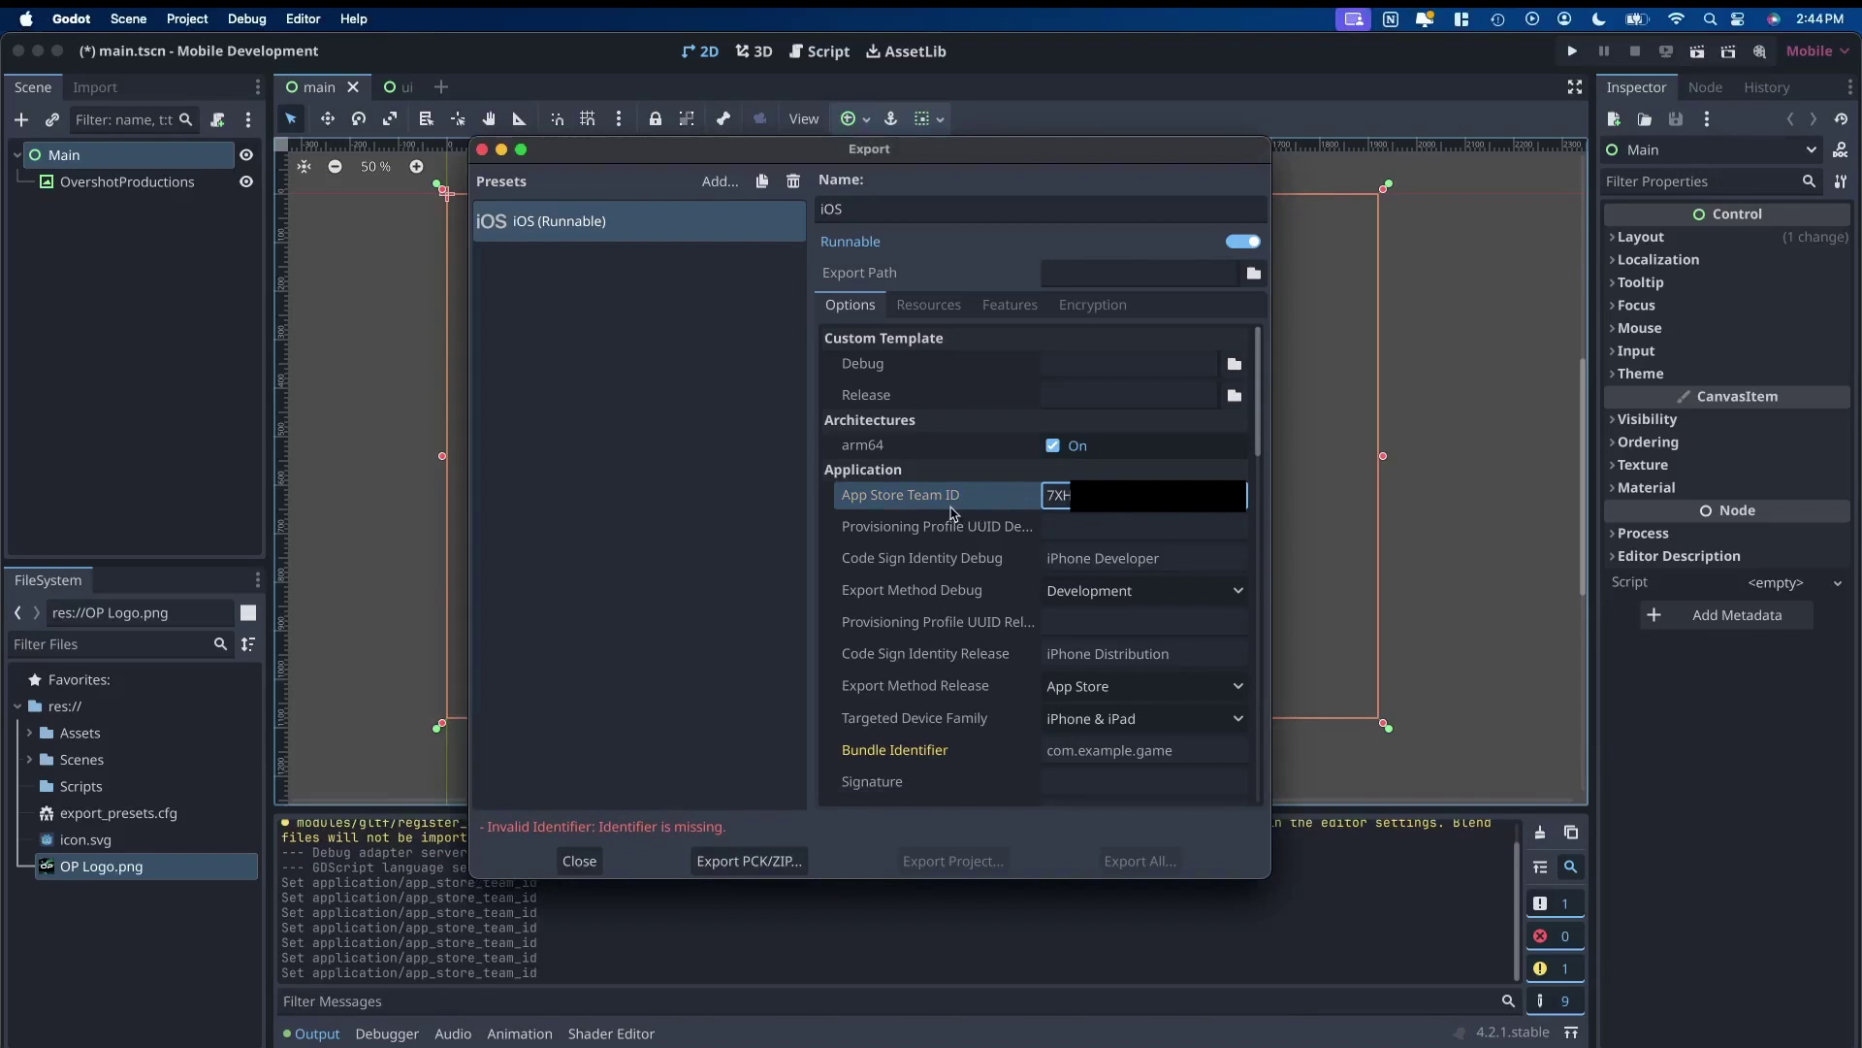
Set the Bundle Identifier to com.OvershotProductions.MobileDevelopment
{"action": "left_click", "coordinate": [1117, 761]}
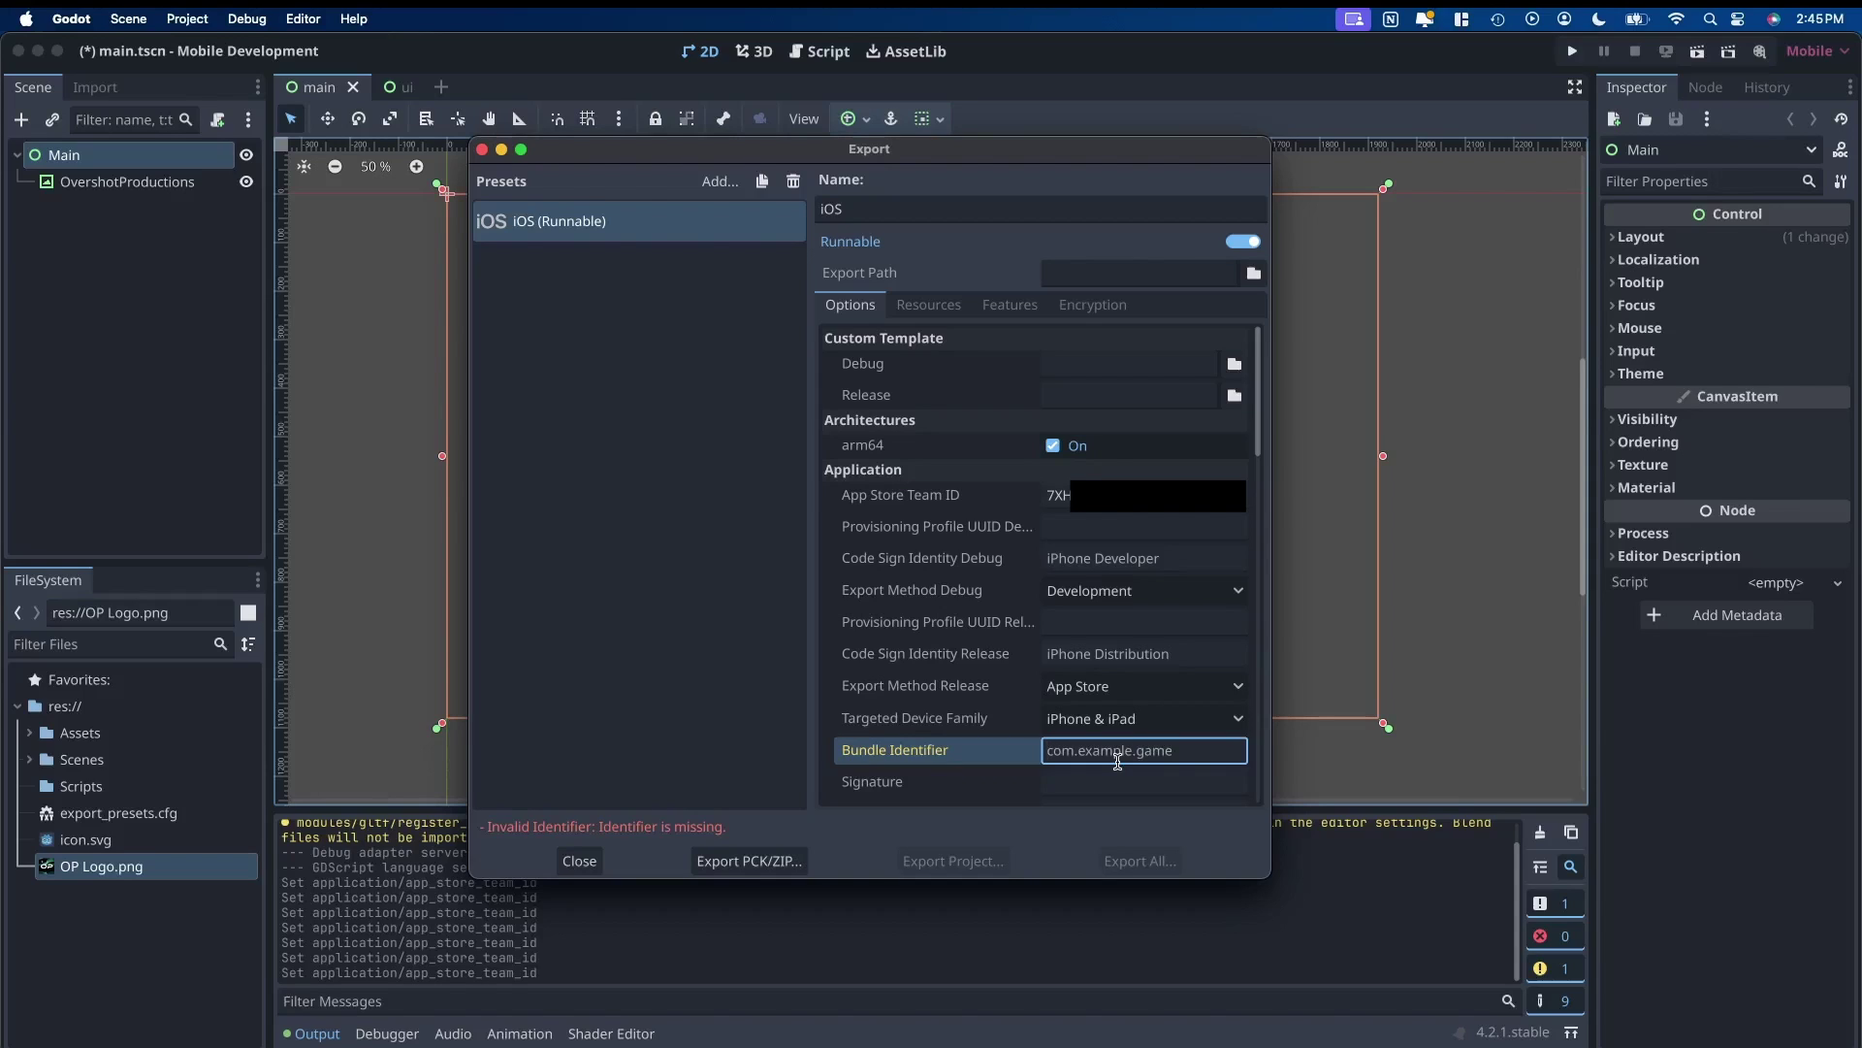
{"action": "type", "text": "co"}
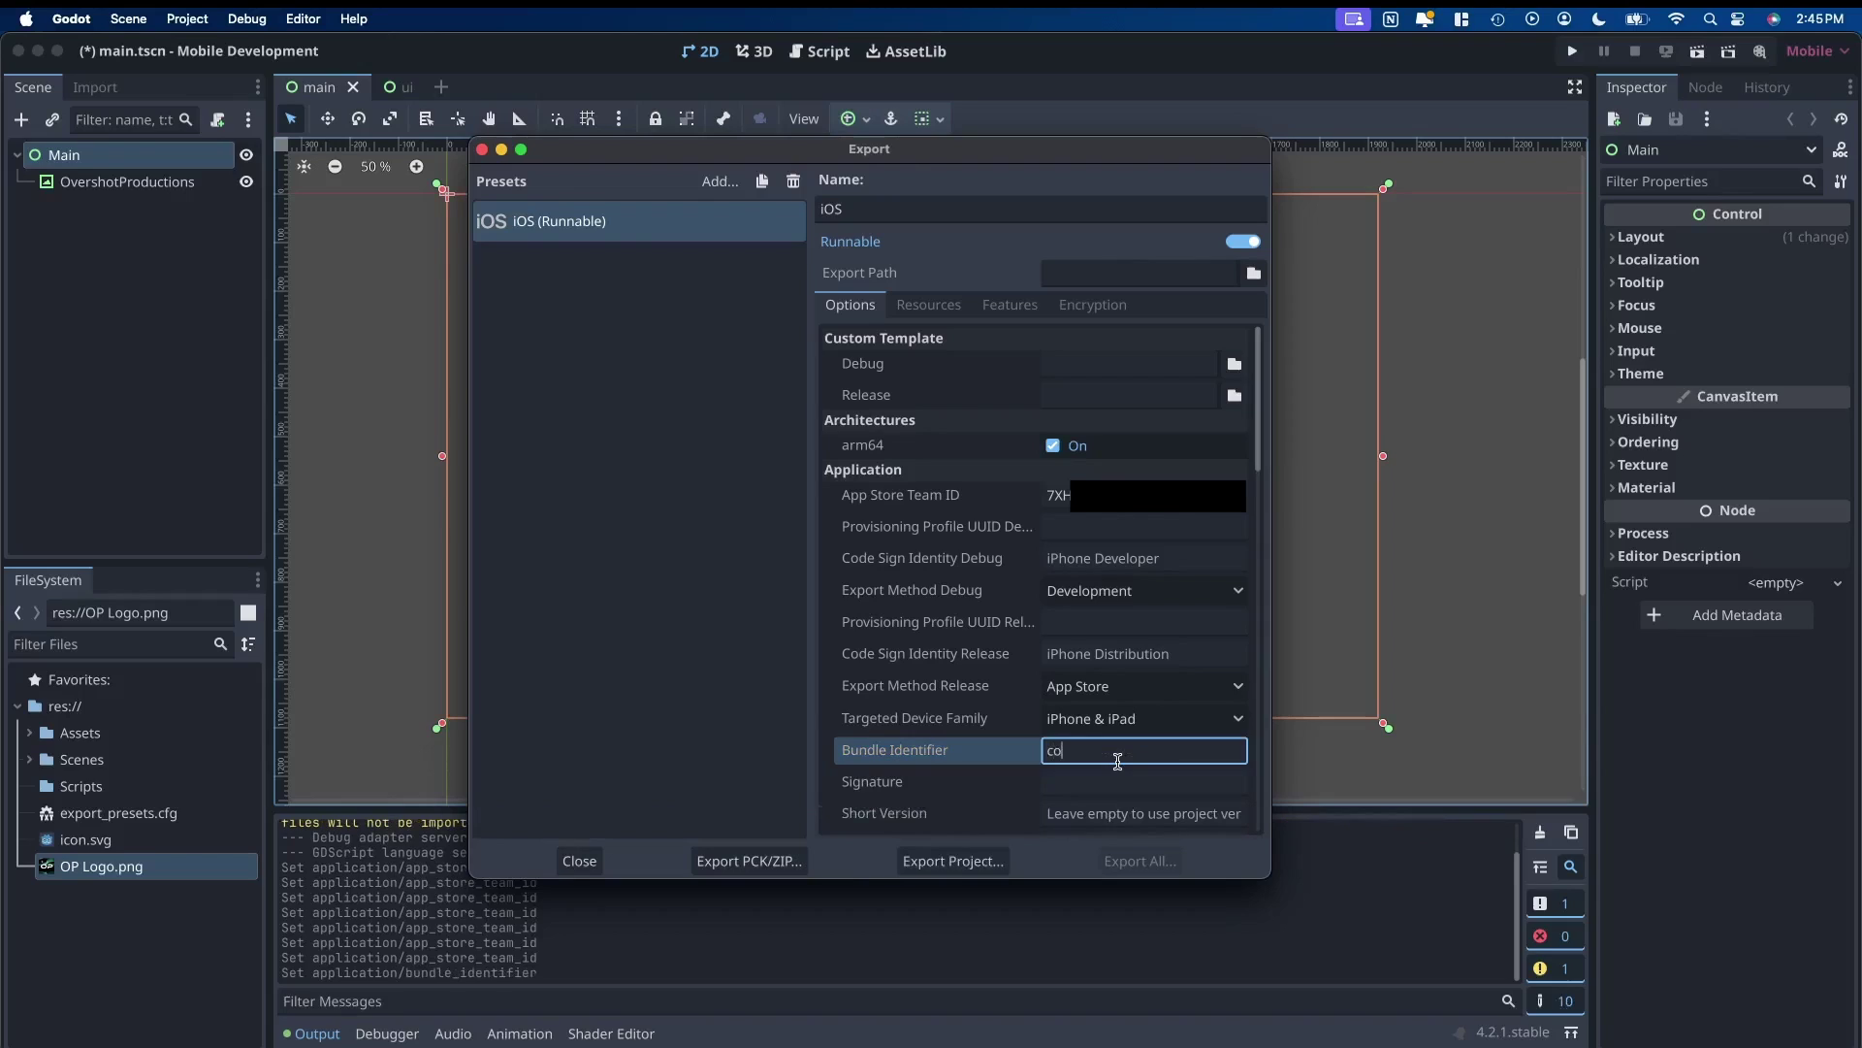
{"action": "type", "text": "m."}
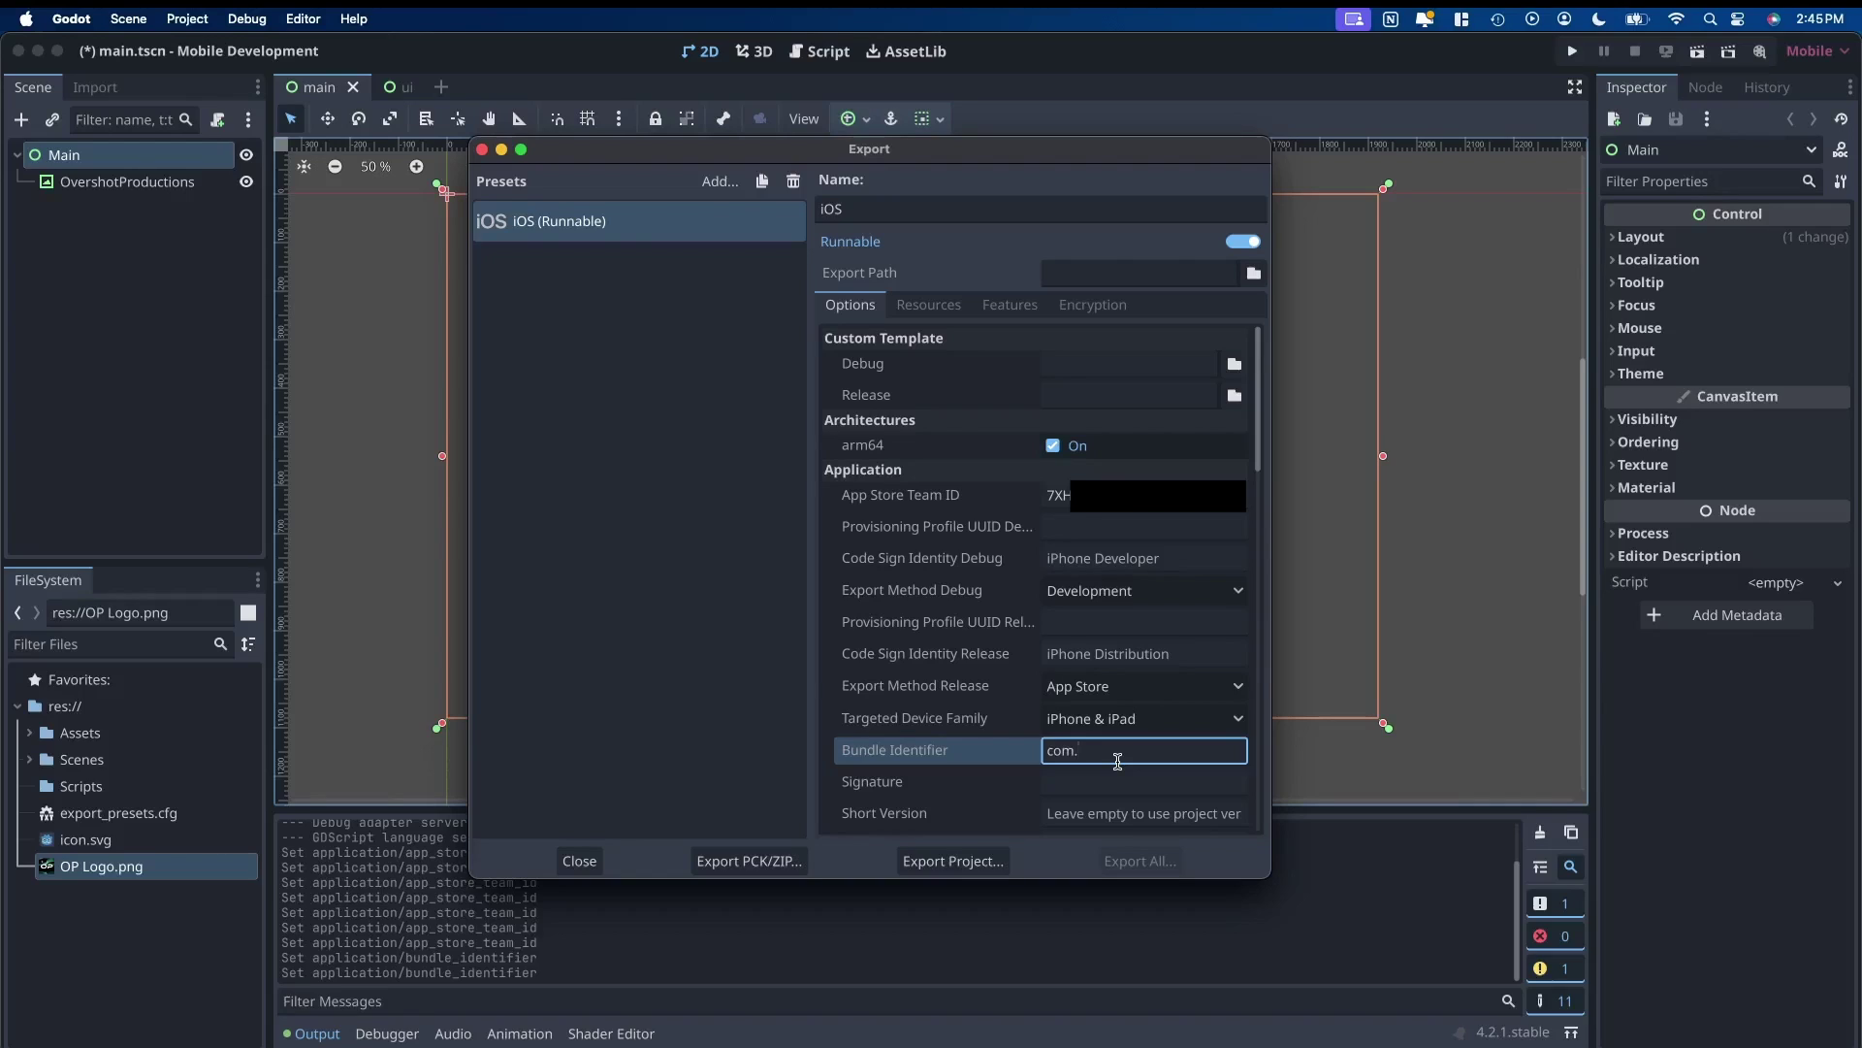
{"action": "type", "text": "Oversh"}
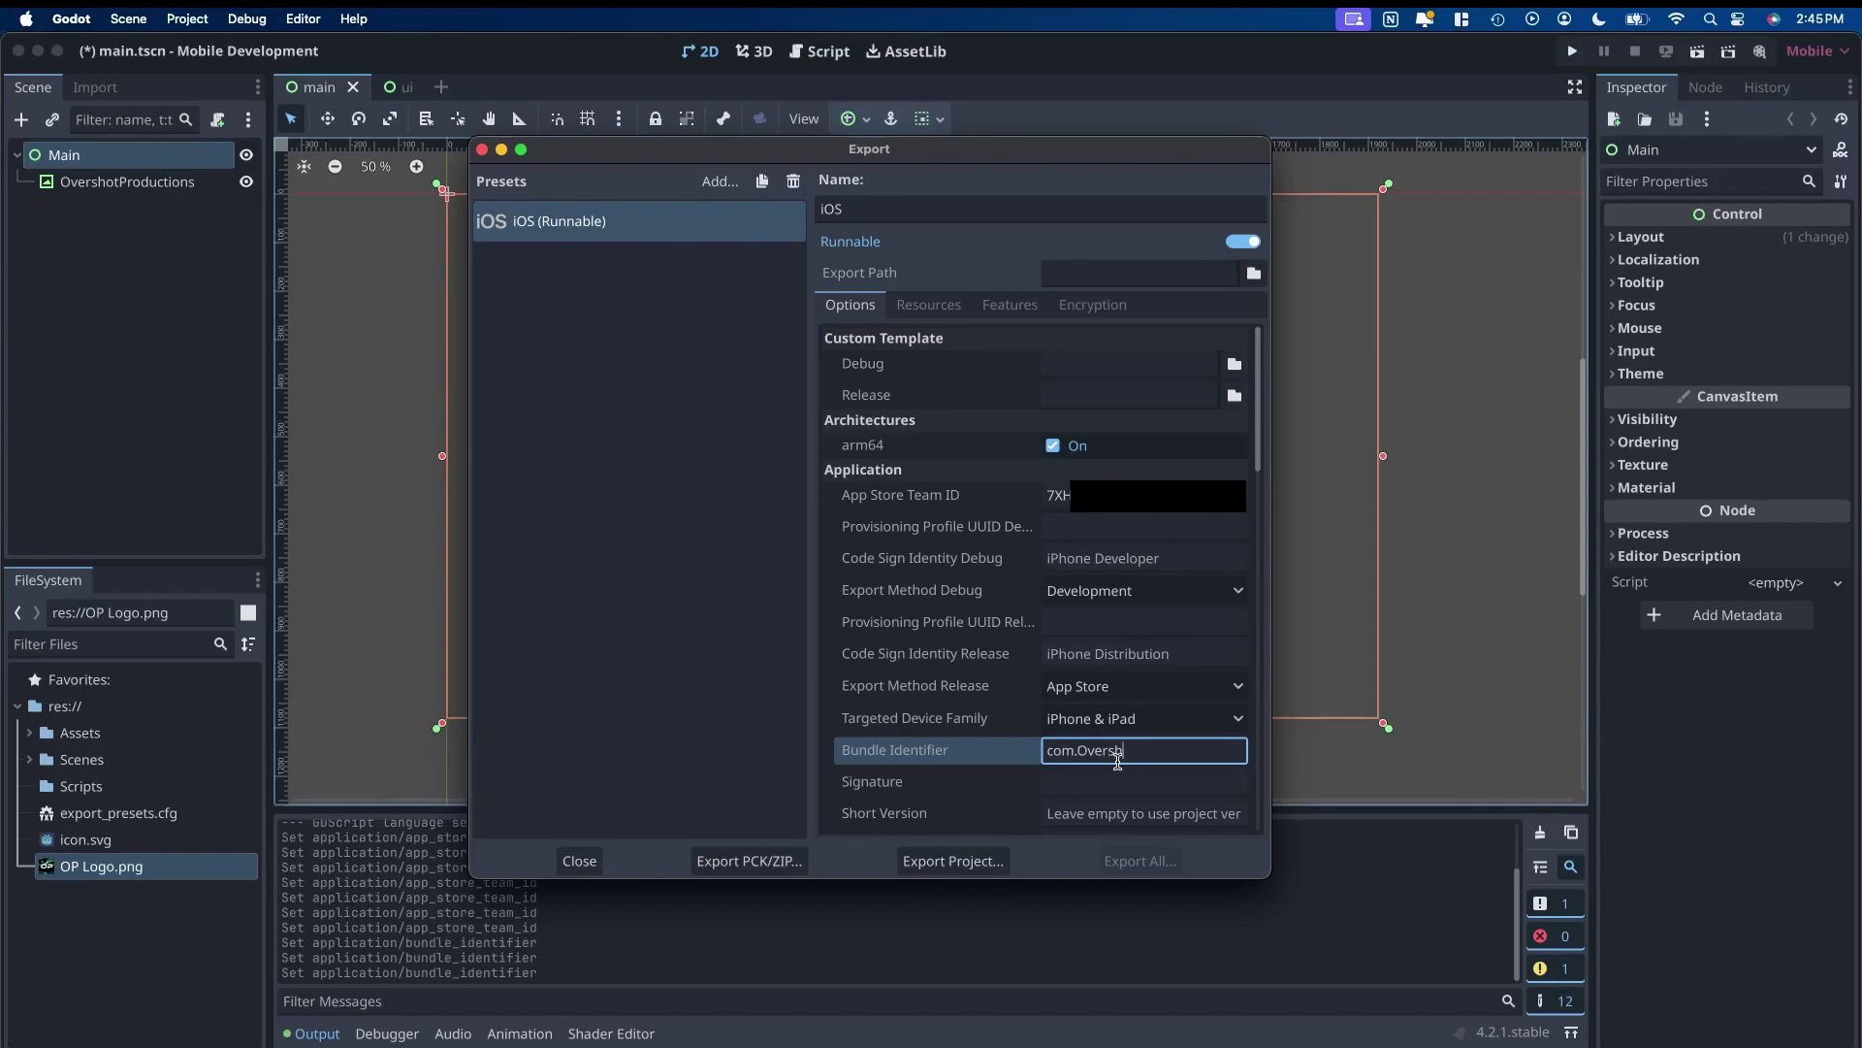
{"action": "type", "text": "otProductions.Mo"}
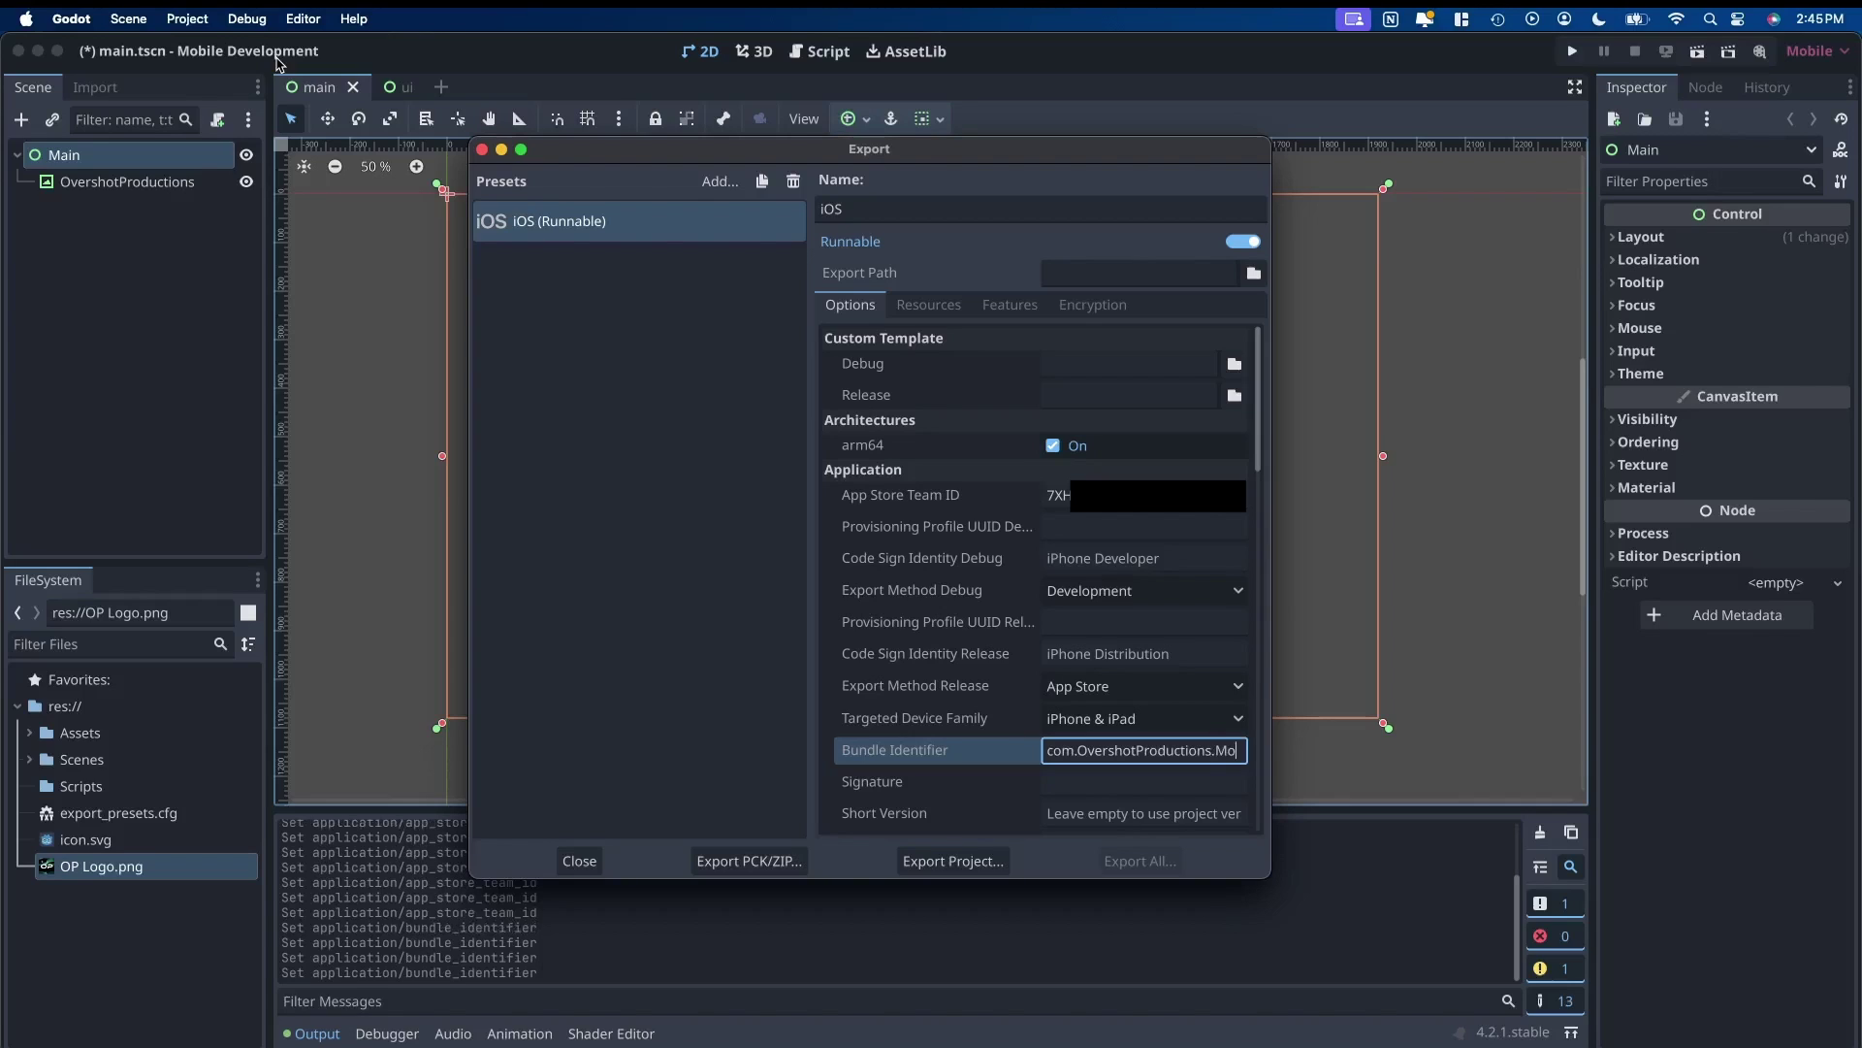
{"action": "type", "text": "bileDevelopment-"}
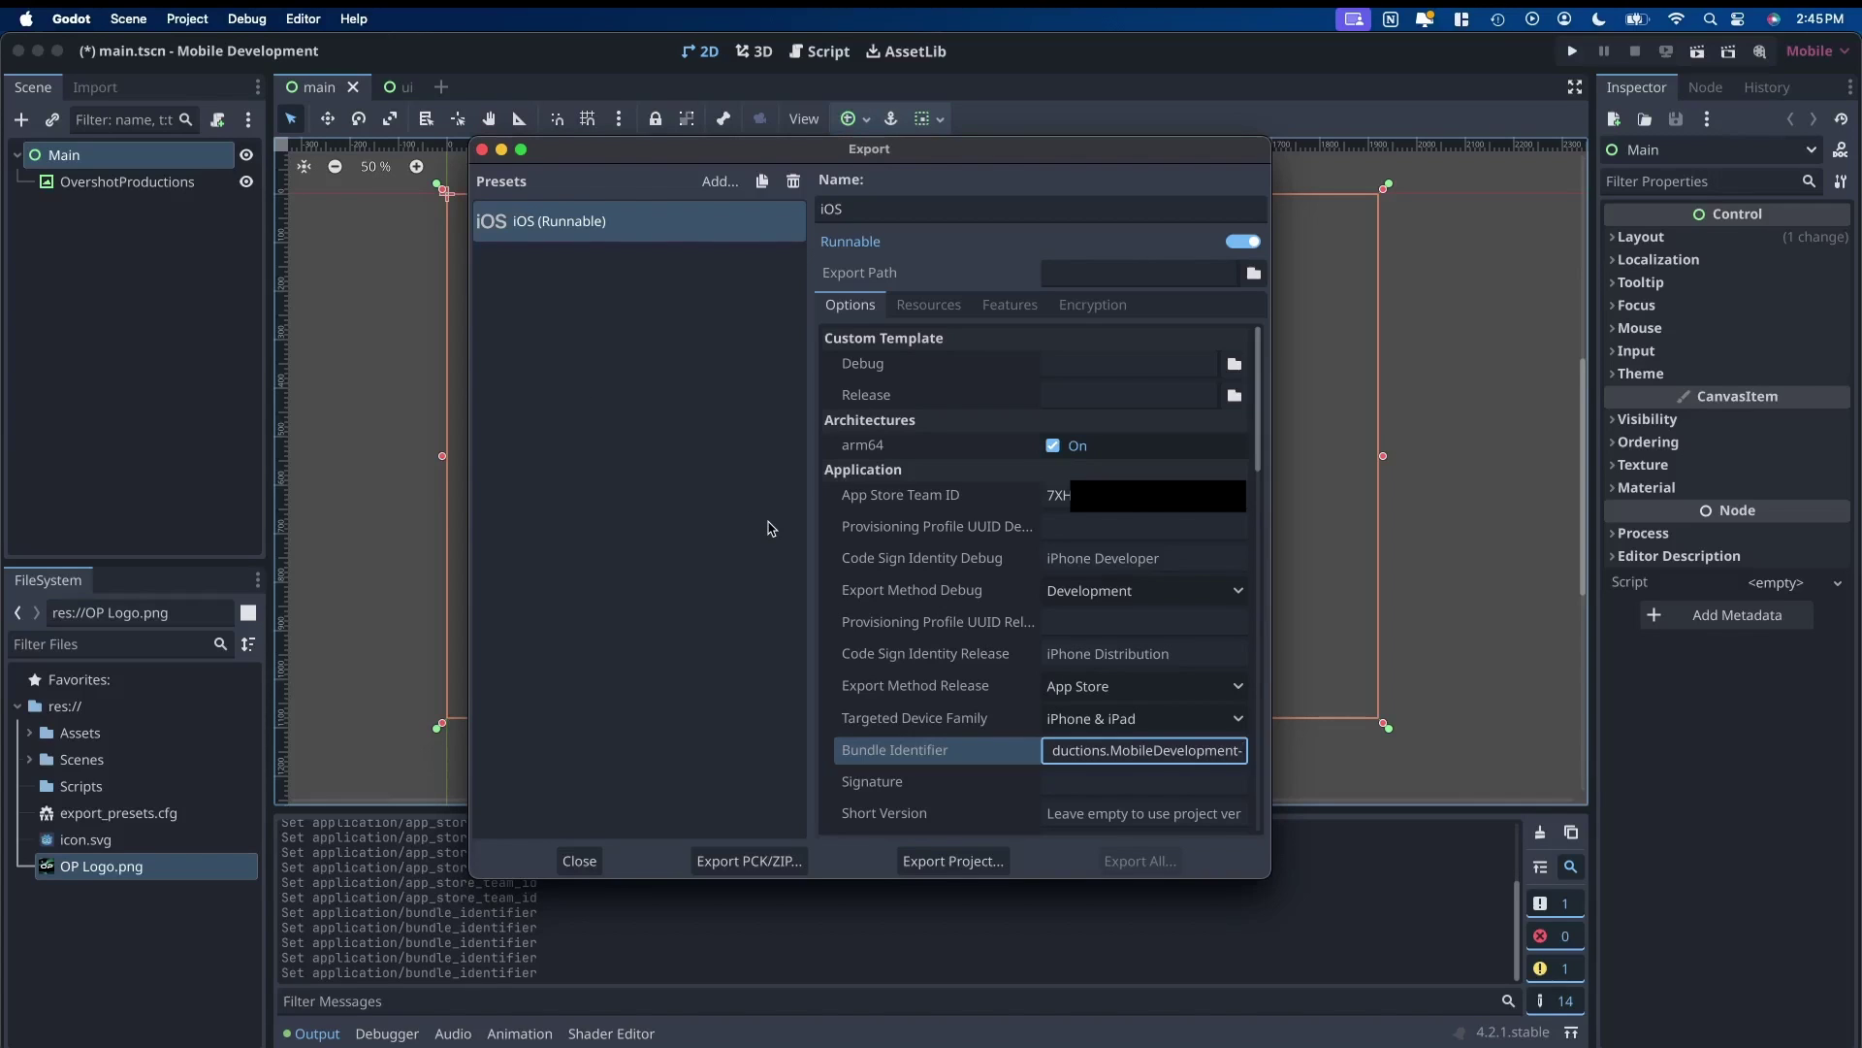
{"action": "type", "text": "f"}
{"action": "key", "text": "BackSpace"}
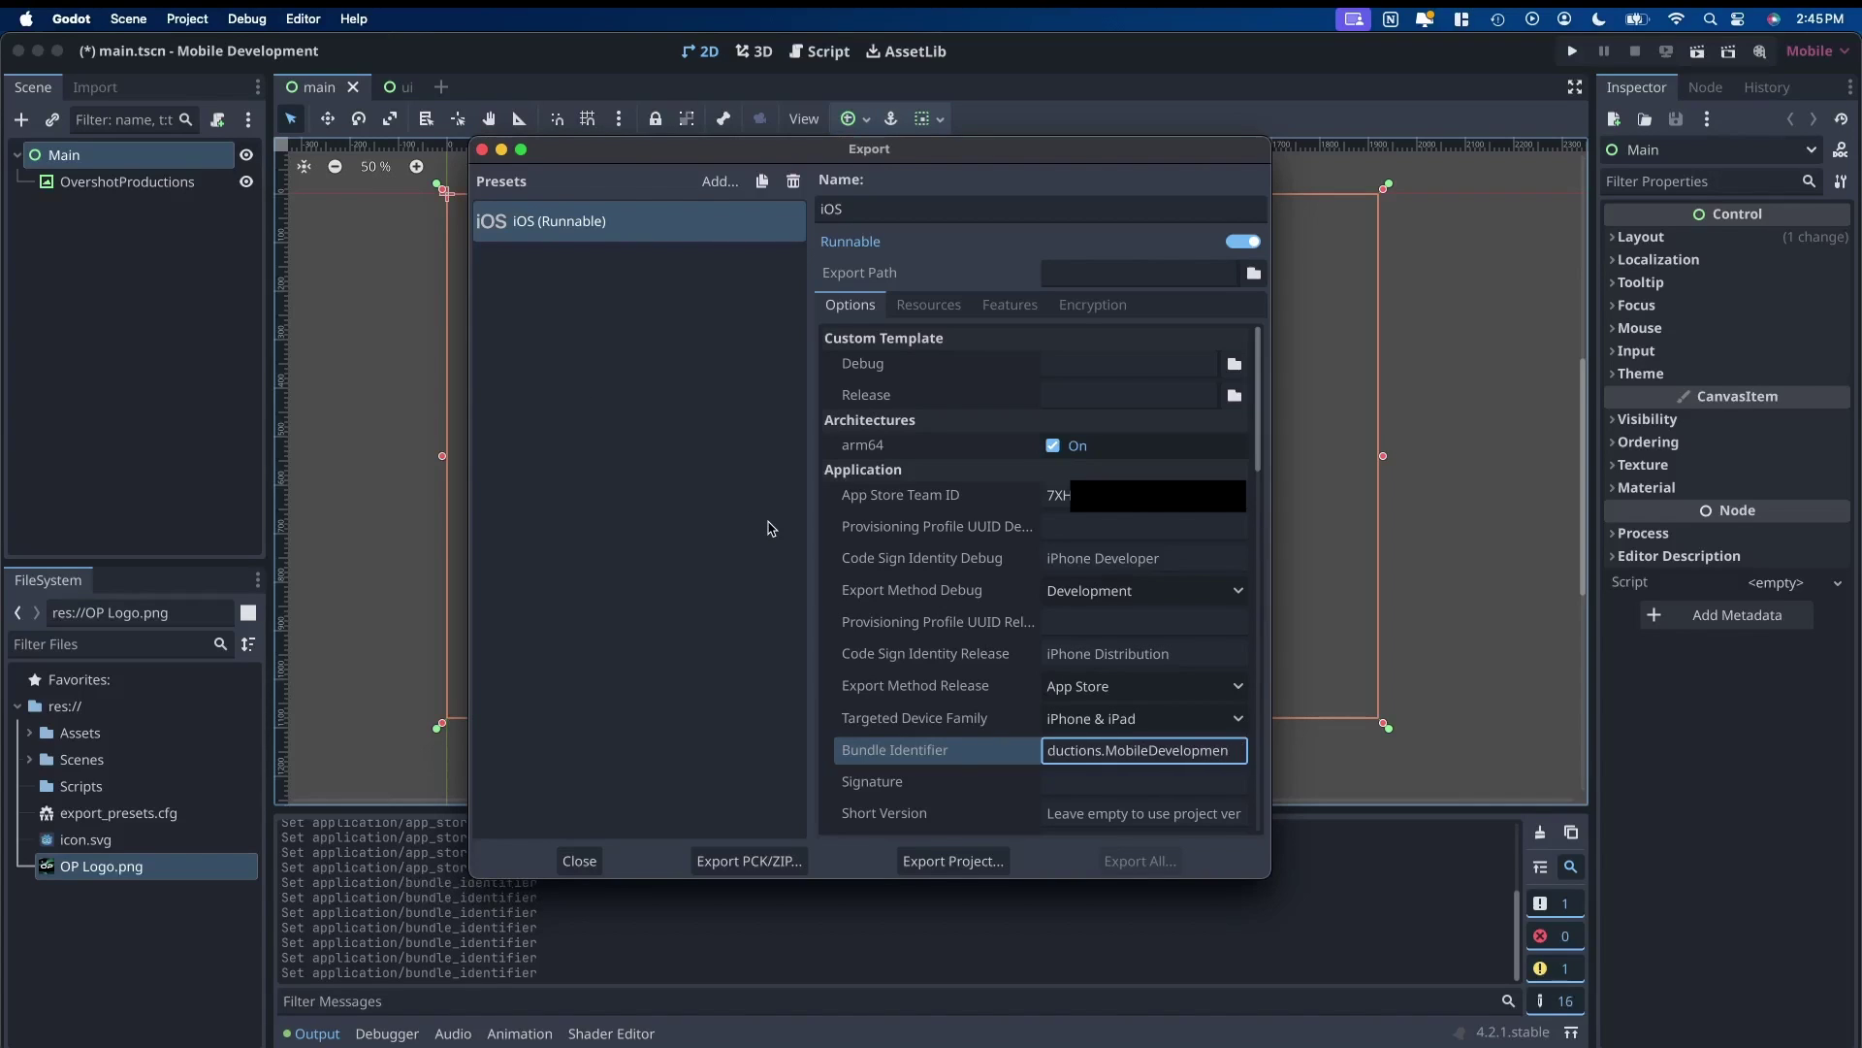
{"action": "type", "text": "_"}
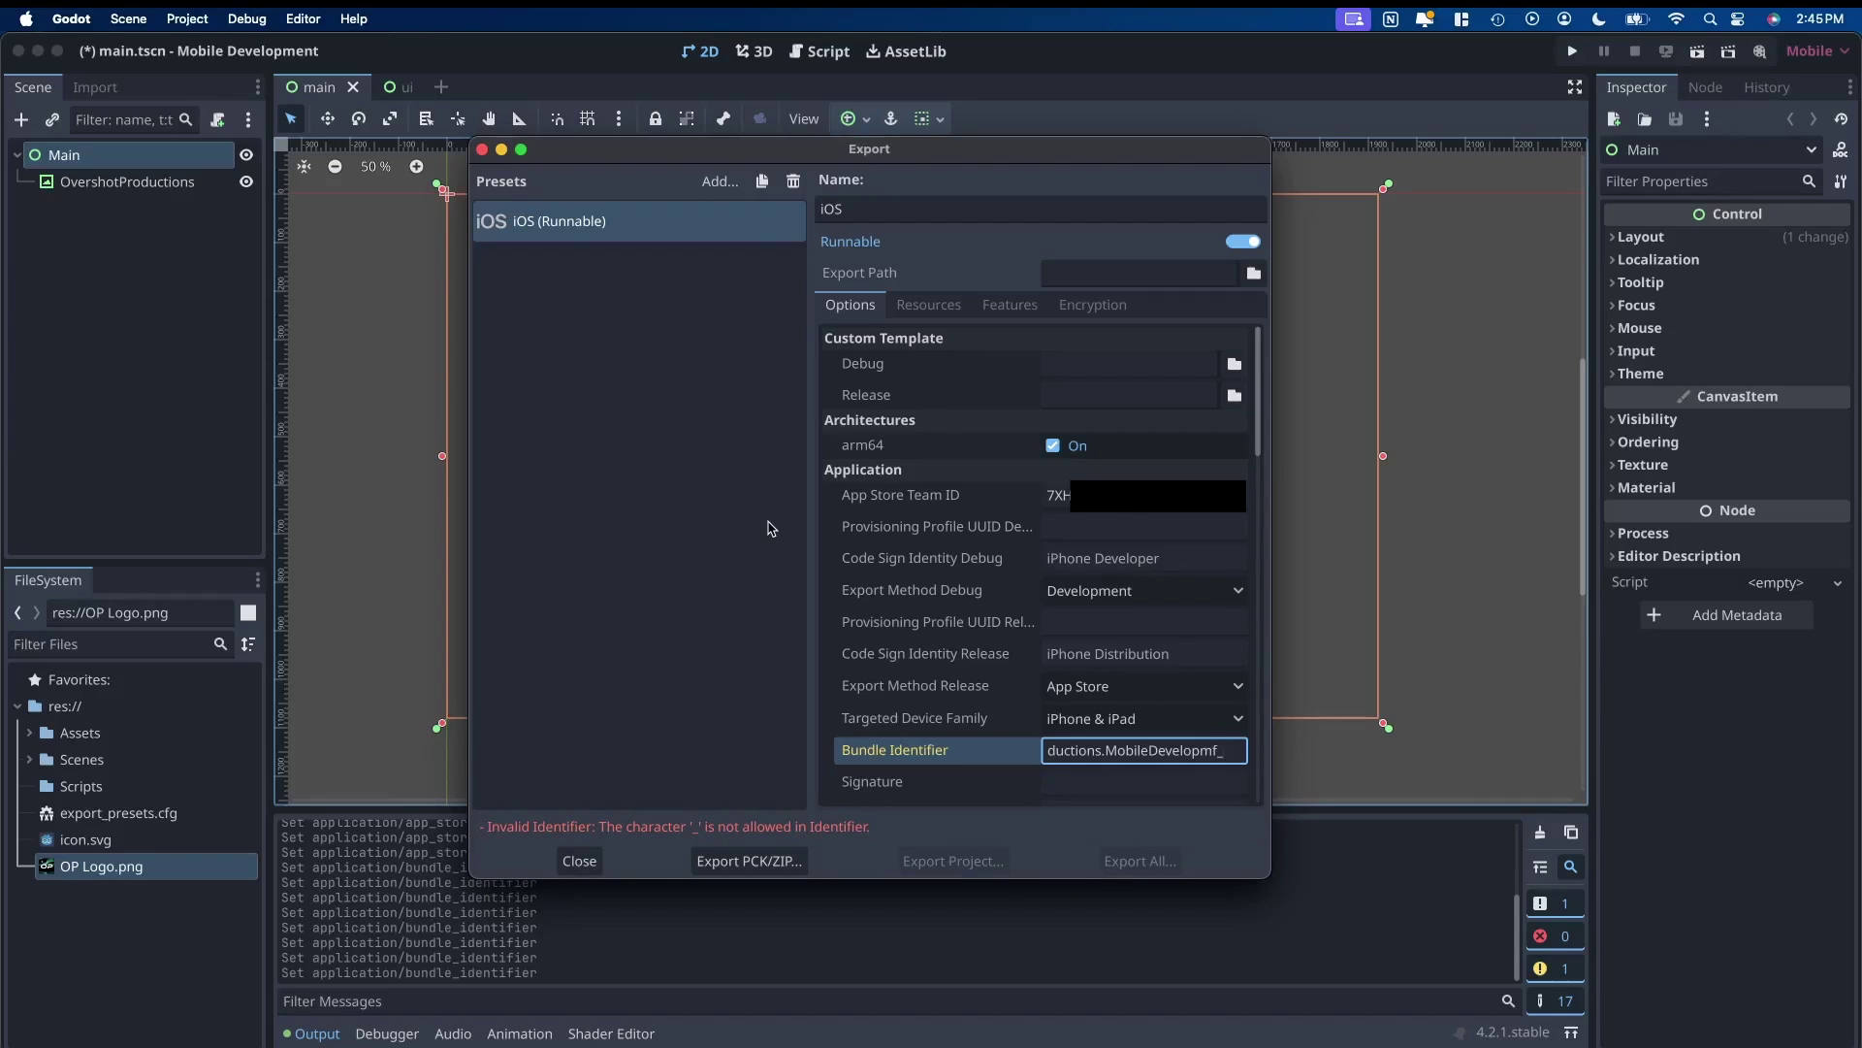
{"action": "key", "text": "BackSpace"}
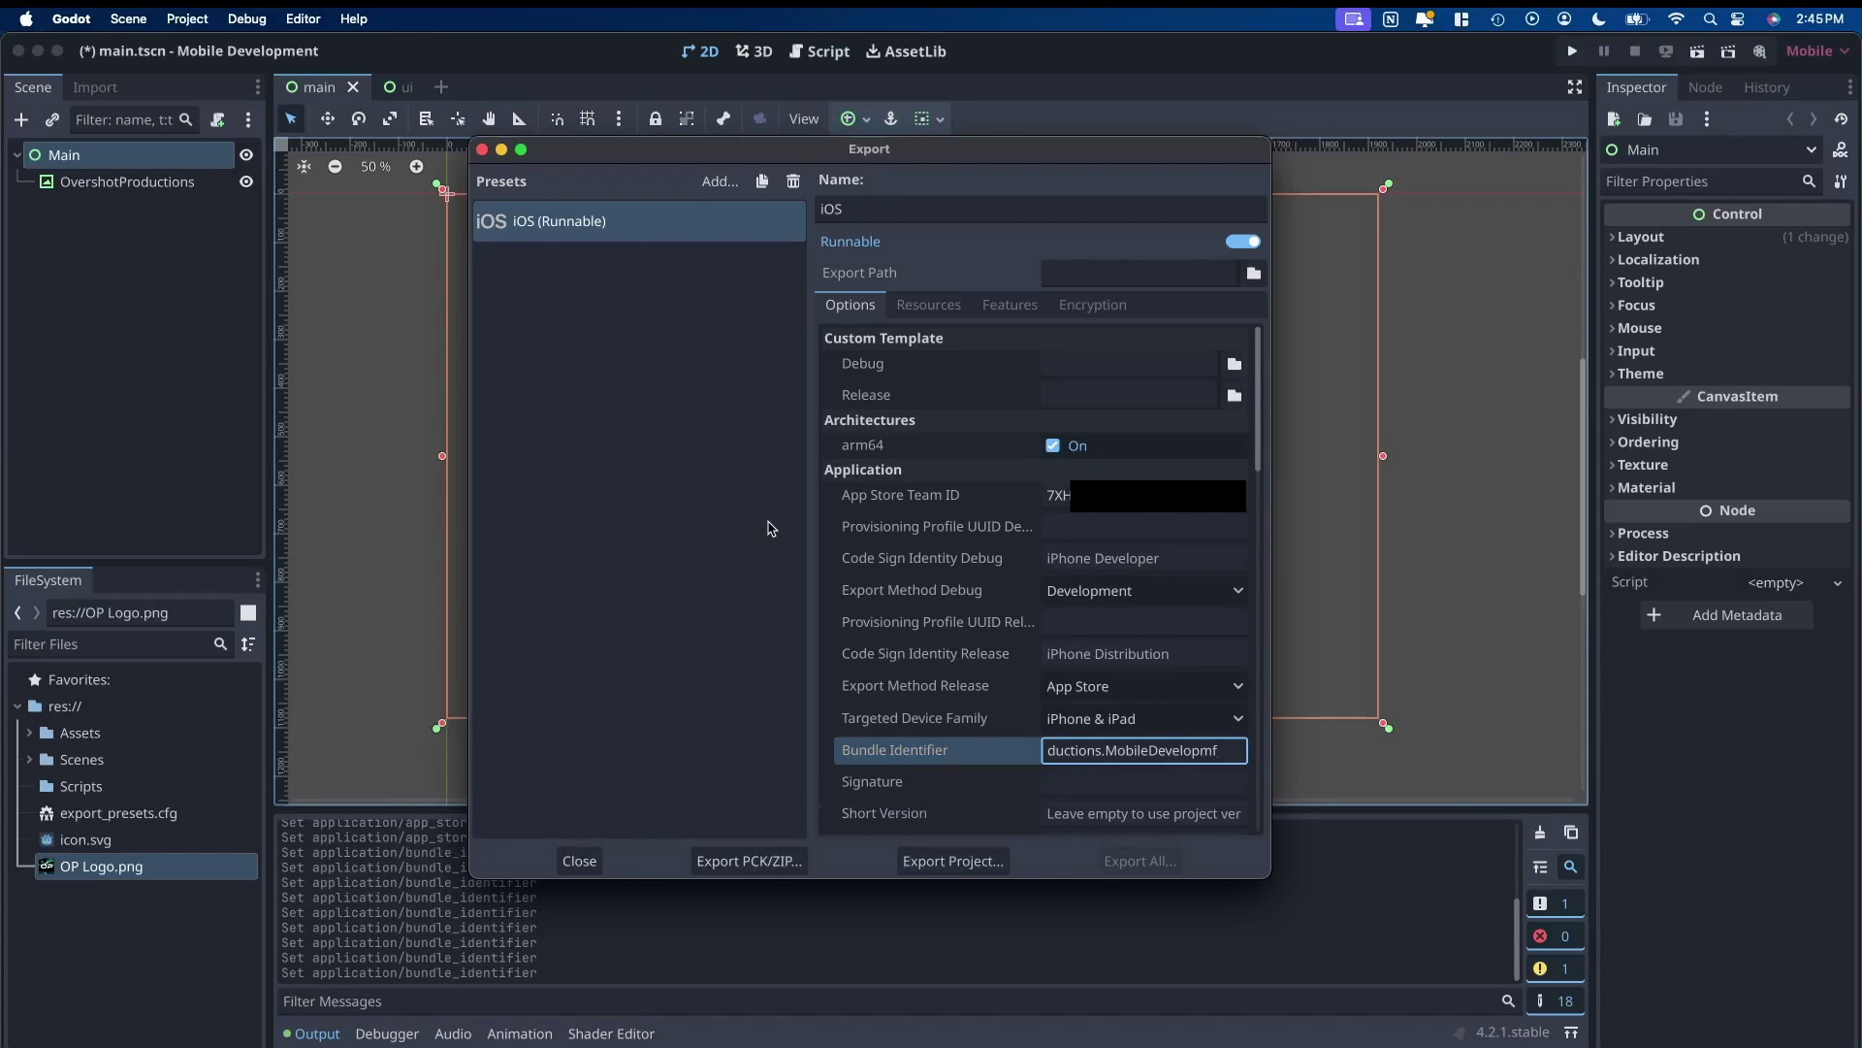
{"action": "key", "text": "BackSpace"}
{"action": "type", "text": "ent_"}
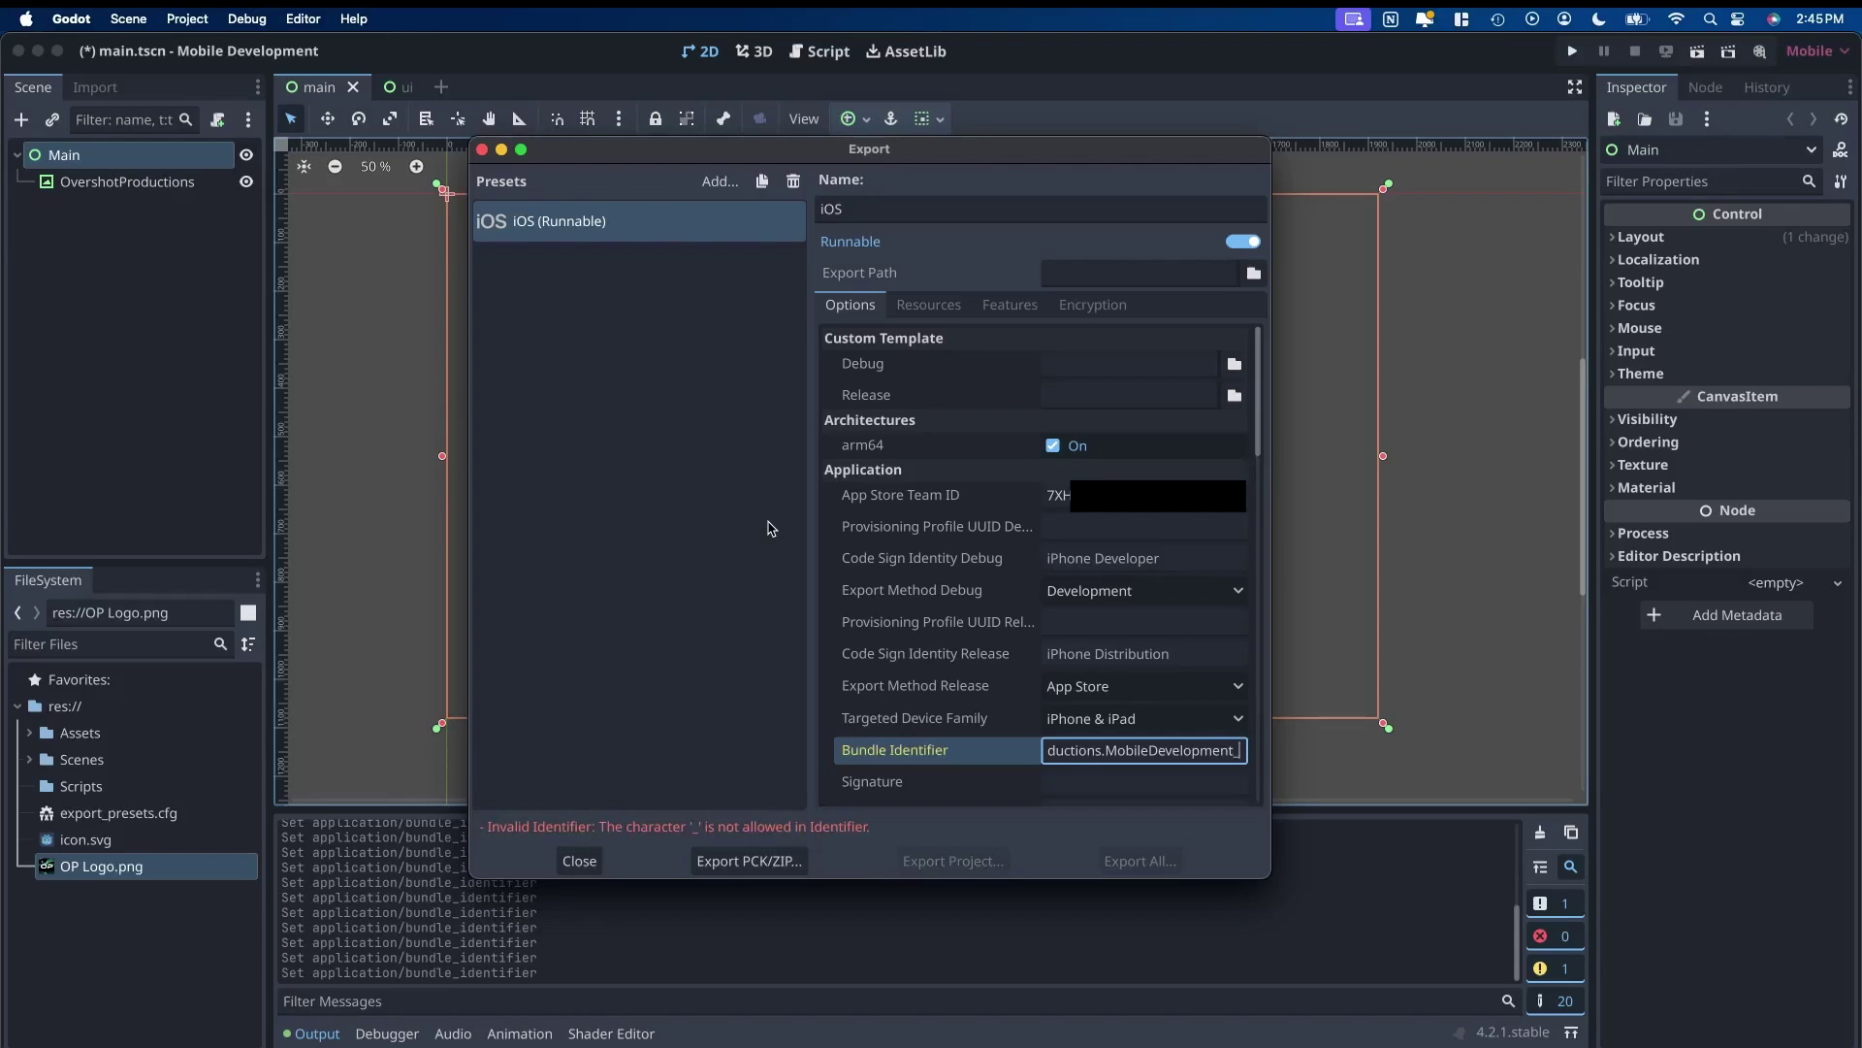
{"action": "key", "text": "BackSpace"}
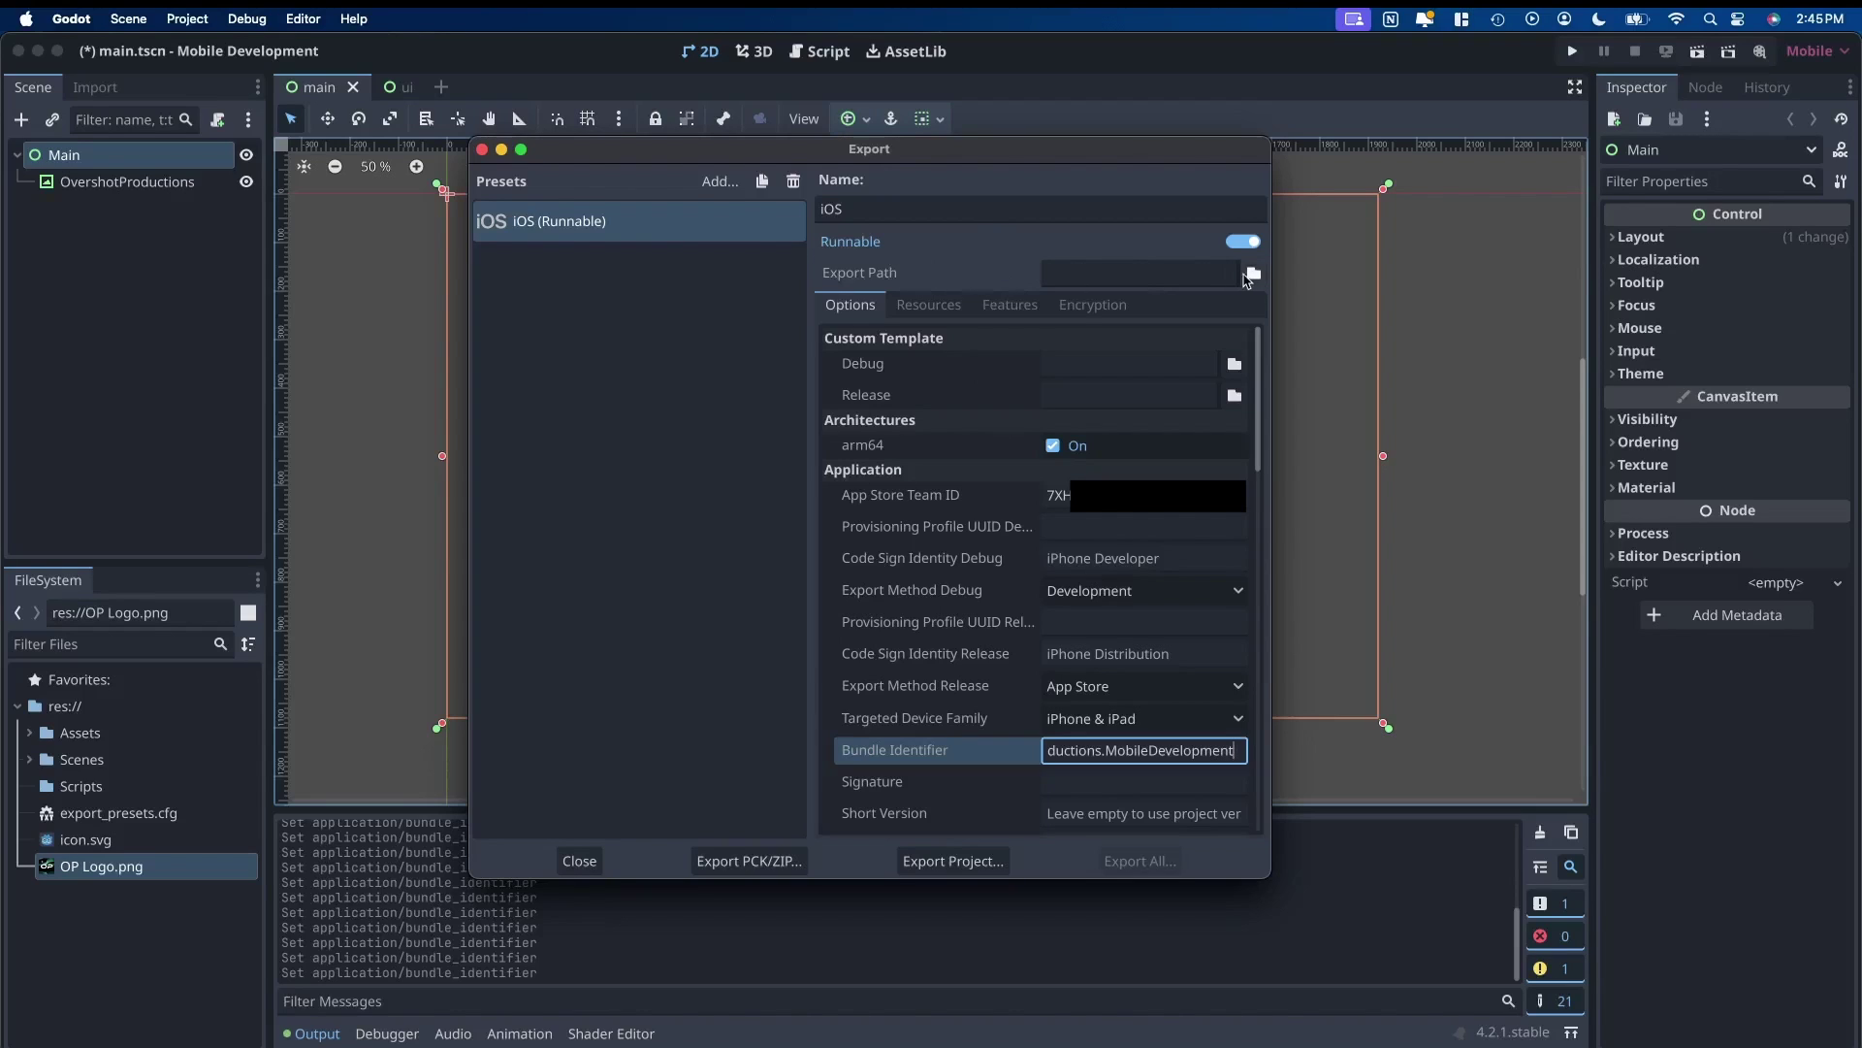
Browse to Mobile Development Exports and create a new 'iOS' folder for the export
{"action": "left_click", "coordinate": [1253, 274]}
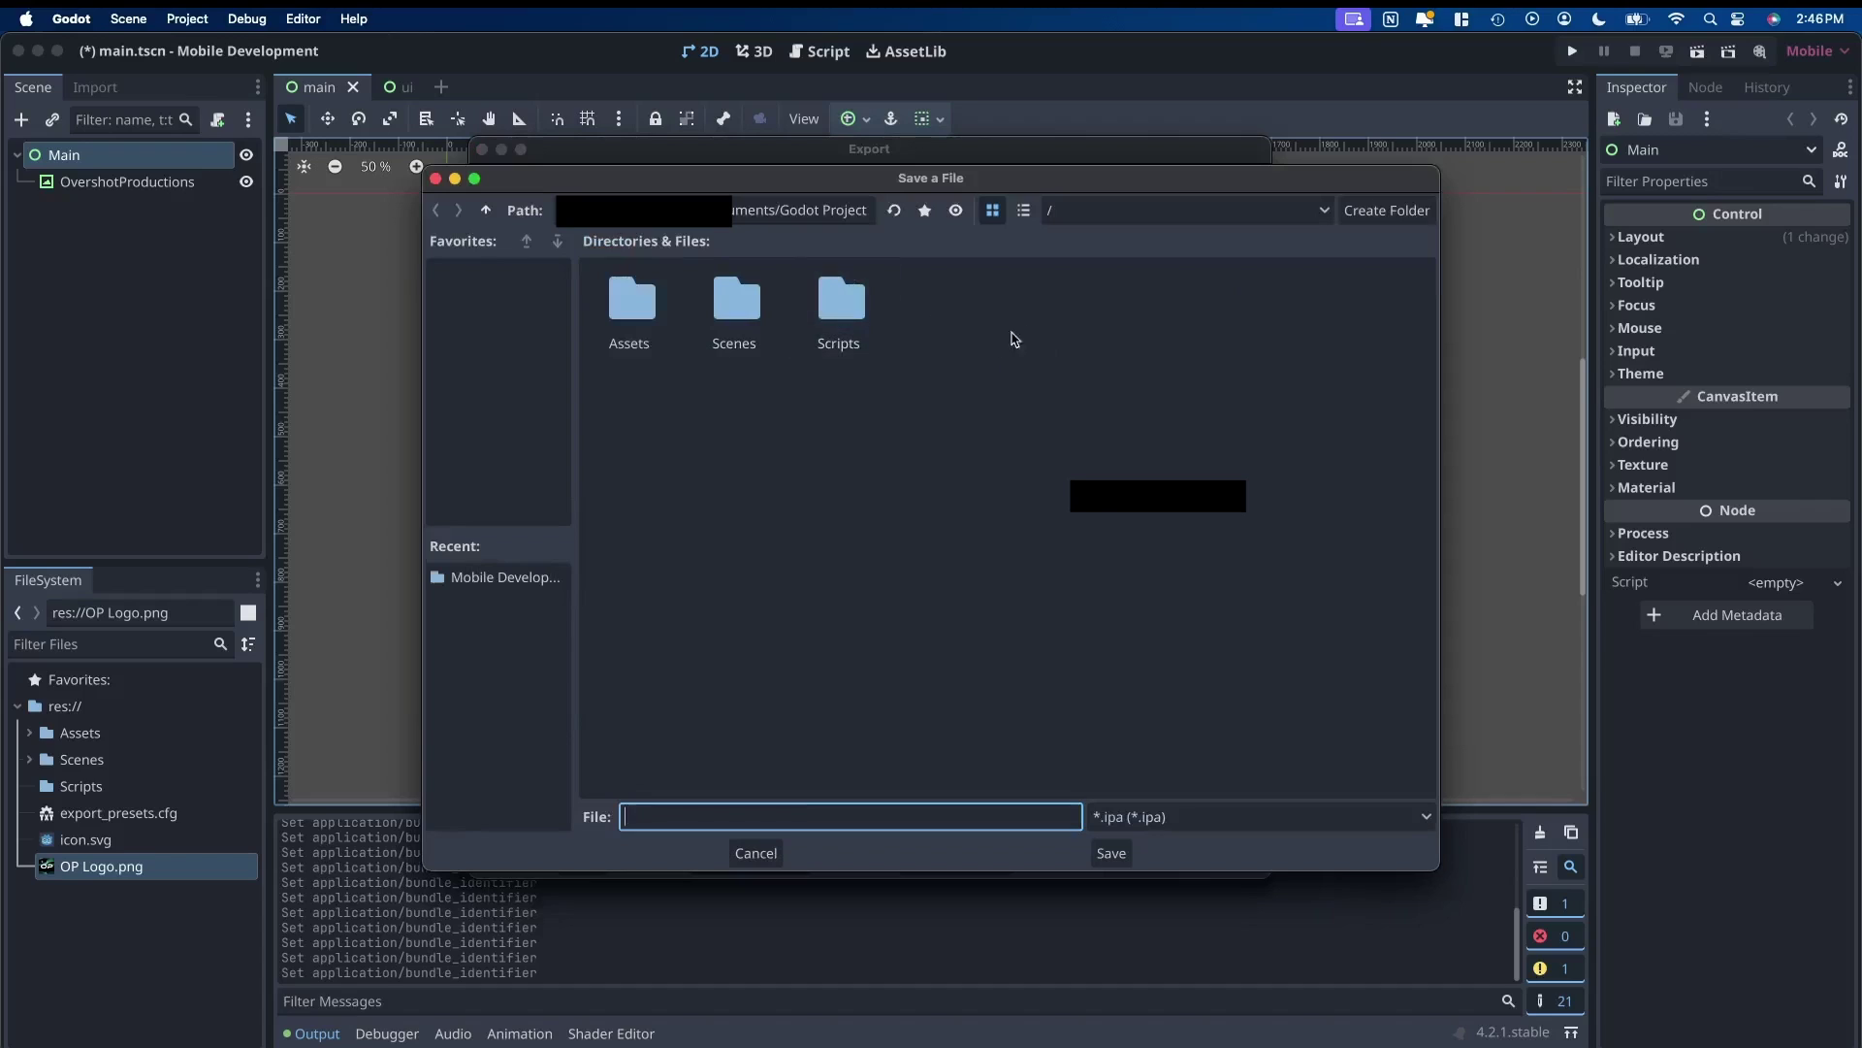
{"action": "left_click", "coordinate": [1034, 328]}
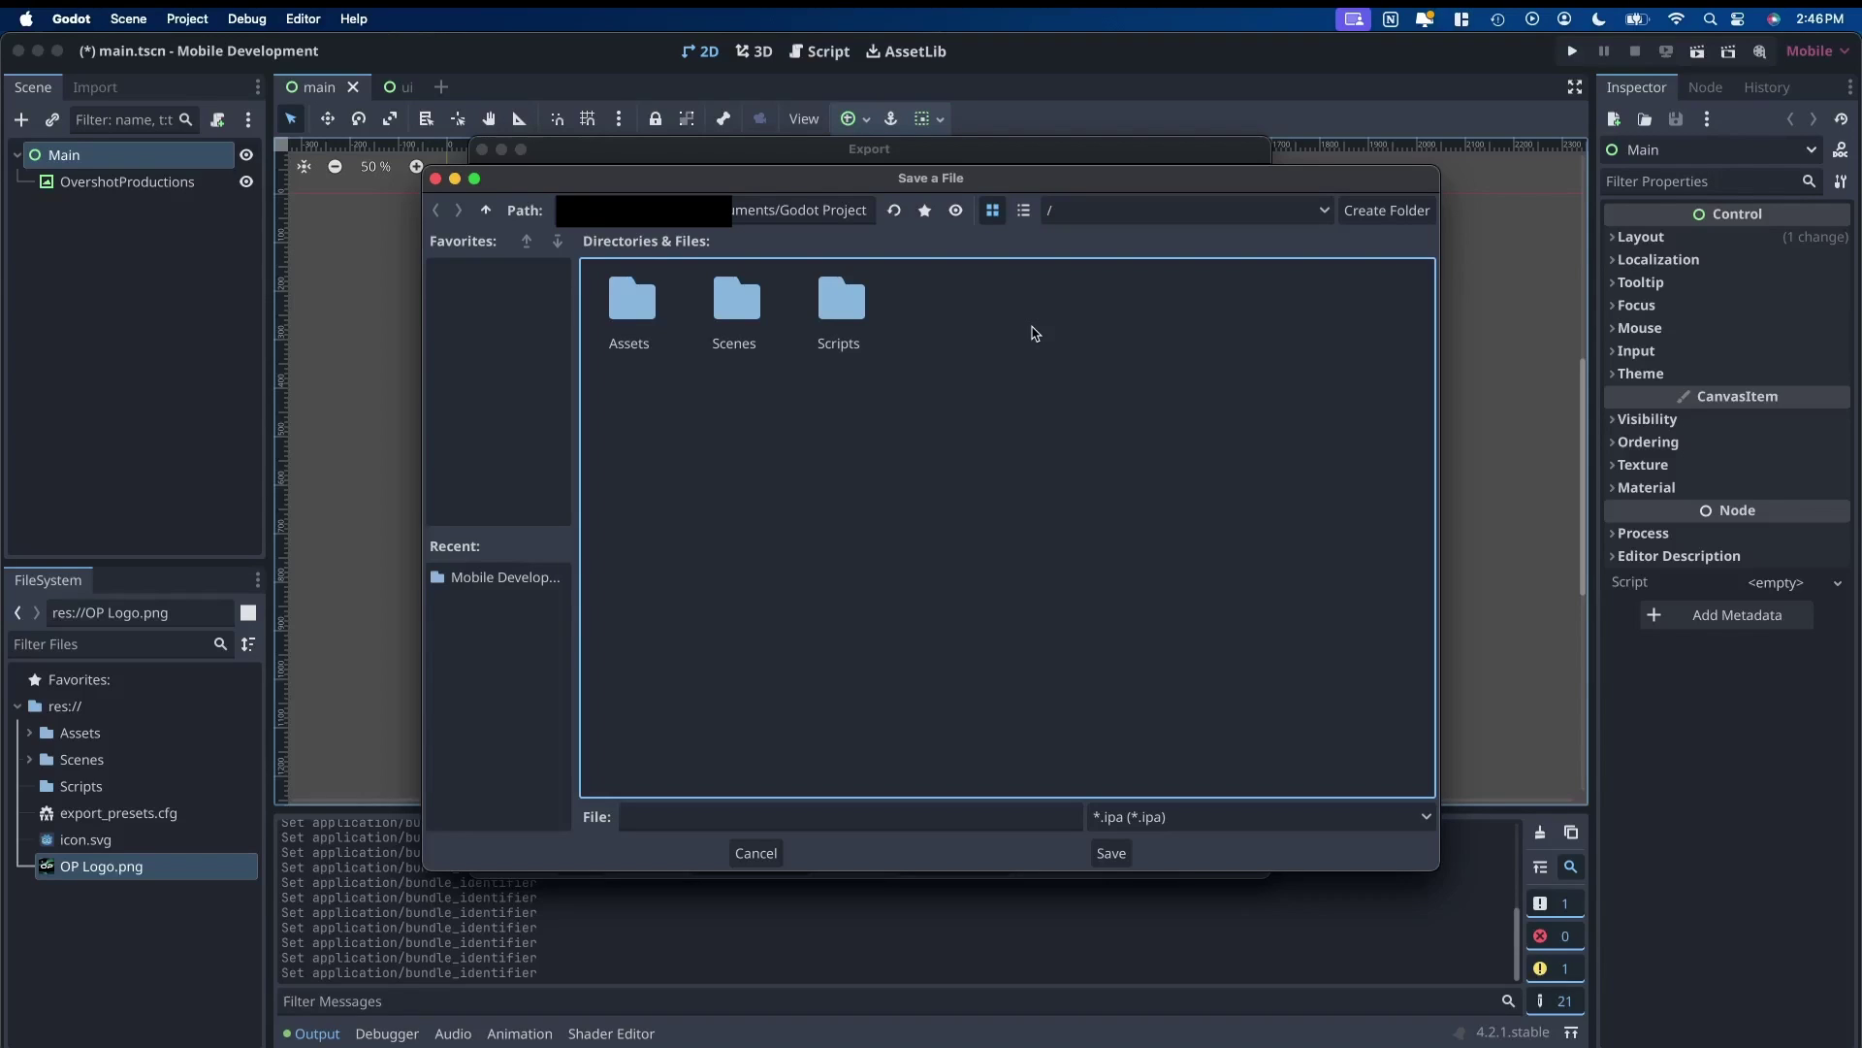
{"action": "left_click", "coordinate": [488, 213]}
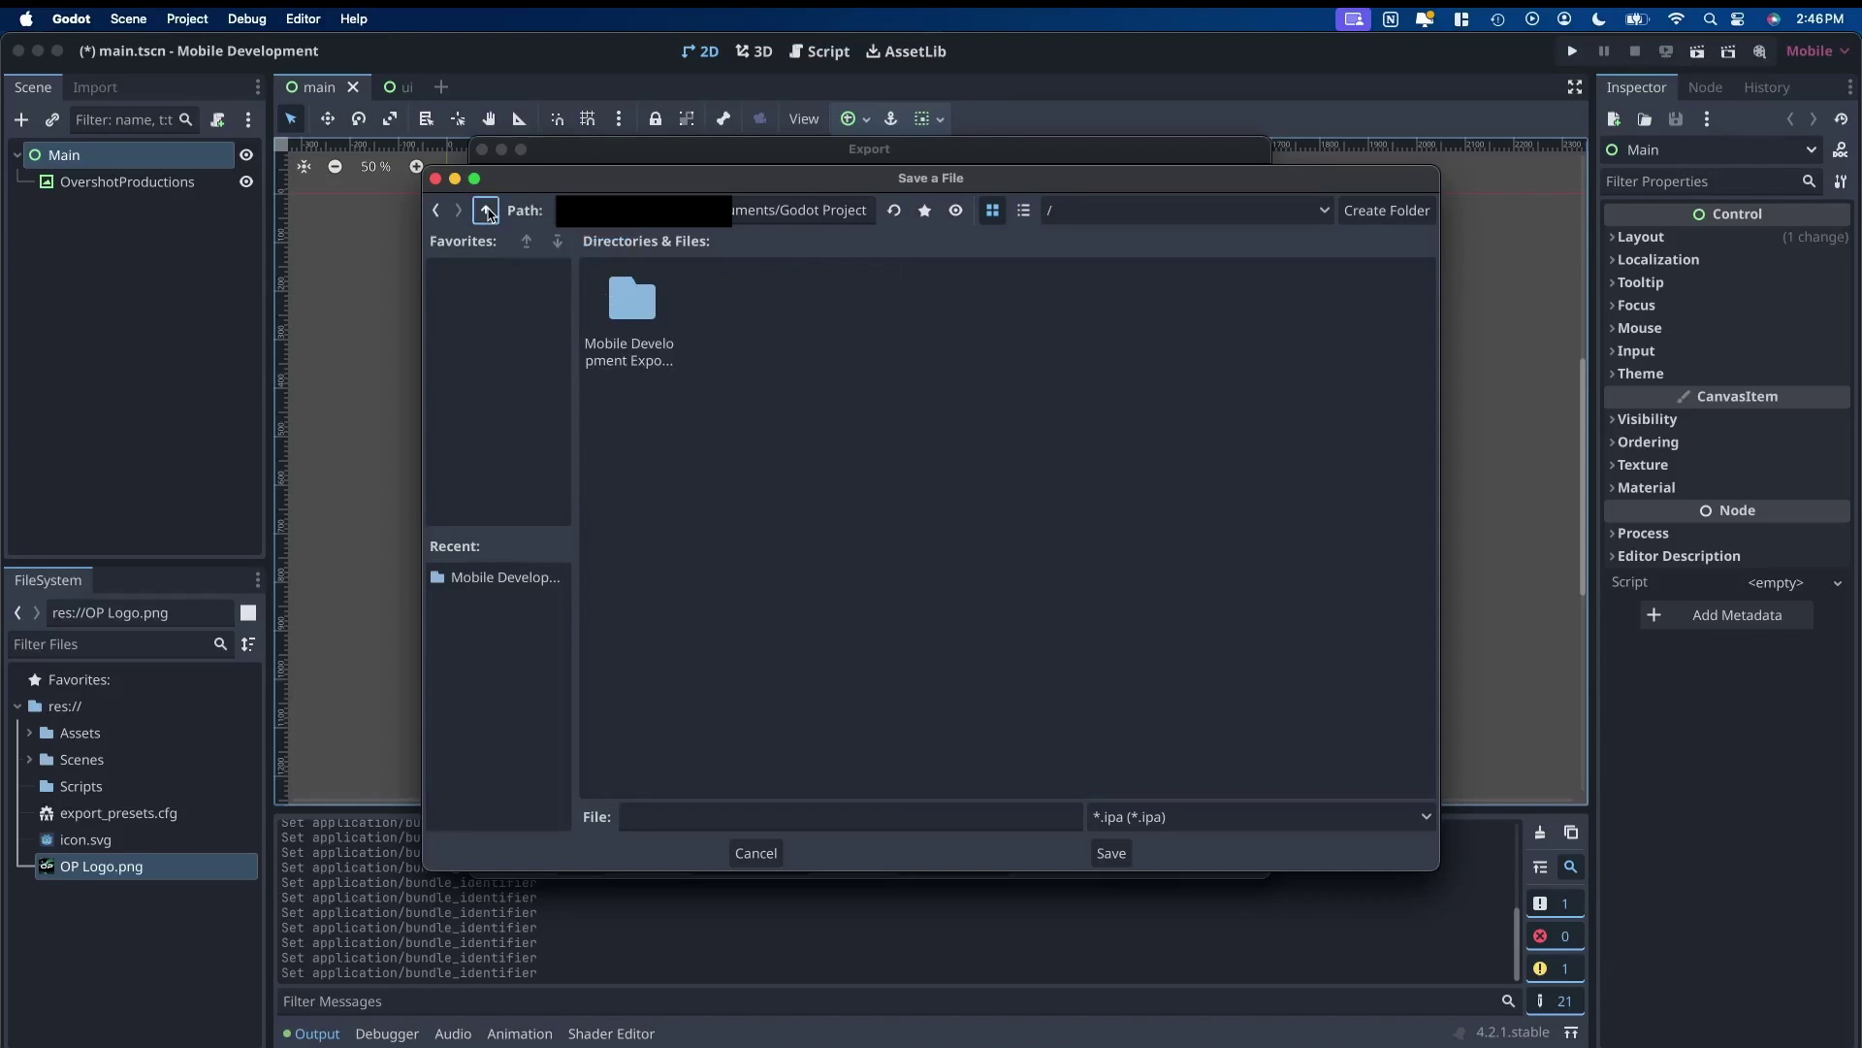
{"action": "left_click", "coordinate": [788, 308]}
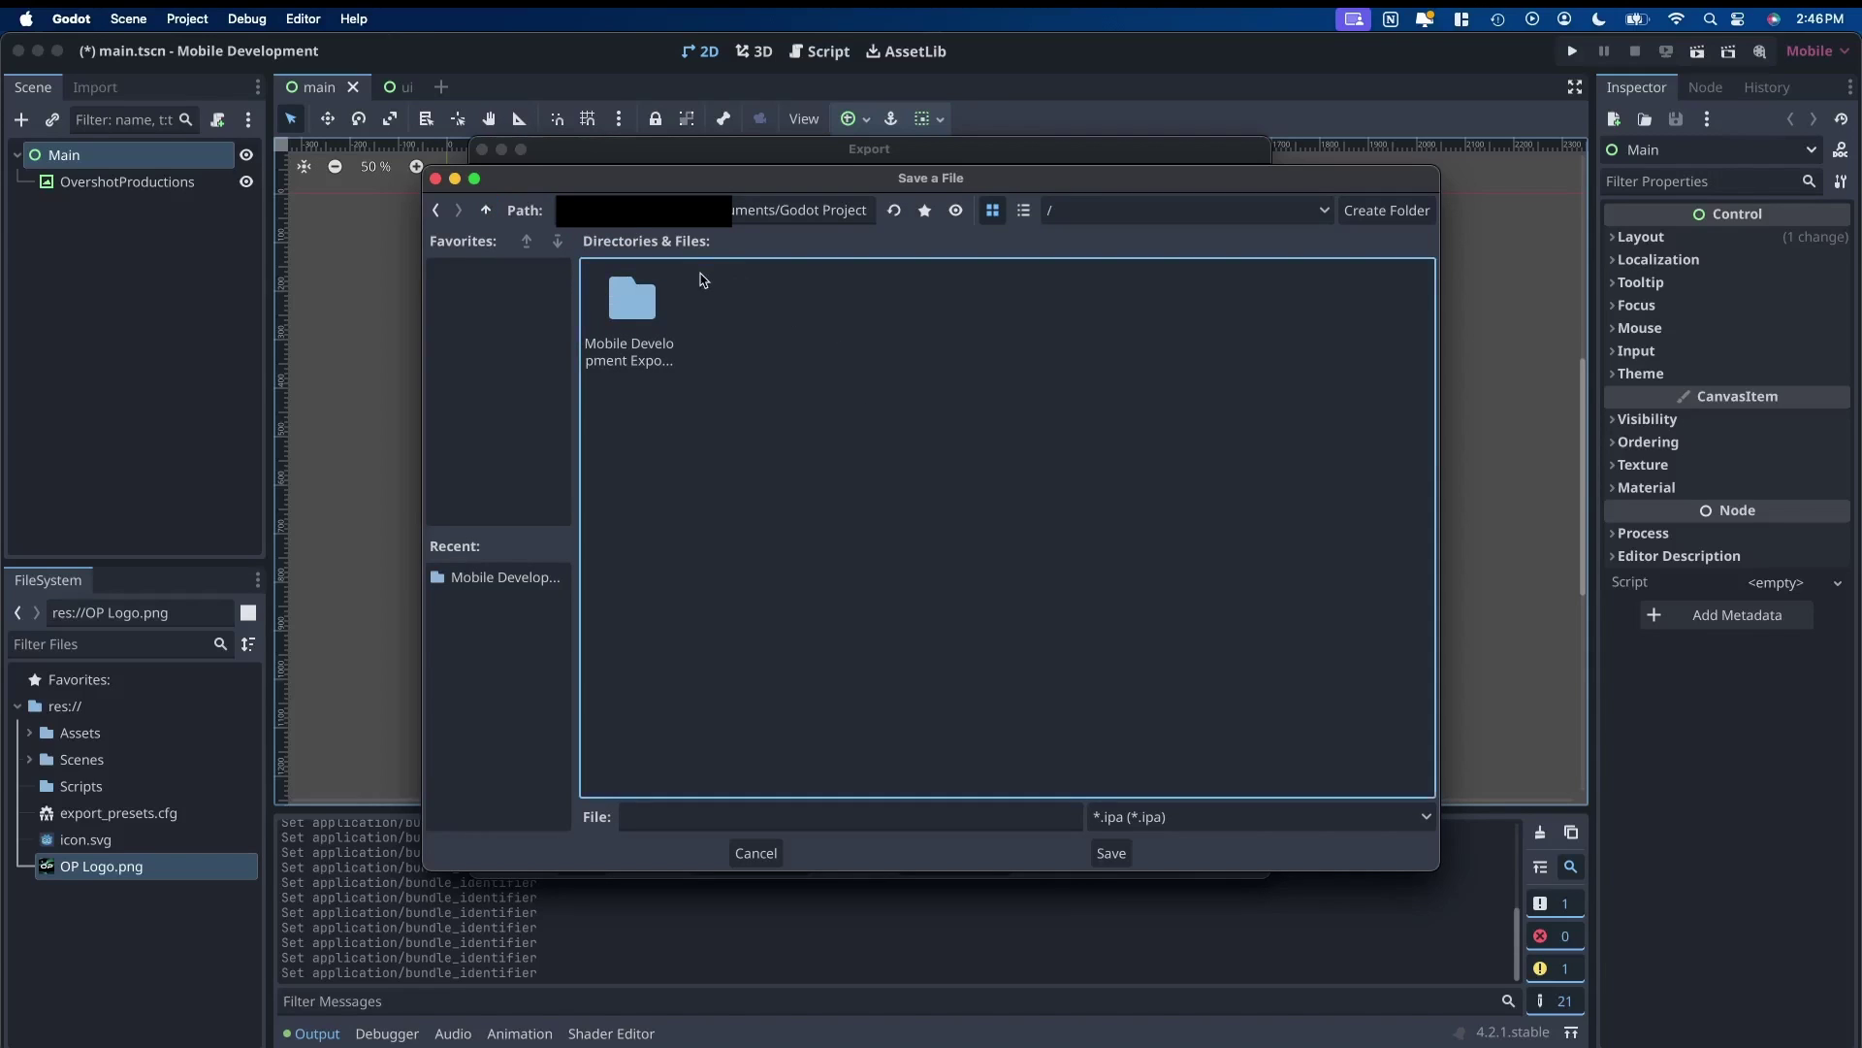
{"action": "double_click", "coordinate": [630, 311]}
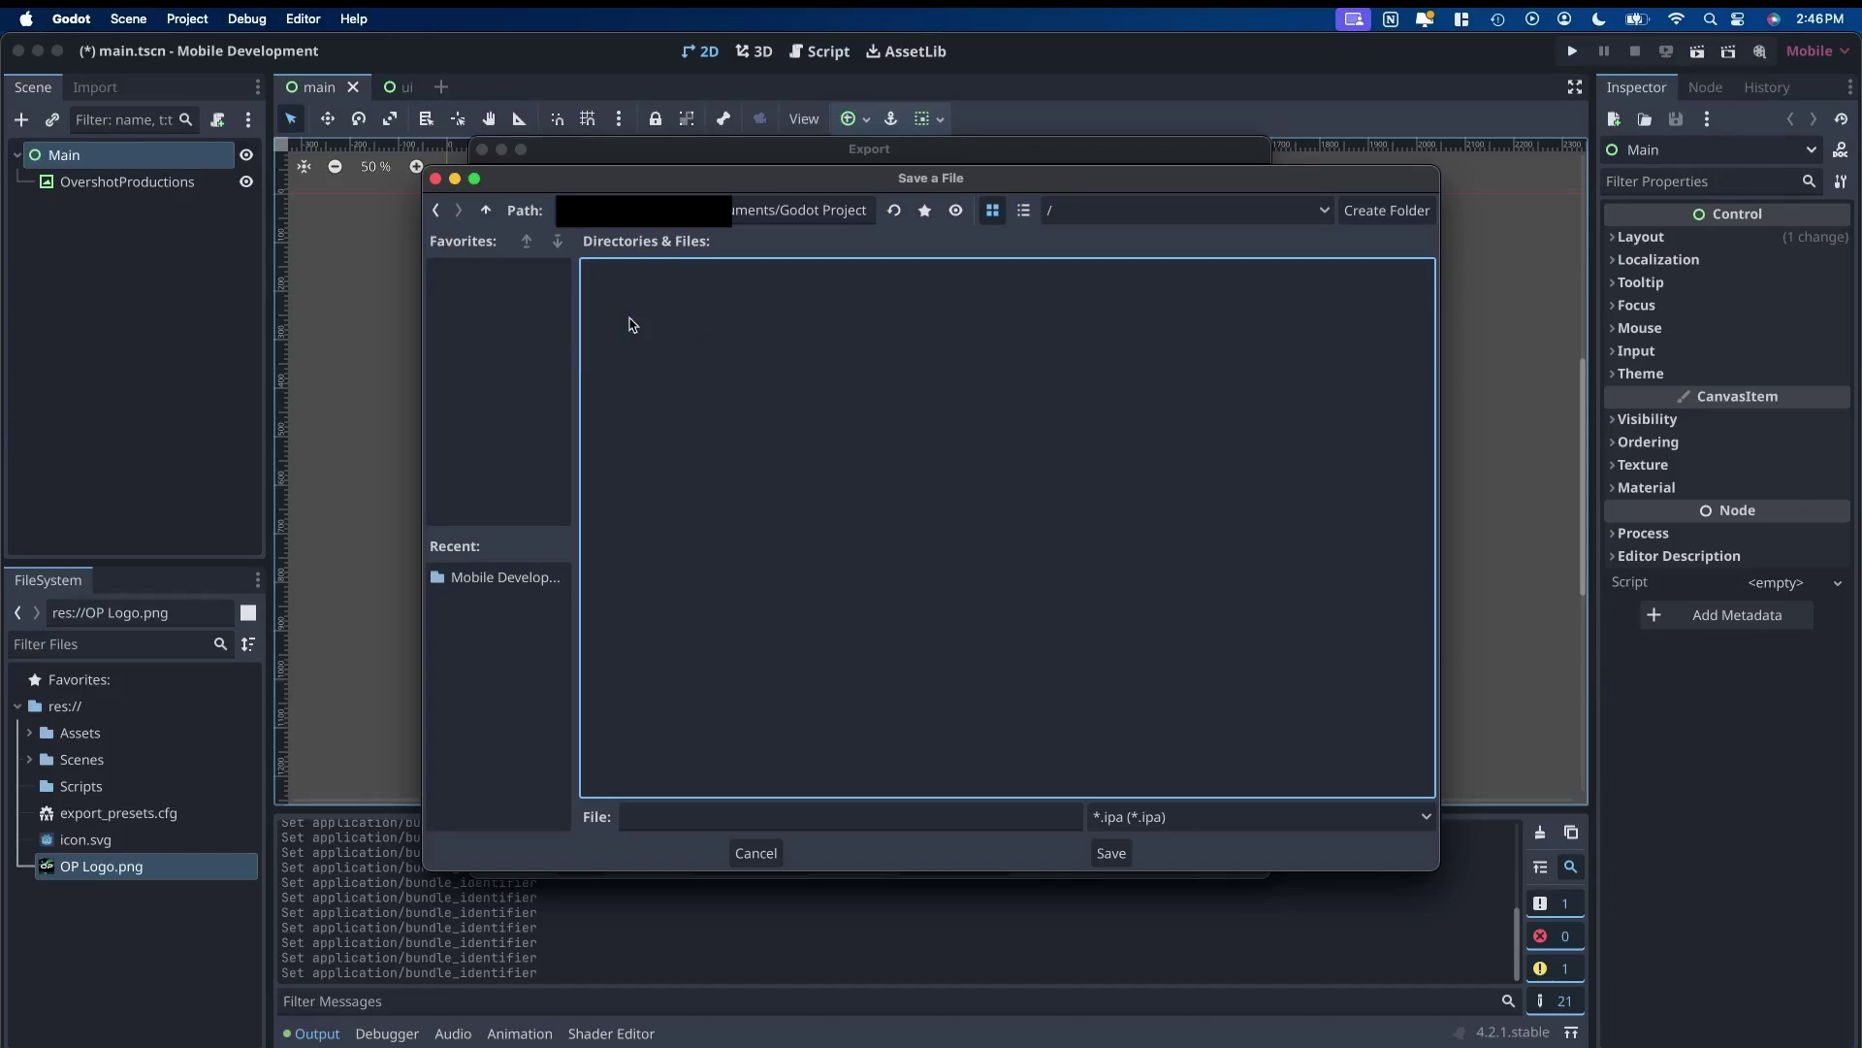
{"action": "left_click", "coordinate": [1394, 217]}
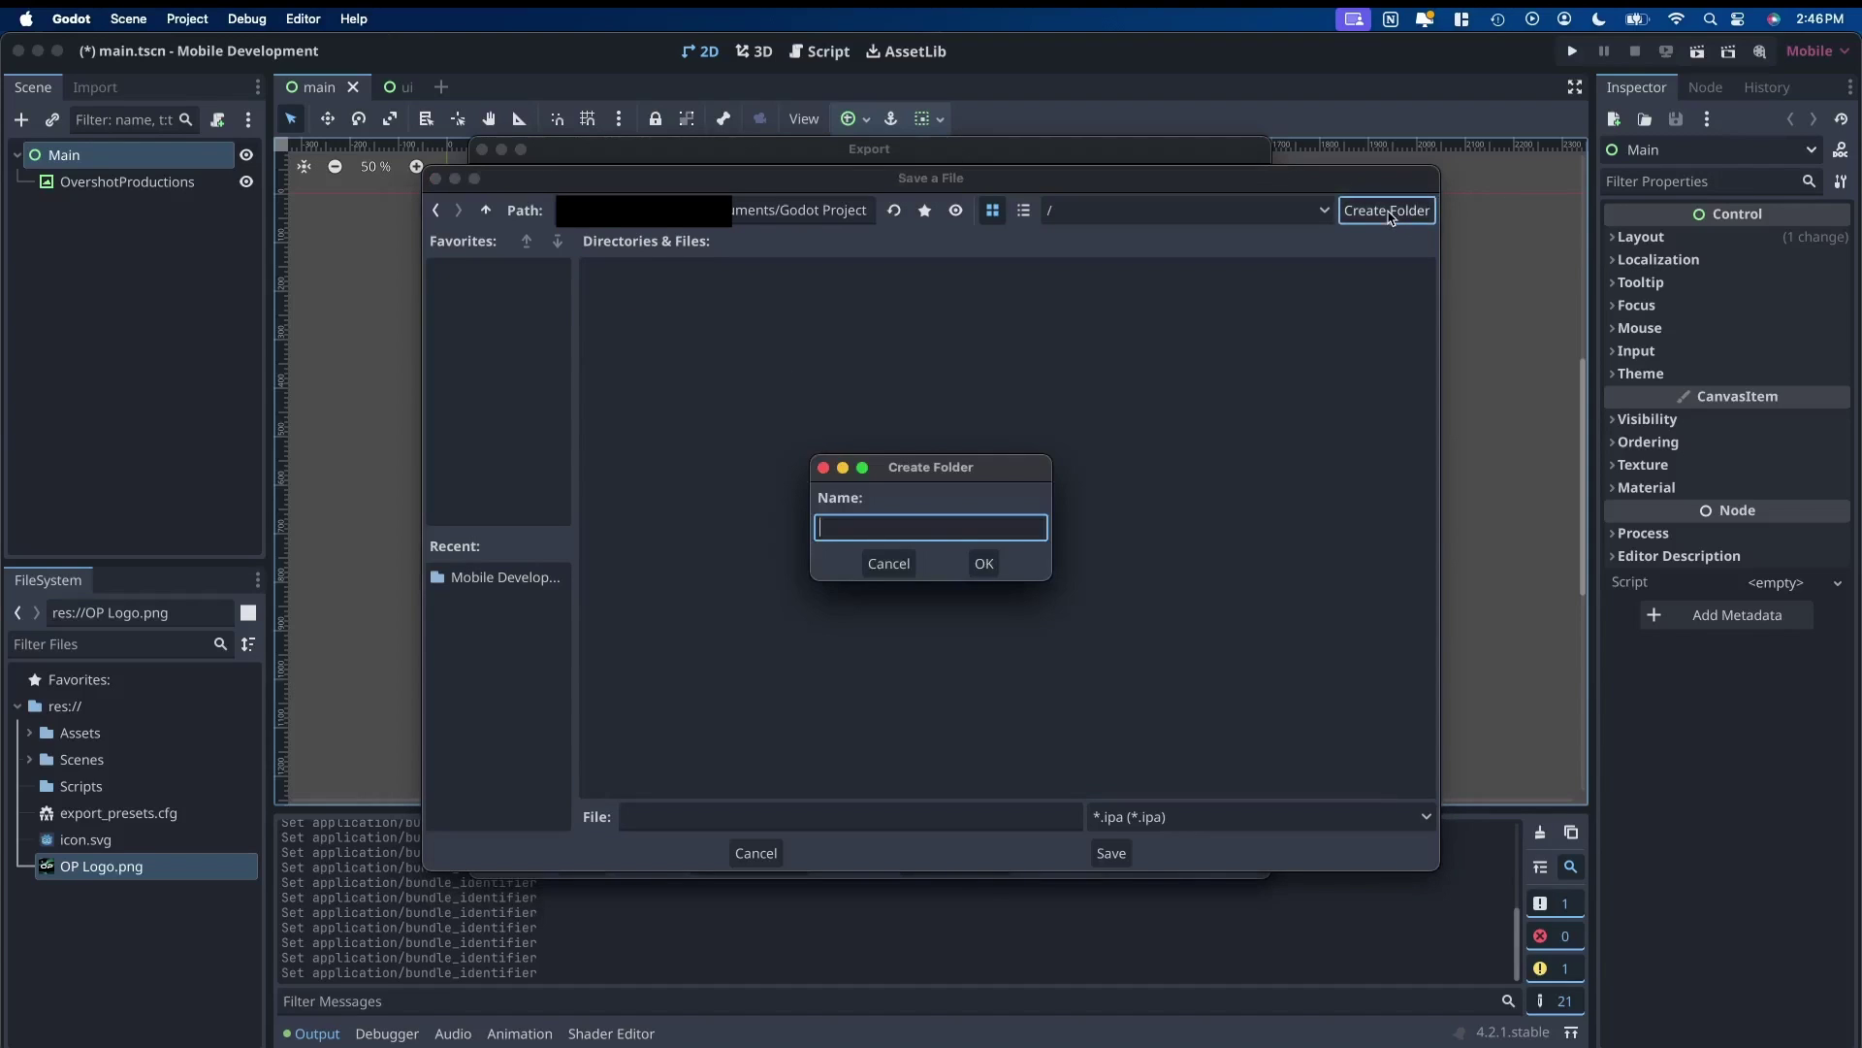
{"action": "type", "text": "iOS"}
{"action": "left_click", "coordinate": [982, 563]}
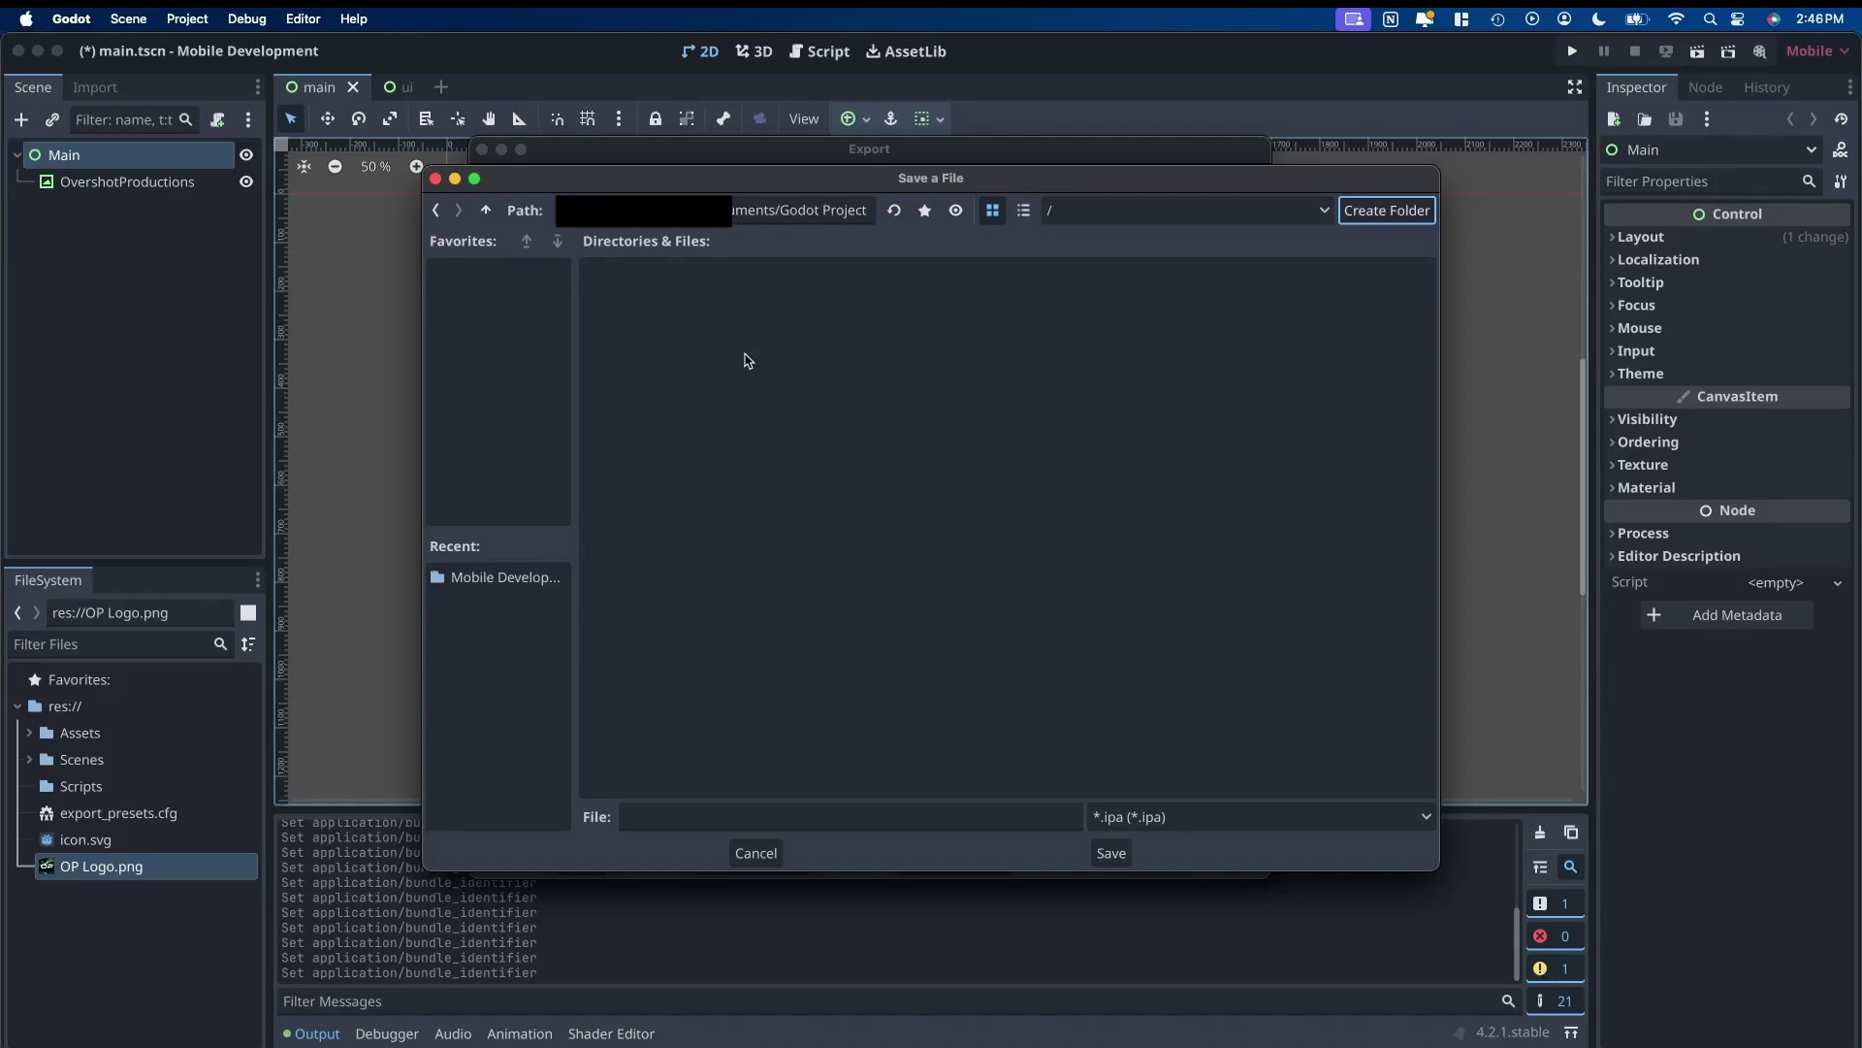
Name the export file Mobile_Development and save the export path
{"action": "left_click", "coordinate": [692, 814]}
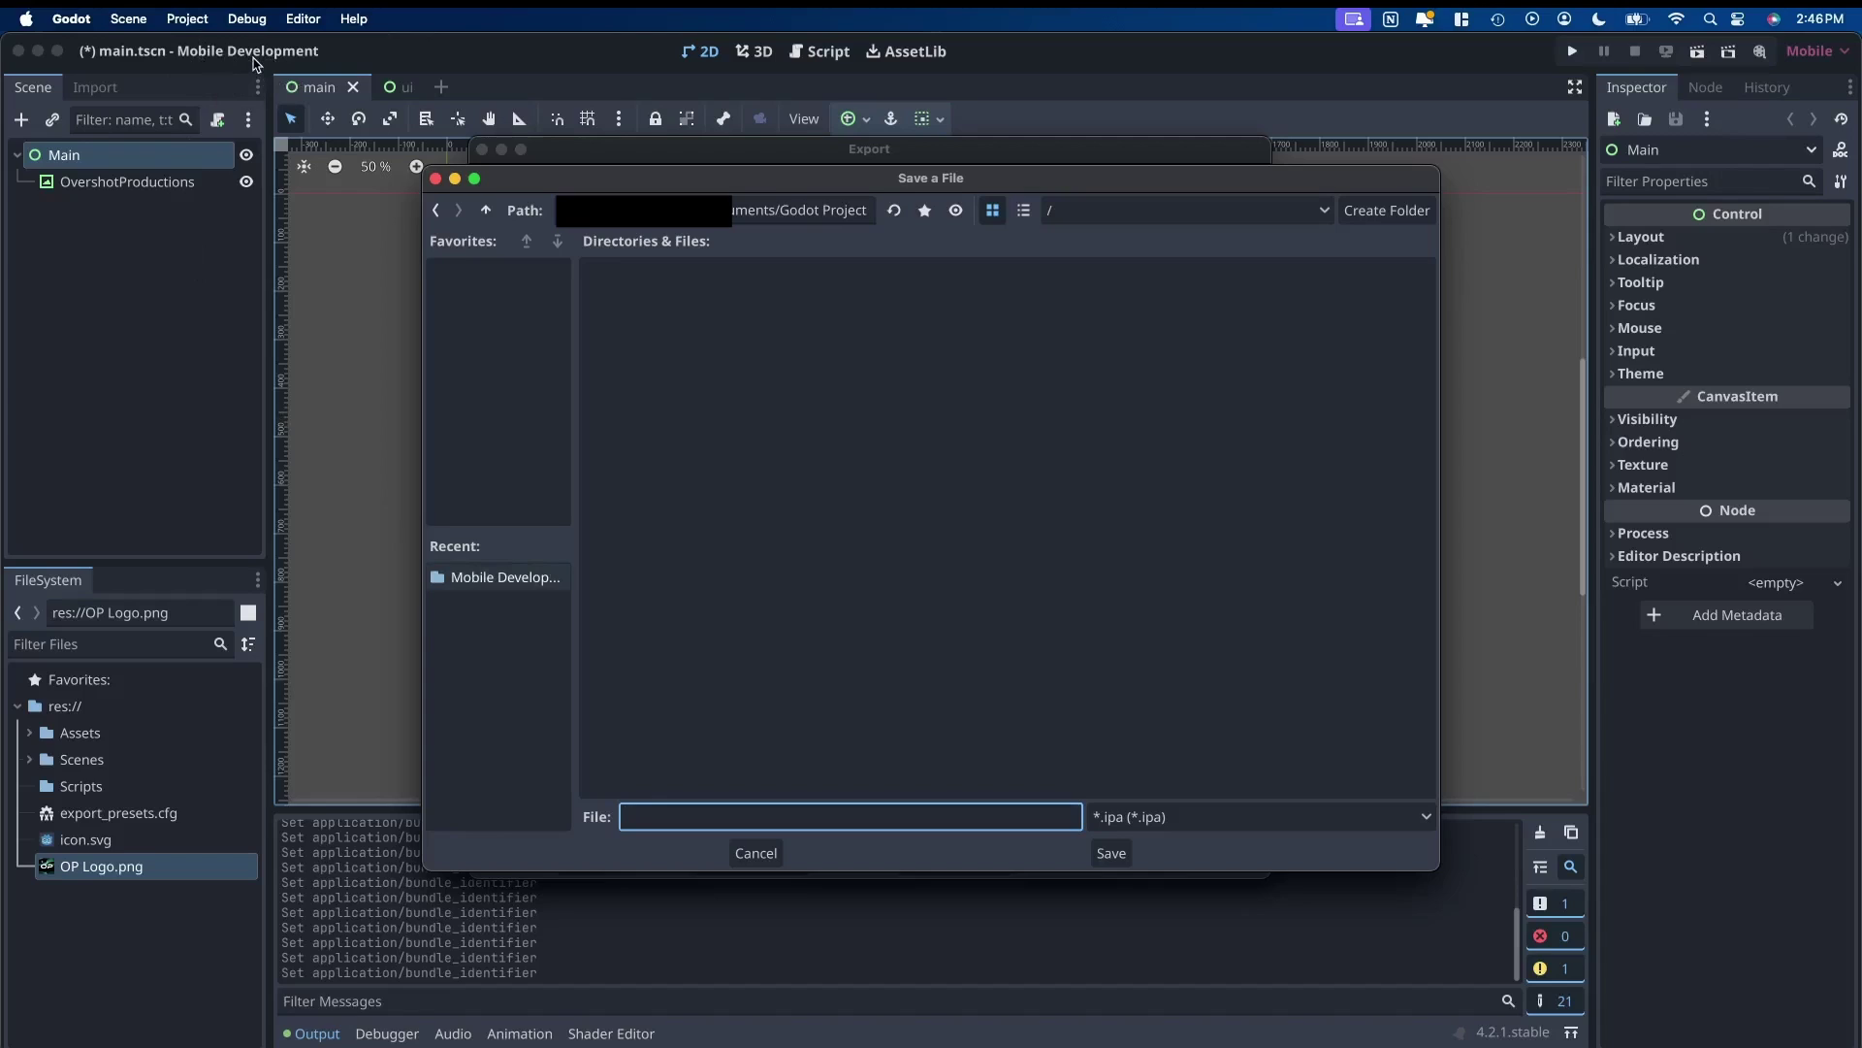
{"action": "type", "text": "Mobnile_"}
{"action": "key", "text": "super+a"}
{"action": "type", "text": "Mobile_Development"}
{"action": "left_click", "coordinate": [1111, 852]}
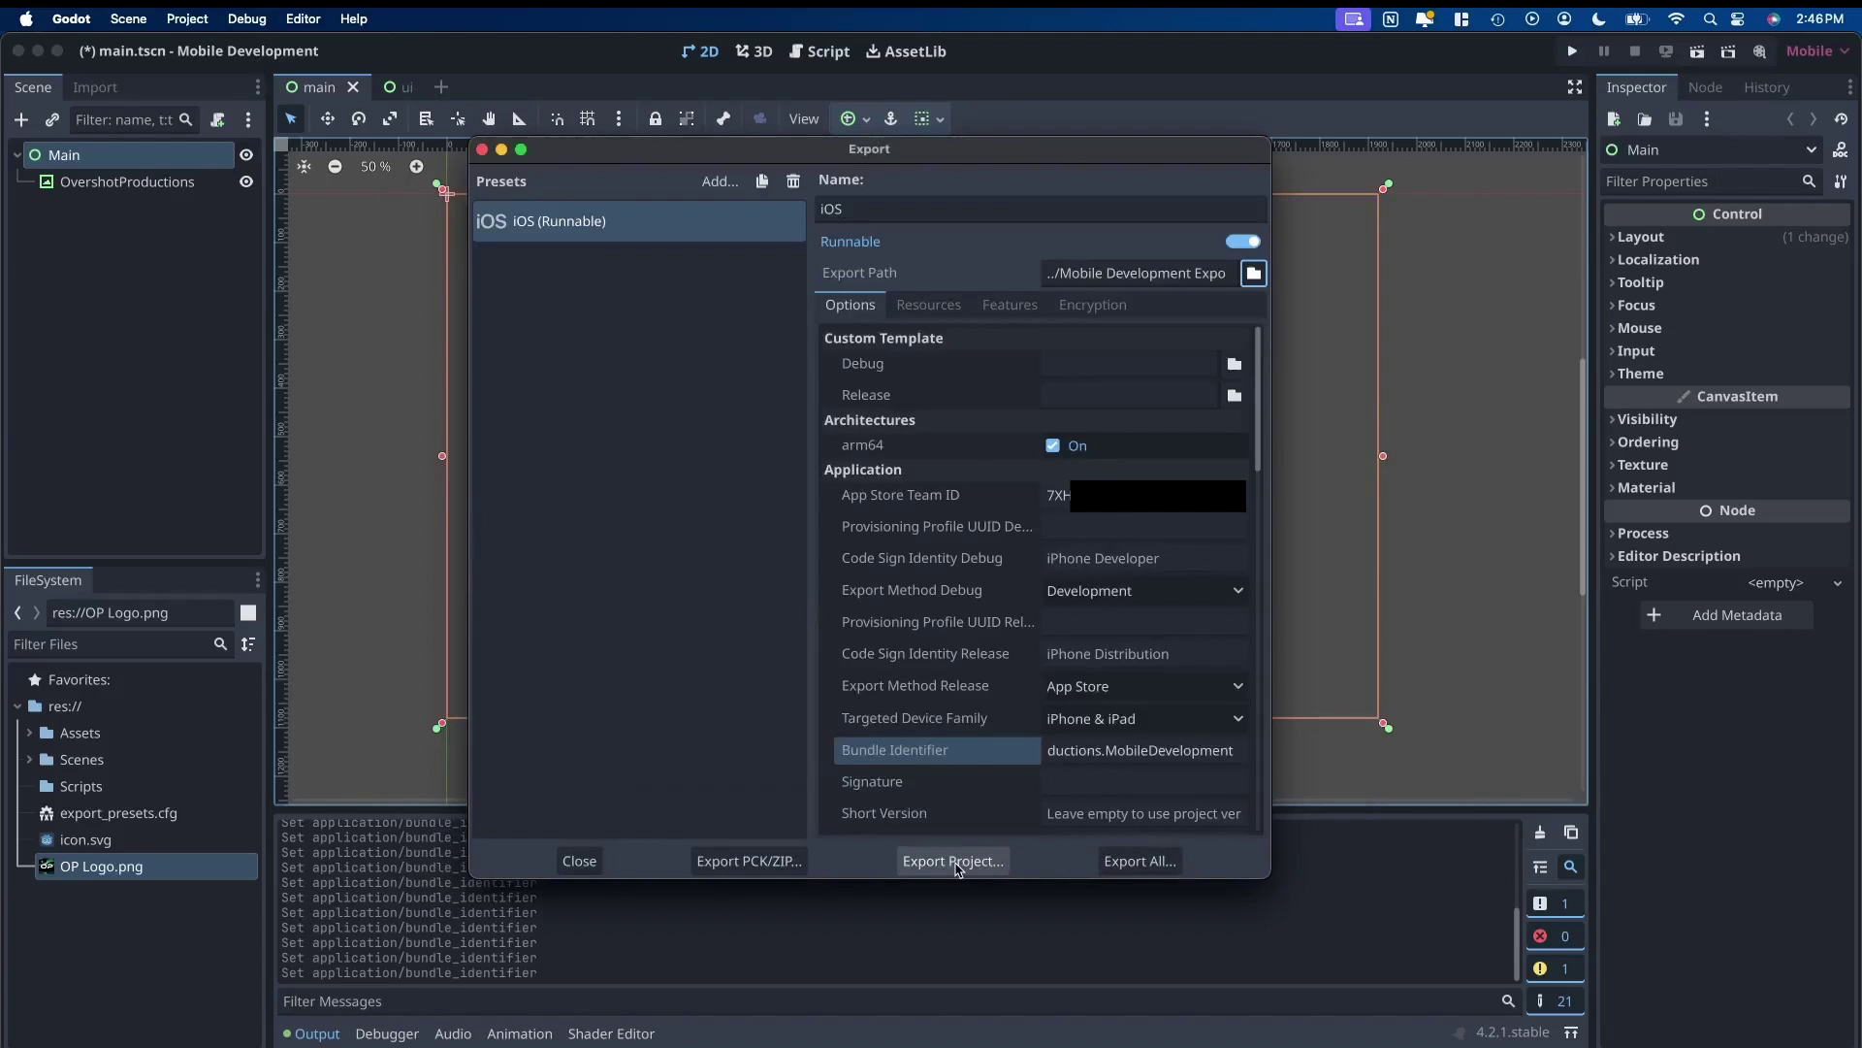
Export the iOS project as Mobile_Development.ipa with Export With Debug enabled
{"action": "left_click", "coordinate": [953, 862]}
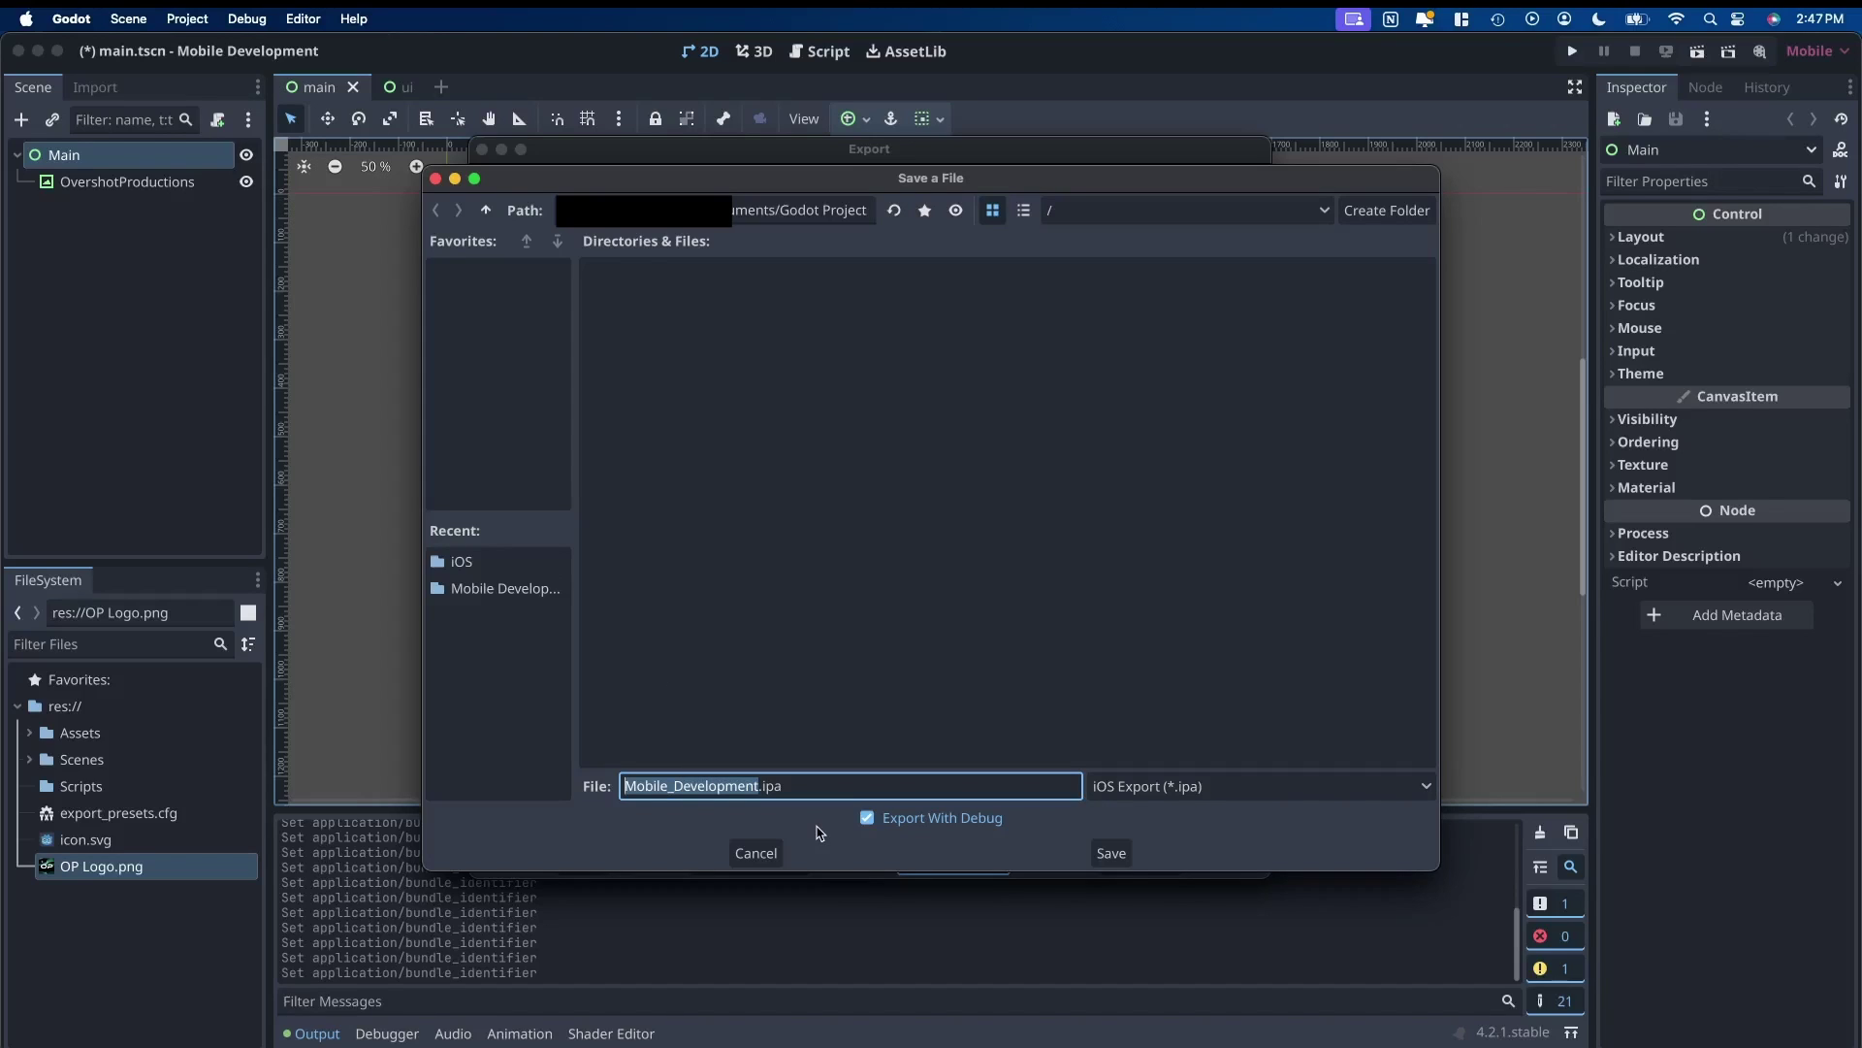
{"action": "left_click", "coordinate": [1116, 854]}
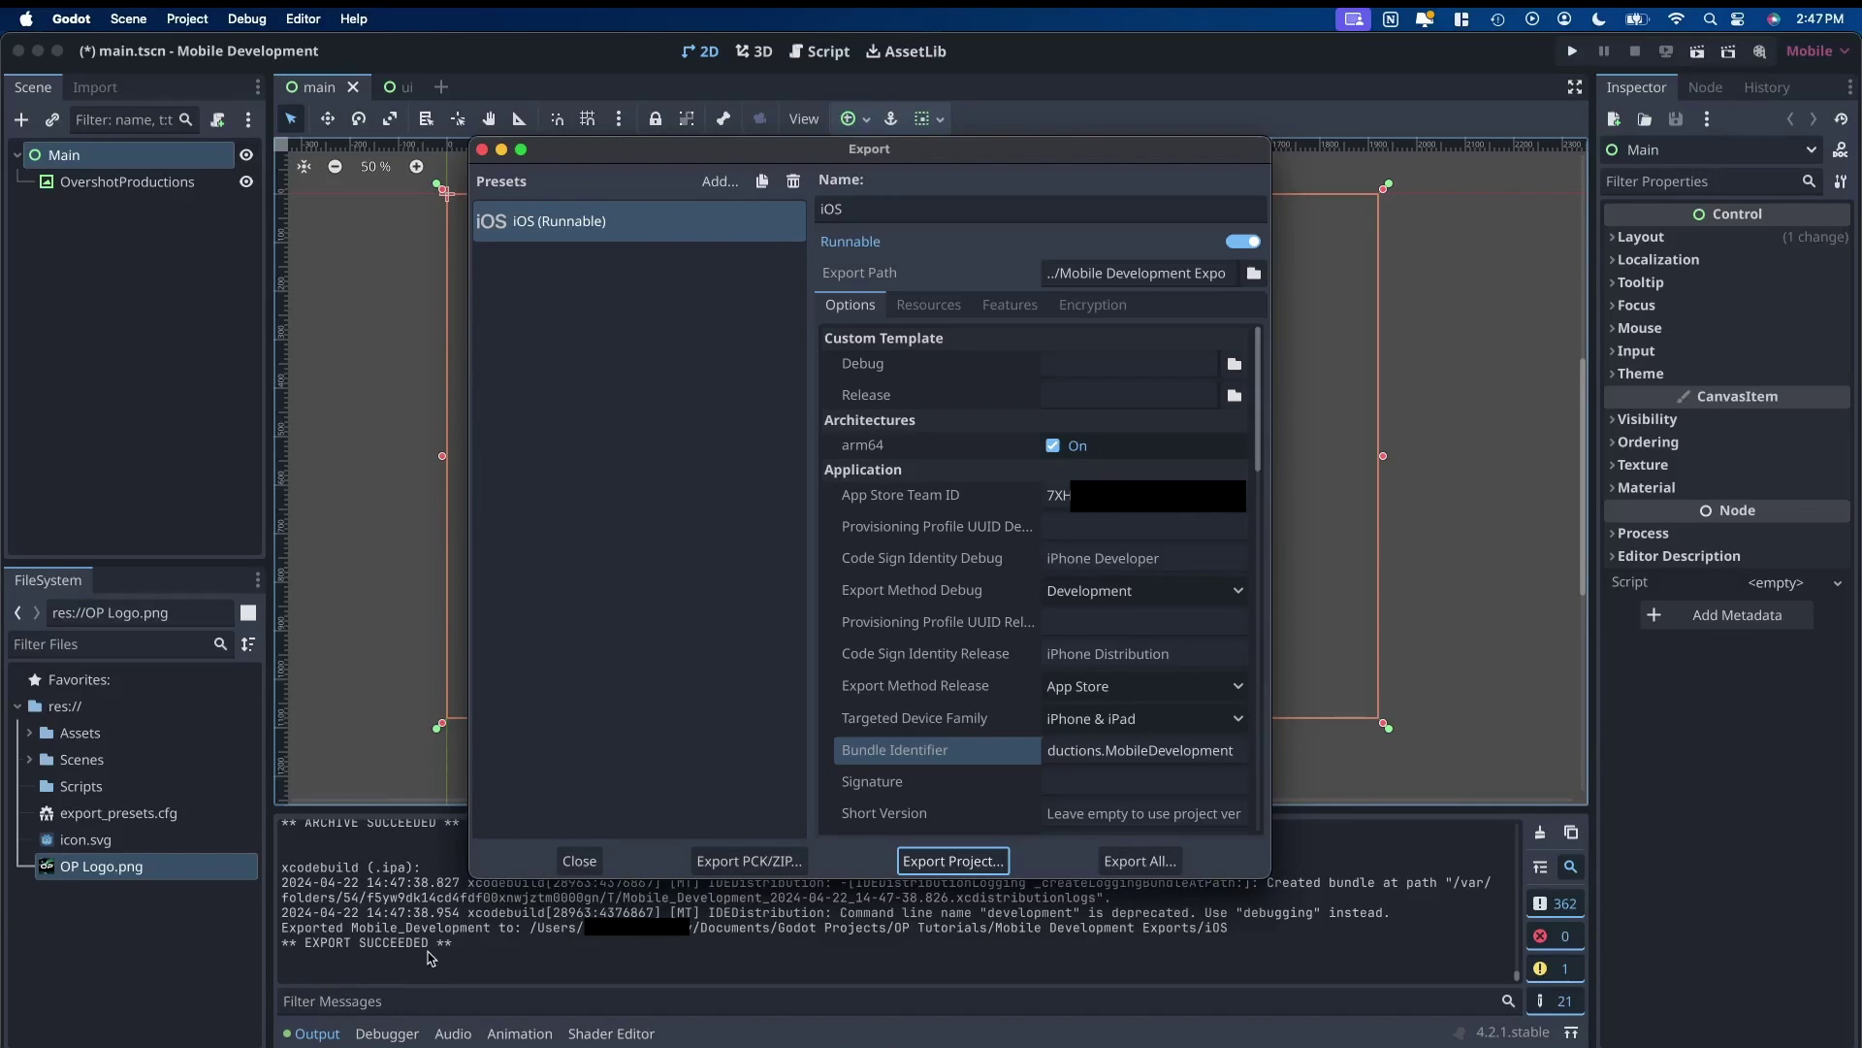
Open Mobile_Development.xcodeproj from the iOS export folder in Finder
{"action": "key", "text": "super+Tab"}
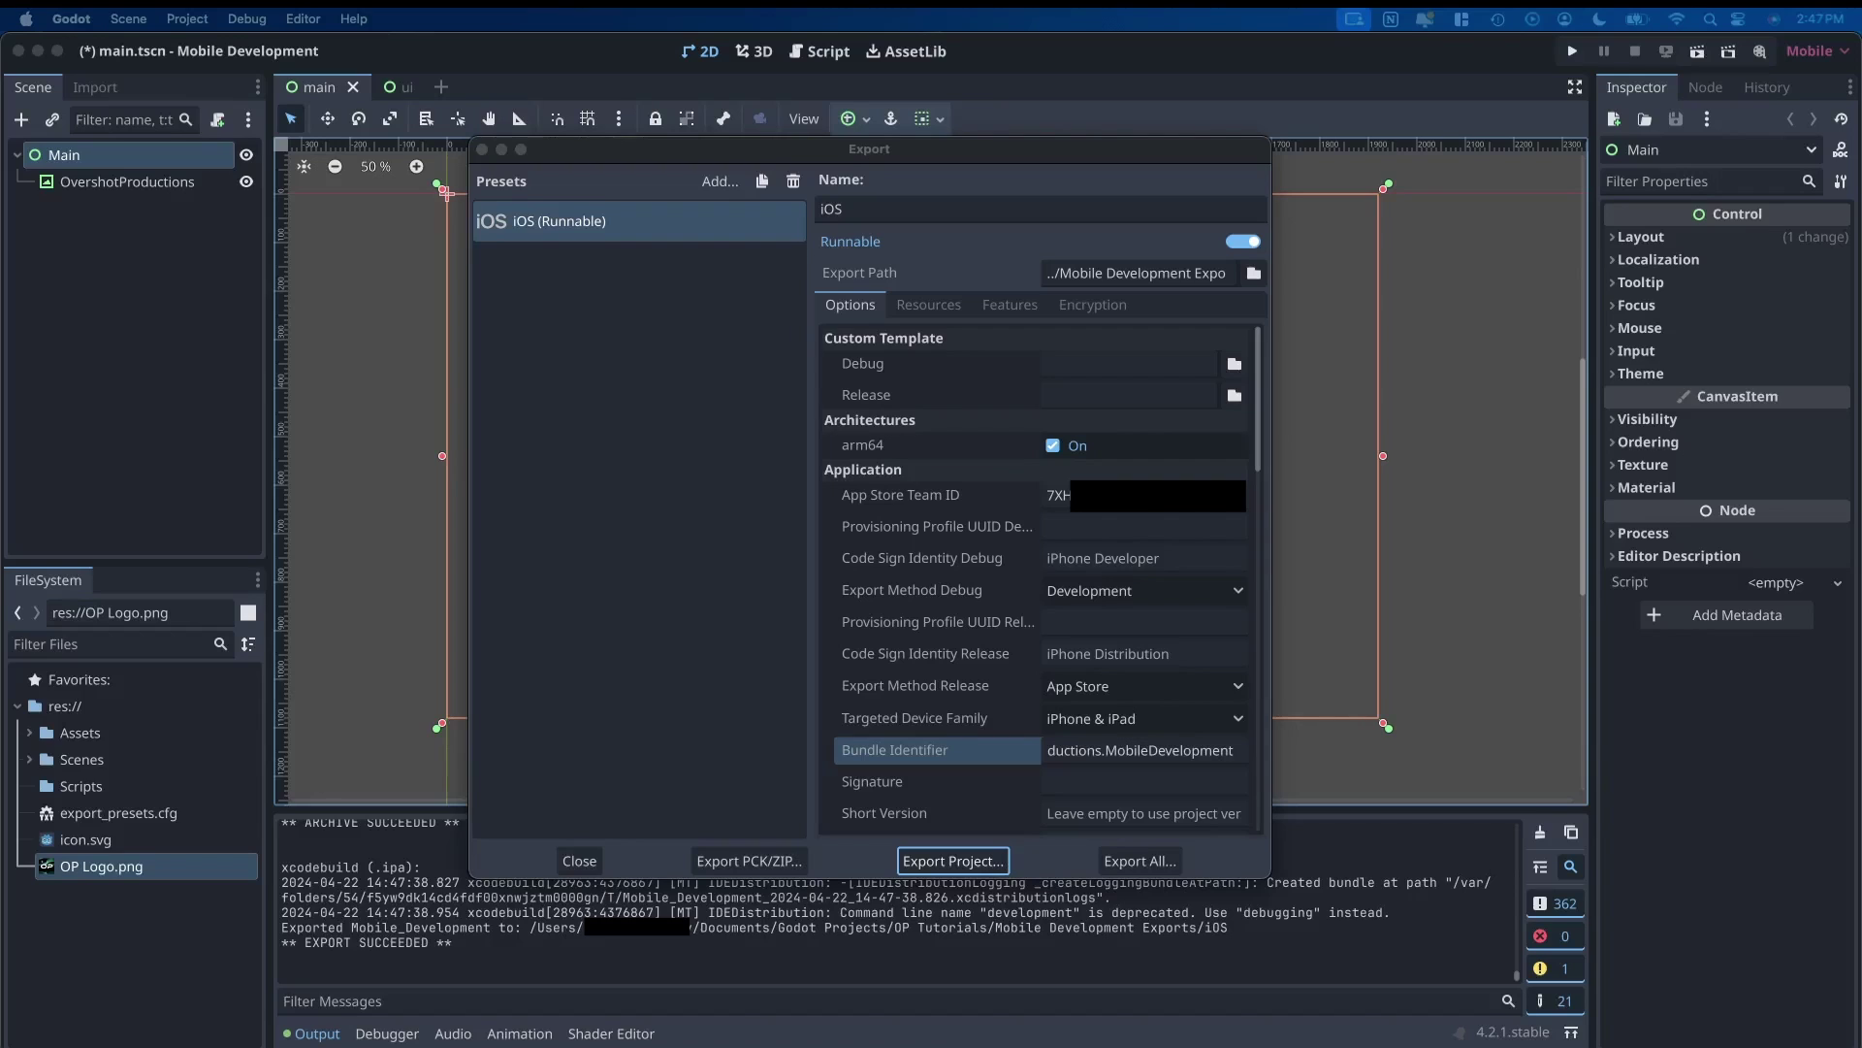
{"action": "key", "text": "super+Tab"}
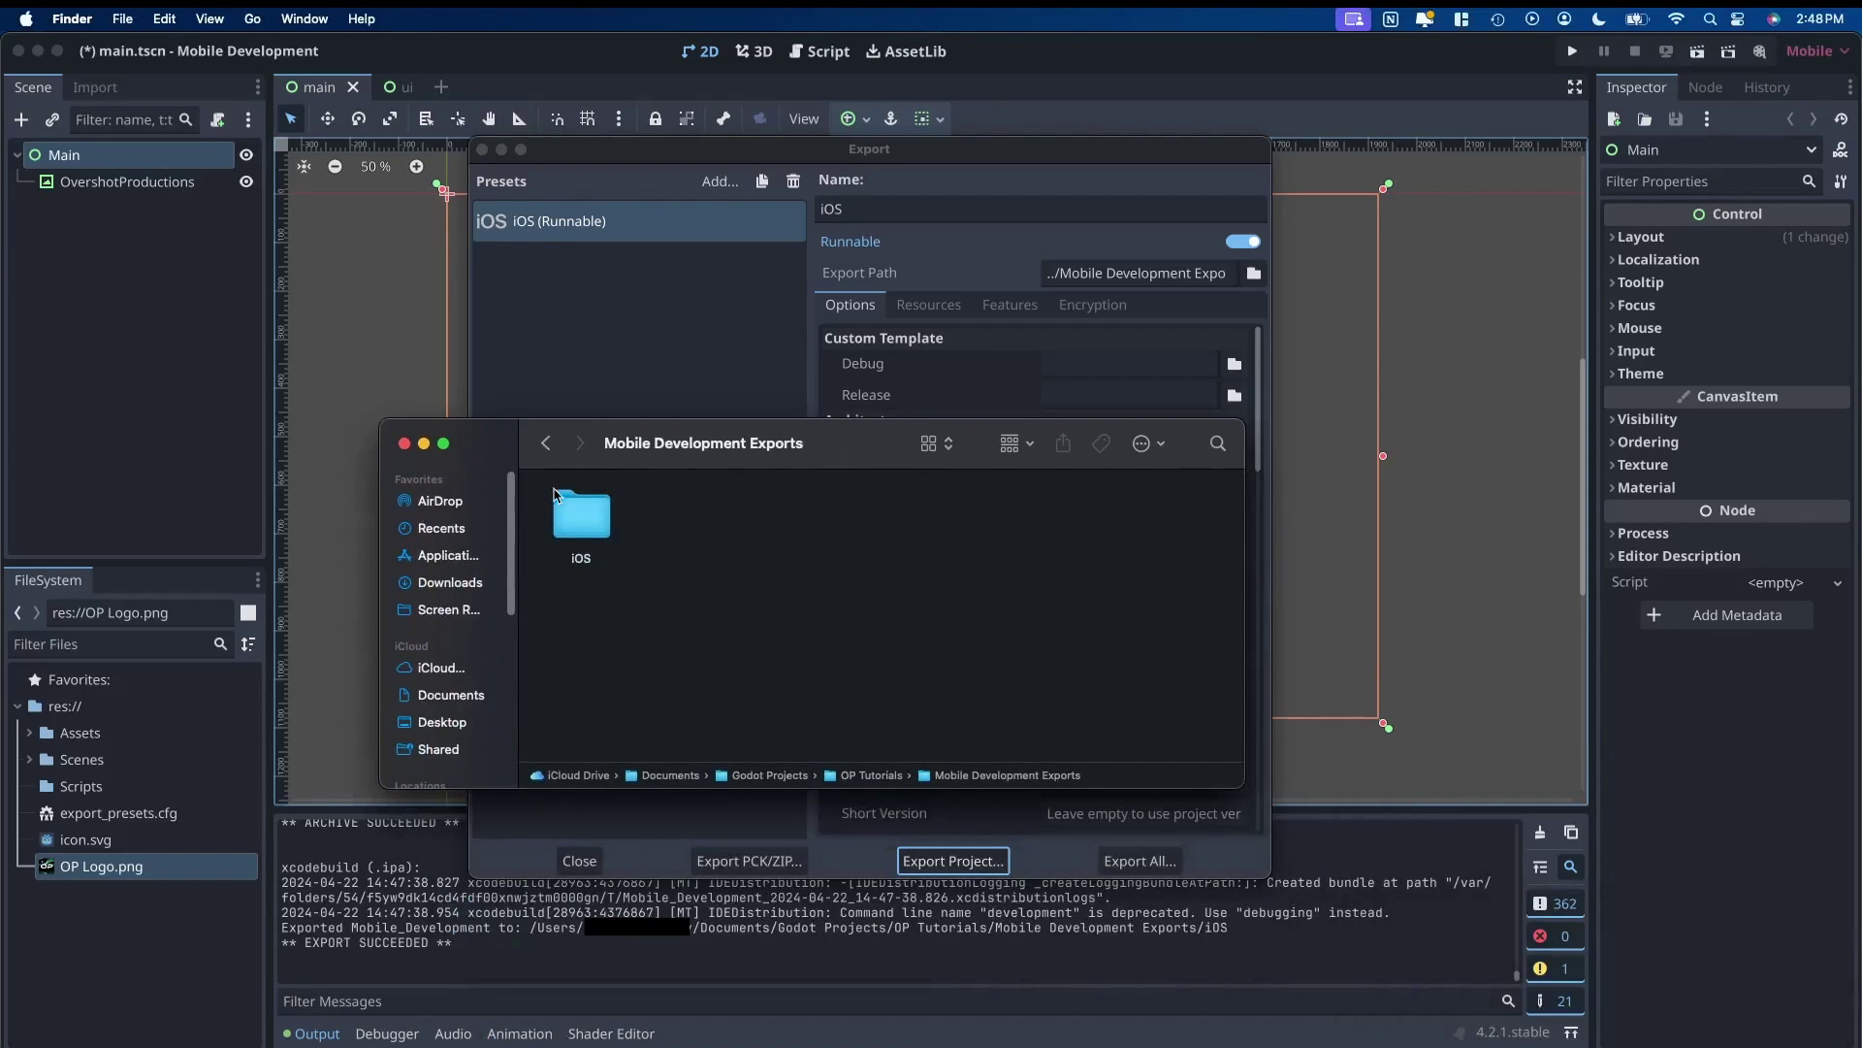
{"action": "left_click", "coordinate": [580, 514]}
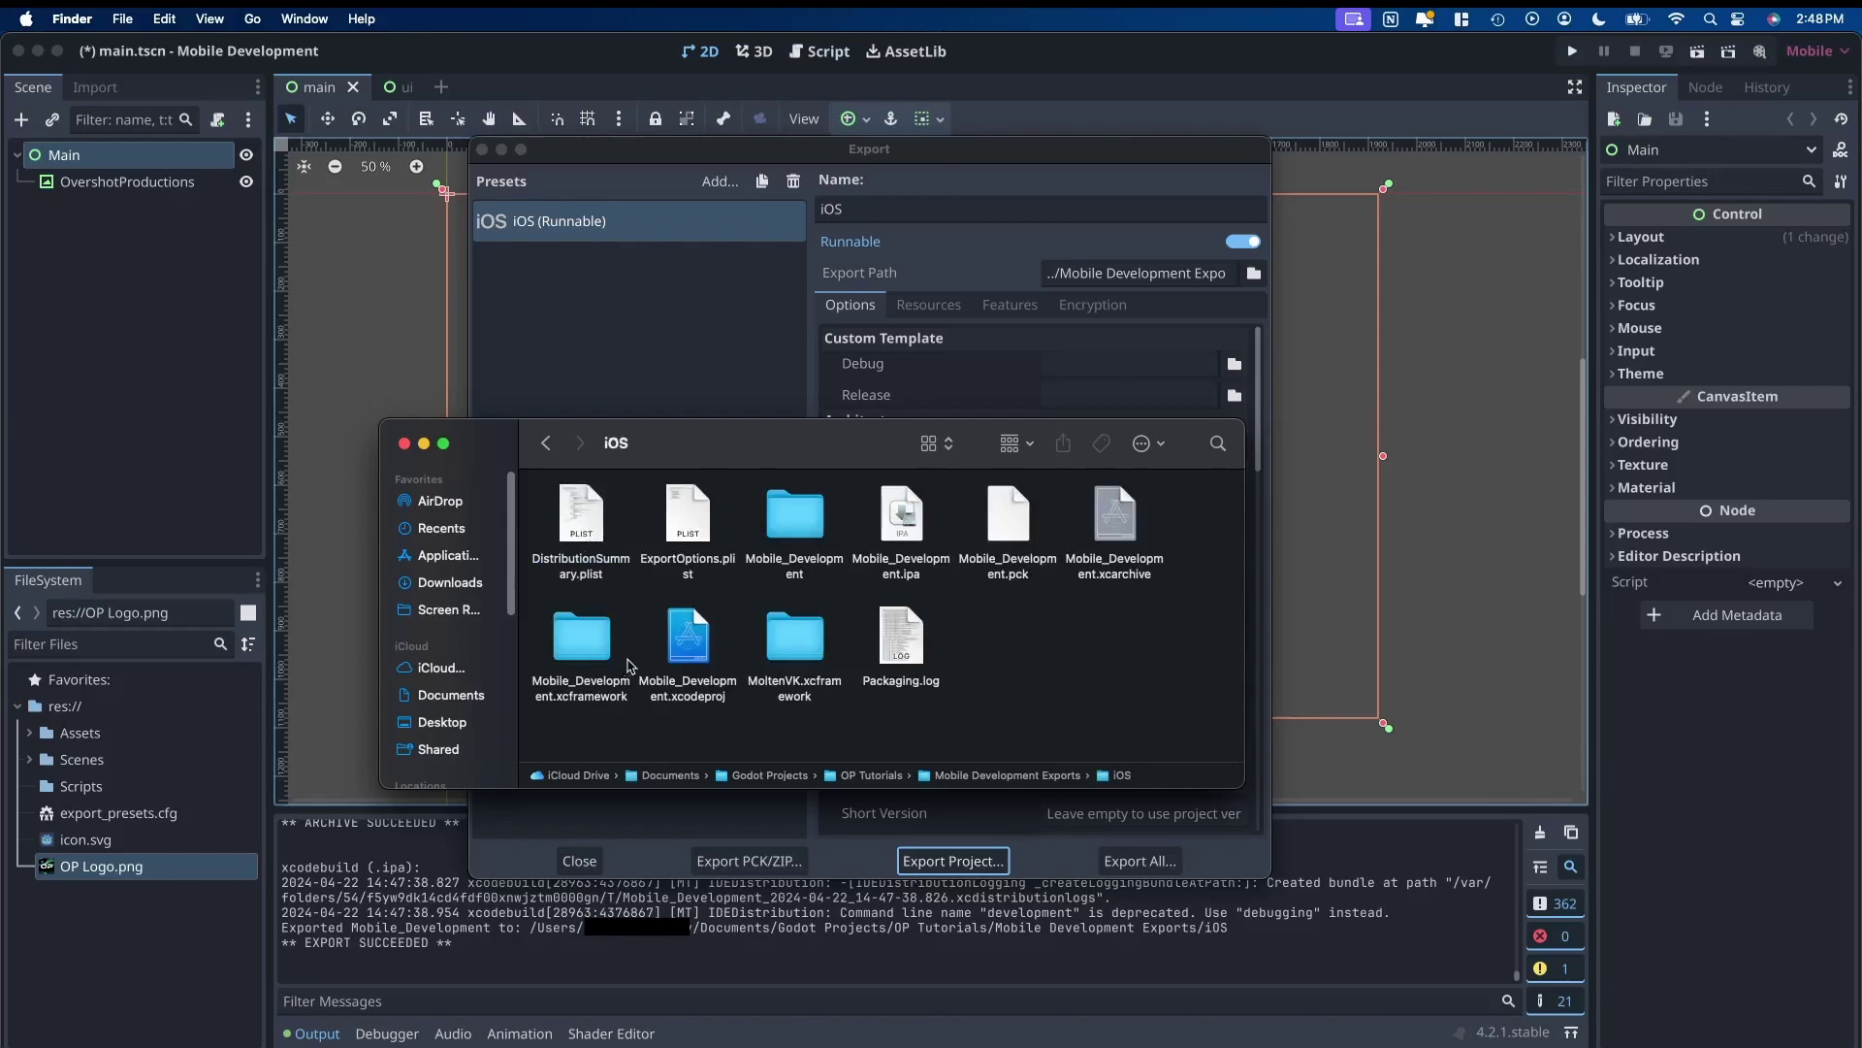
{"action": "left_click", "coordinate": [694, 650]}
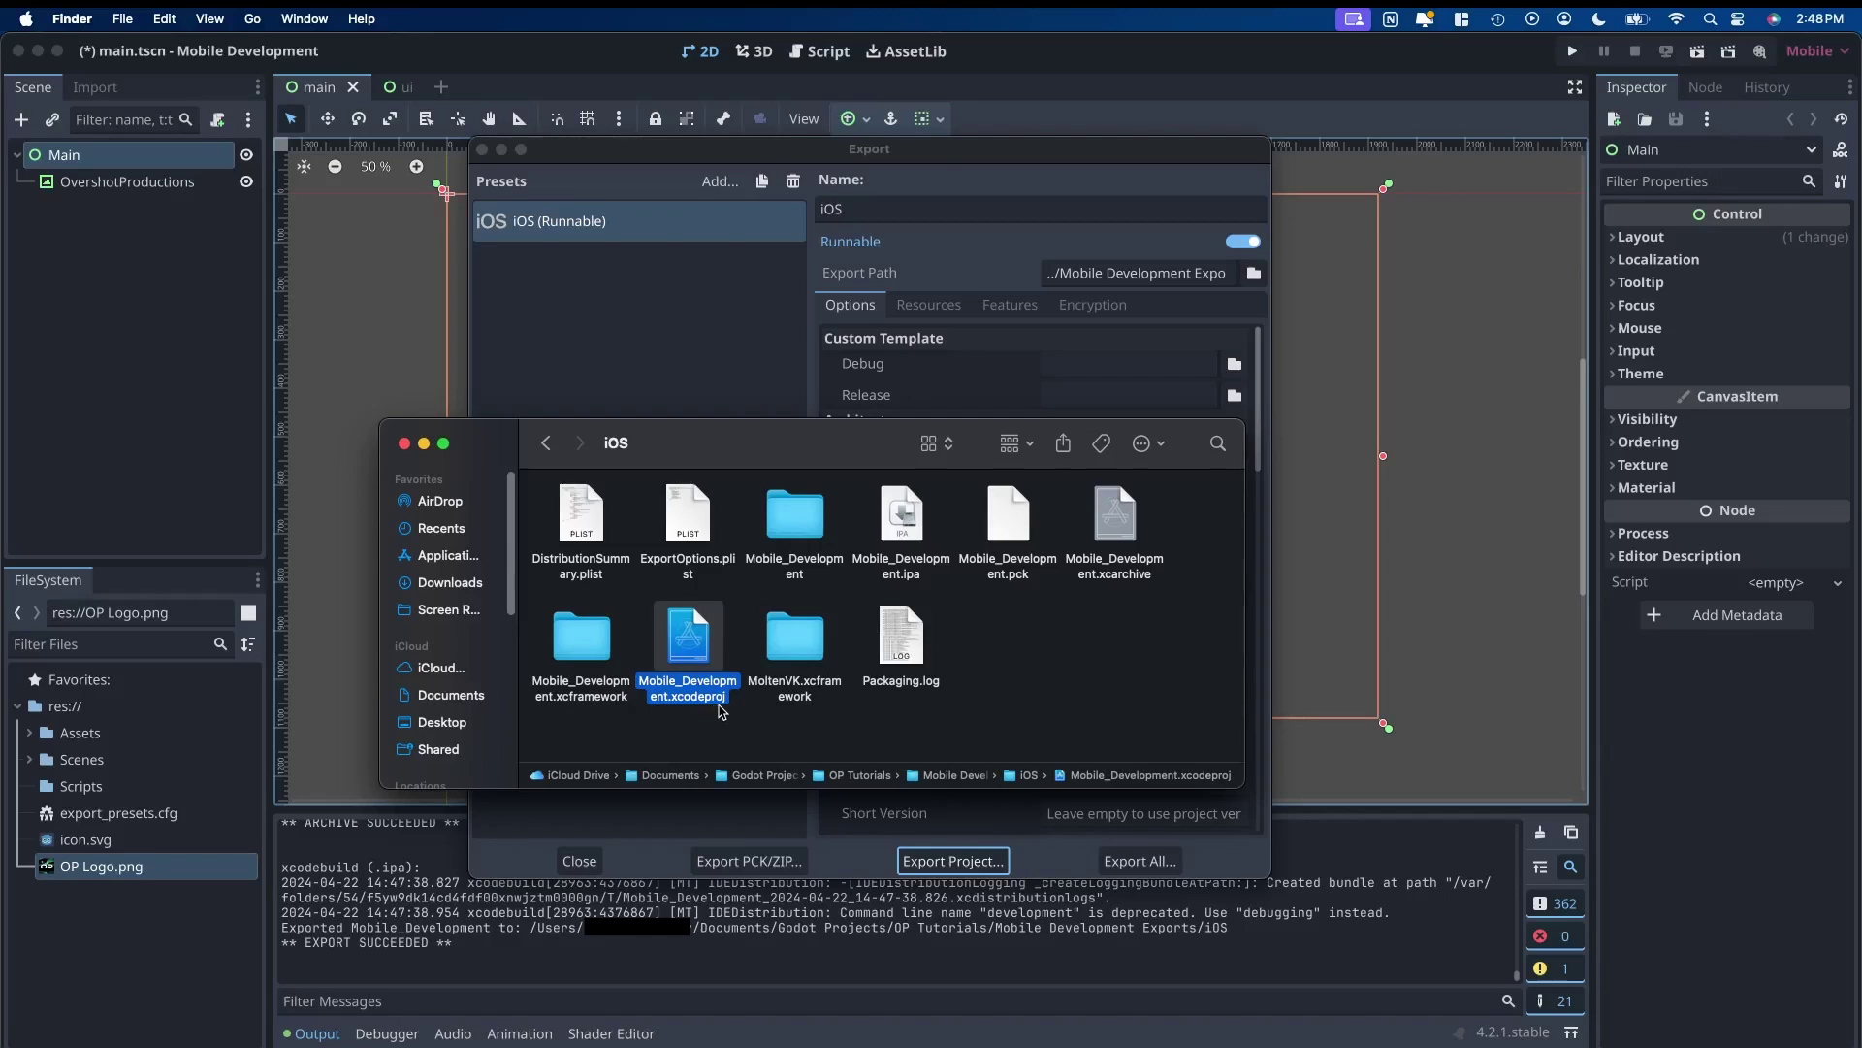
{"action": "double_click", "coordinate": [705, 641]}
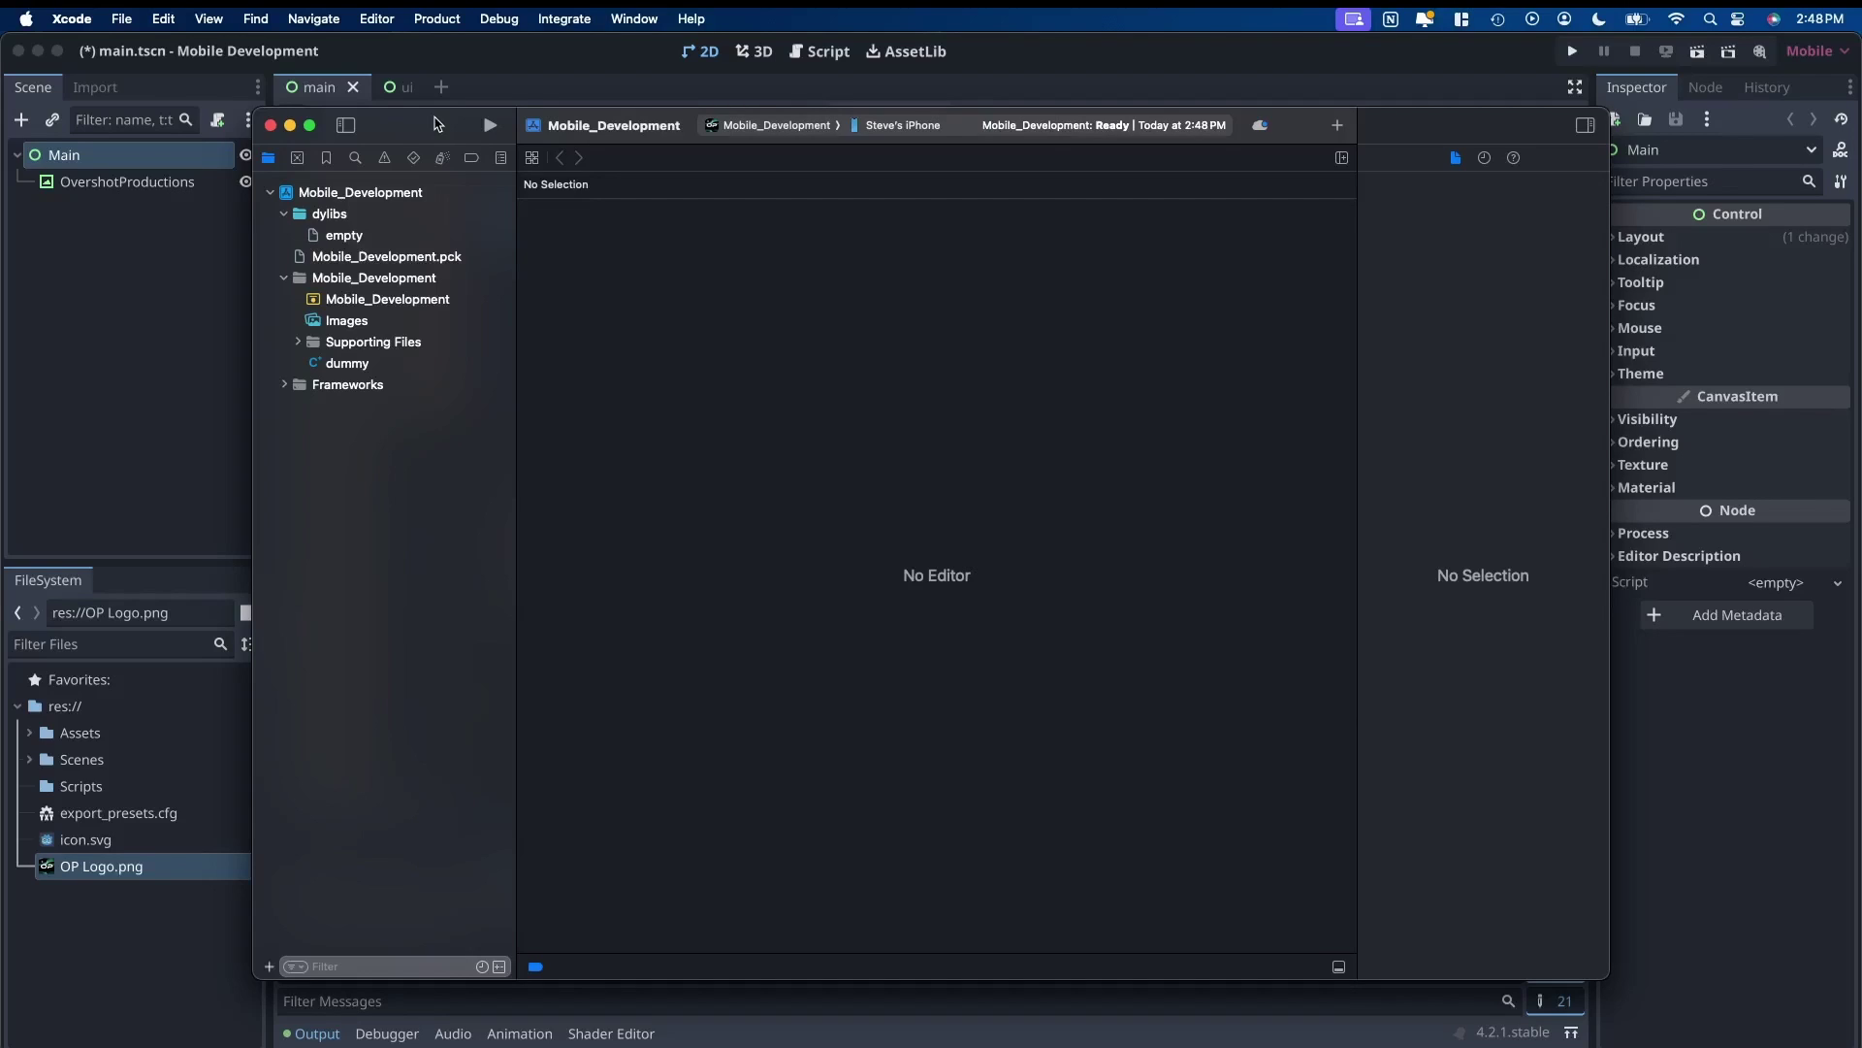
Keep the iPhone as run destination and build and run Mobile_Development on it
{"action": "left_click", "coordinate": [880, 126]}
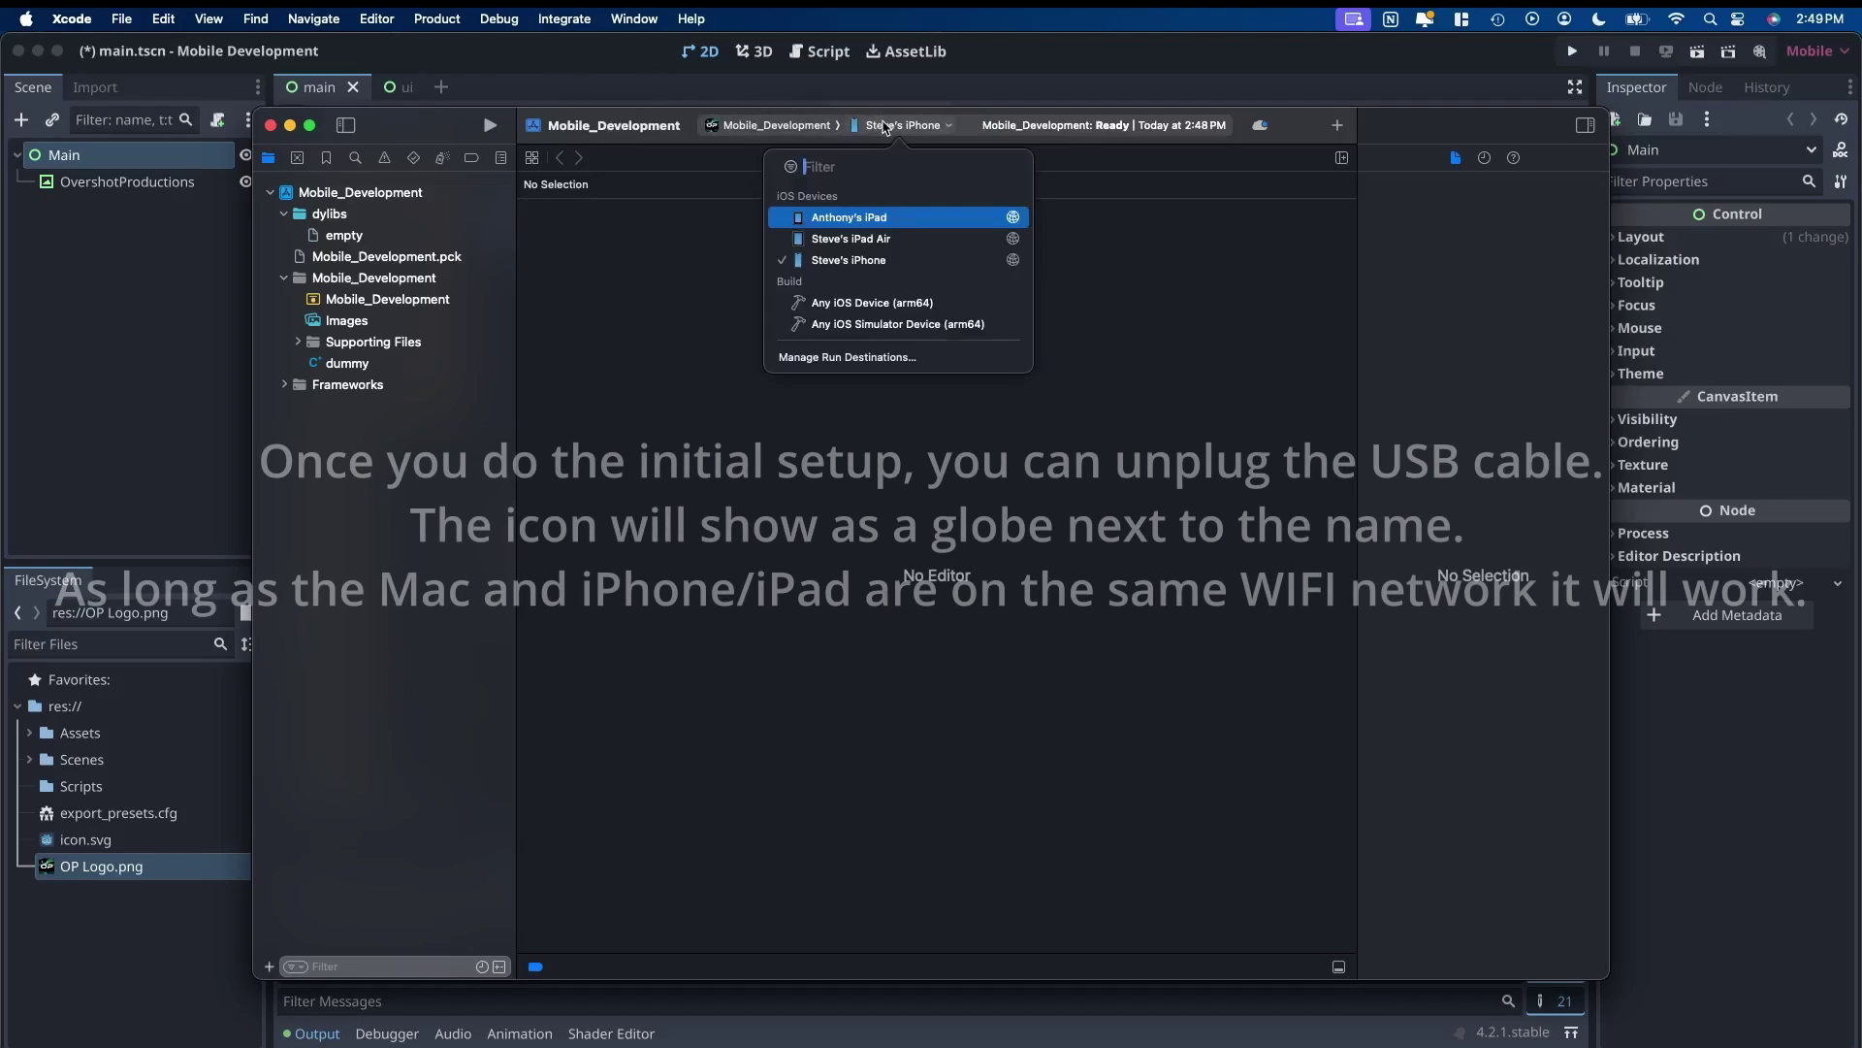
{"action": "left_click", "coordinate": [902, 260]}
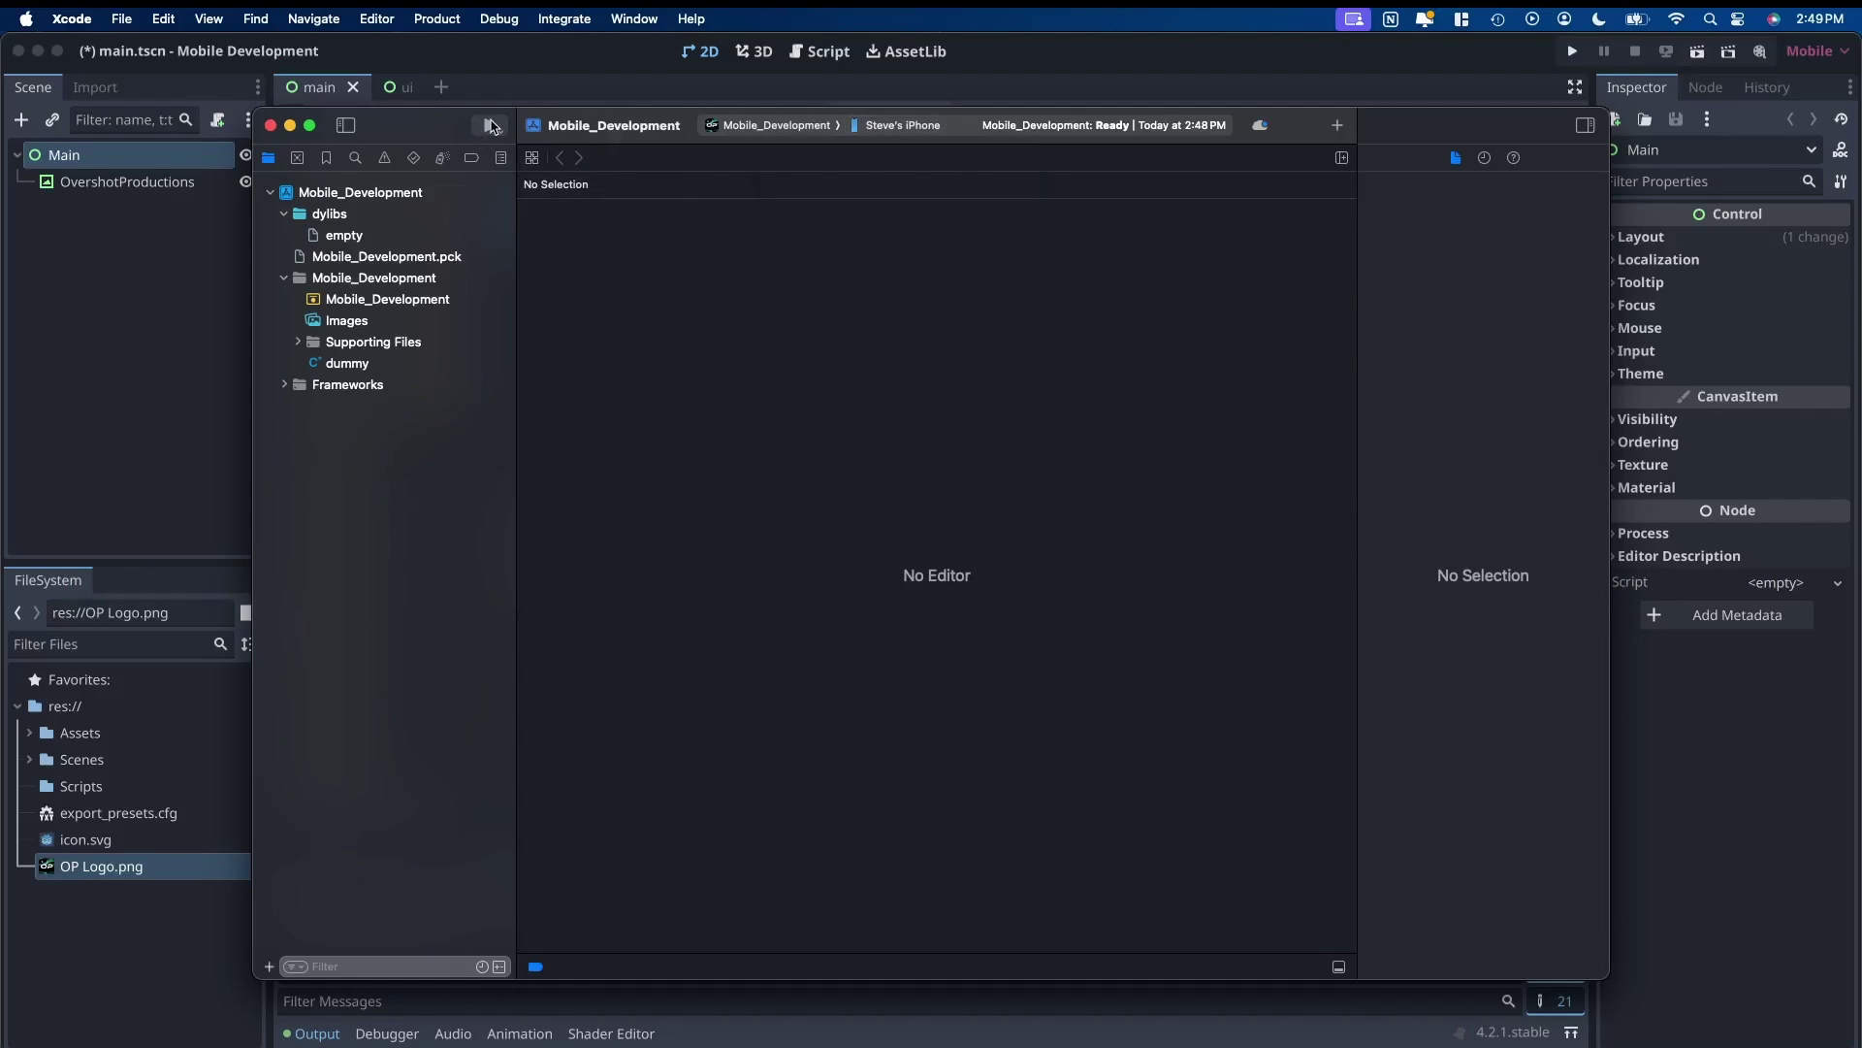
{"action": "left_click", "coordinate": [490, 125]}
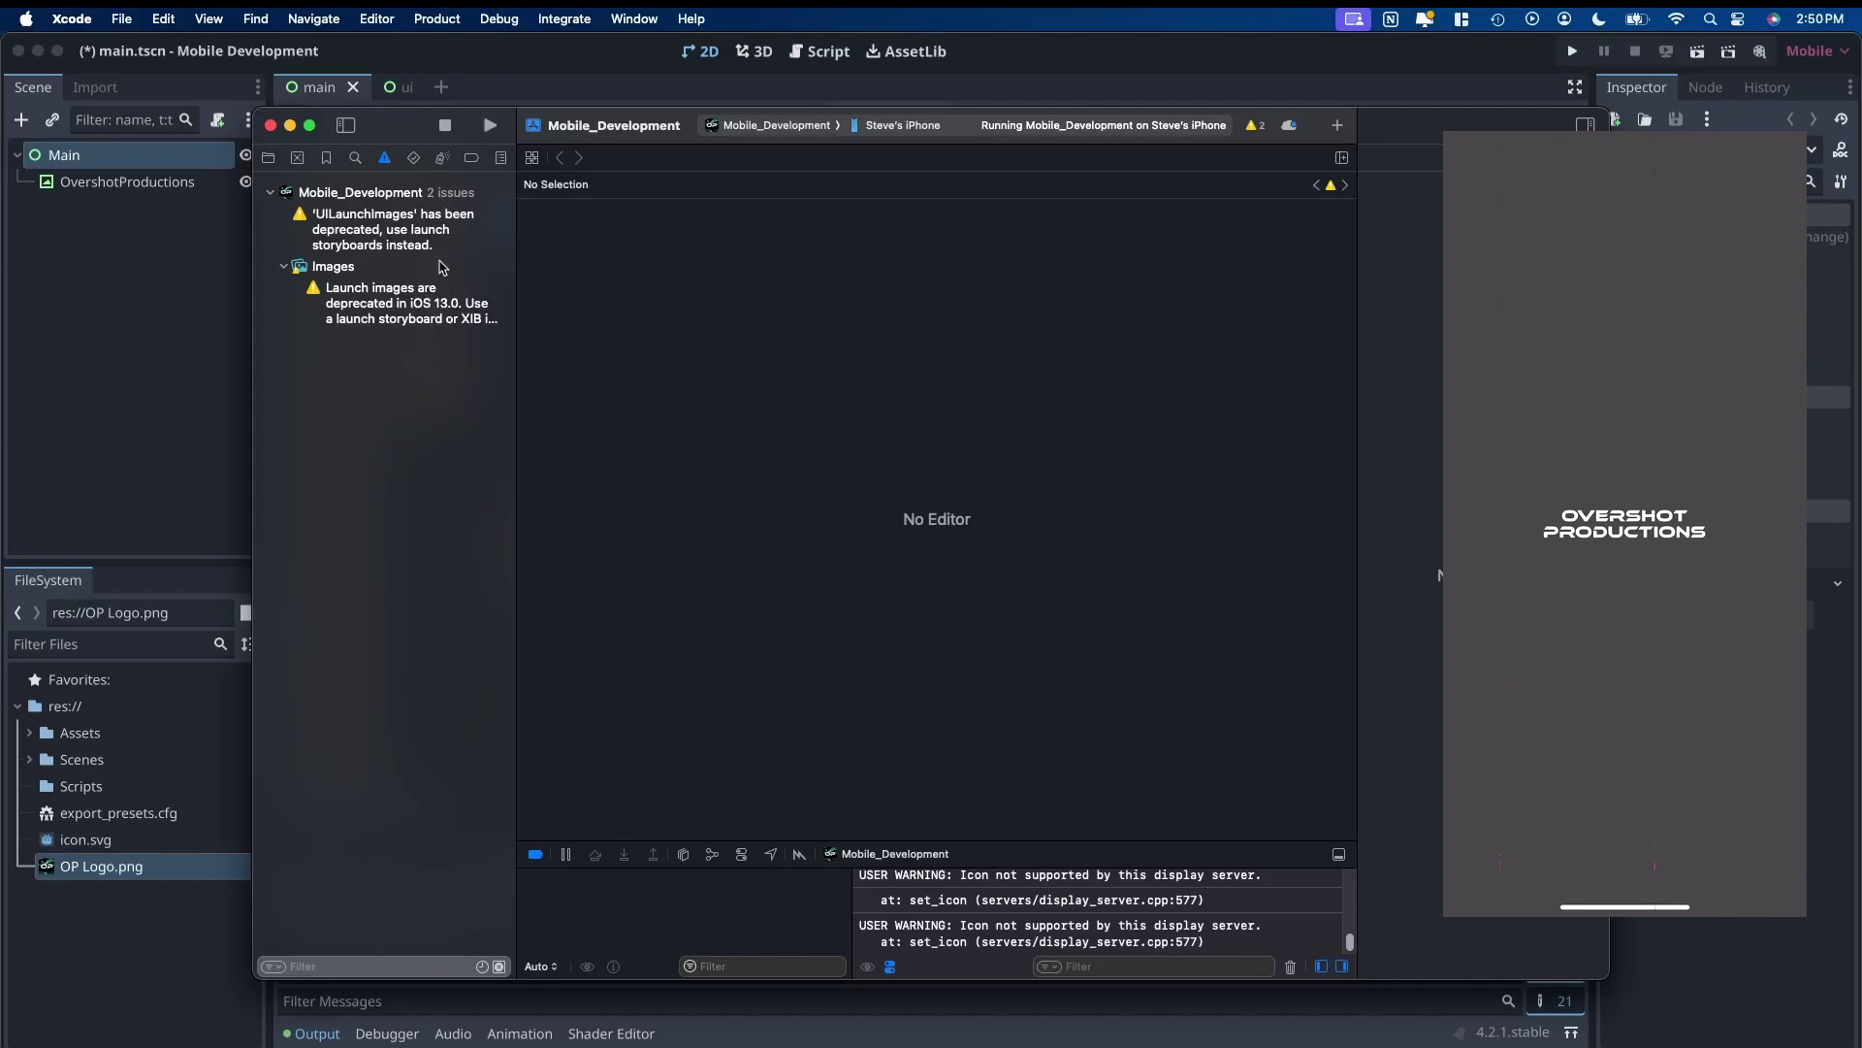
{"action": "left_click", "coordinate": [270, 158]}
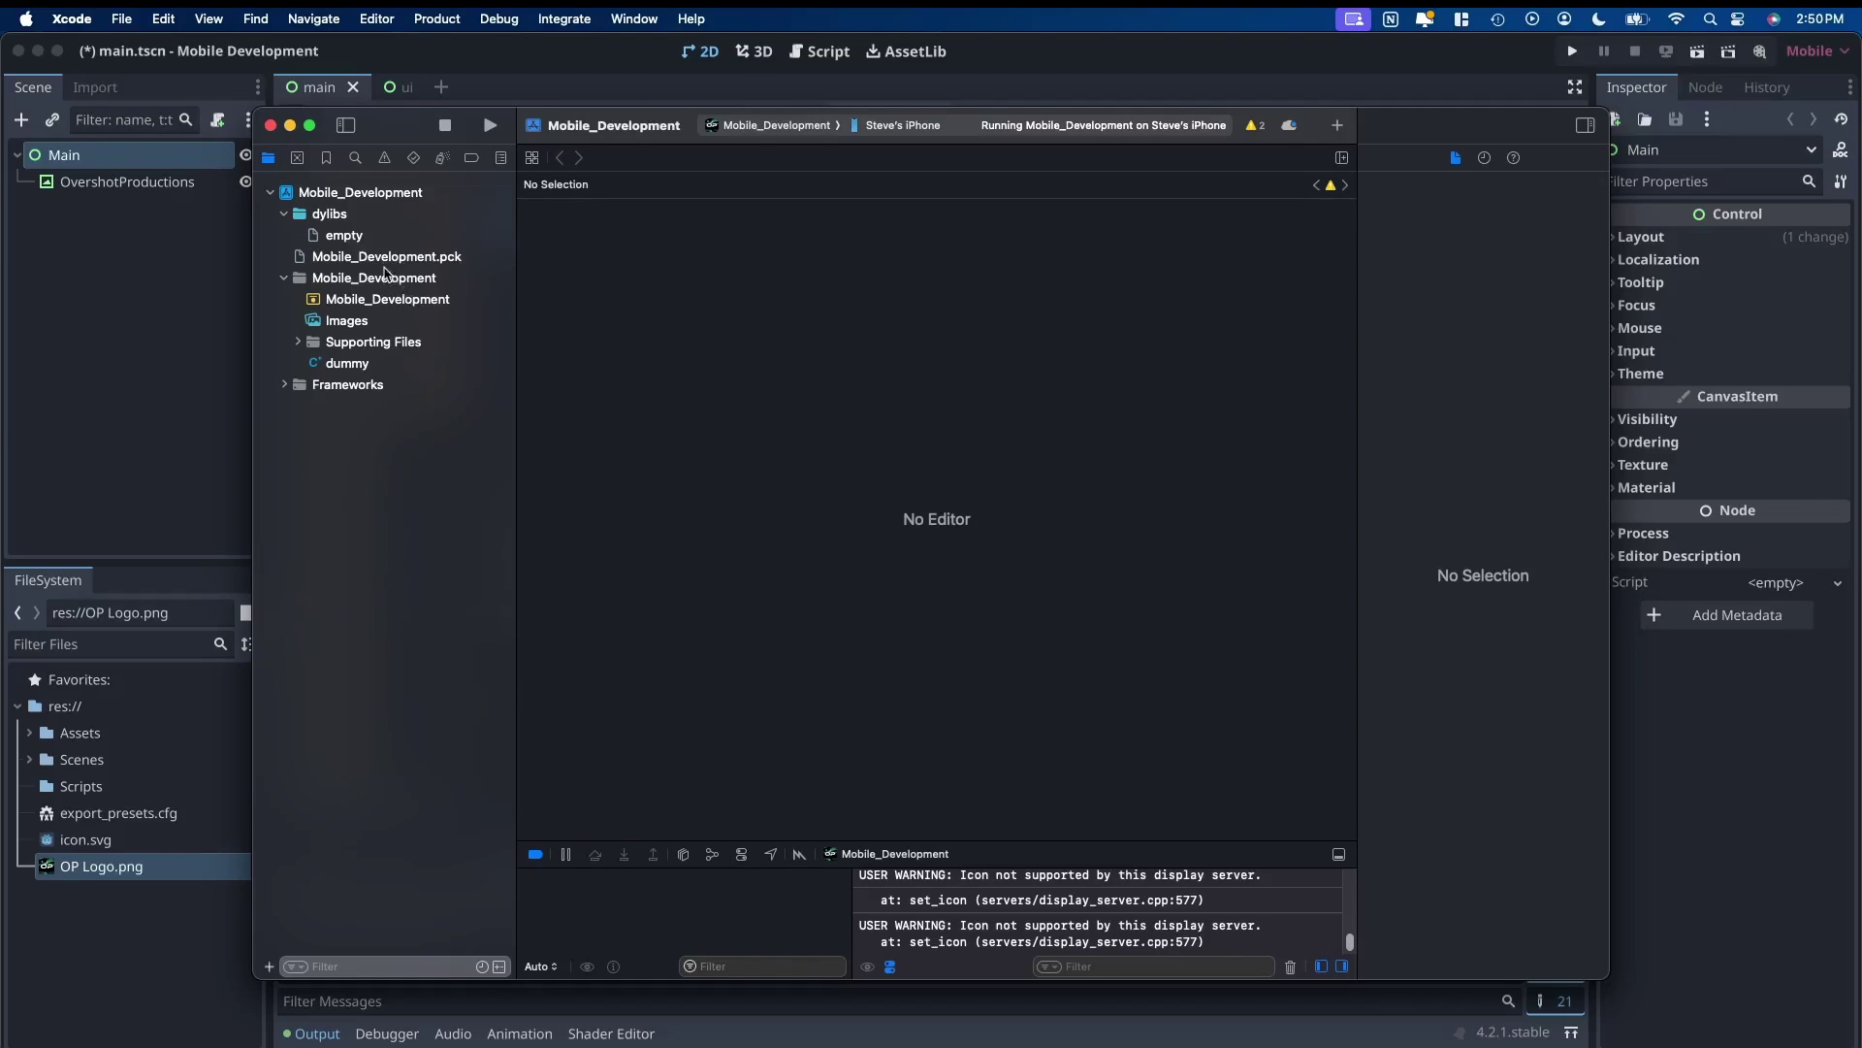
Delete Mobile_Development.pck from the Xcode project, moving it to the Trash
{"action": "left_click", "coordinate": [353, 260]}
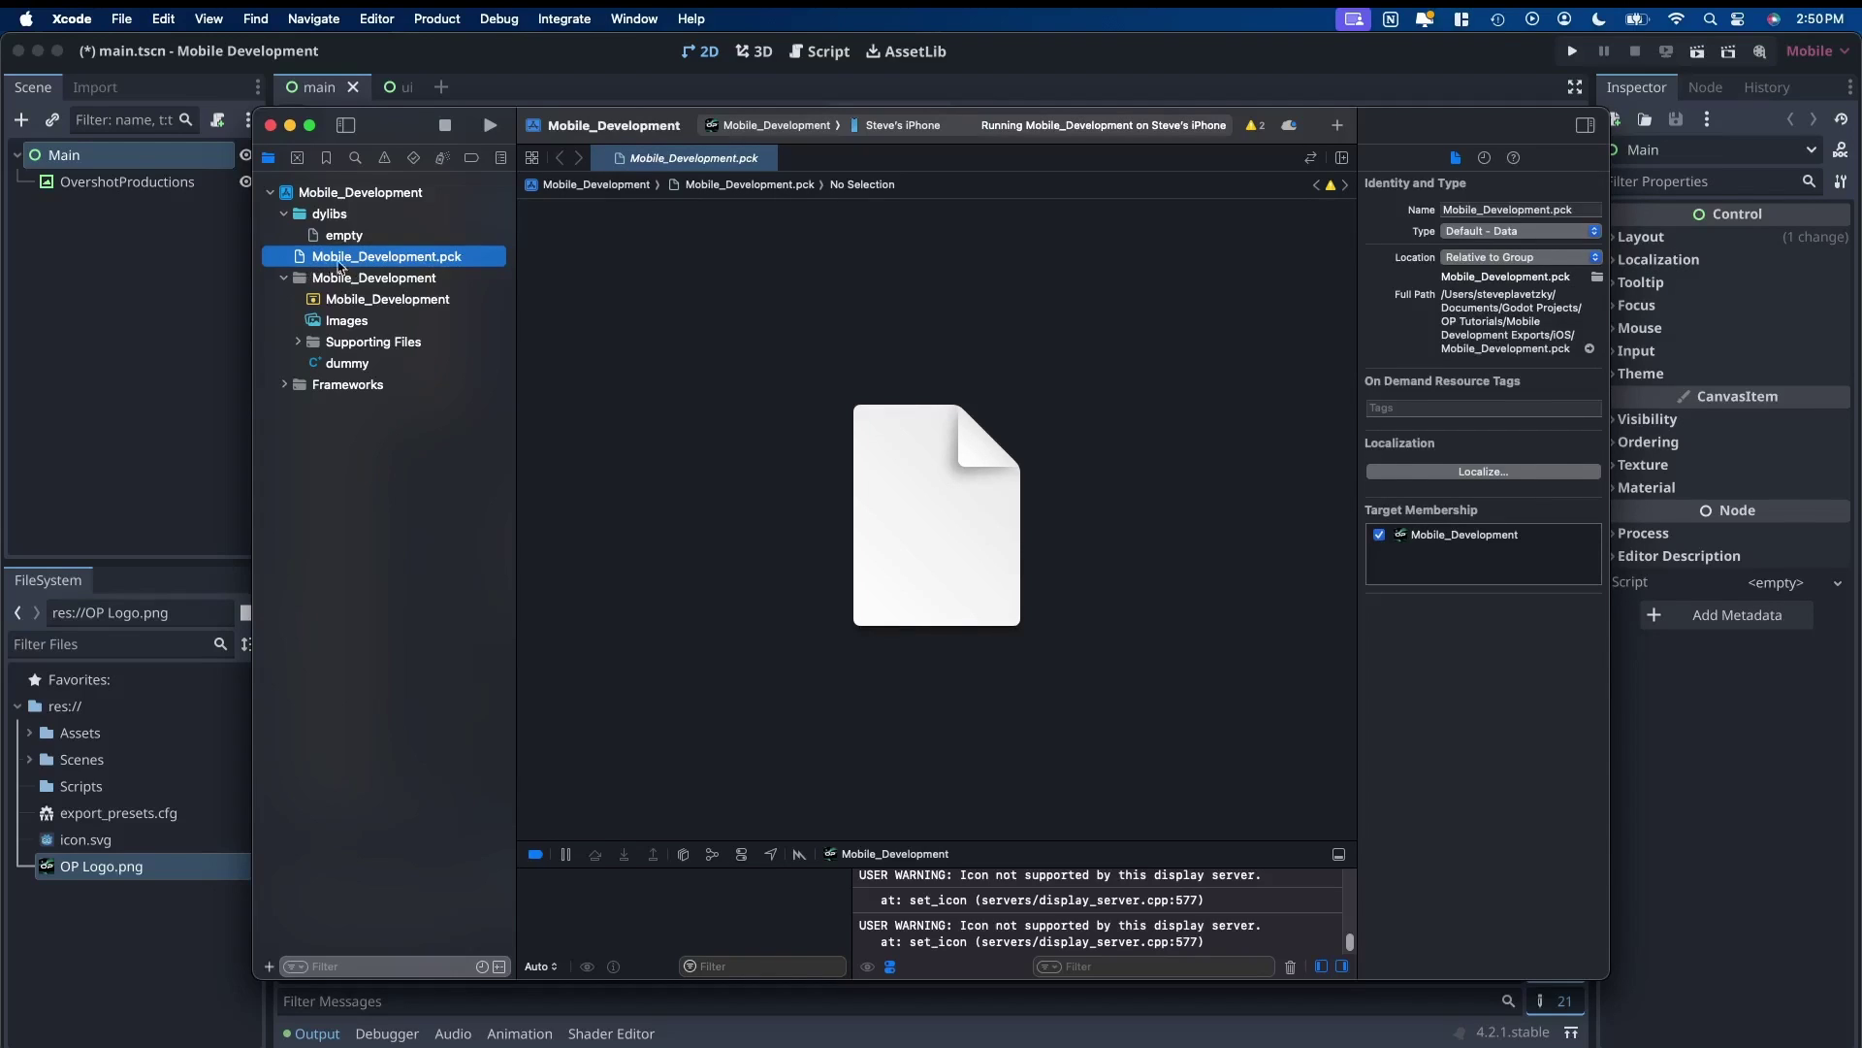
{"action": "right_click", "coordinate": [417, 264]}
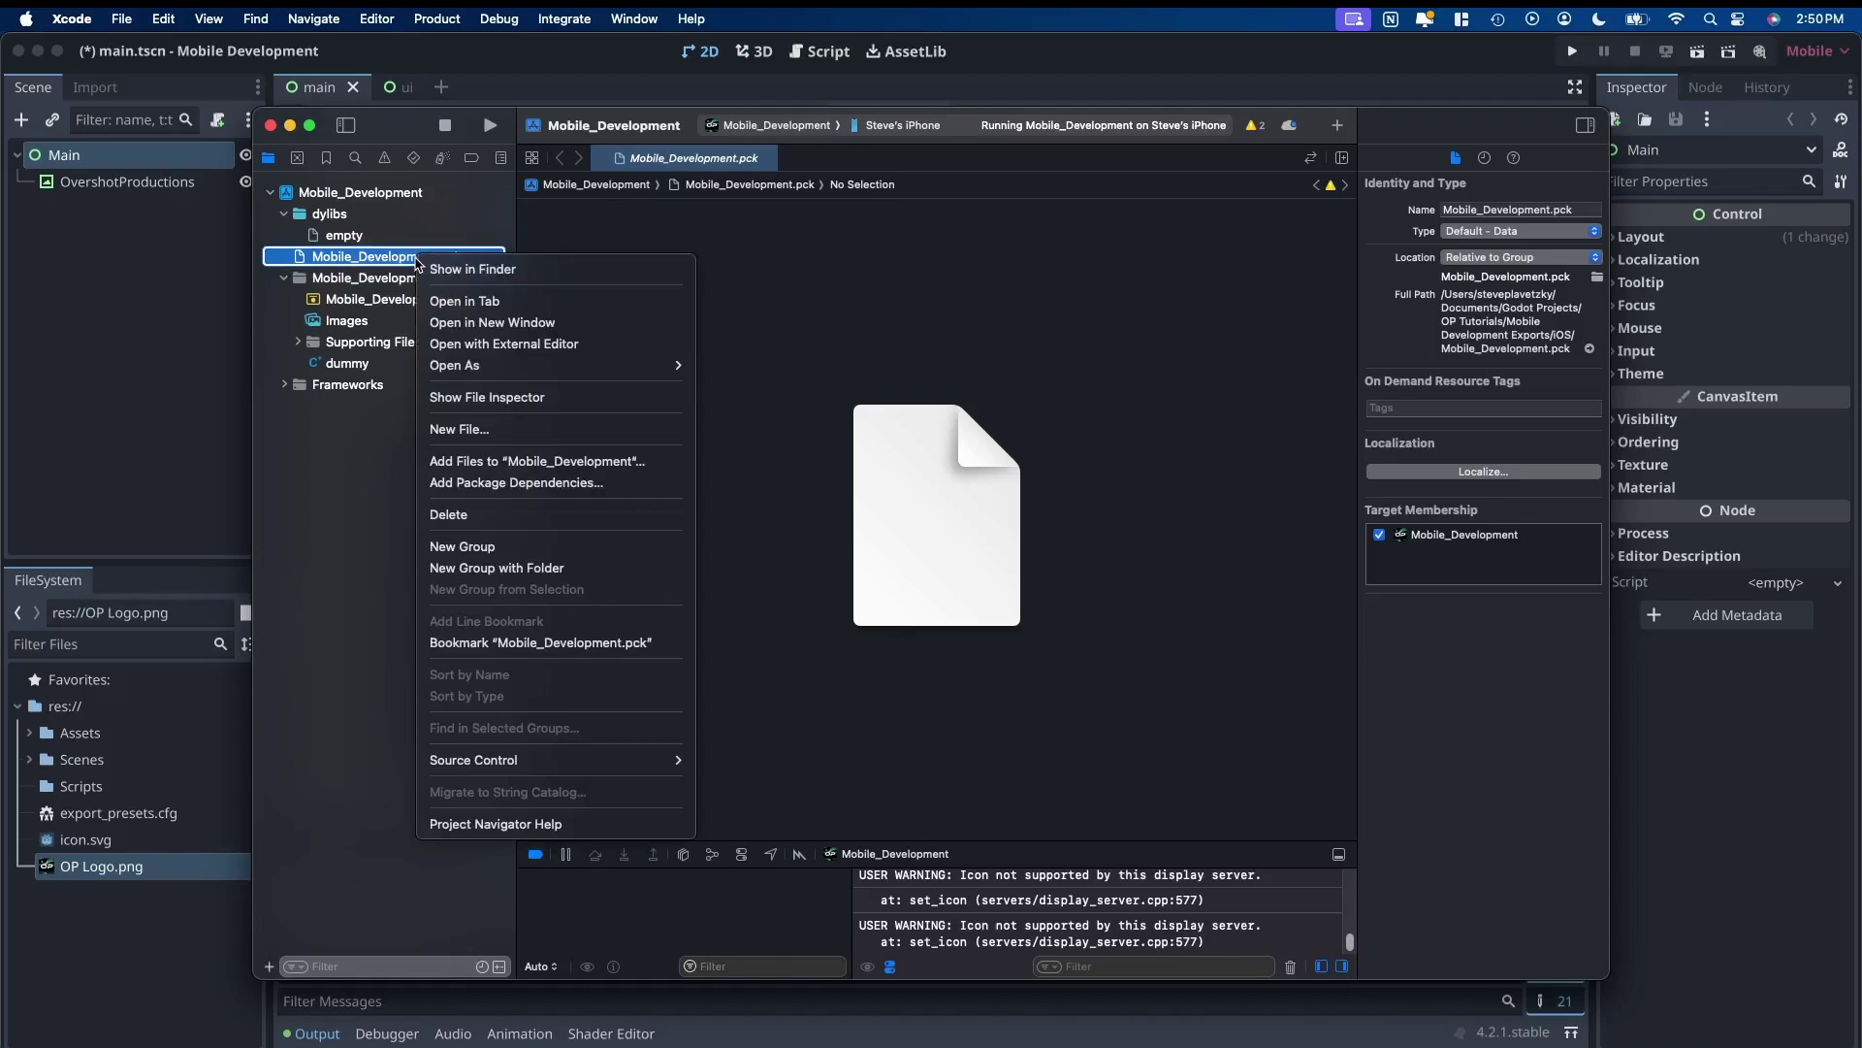
{"action": "left_click", "coordinate": [553, 517]}
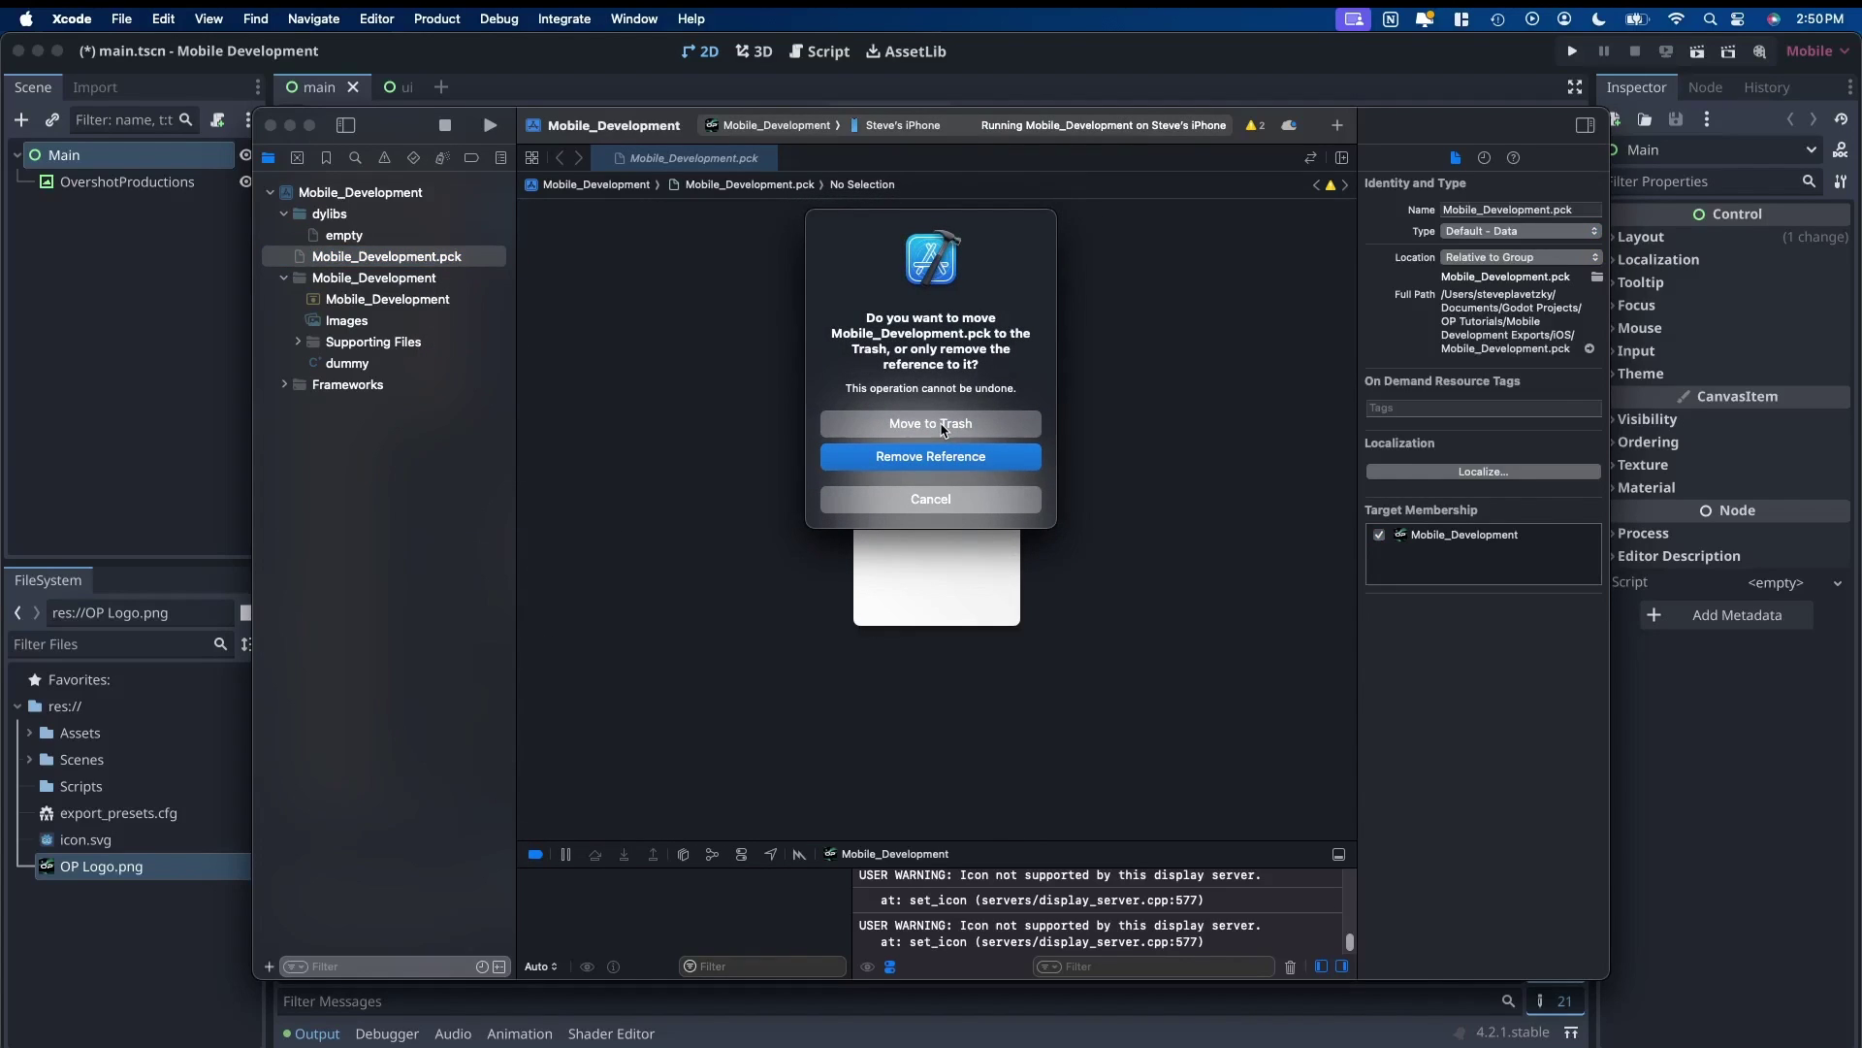
{"action": "left_click", "coordinate": [942, 431]}
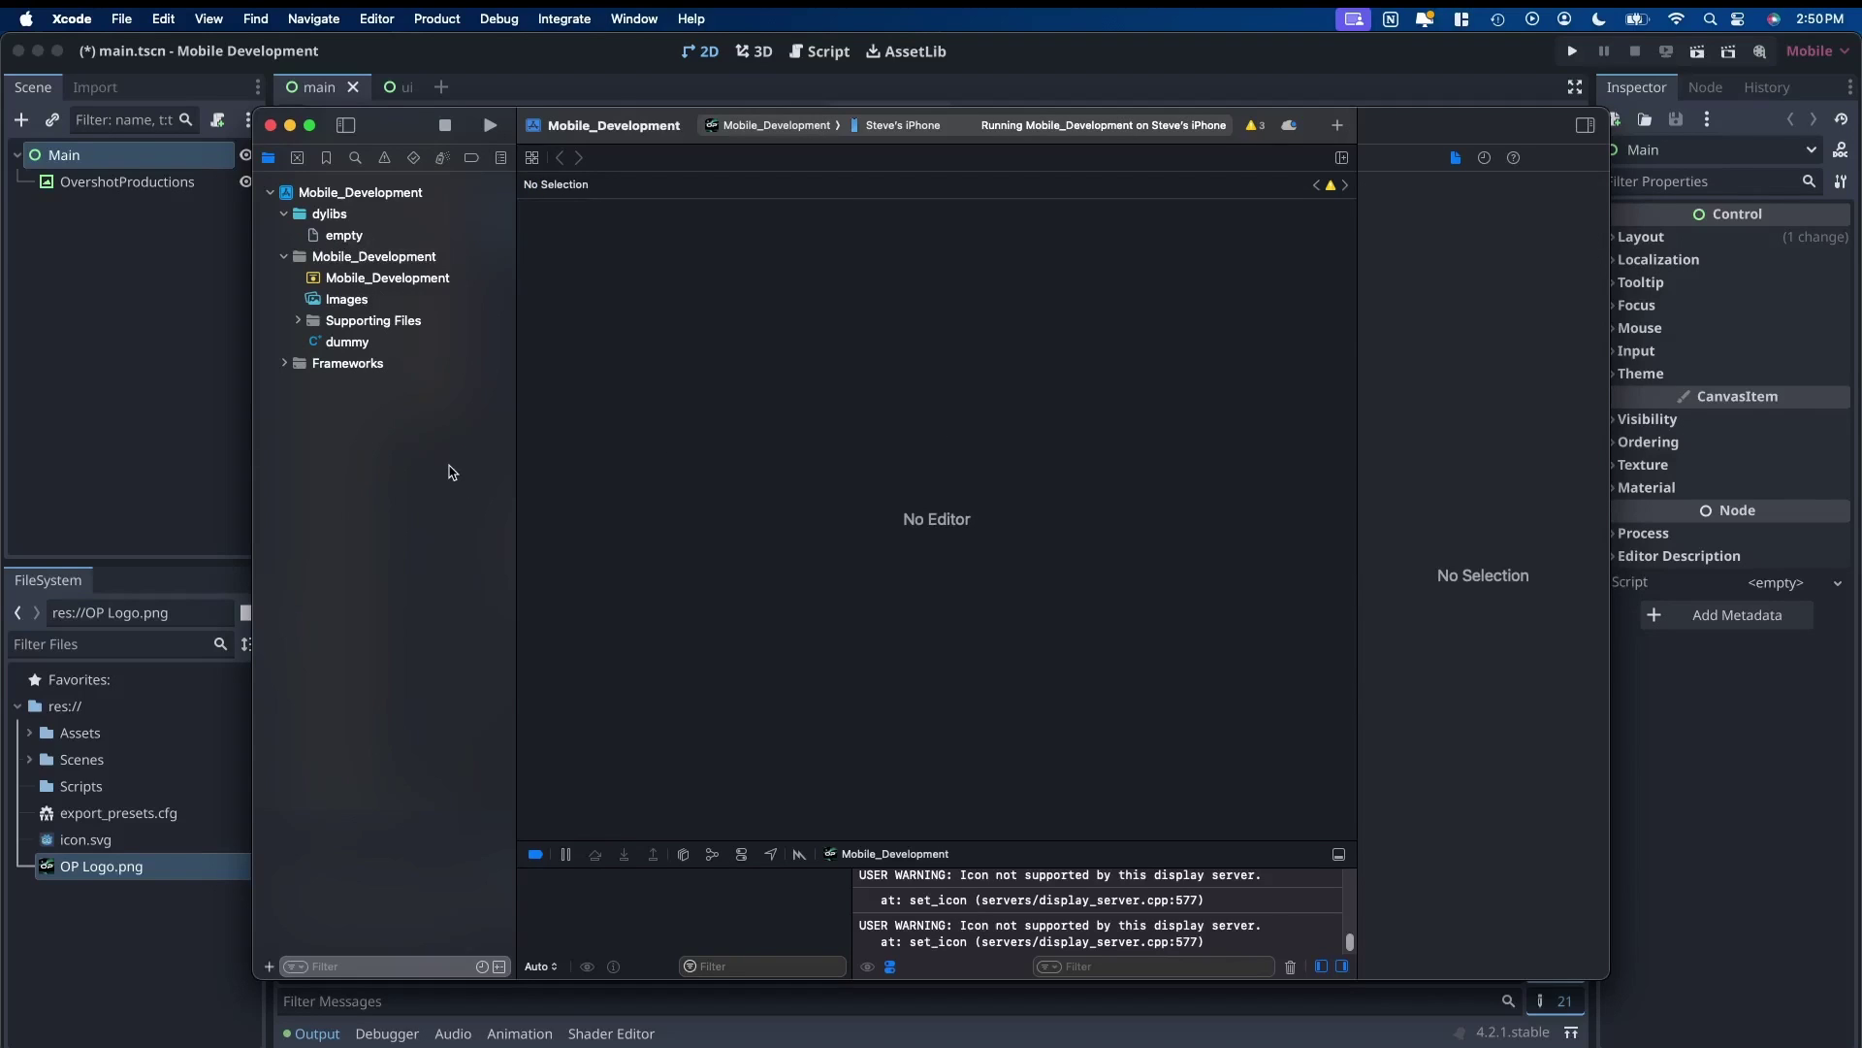
{"action": "key", "text": "super+Tab"}
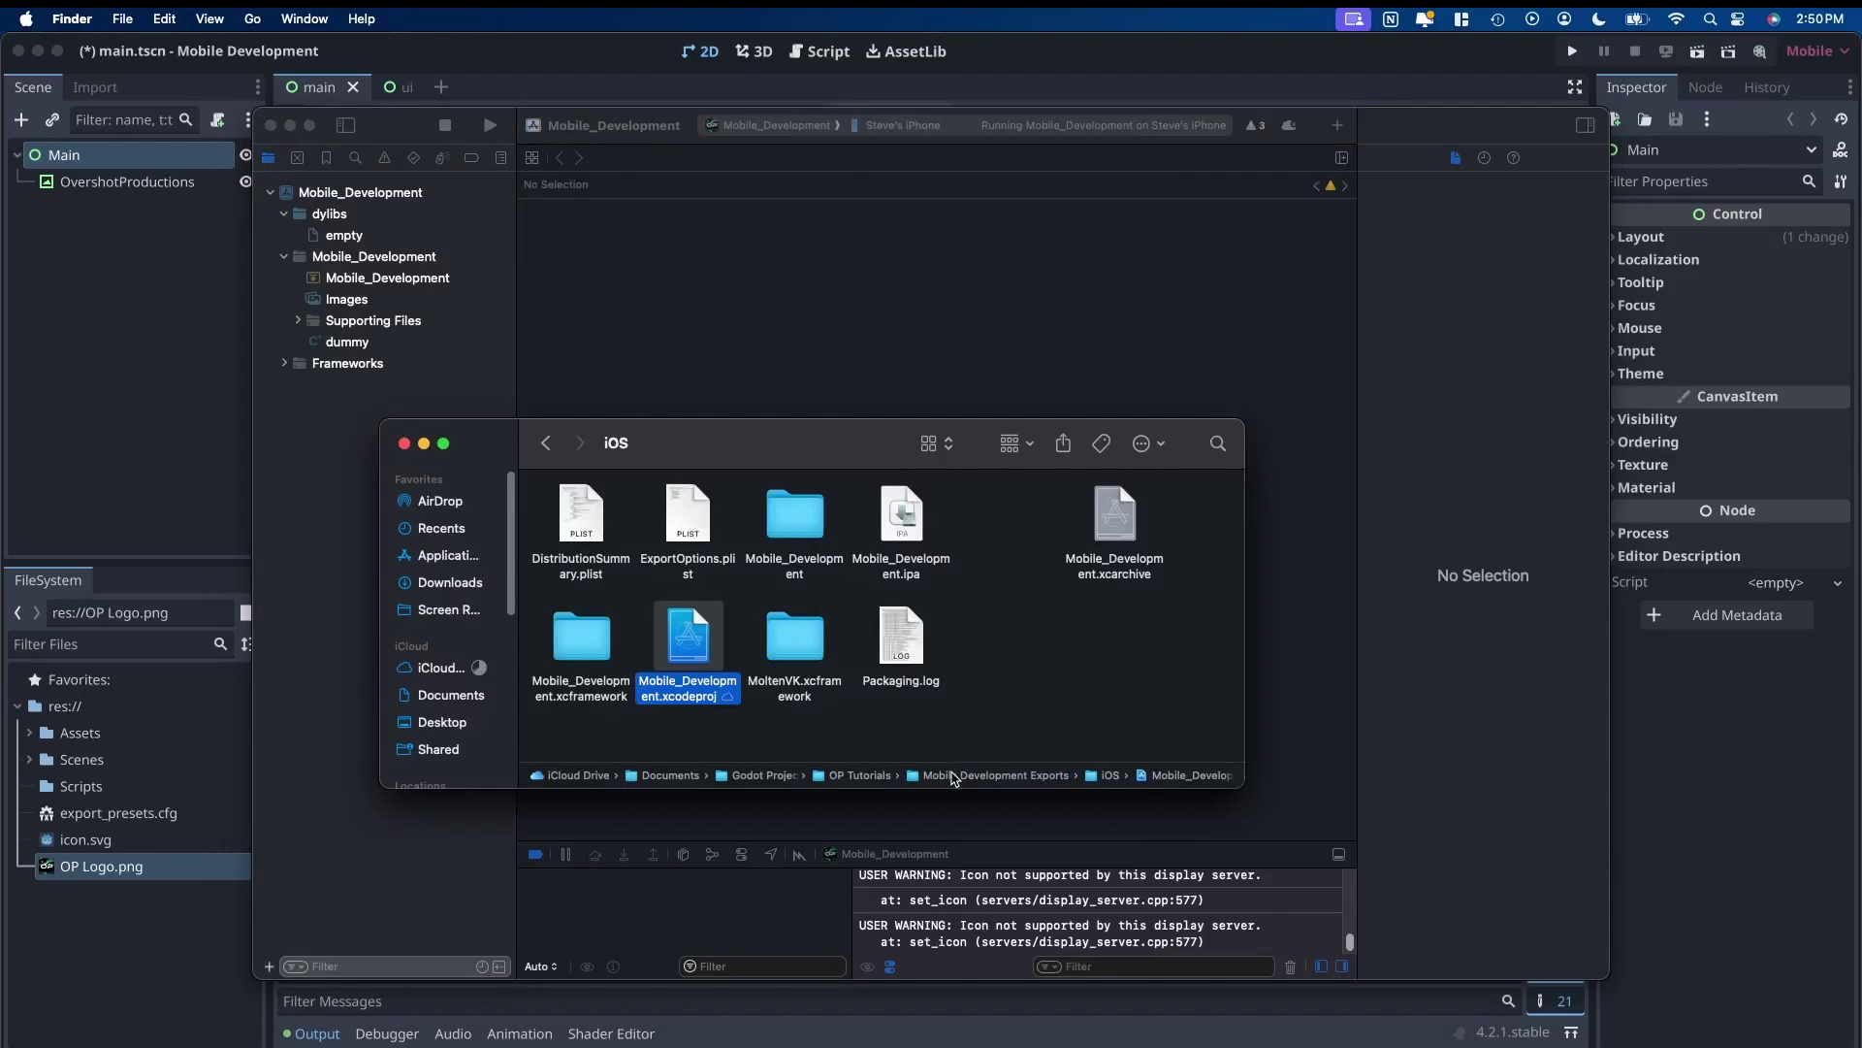
Go up to OP Tutorials and drag the Mobile Development folder into Xcode's project navigator
{"action": "double_click", "coordinate": [975, 775]}
{"action": "left_click", "coordinate": [548, 447]}
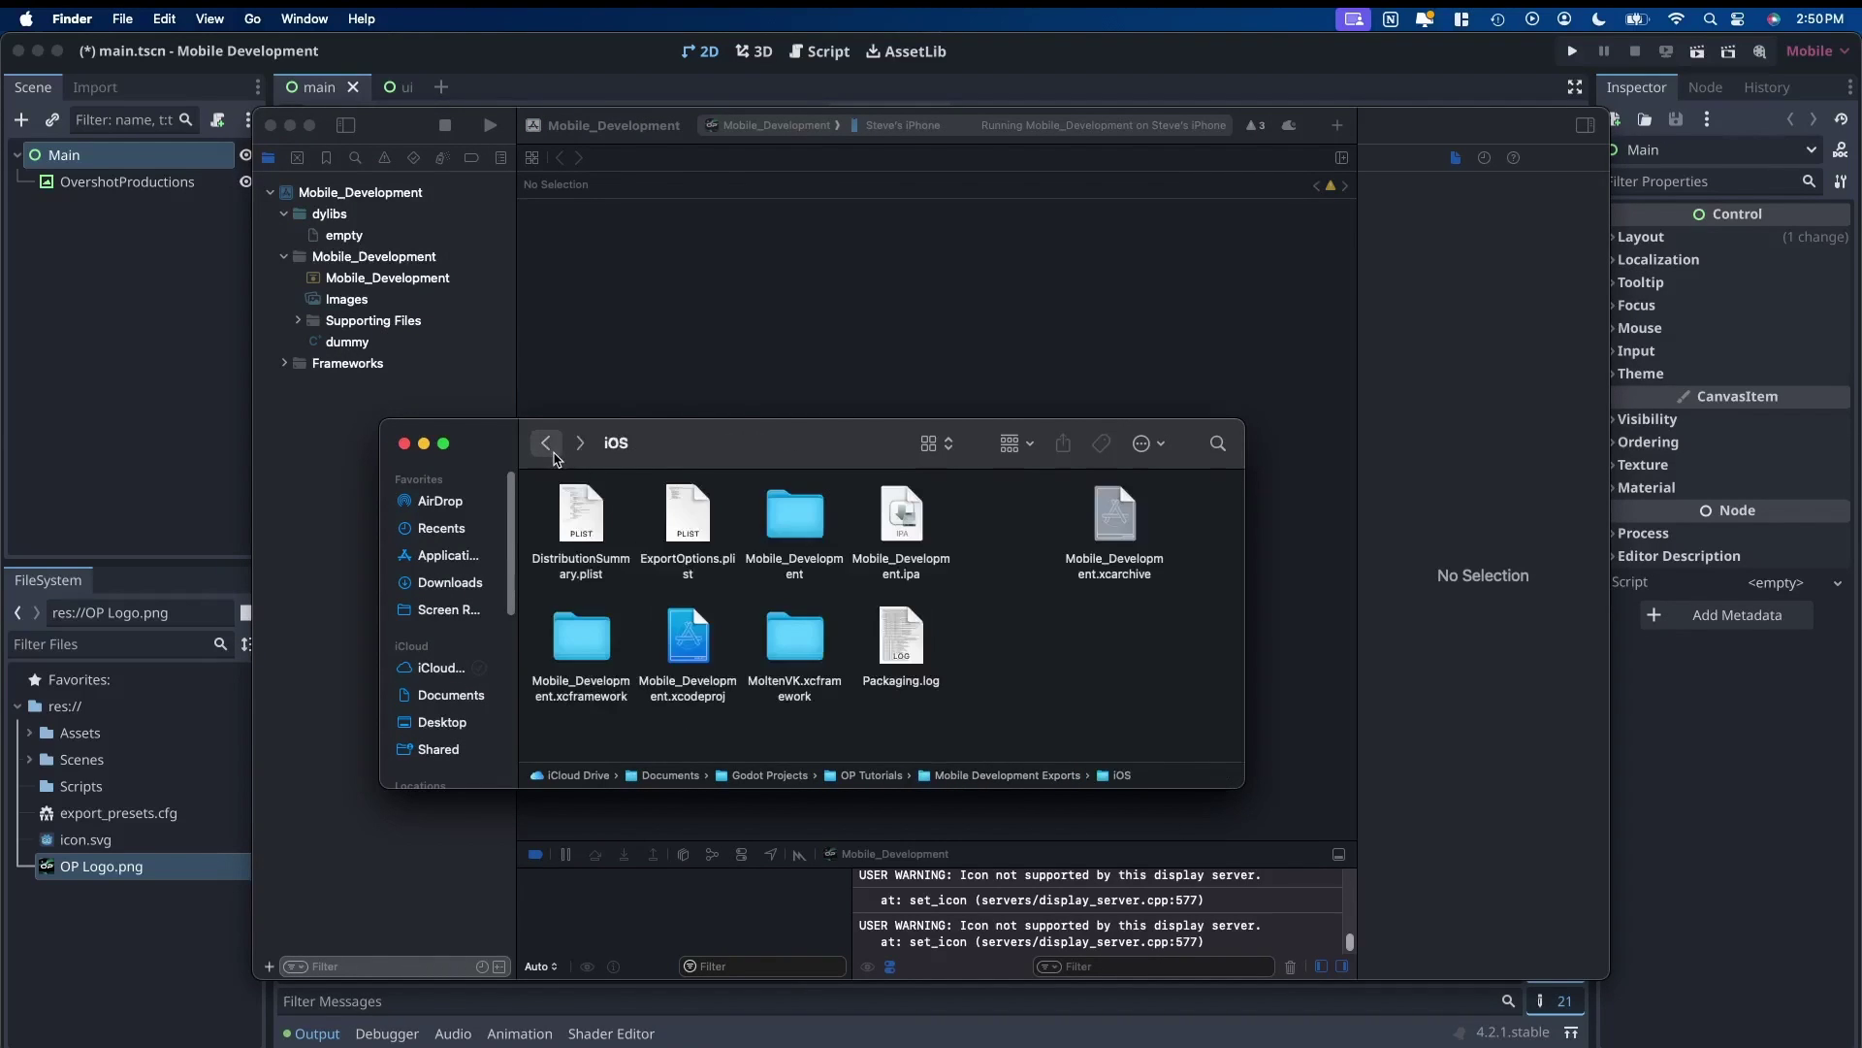
{"action": "double_click", "coordinate": [886, 775]}
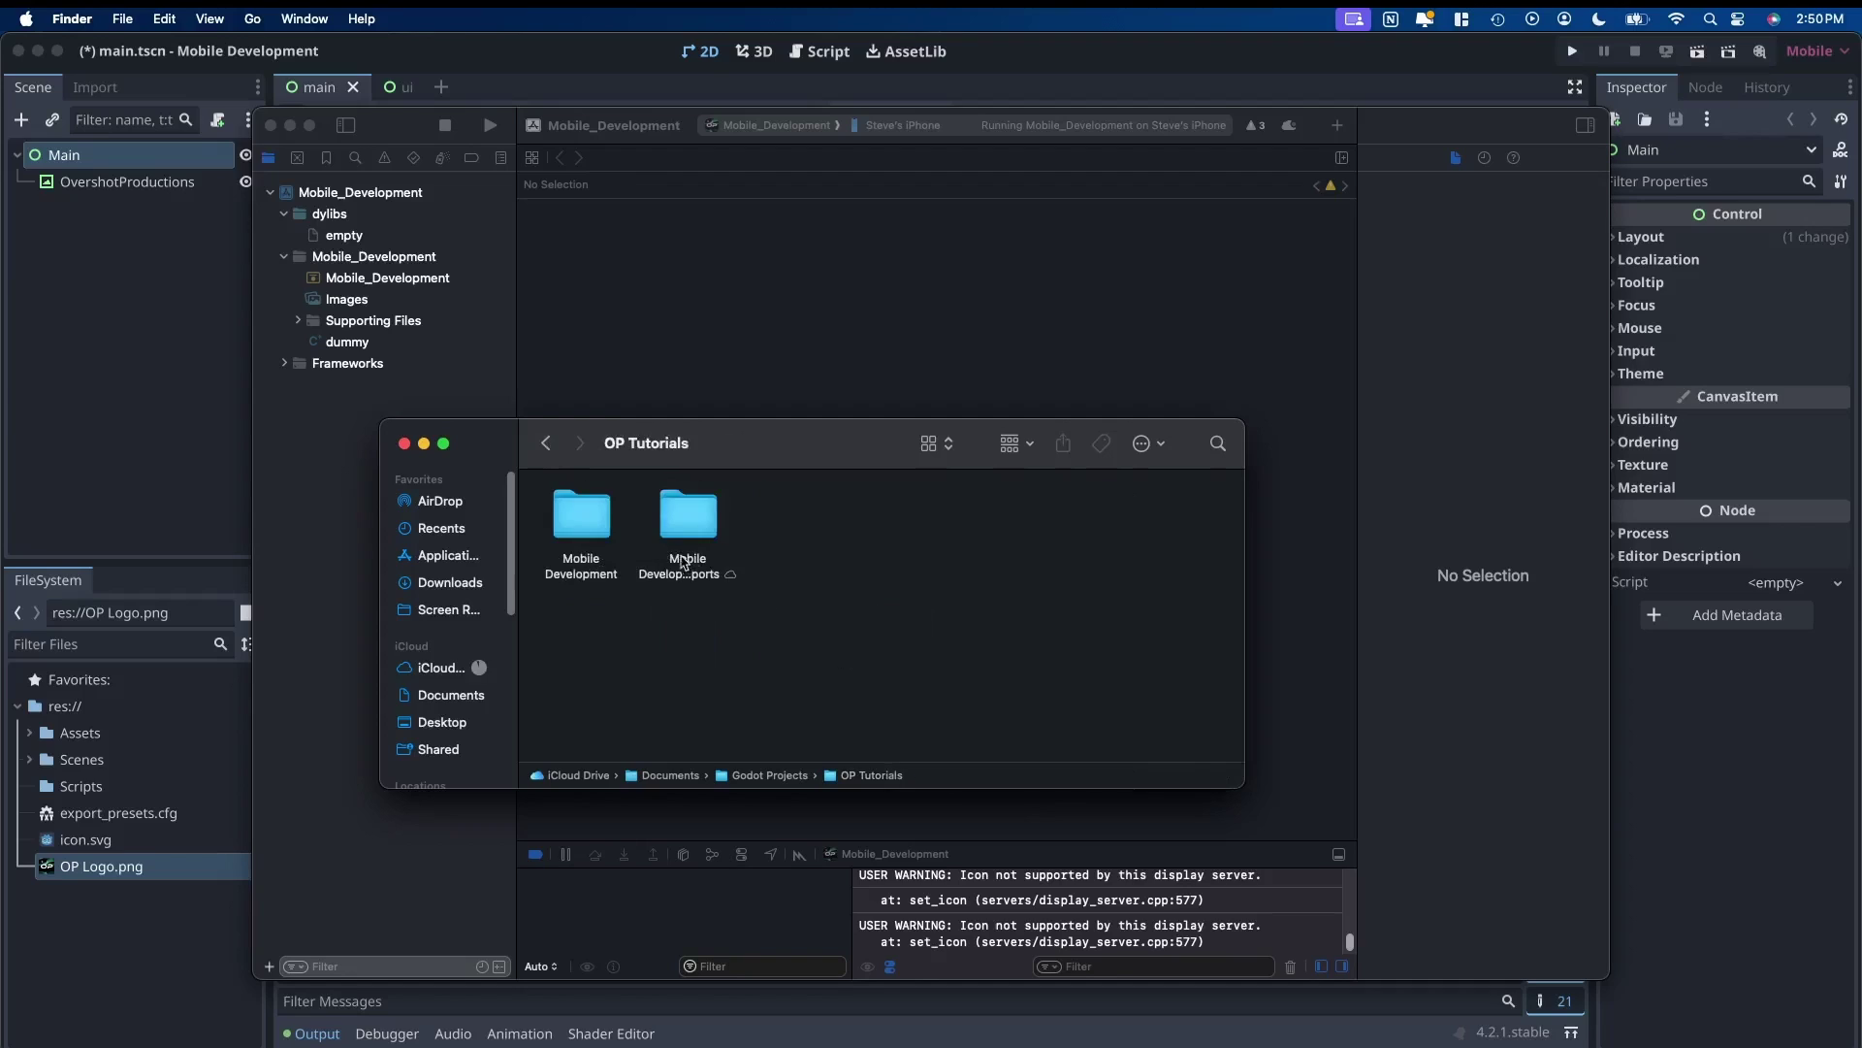
{"action": "left_click", "coordinate": [569, 516]}
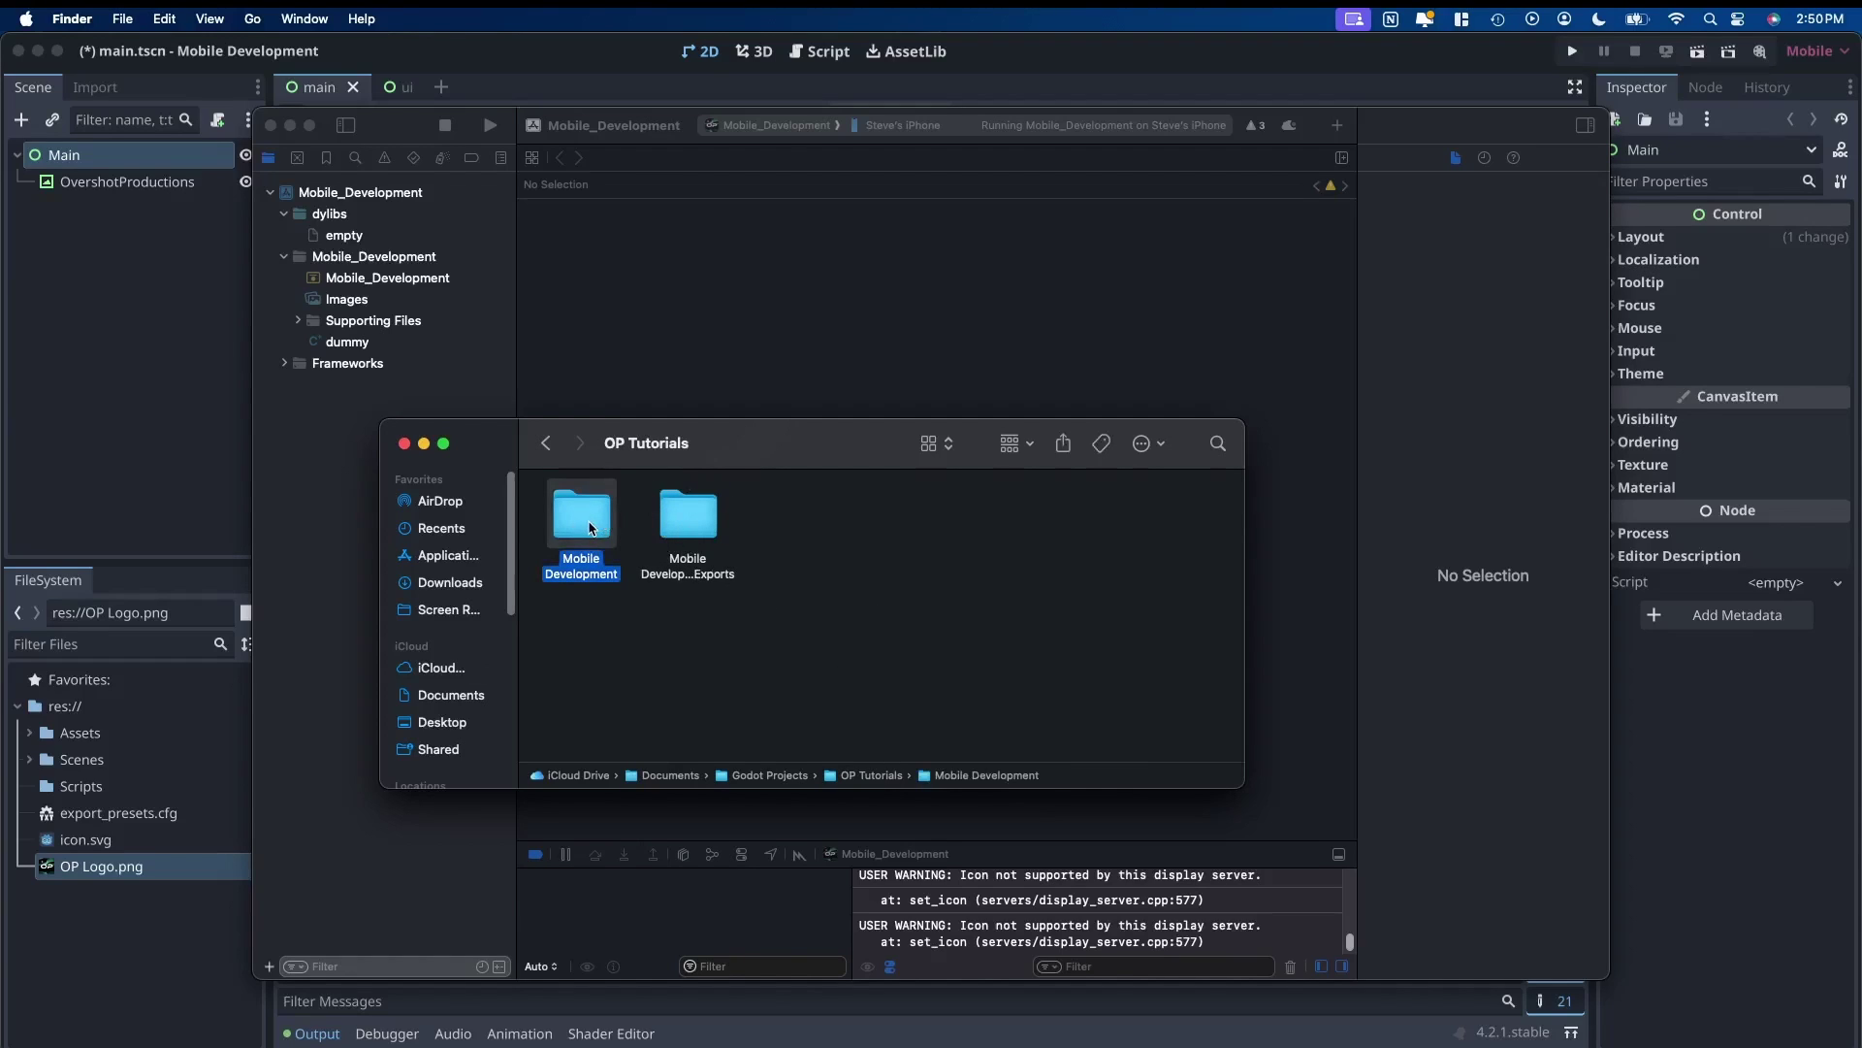
{"action": "left_click_drag", "start_coordinate": [591, 527], "coordinate": [394, 204]}
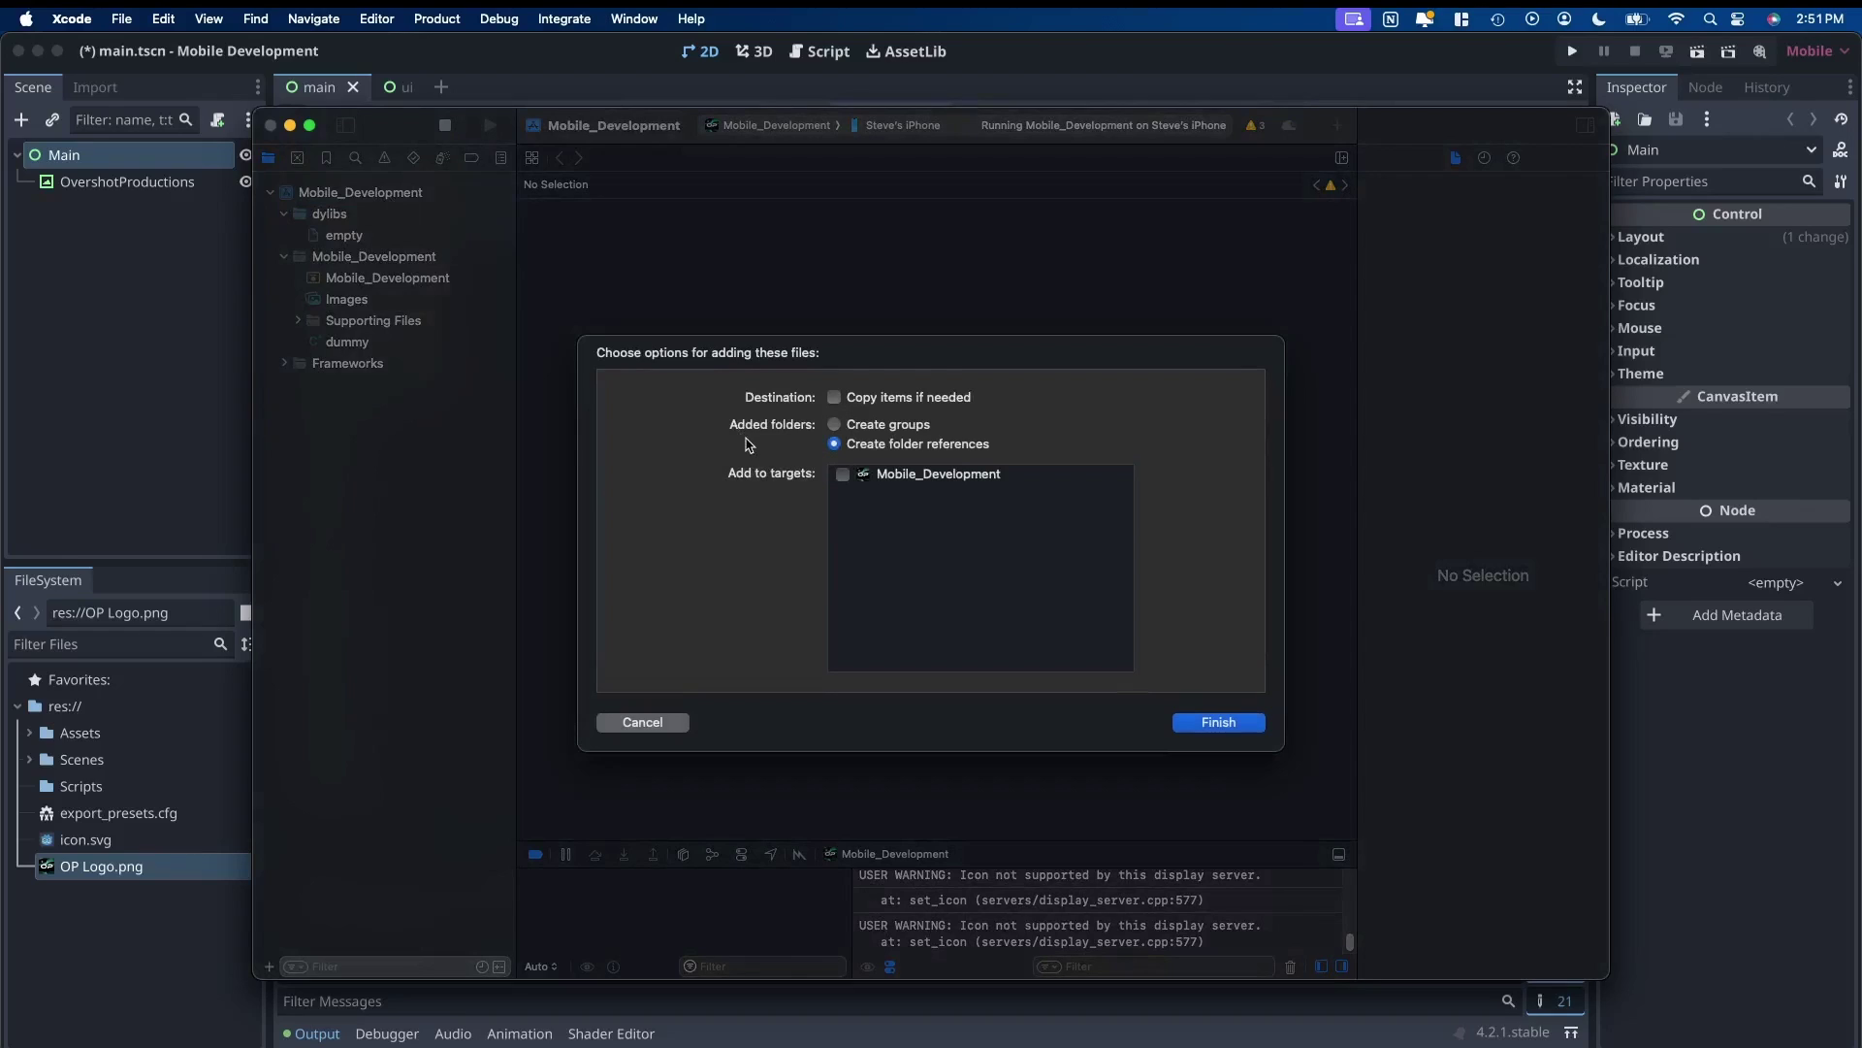
Add the Mobile Development folder to the Mobile_Development target and expand Supporting Files
{"action": "left_click", "coordinate": [843, 474]}
{"action": "left_click", "coordinate": [1237, 733]}
{"action": "left_click", "coordinate": [298, 342]}
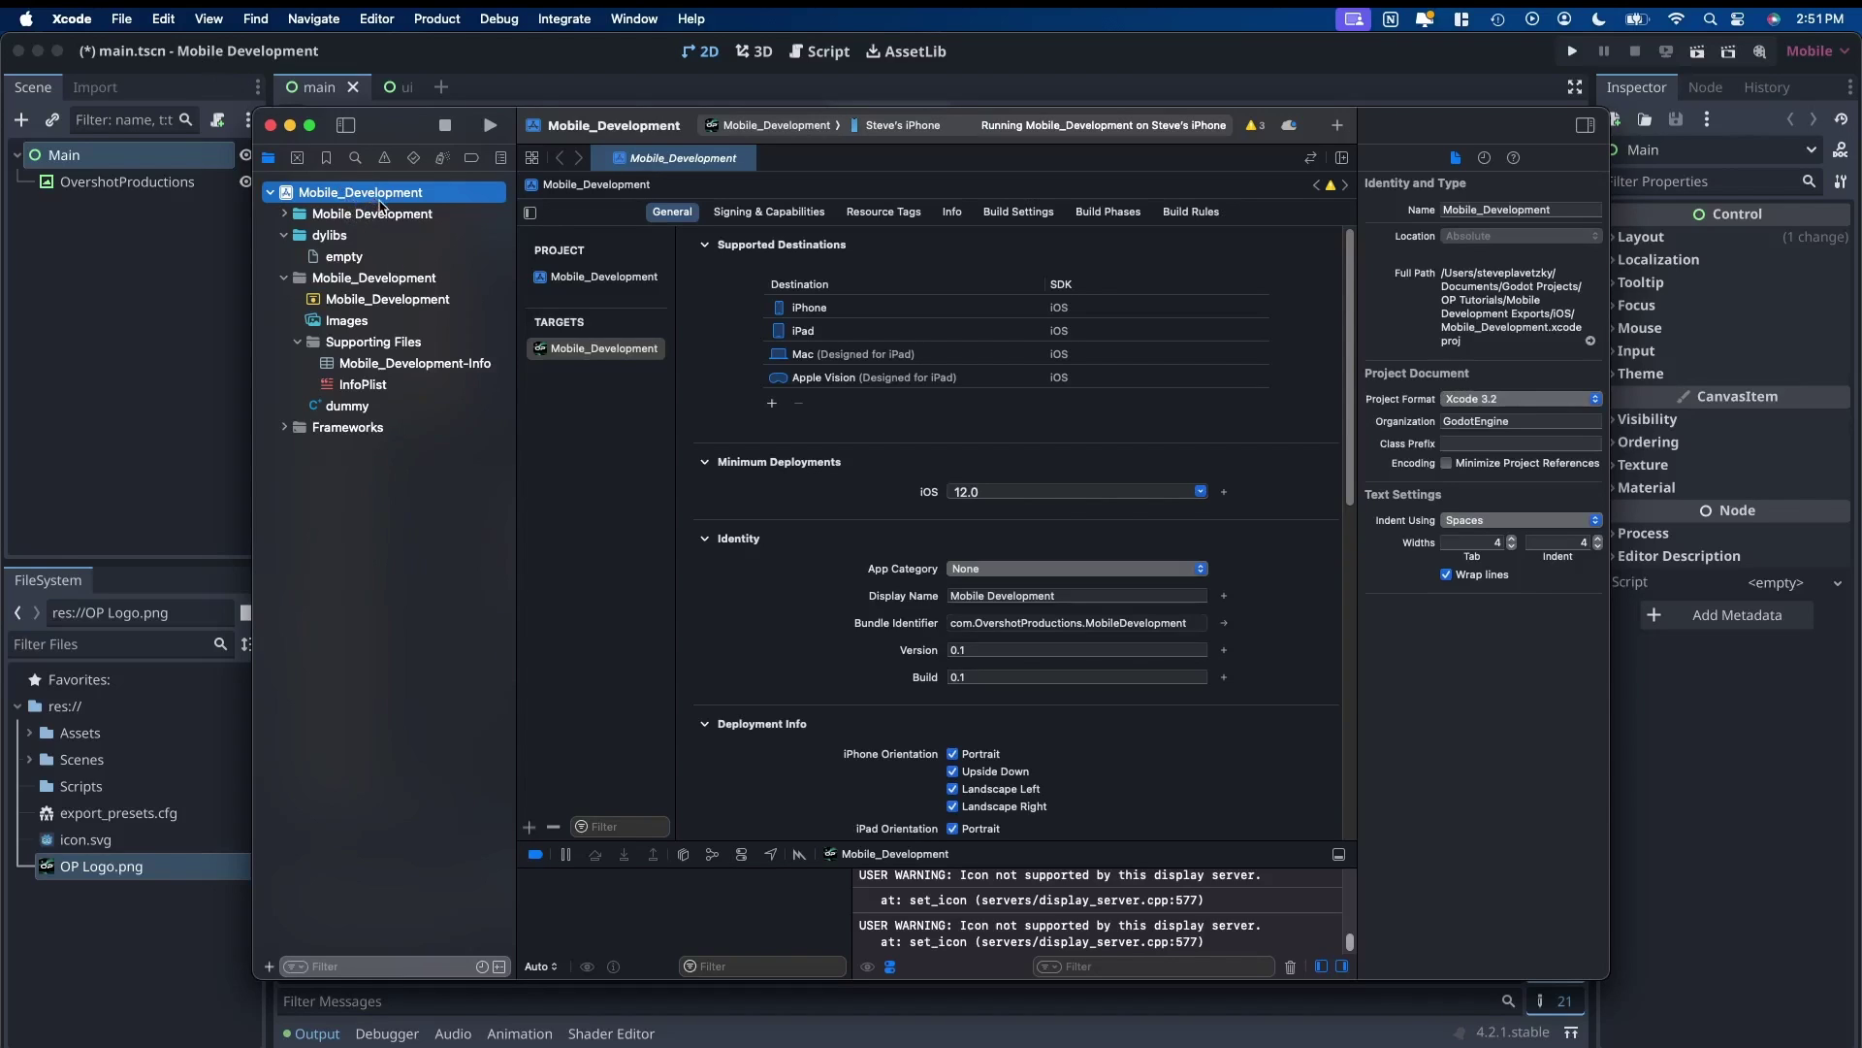
Add a new godot_path key to the Mobile_Development-Info property list
{"action": "left_click", "coordinate": [427, 365]}
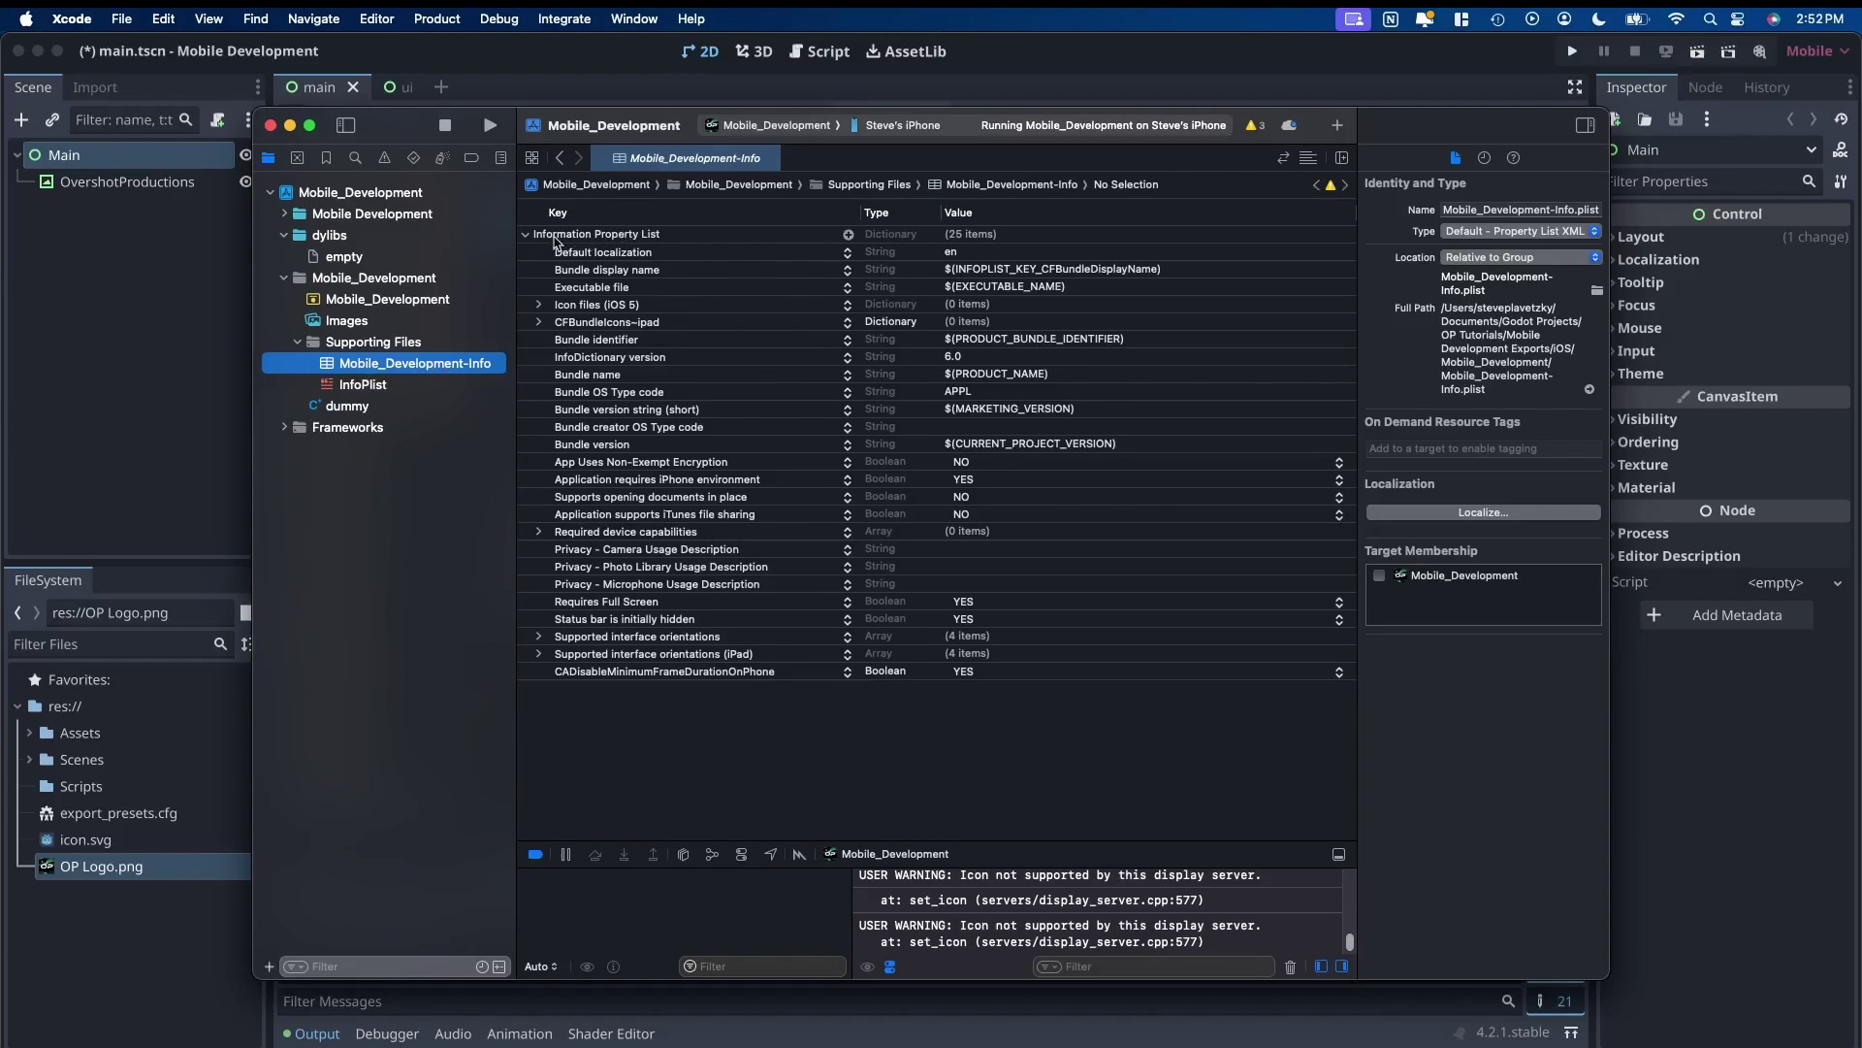
{"action": "left_click", "coordinate": [849, 236]}
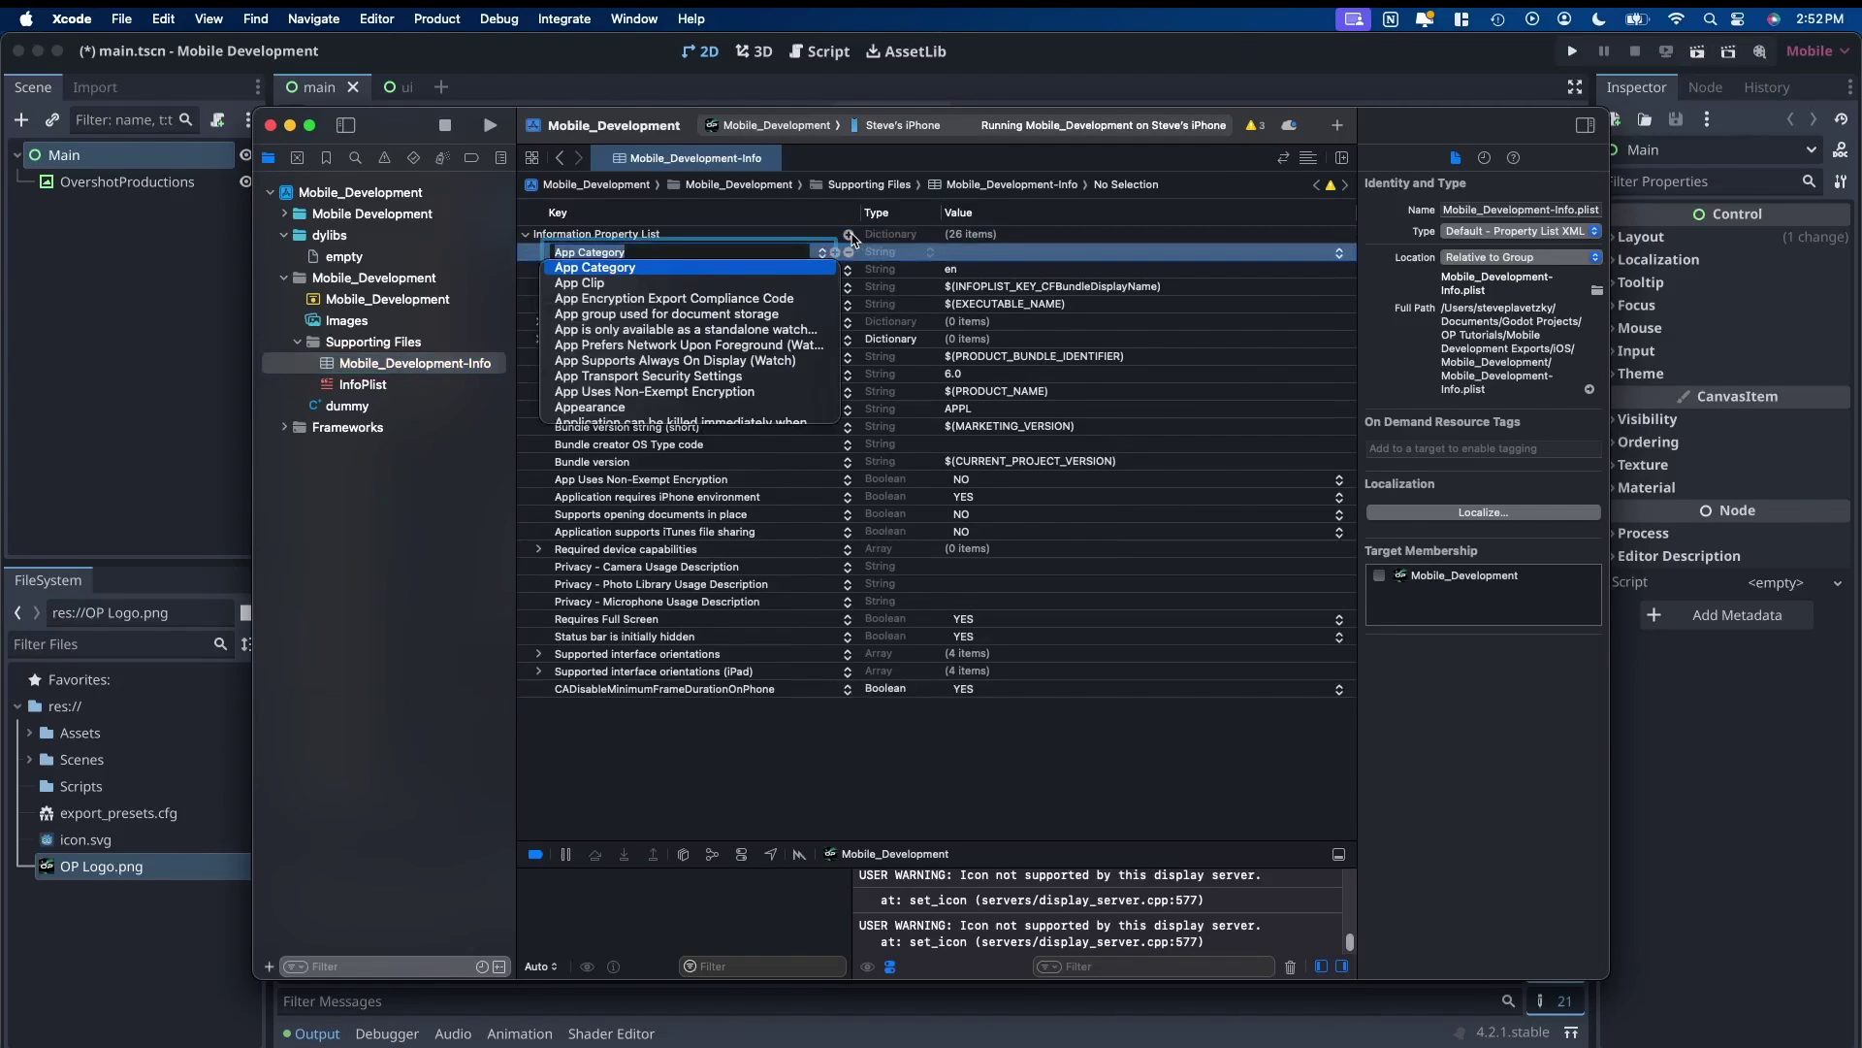
{"action": "type", "text": "Godot_"}
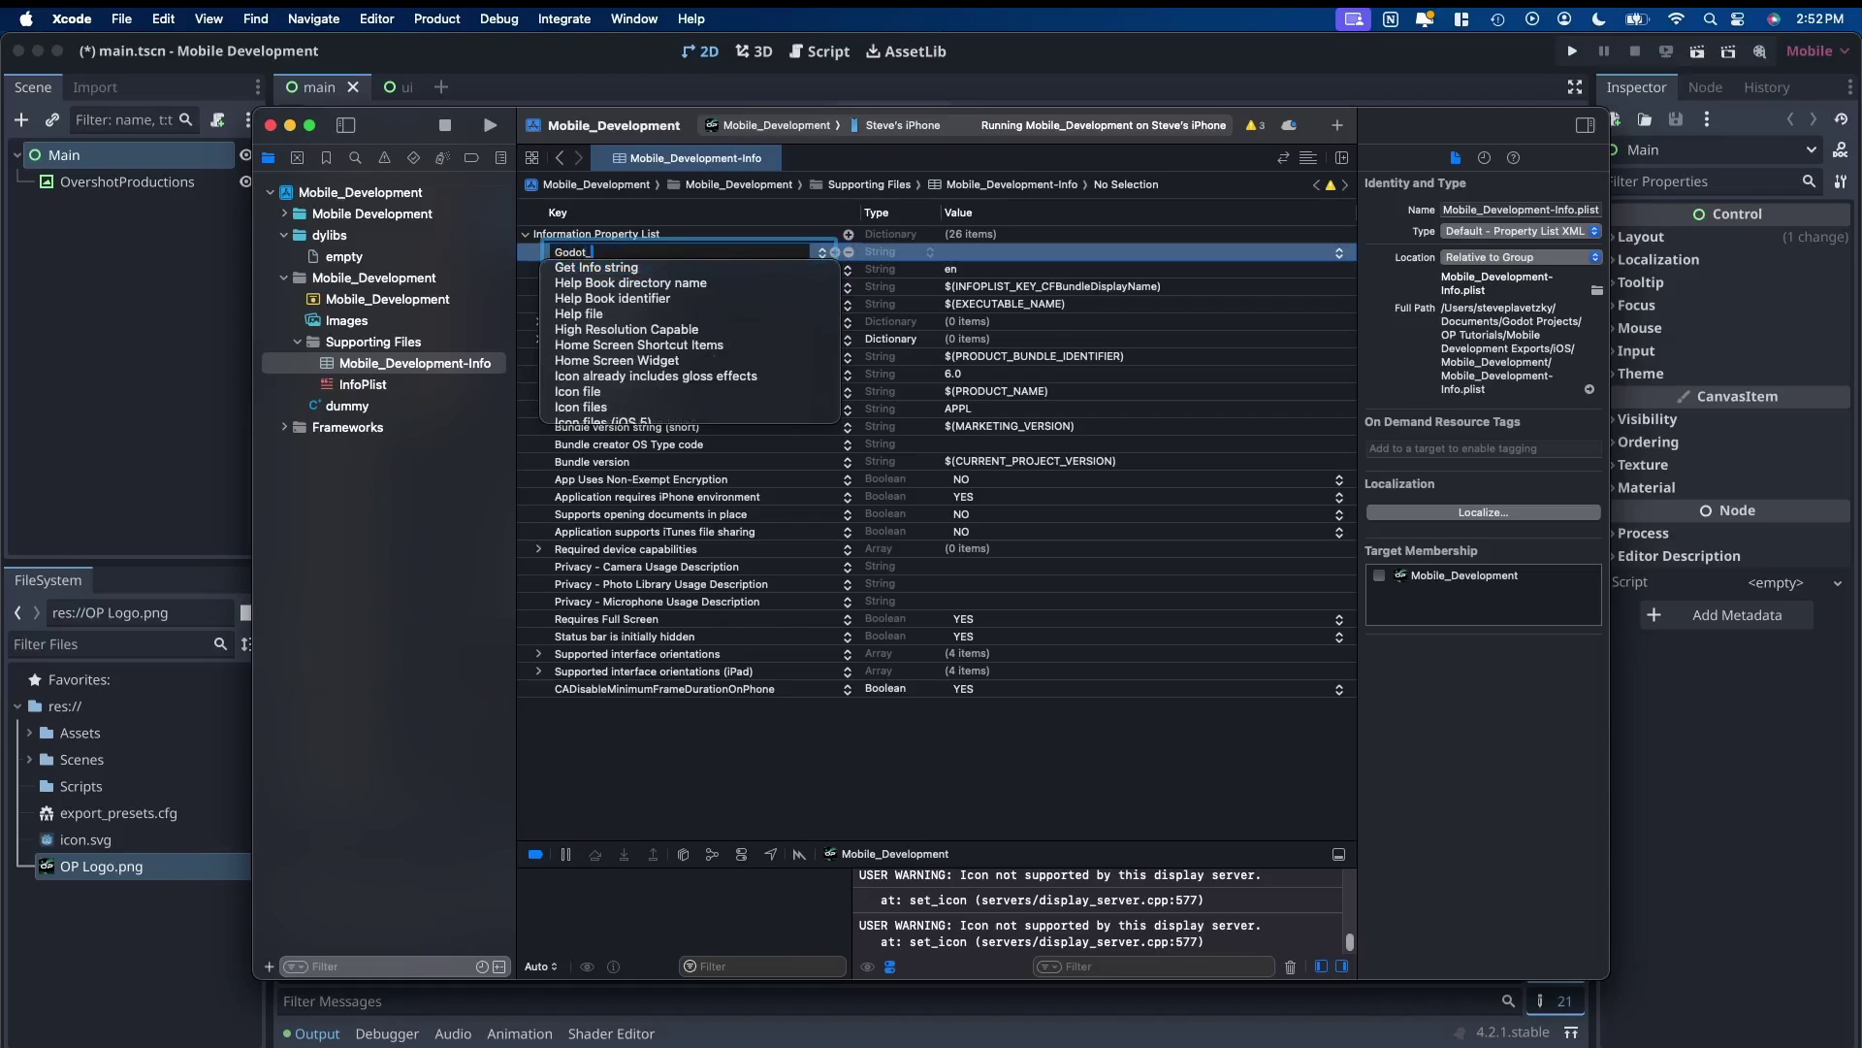
{"action": "type", "text": "path"}
{"action": "key", "text": "Delete"}
{"action": "type", "text": "g"}
{"action": "key", "text": "Escape"}
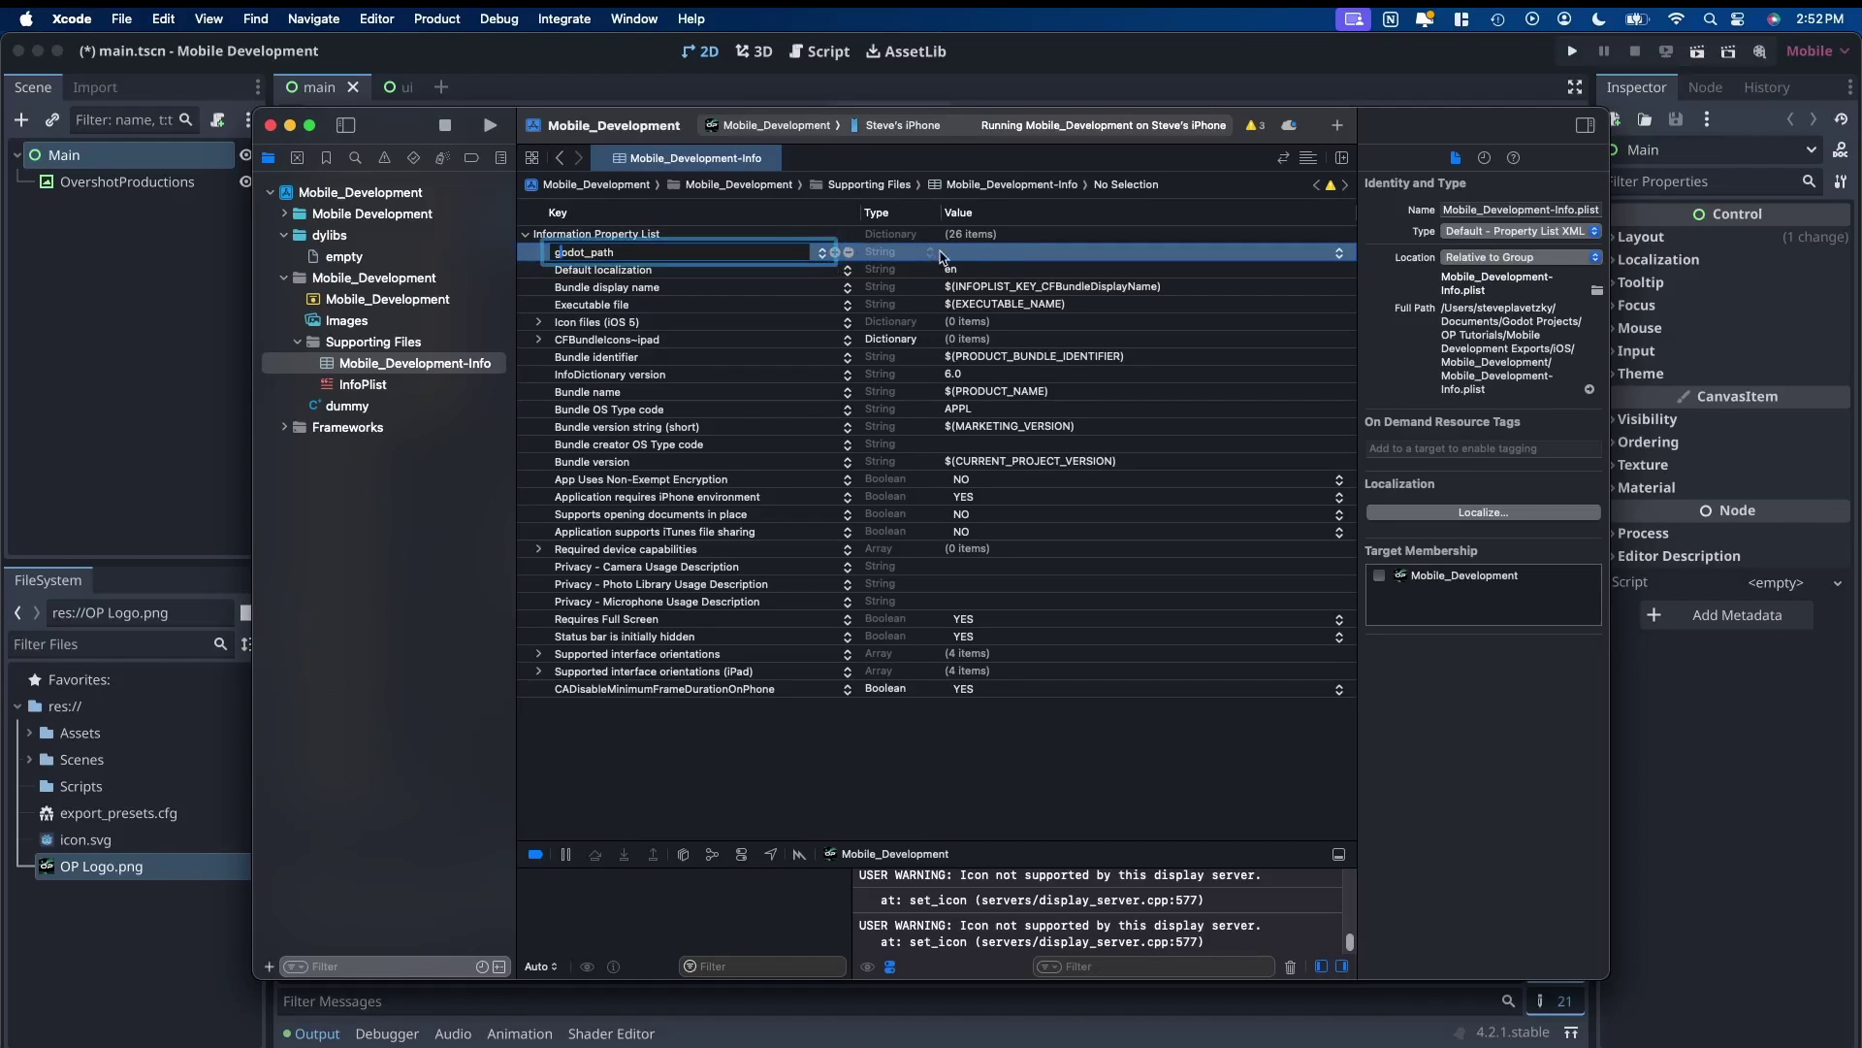
{"action": "left_click", "coordinate": [999, 259]}
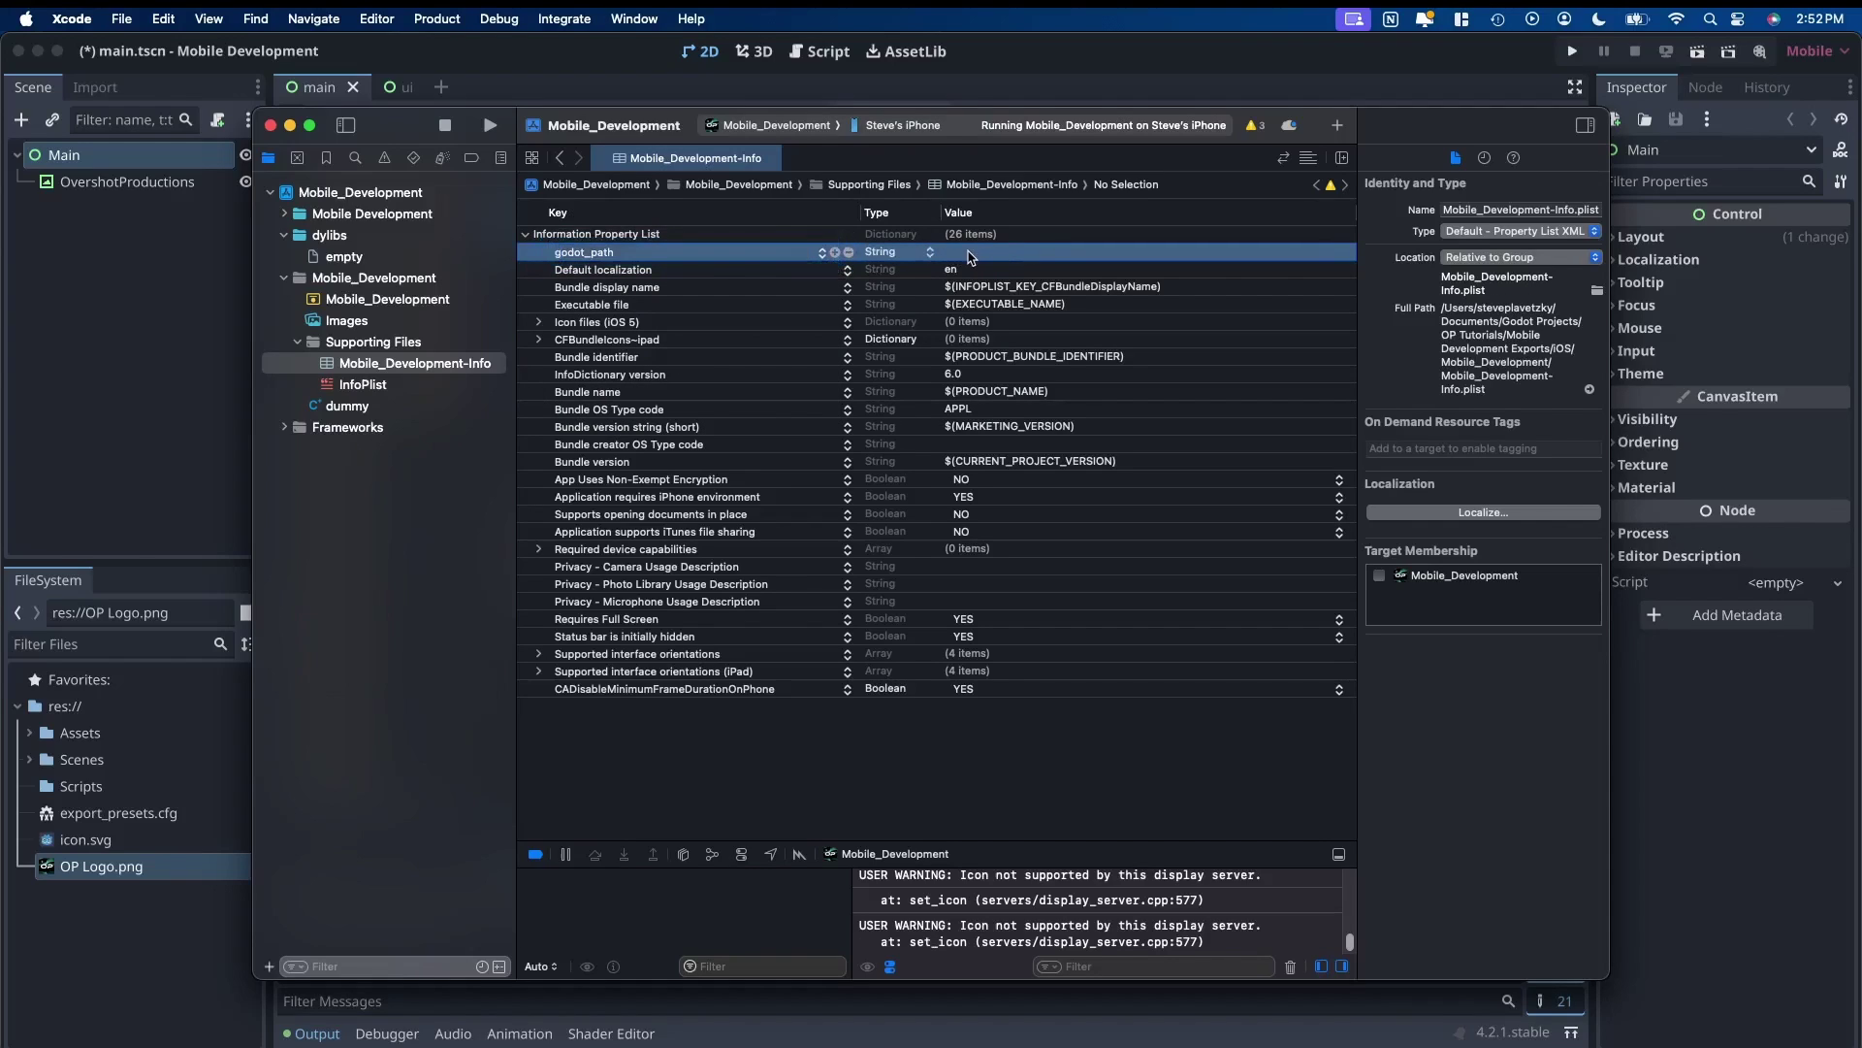
Copy the Mobile Development folder name and paste it as the godot_path value
{"action": "left_click", "coordinate": [969, 251]}
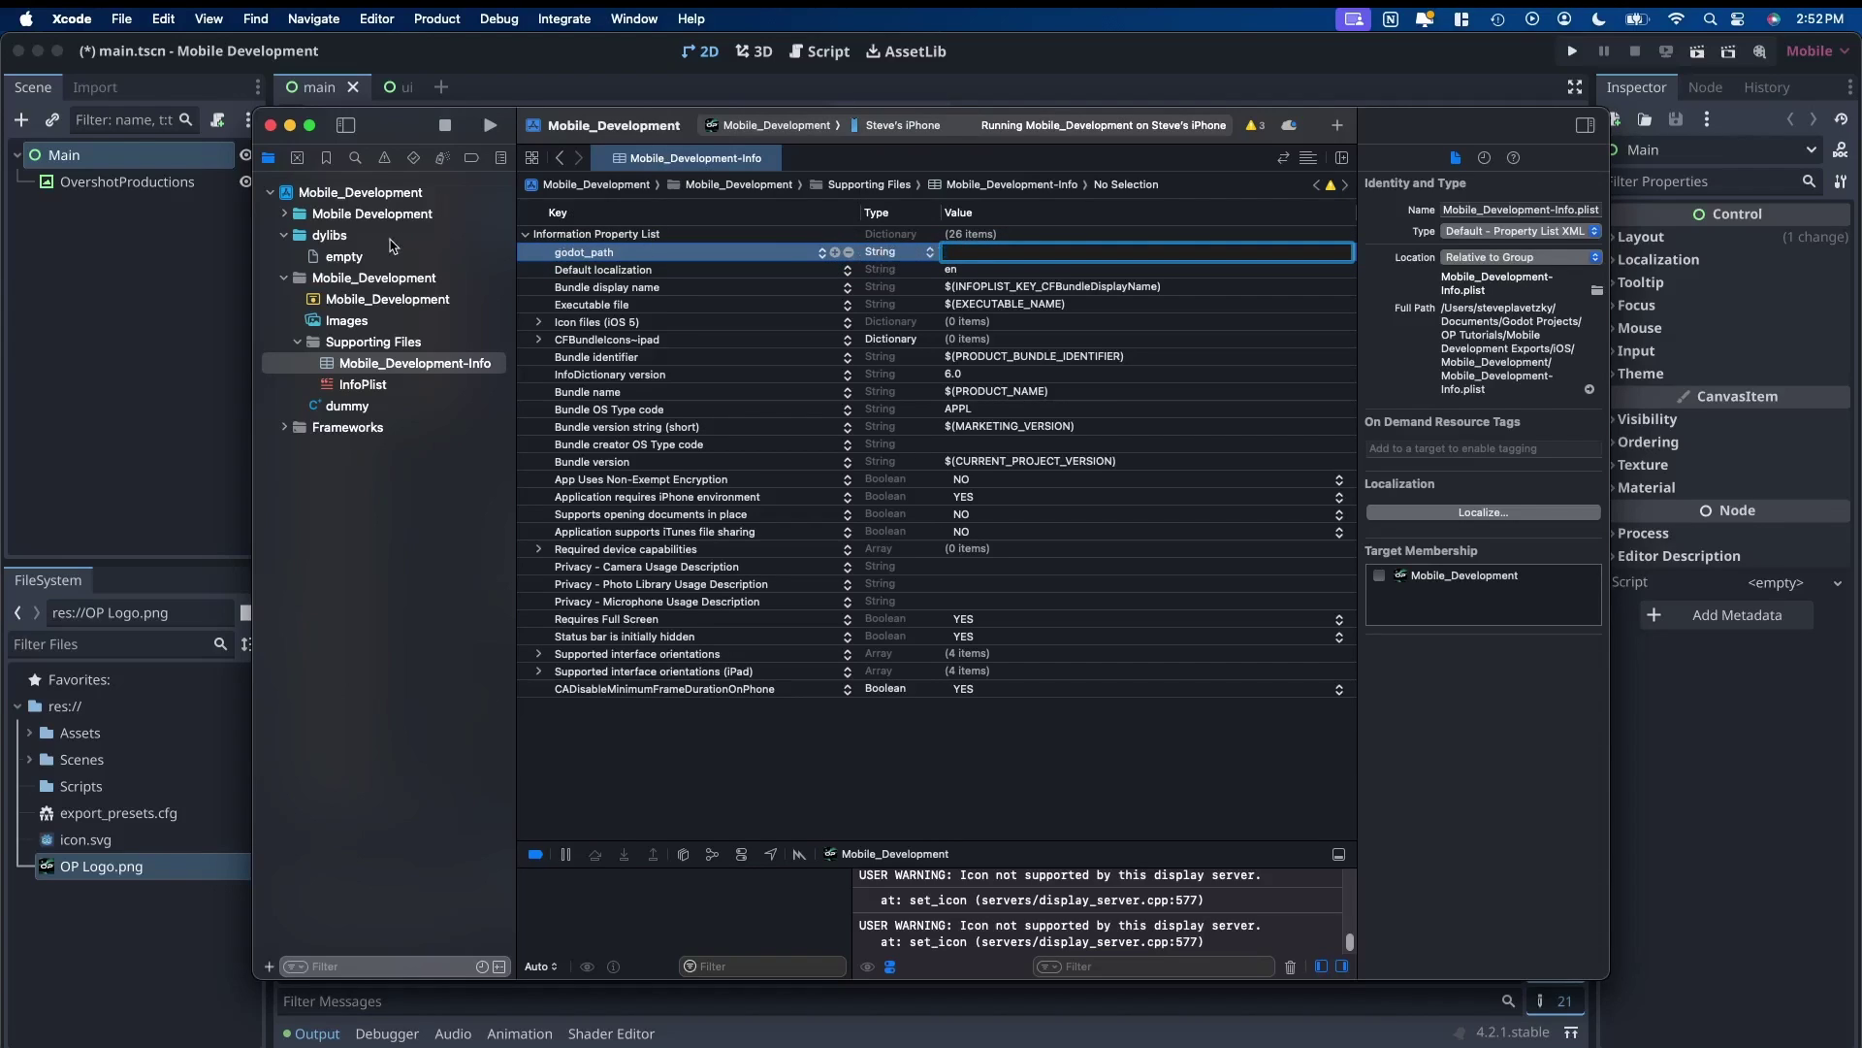
{"action": "left_click", "coordinate": [367, 221]}
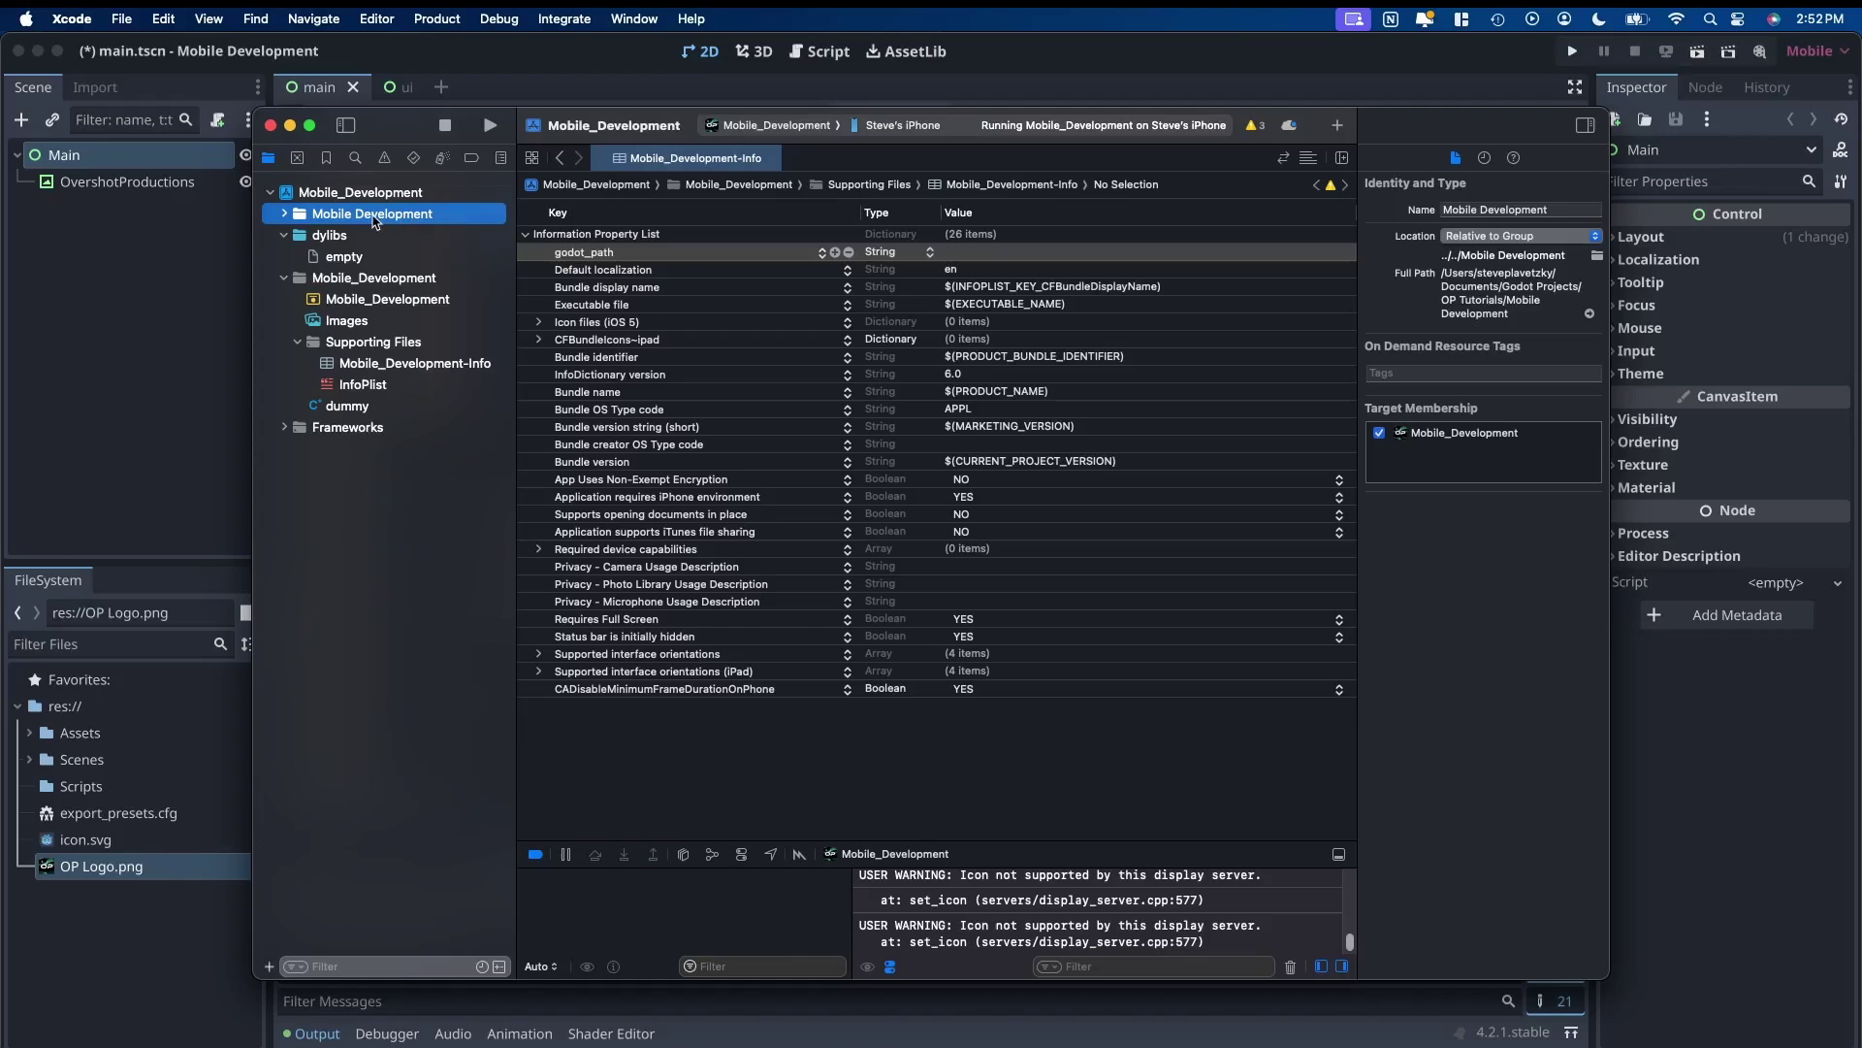
{"action": "left_click", "coordinate": [375, 218]}
{"action": "key", "text": "super+c"}
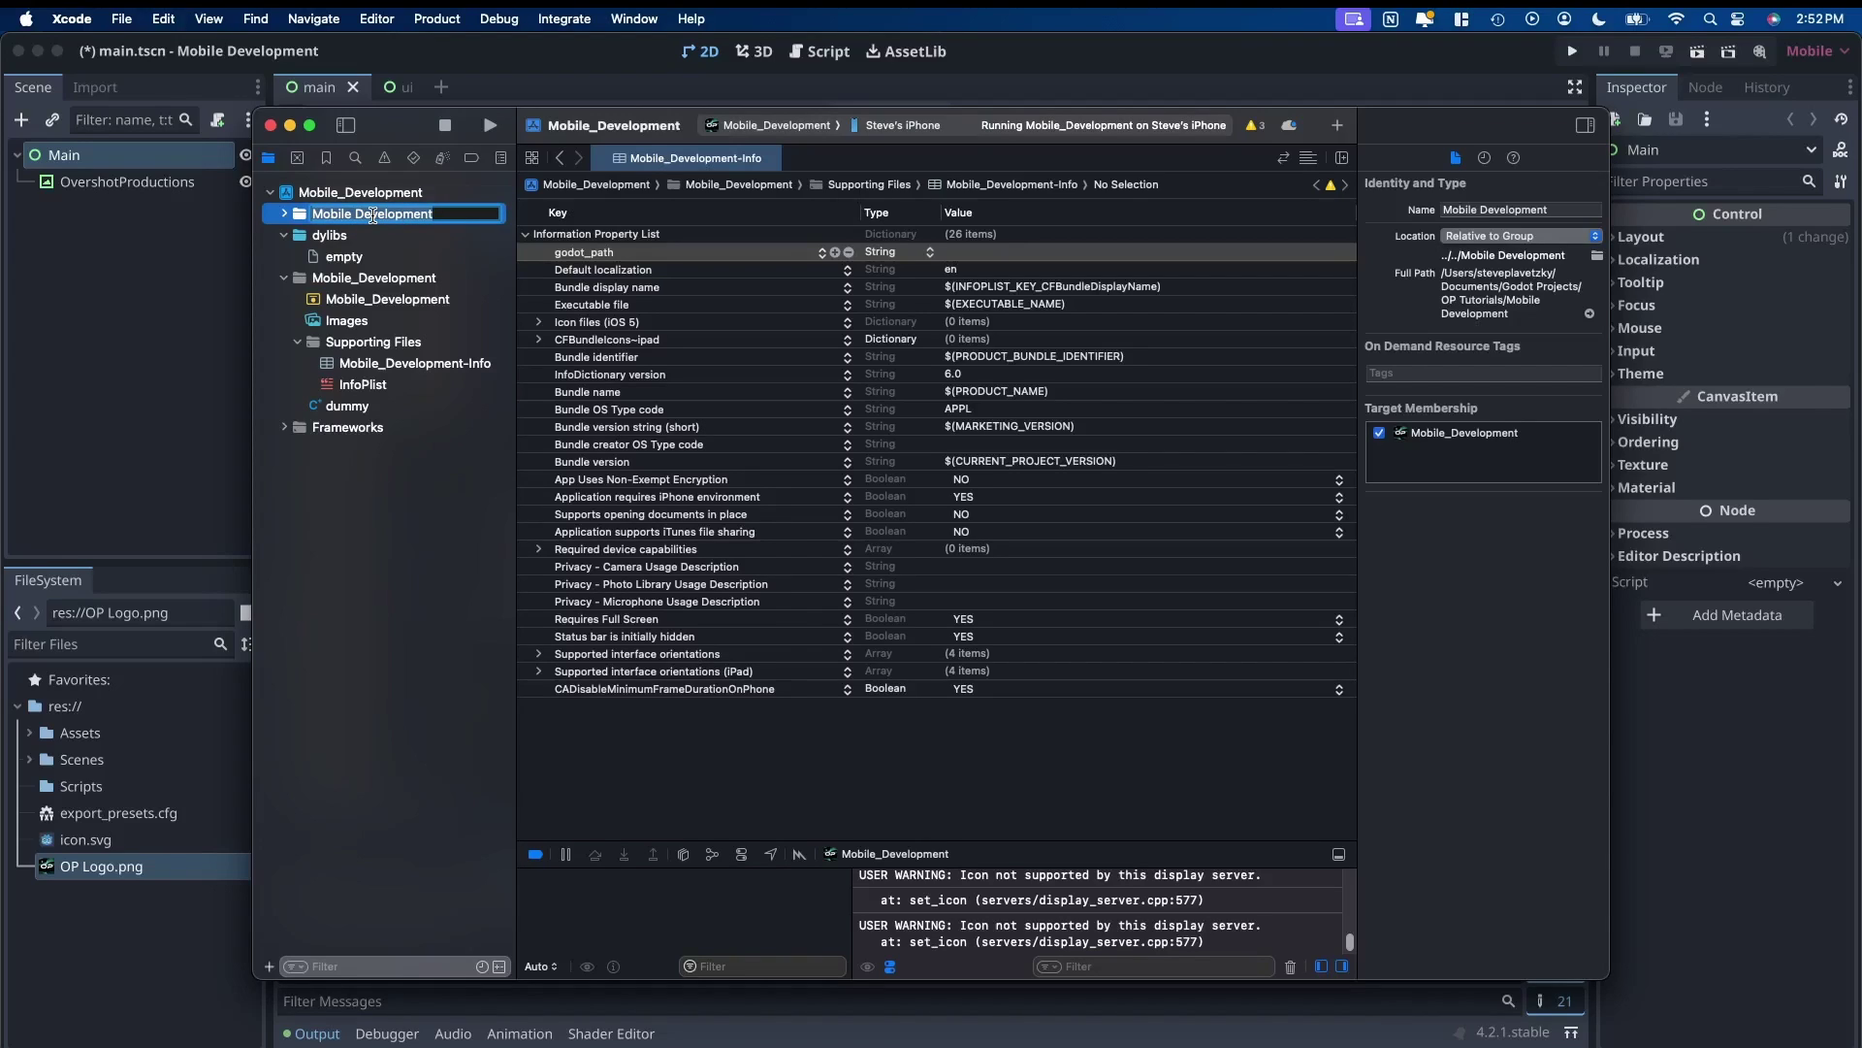
{"action": "left_click", "coordinate": [966, 254]}
{"action": "left_click", "coordinate": [966, 254]}
{"action": "key", "text": "super+v"}
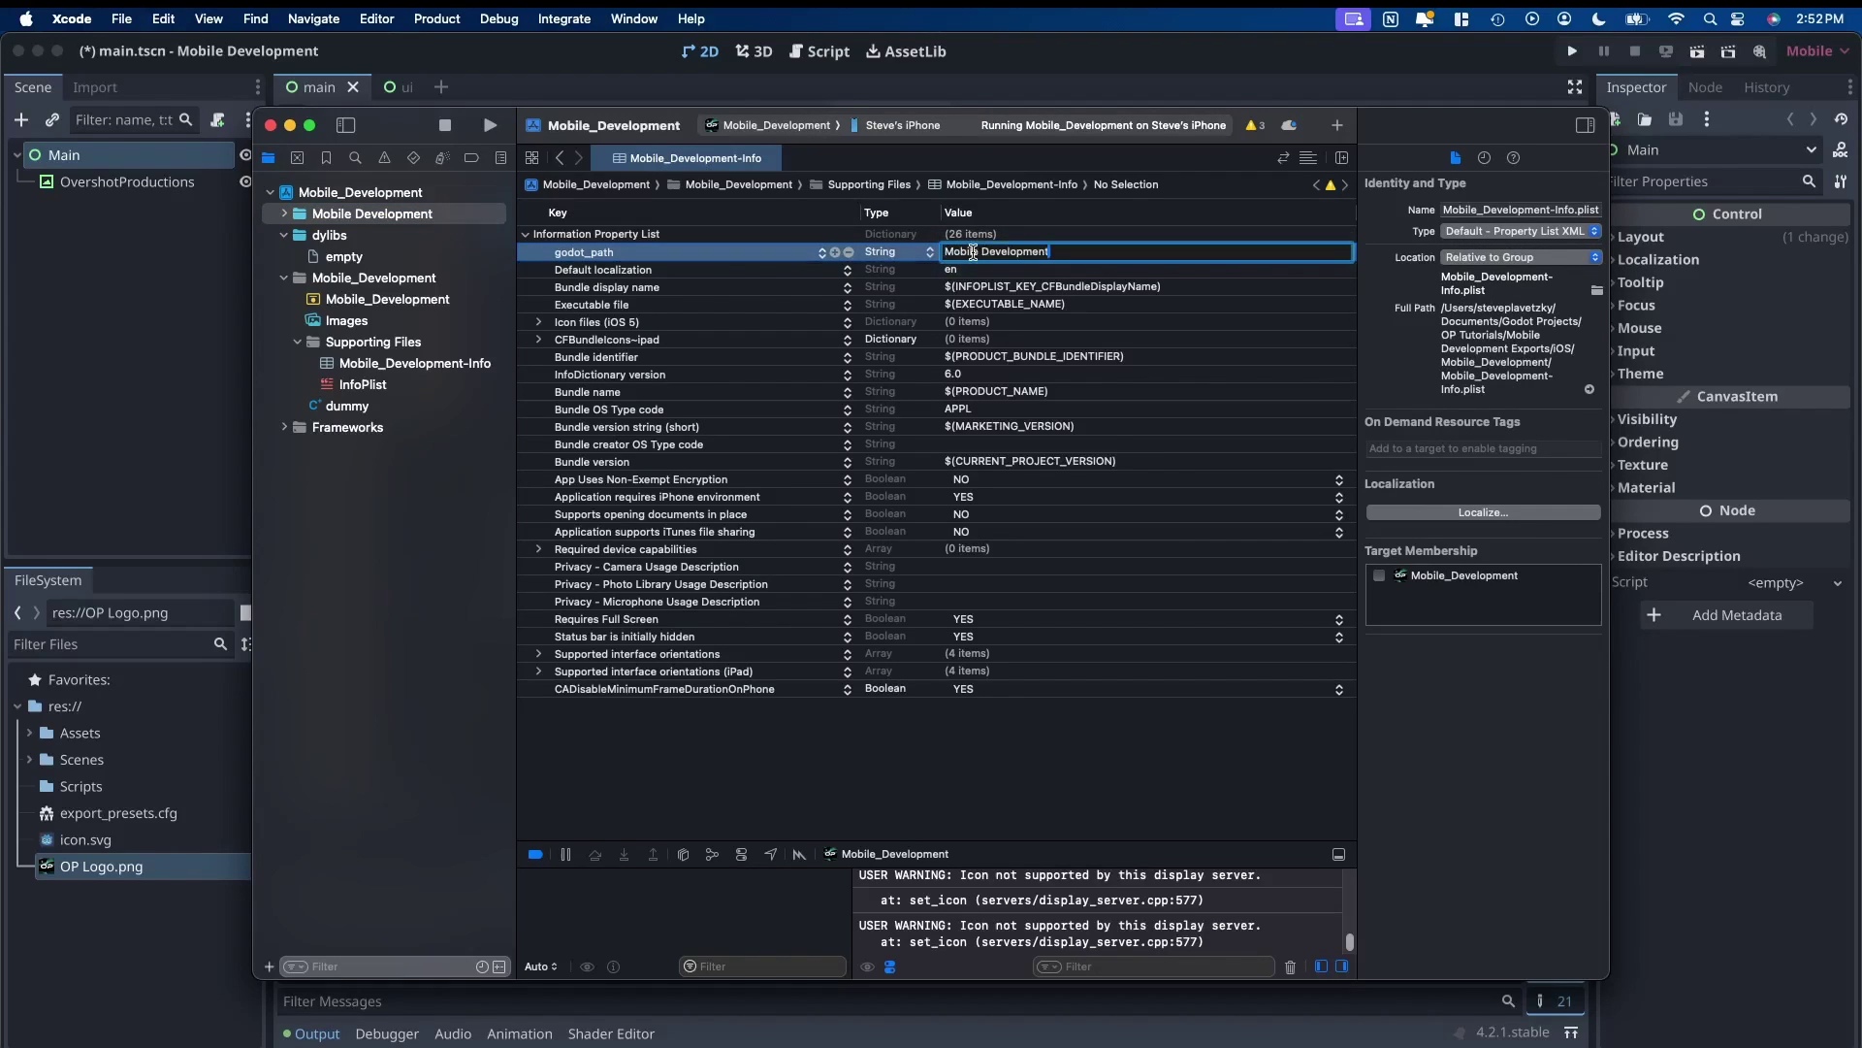
{"action": "key", "text": "Tab"}
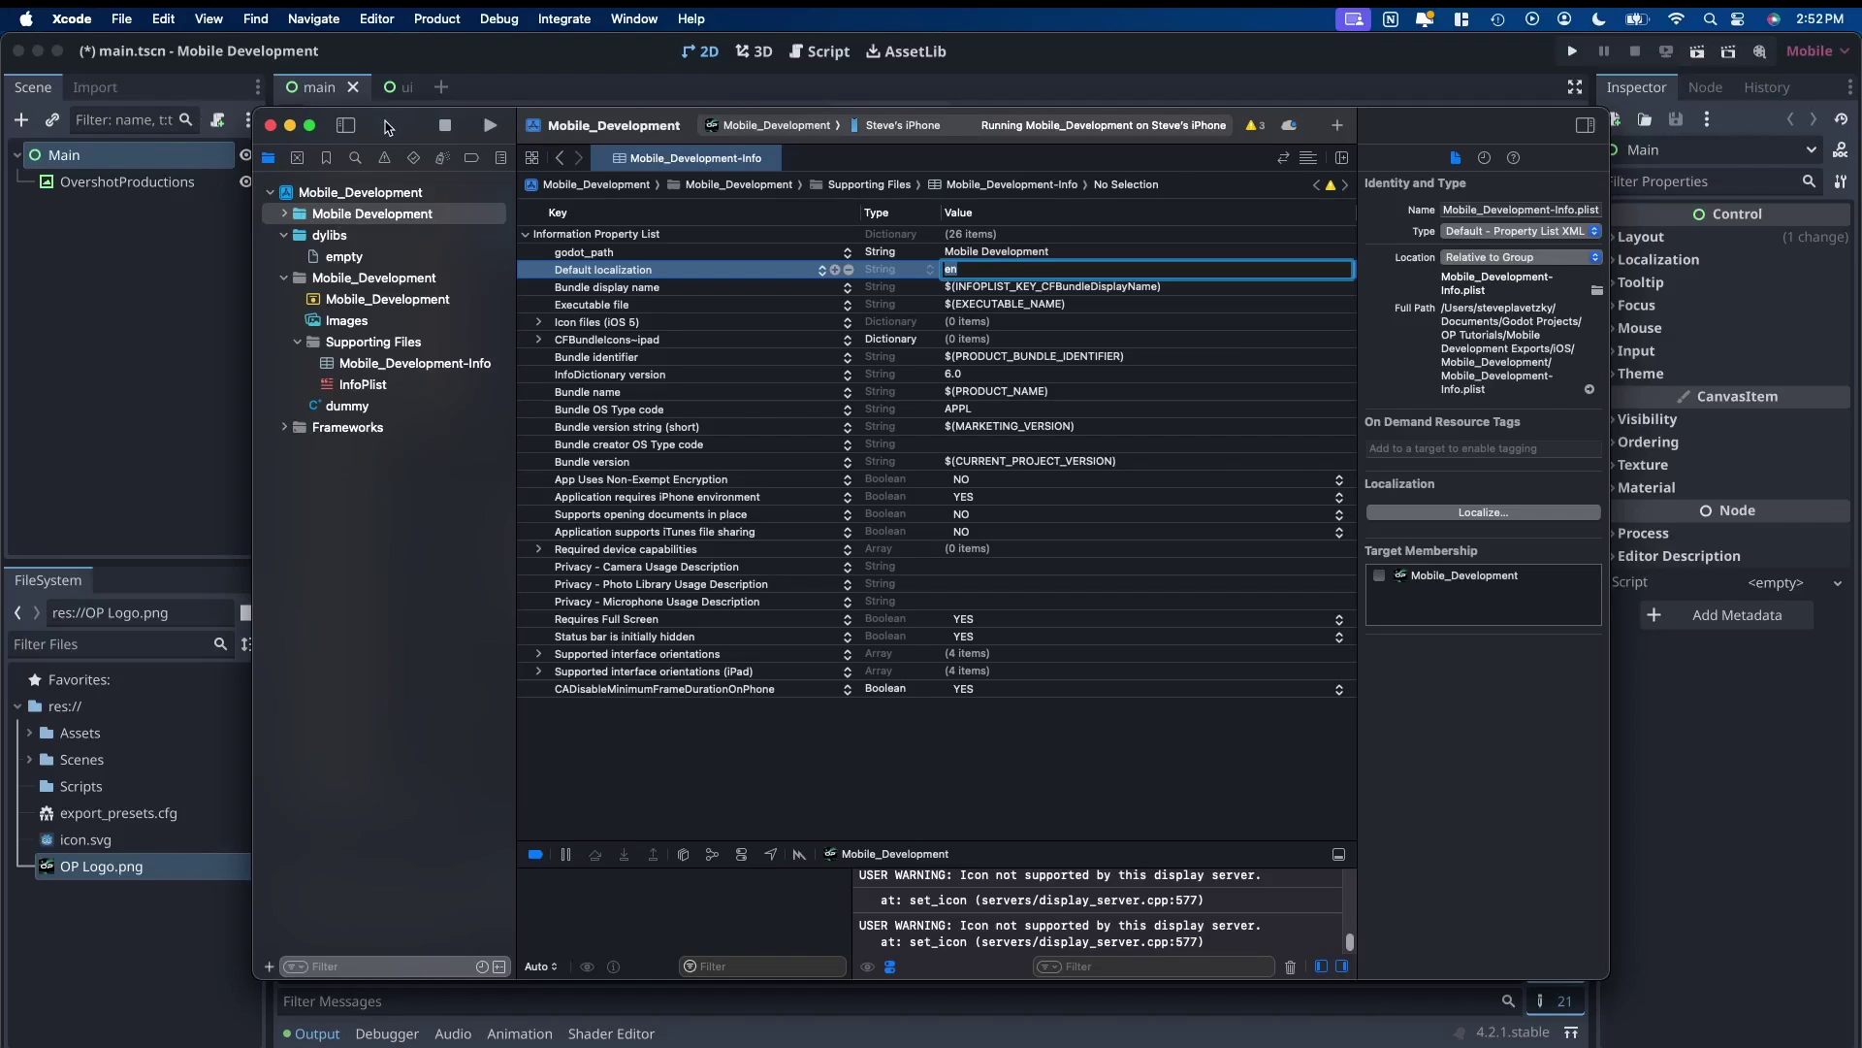
Stop the running app and rebuild Mobile_Development on the iPhone
{"action": "left_click", "coordinate": [446, 127]}
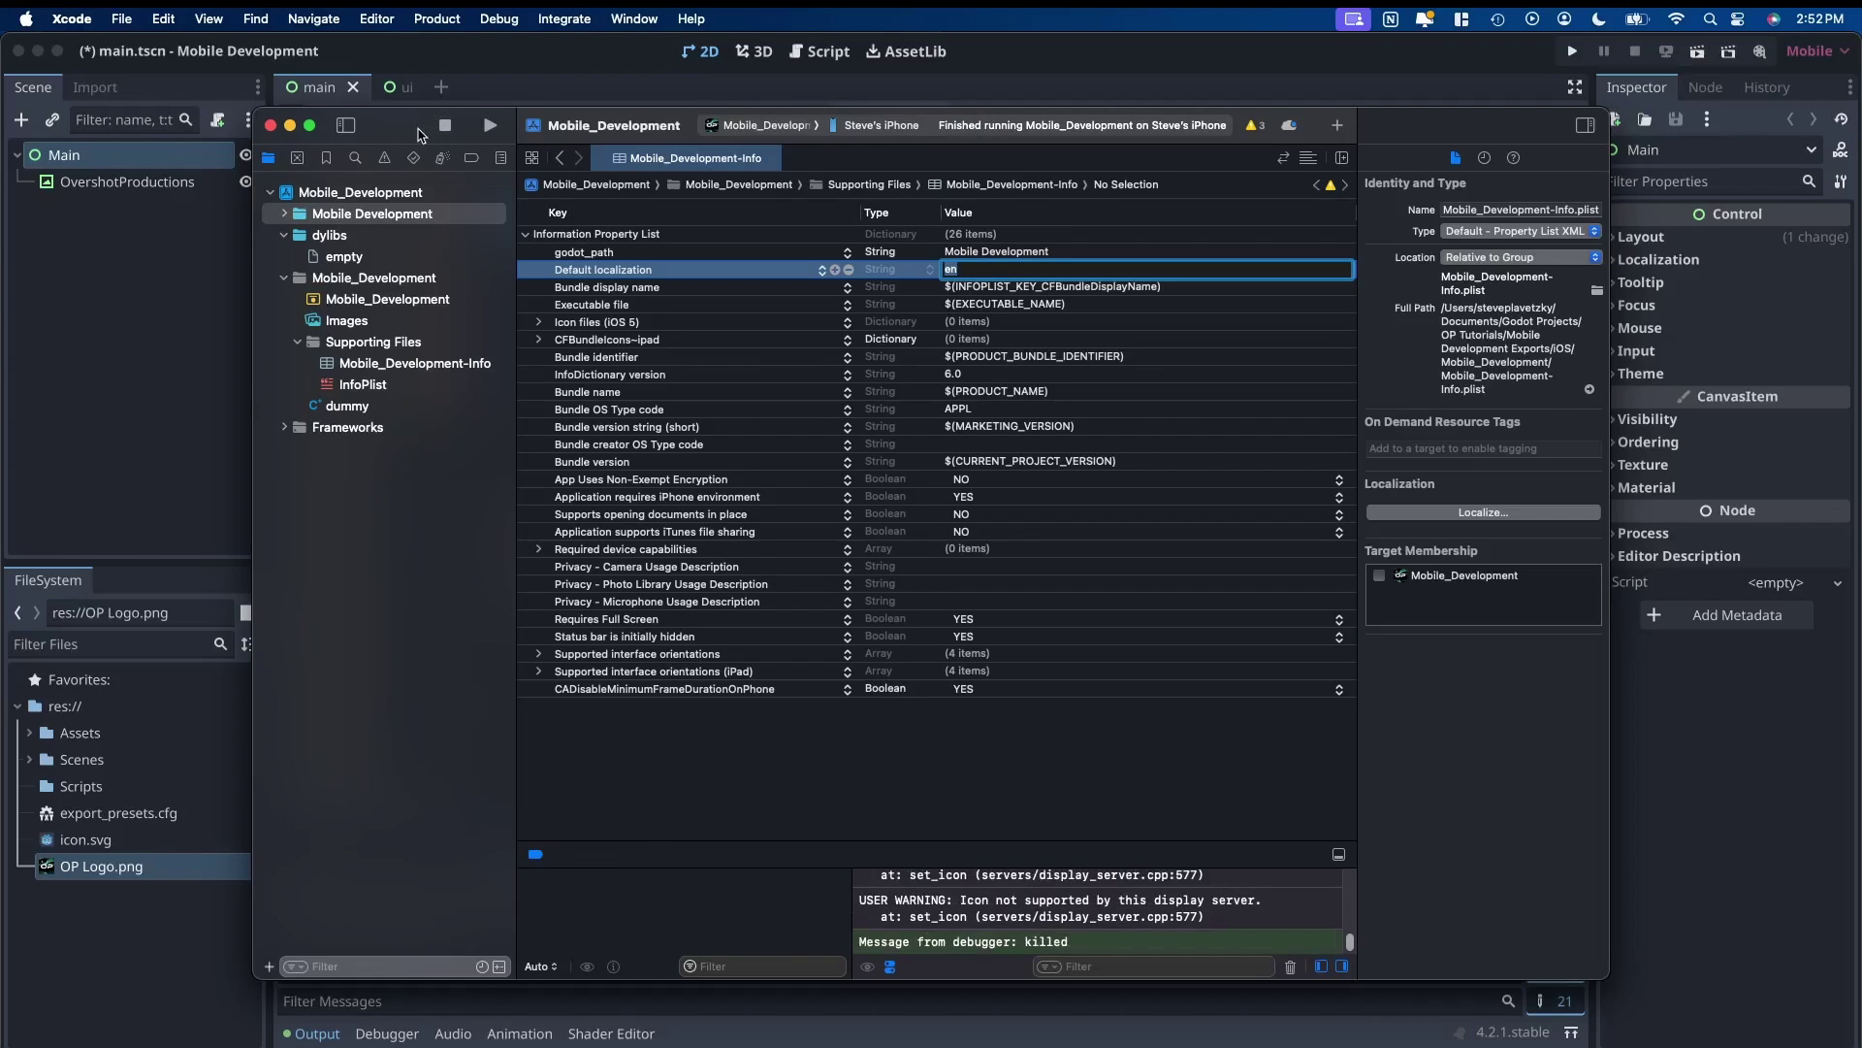
{"action": "left_click", "coordinate": [490, 127]}
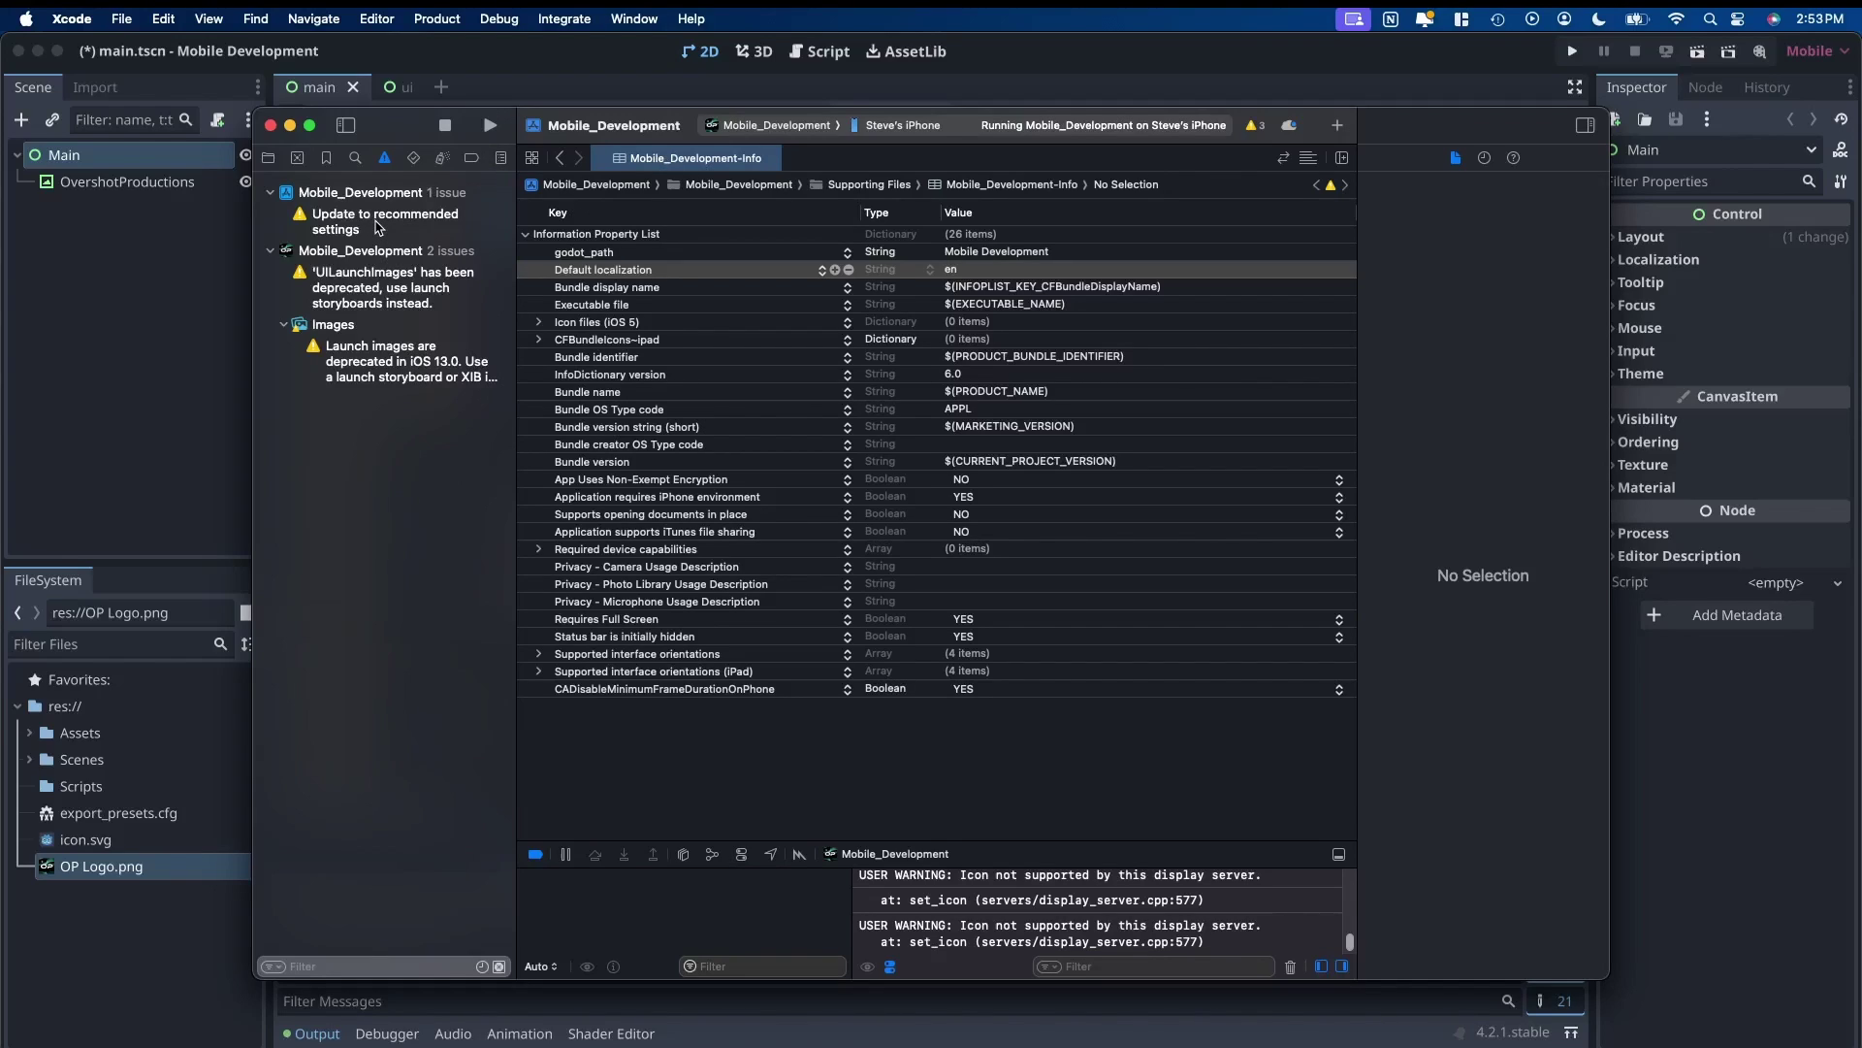
Perform the recommended settings update, including the Asset Catalog change
{"action": "left_click", "coordinate": [378, 228]}
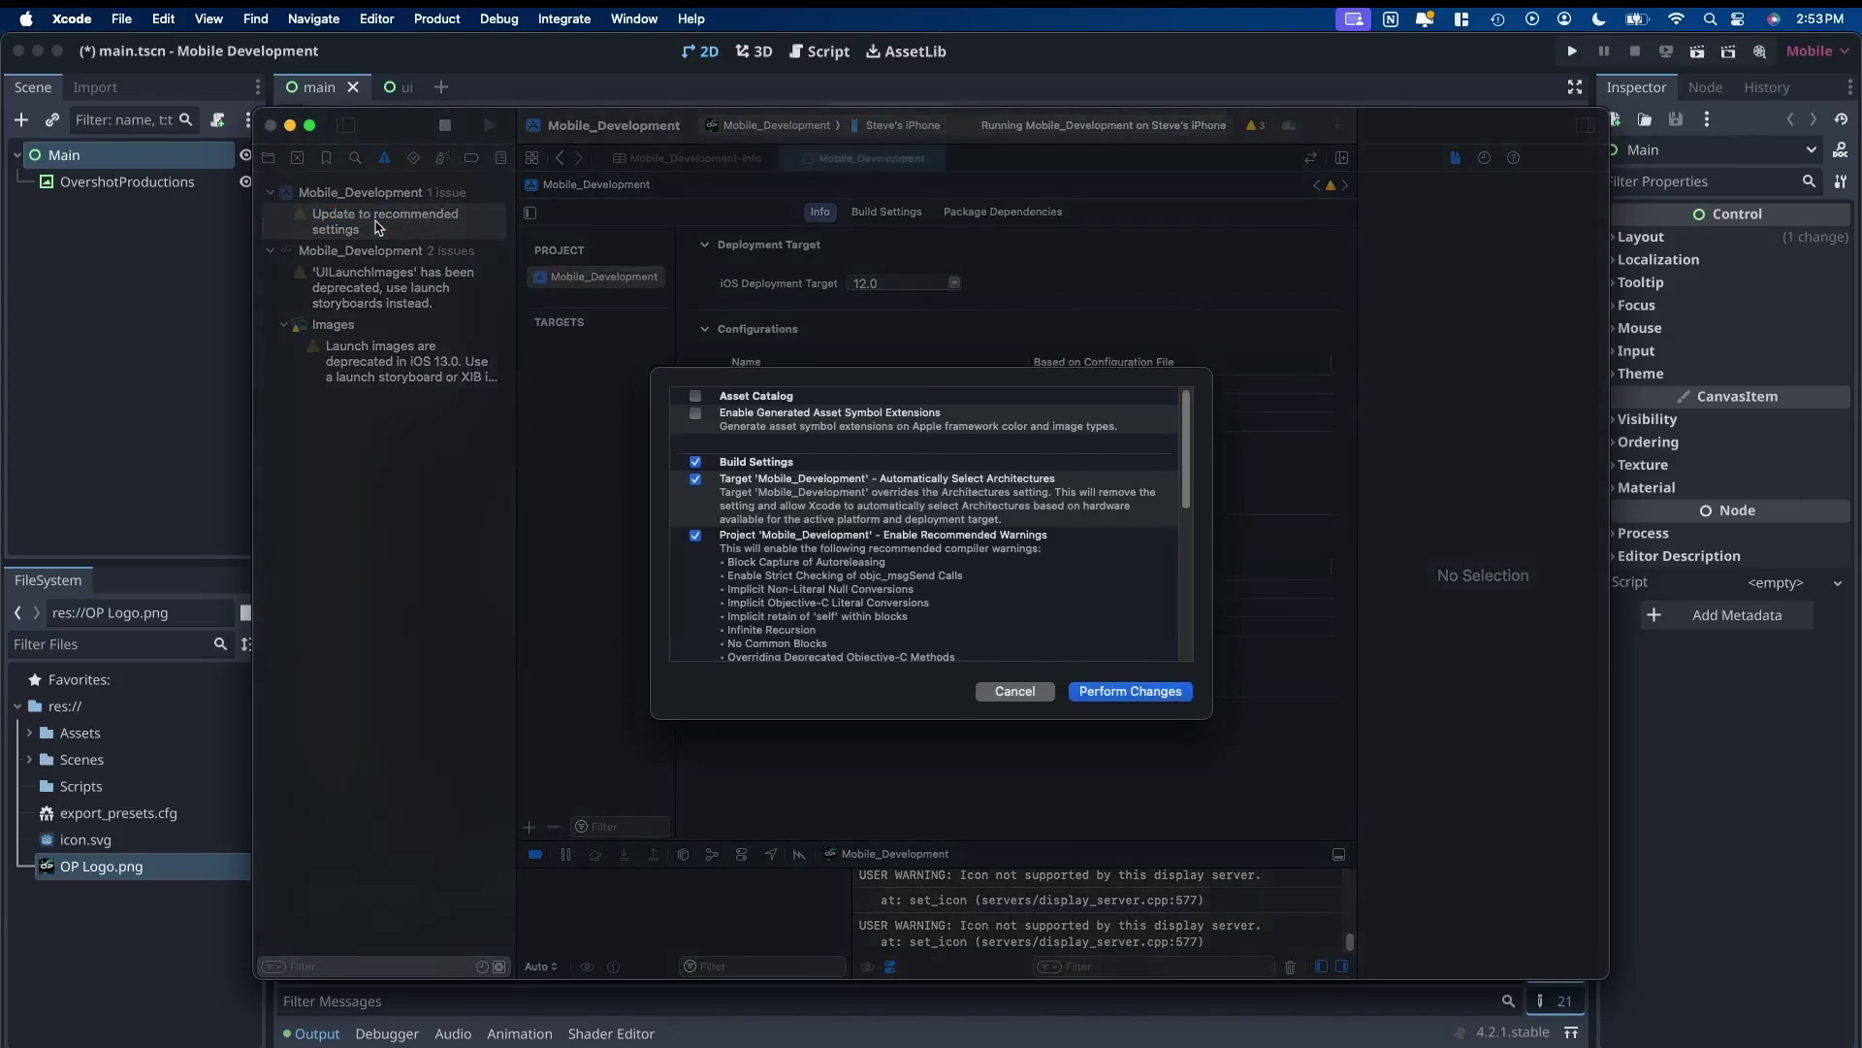
{"action": "left_click", "coordinate": [695, 396]}
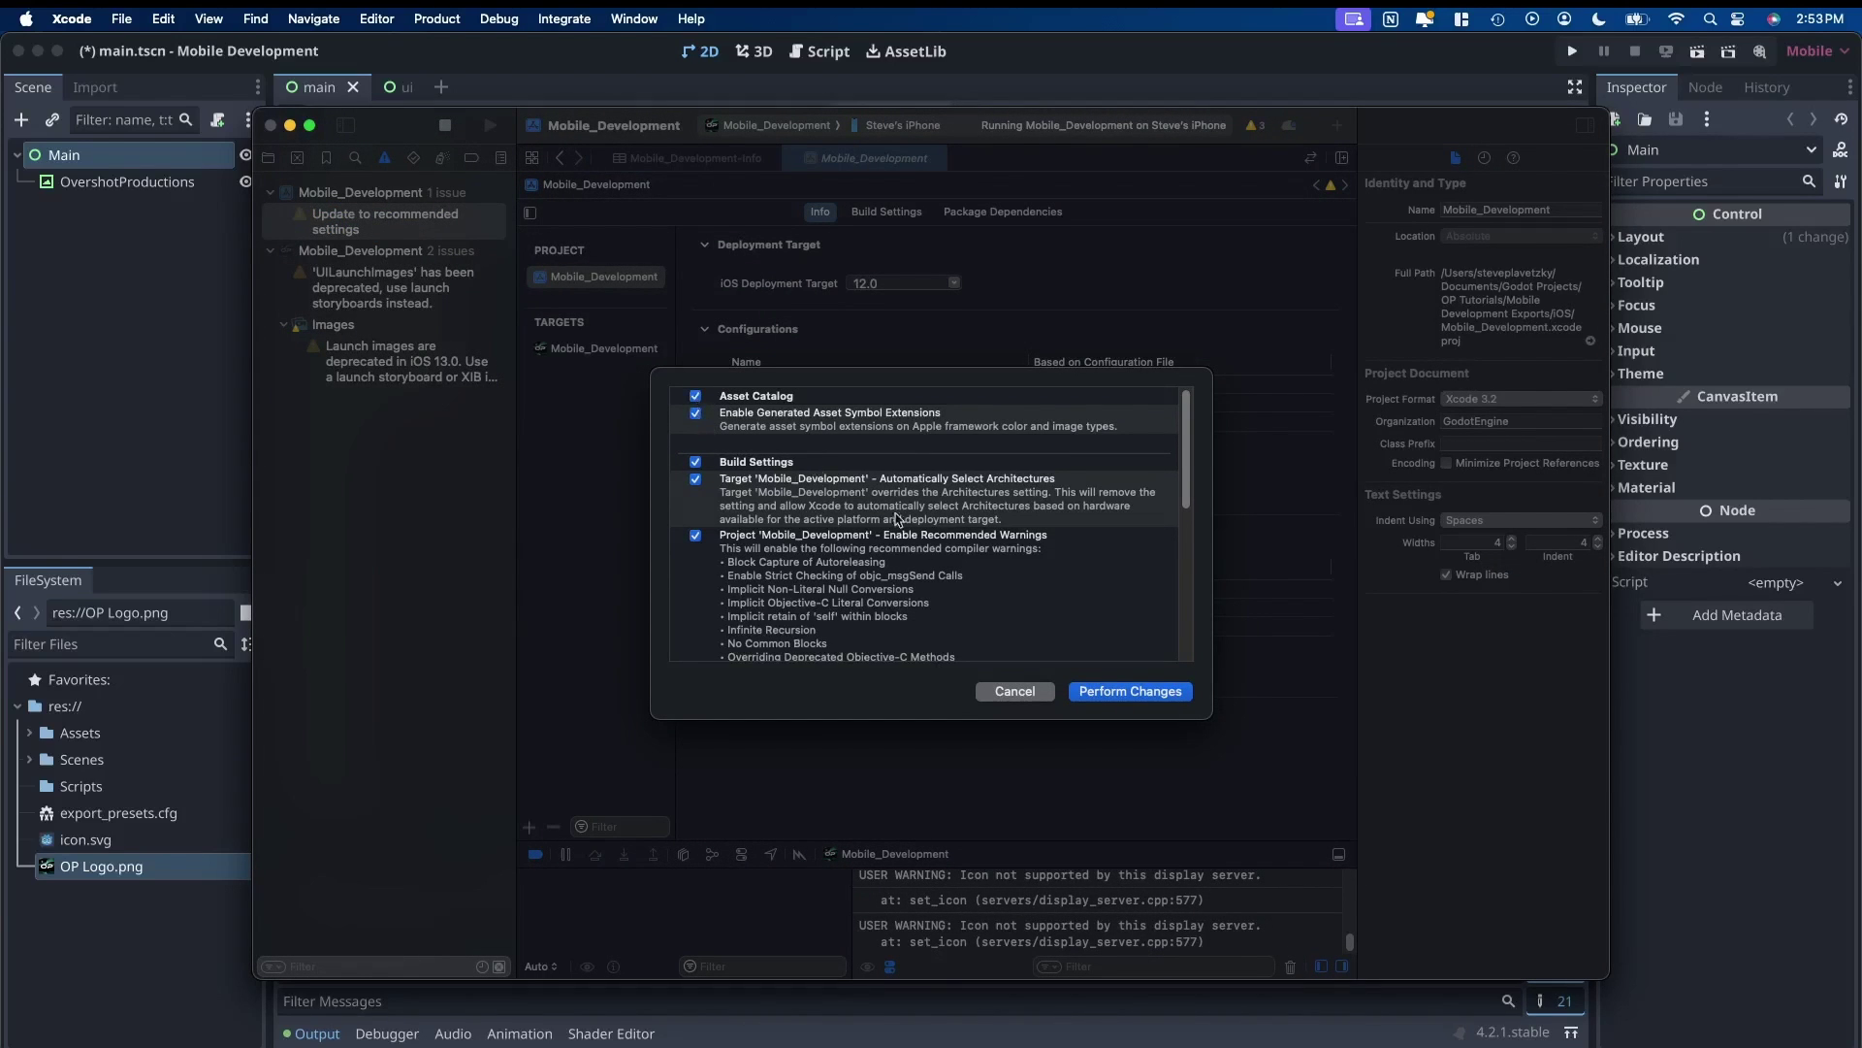
{"action": "left_click", "coordinate": [1134, 693]}
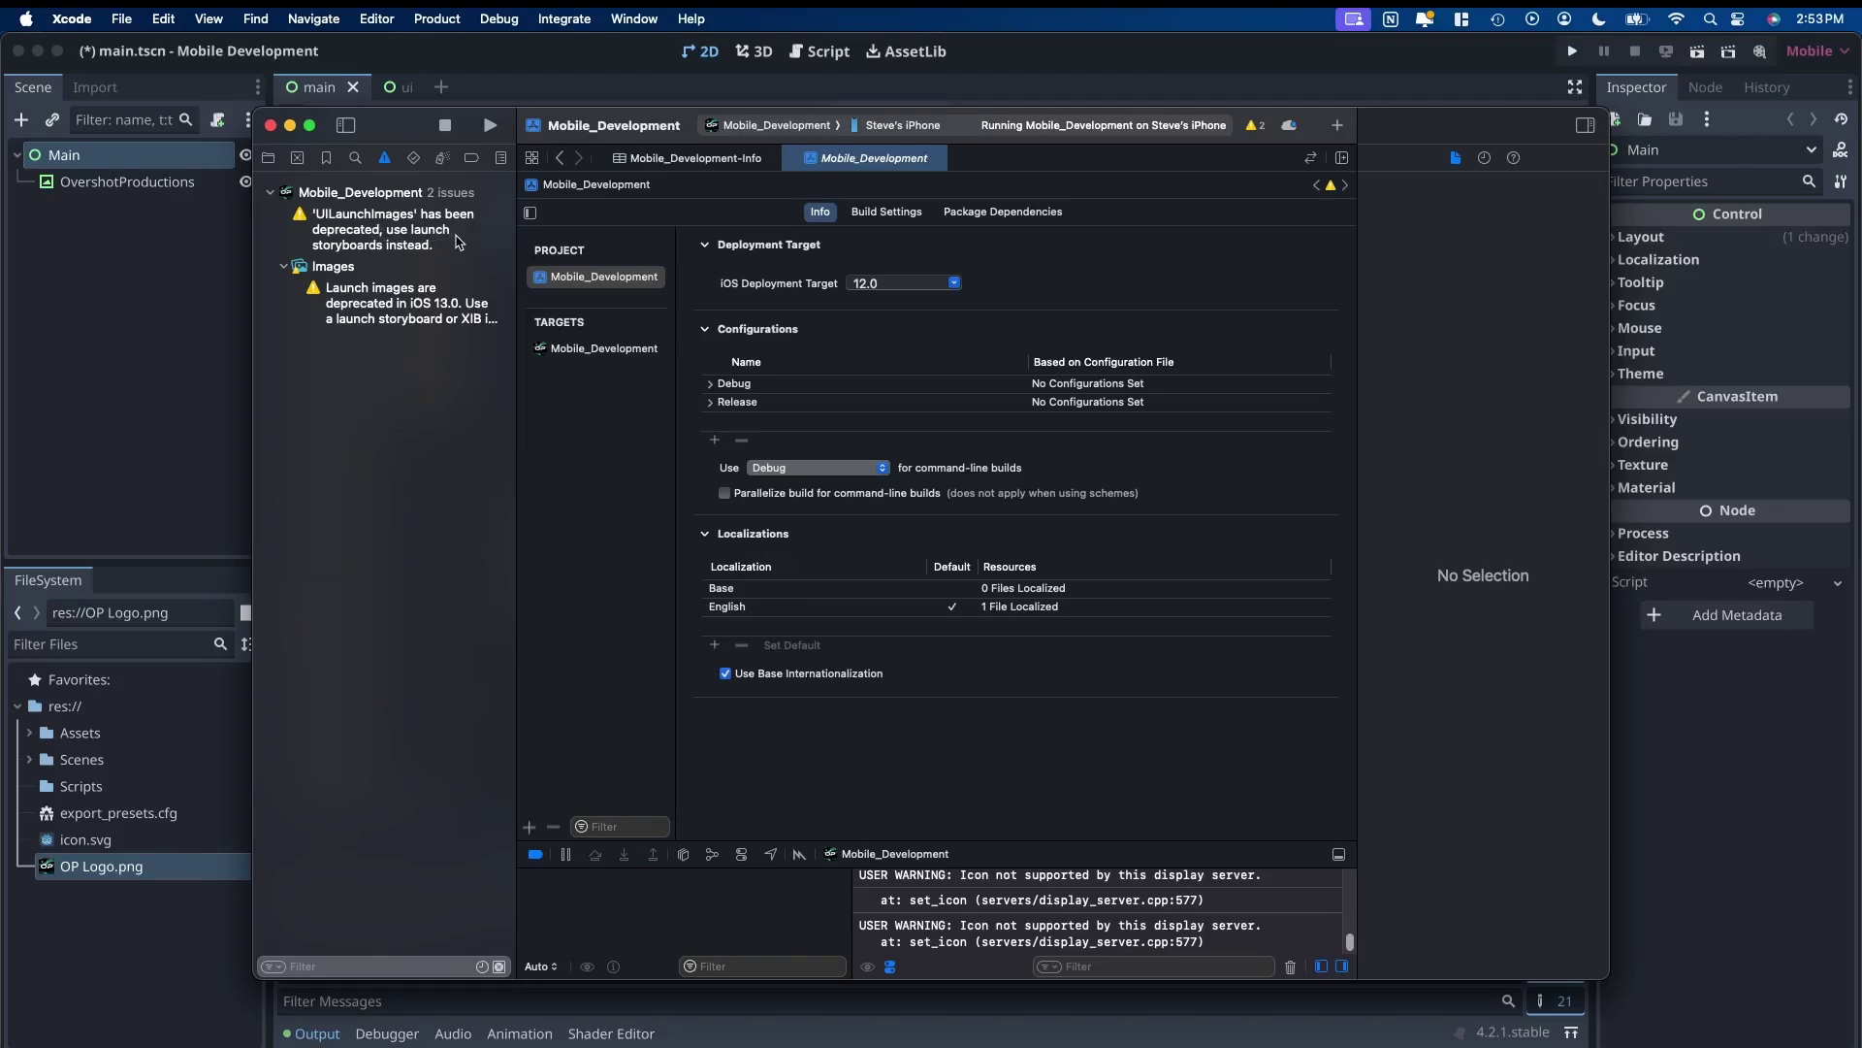
Inspect the UILaunchImages deprecation warning, the launch images and the AppIcon image set
{"action": "left_click", "coordinate": [384, 229]}
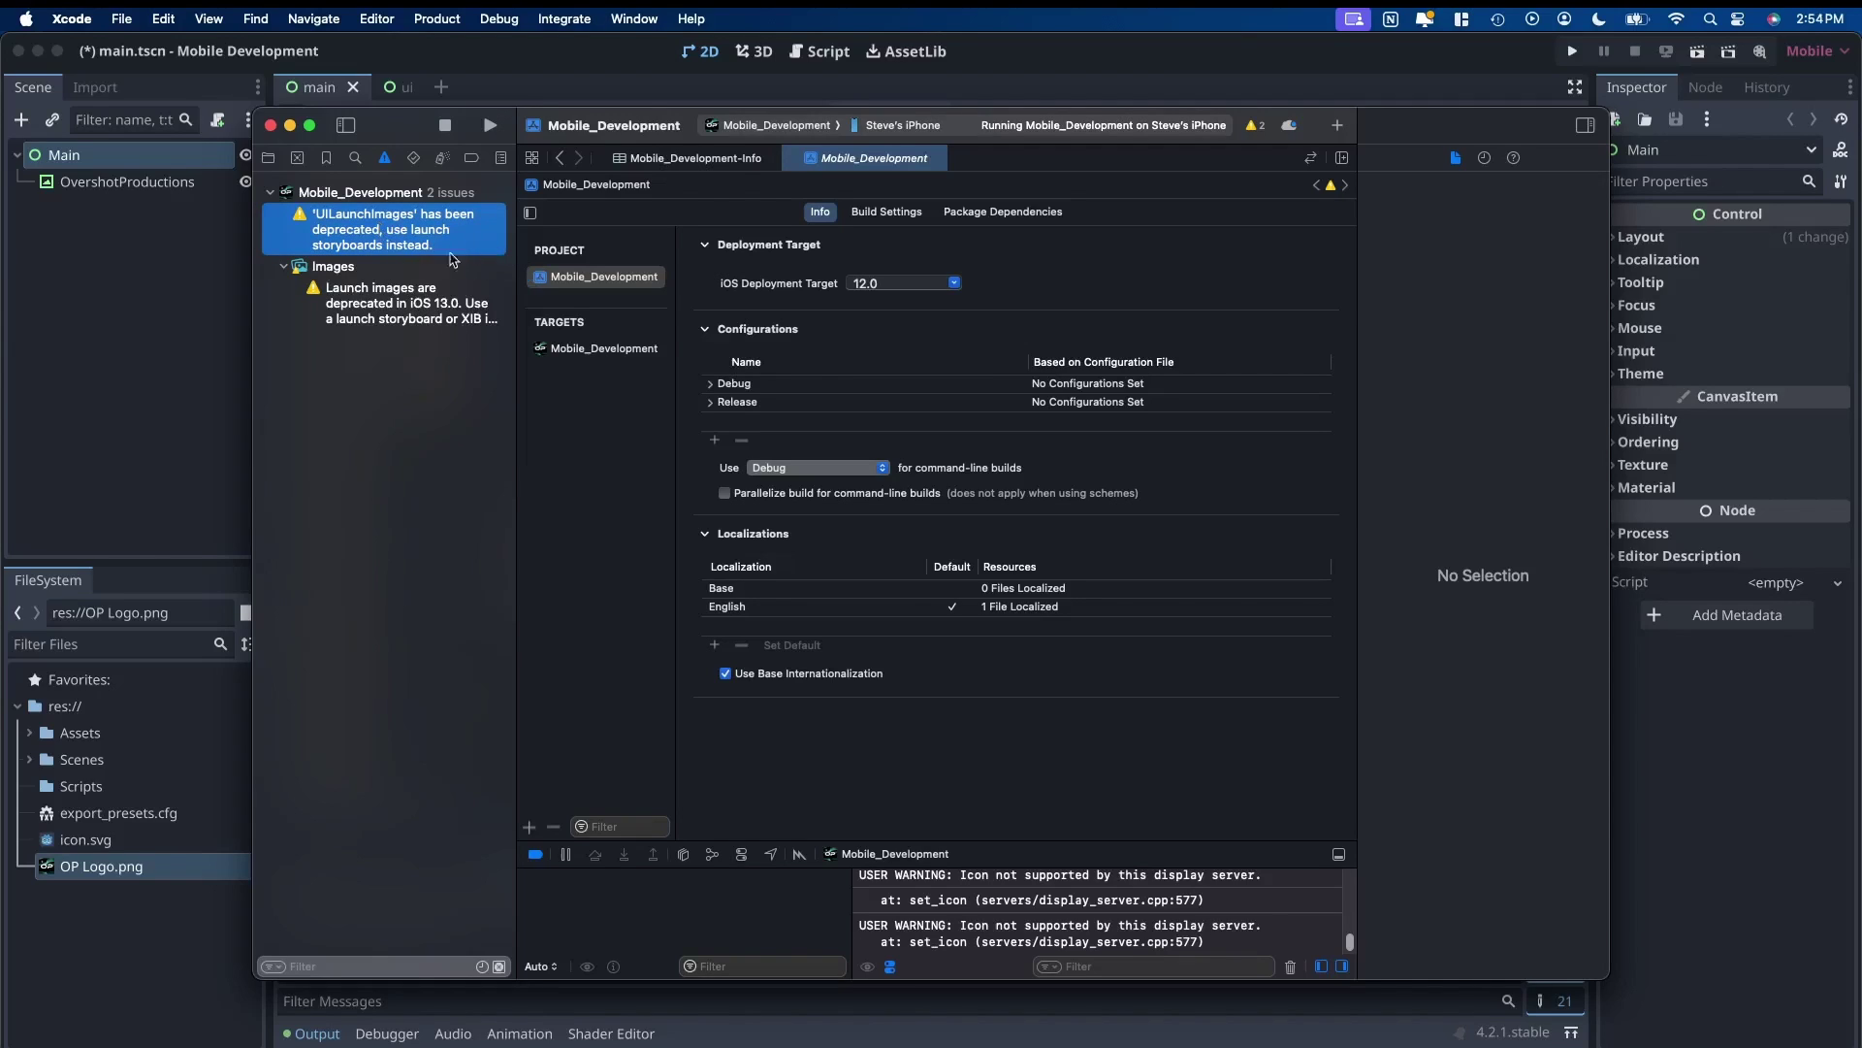
{"action": "left_click", "coordinate": [416, 310]}
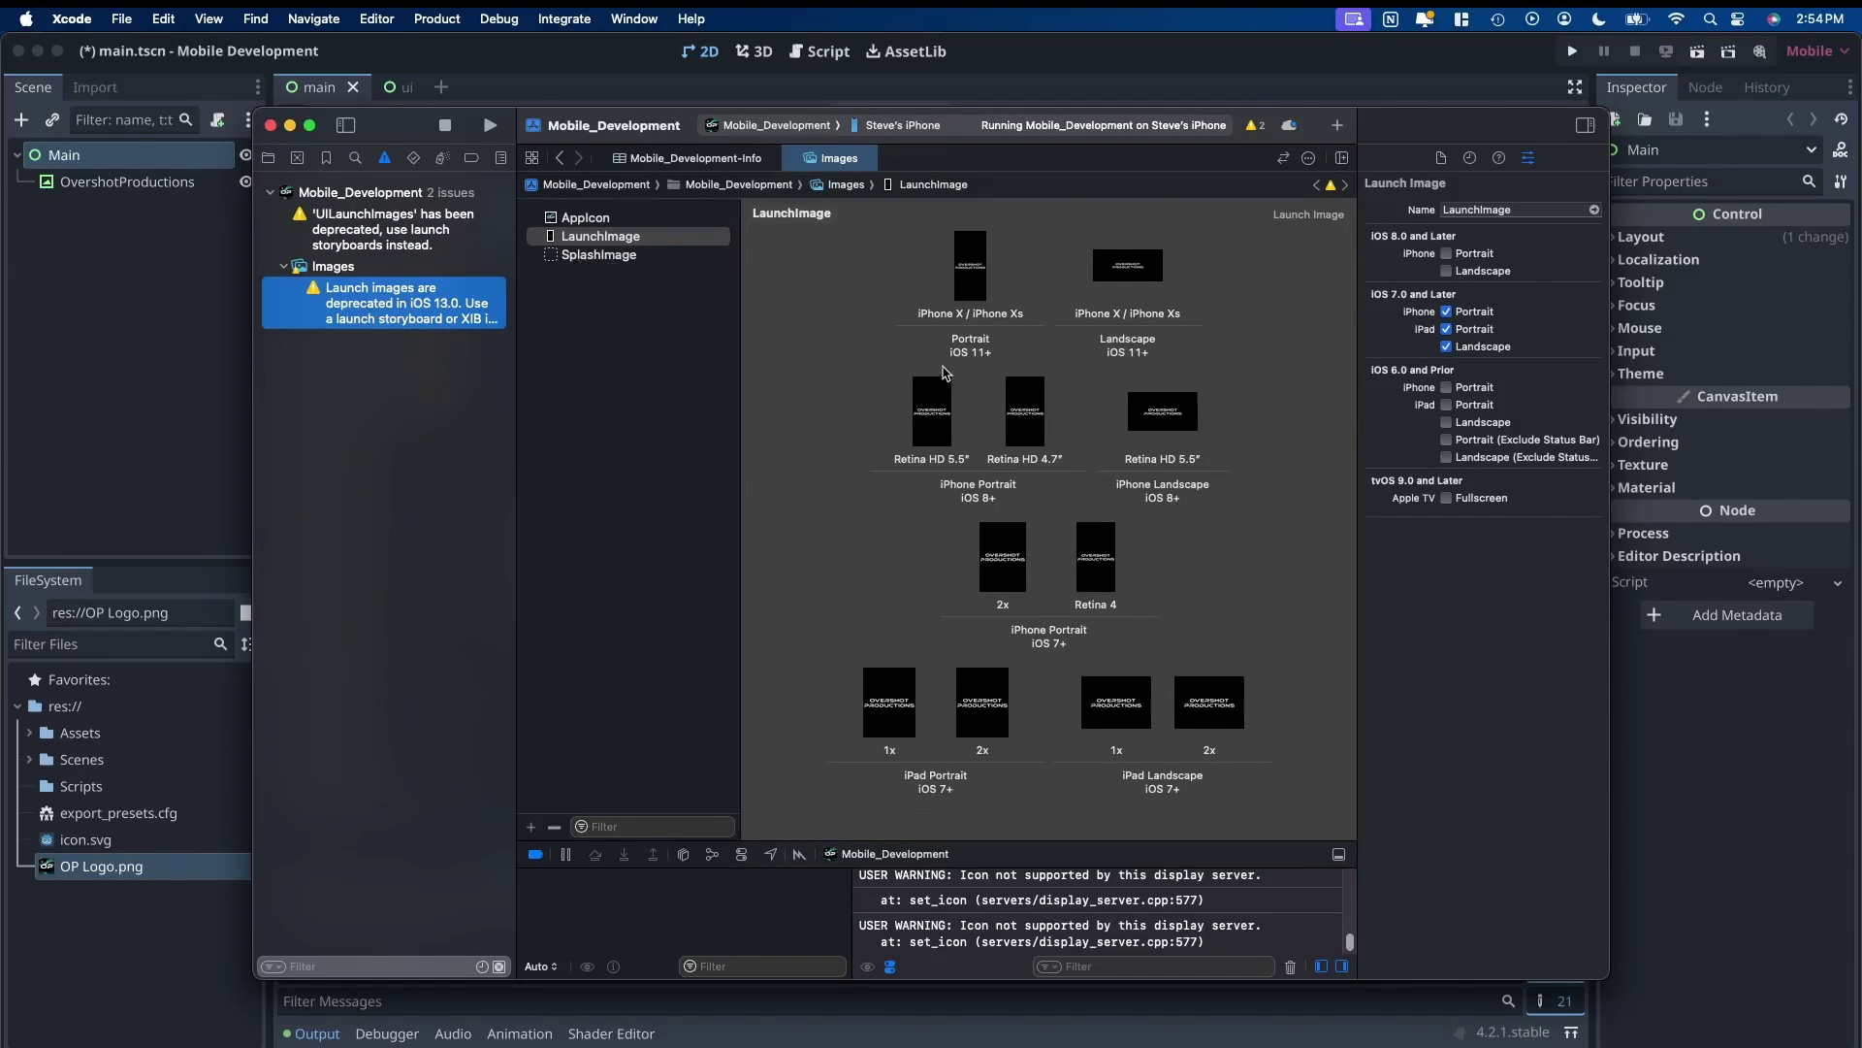
{"action": "left_click", "coordinate": [621, 219]}
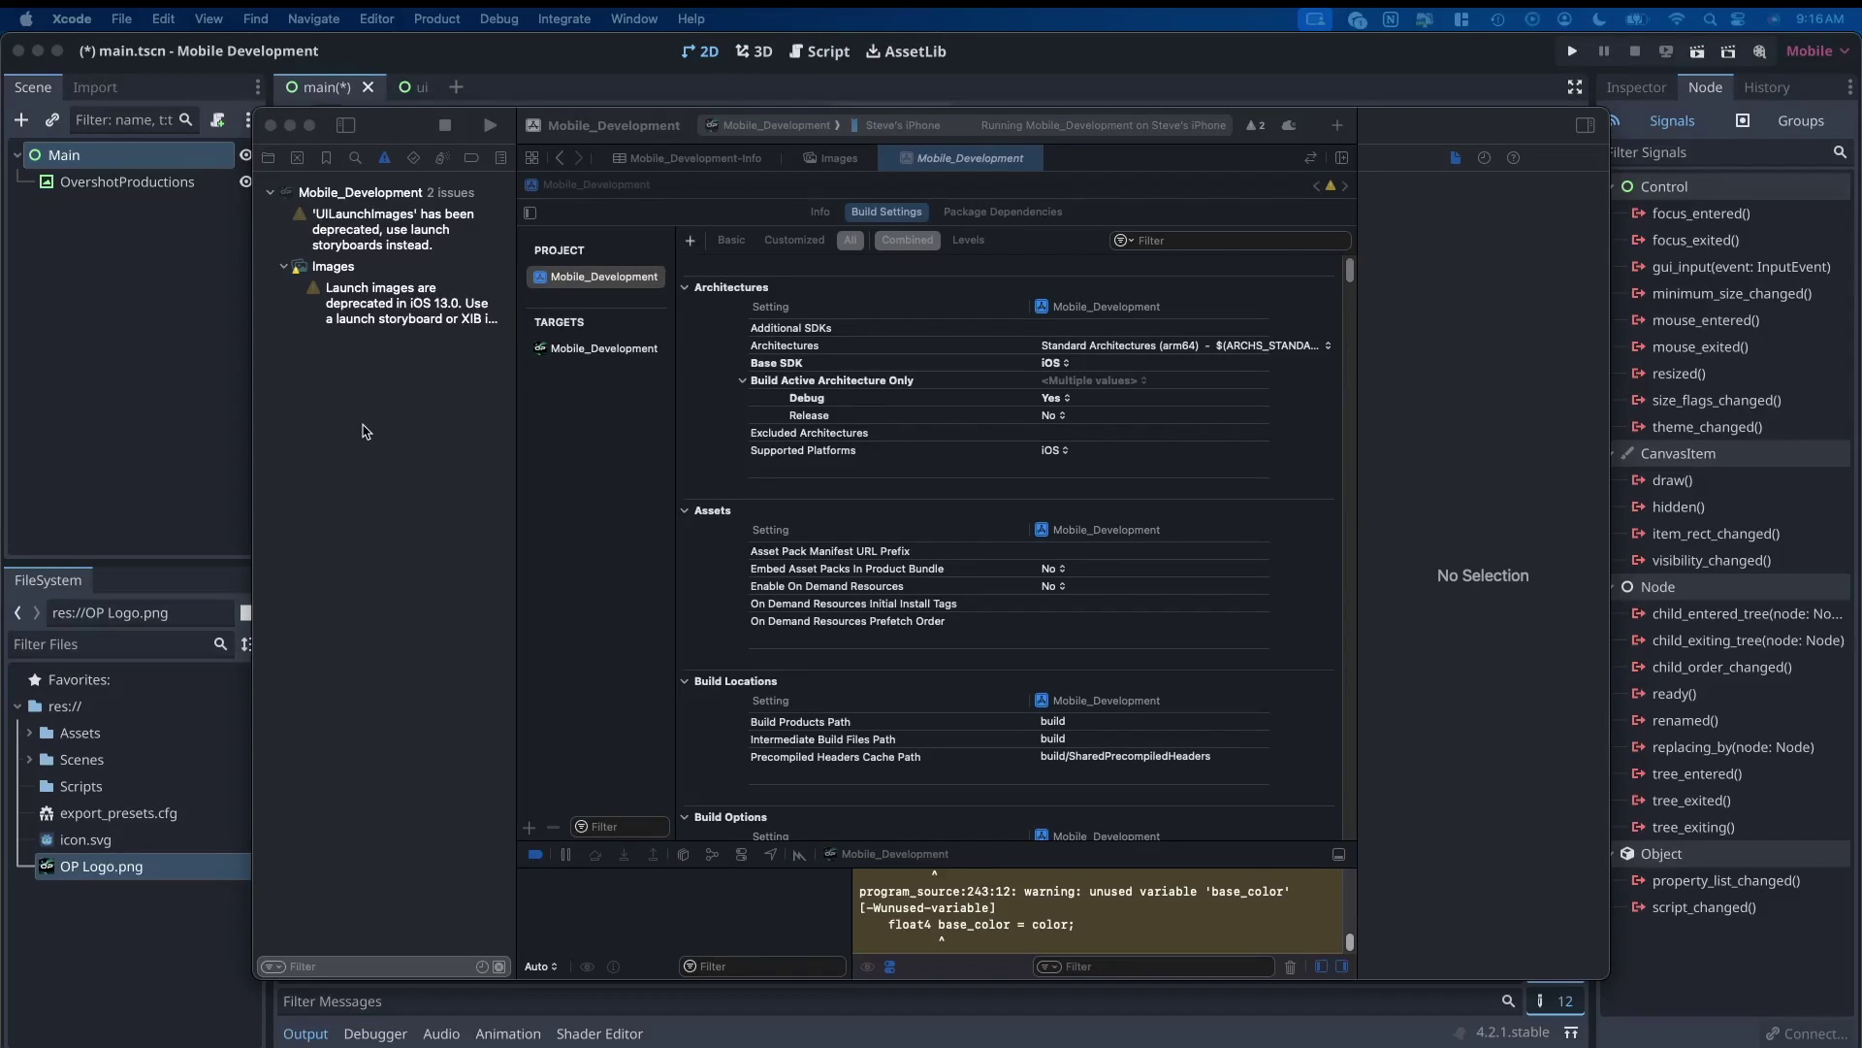
Create main.gd in res://Scripts and attach it to the Main node
{"action": "left_click", "coordinate": [197, 328]}
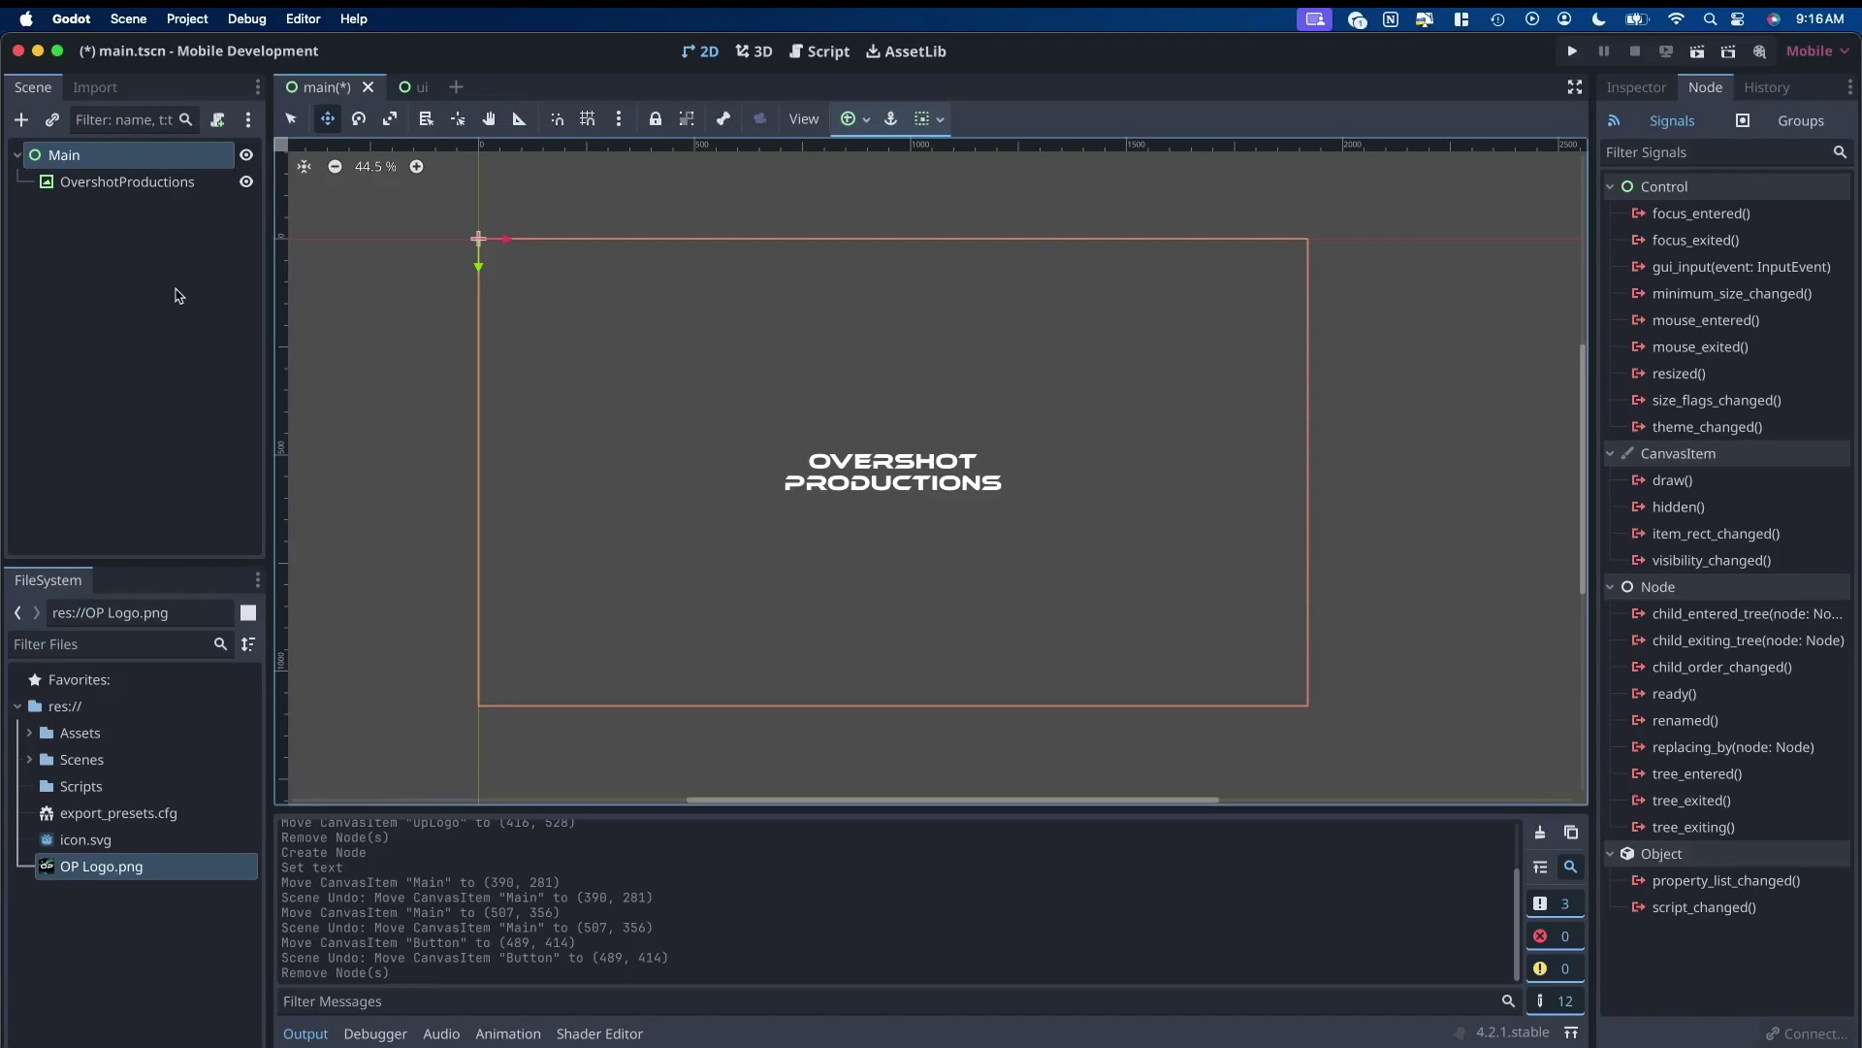
{"action": "left_click", "coordinate": [21, 120]}
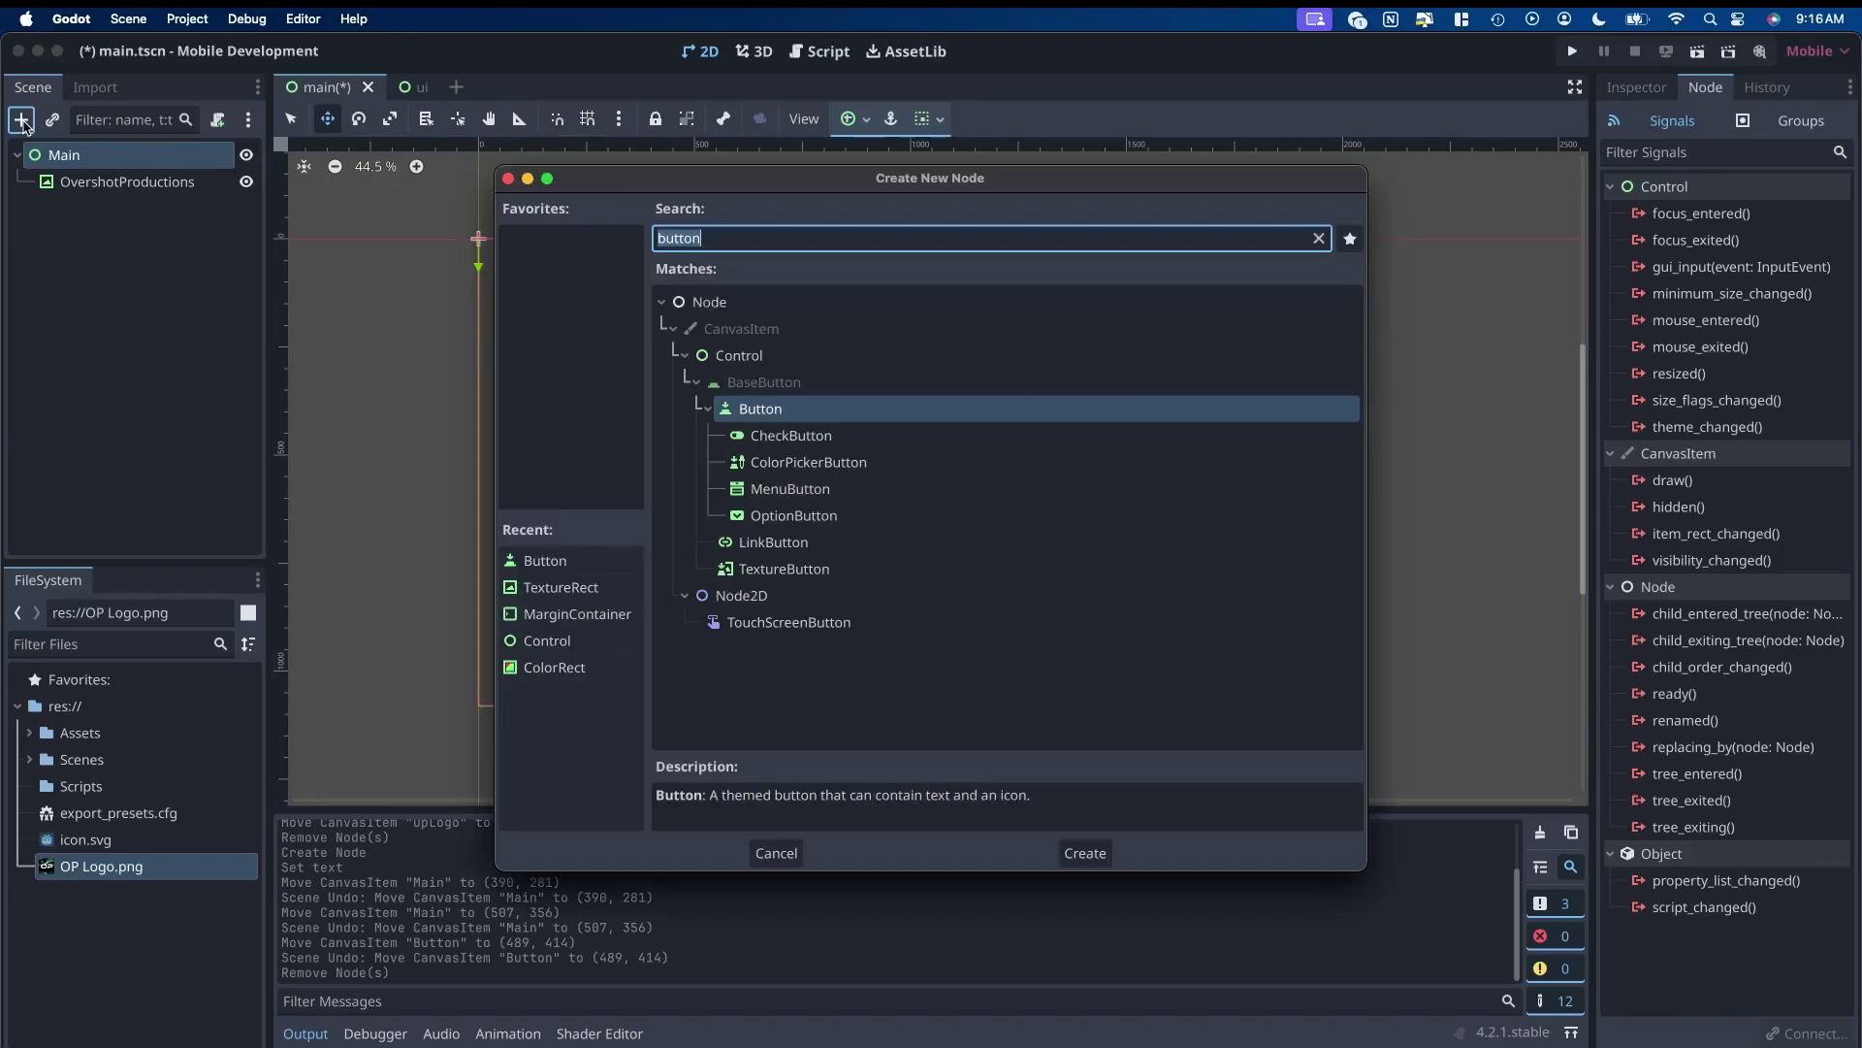
{"action": "key", "text": "Escape"}
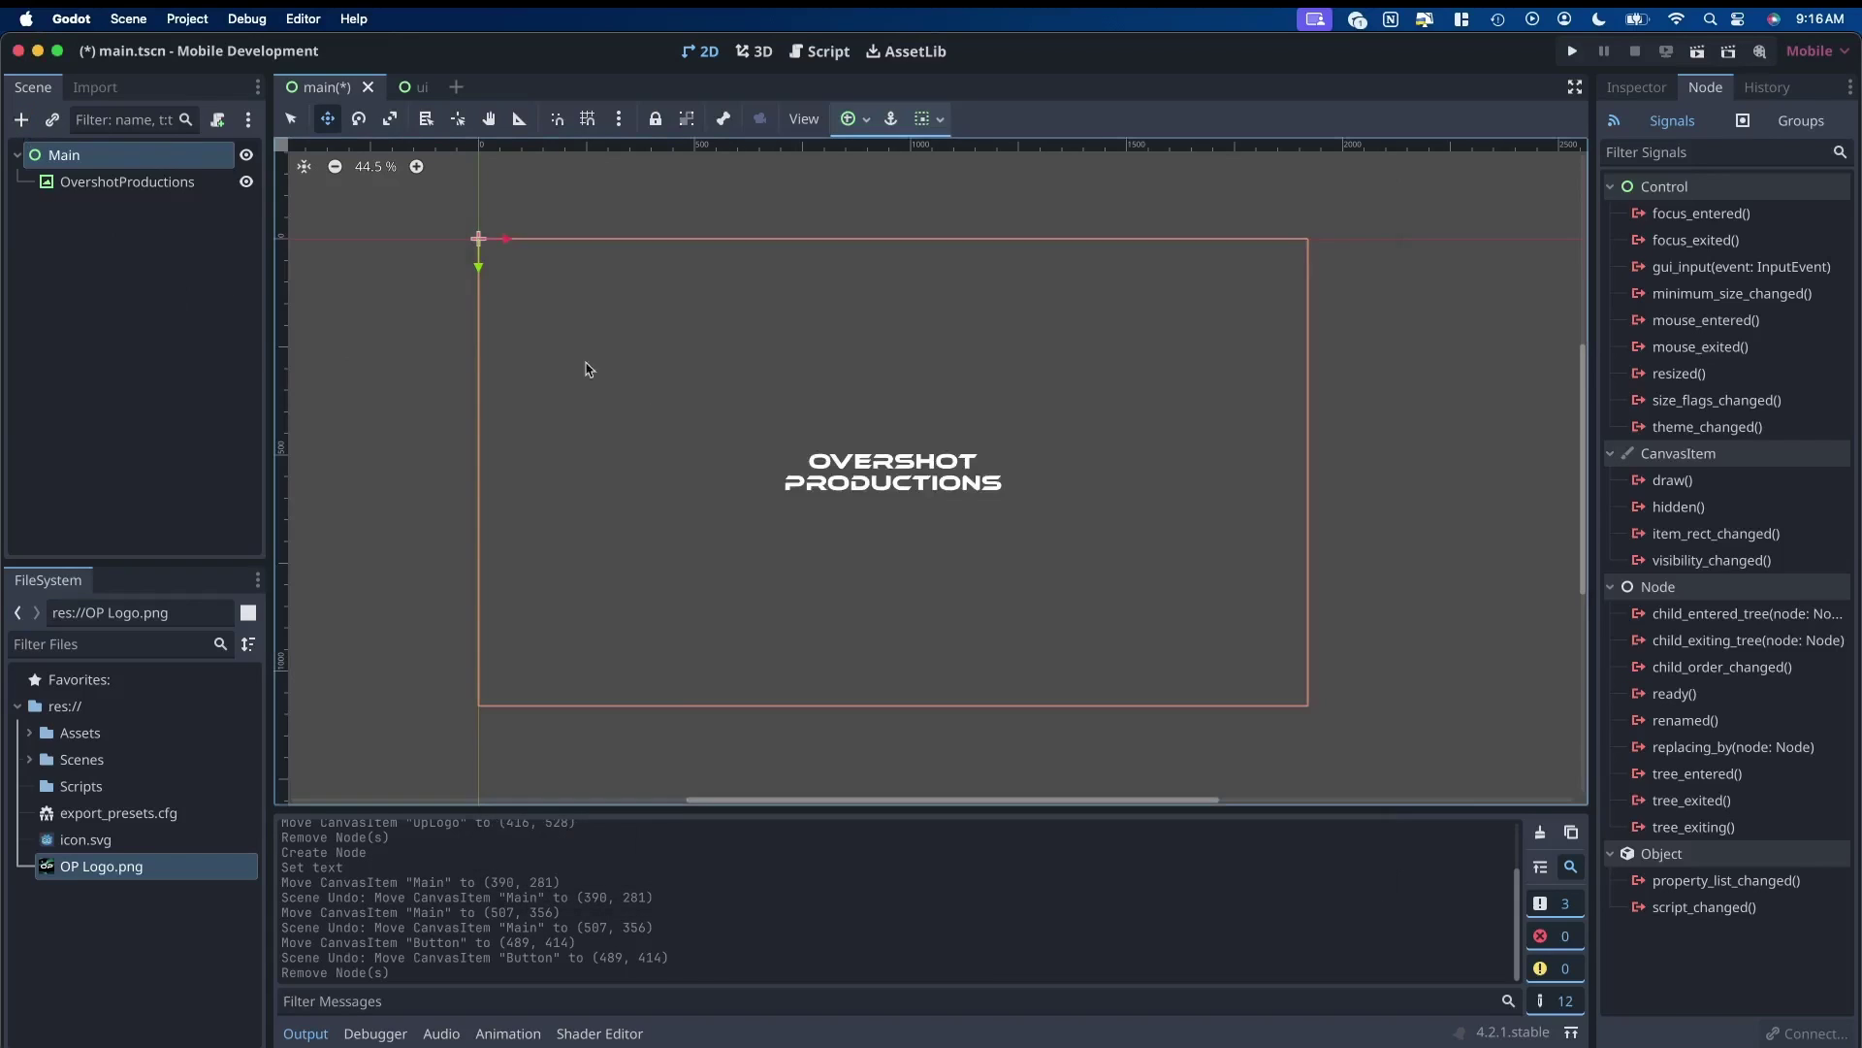
{"action": "left_click", "coordinate": [218, 120]}
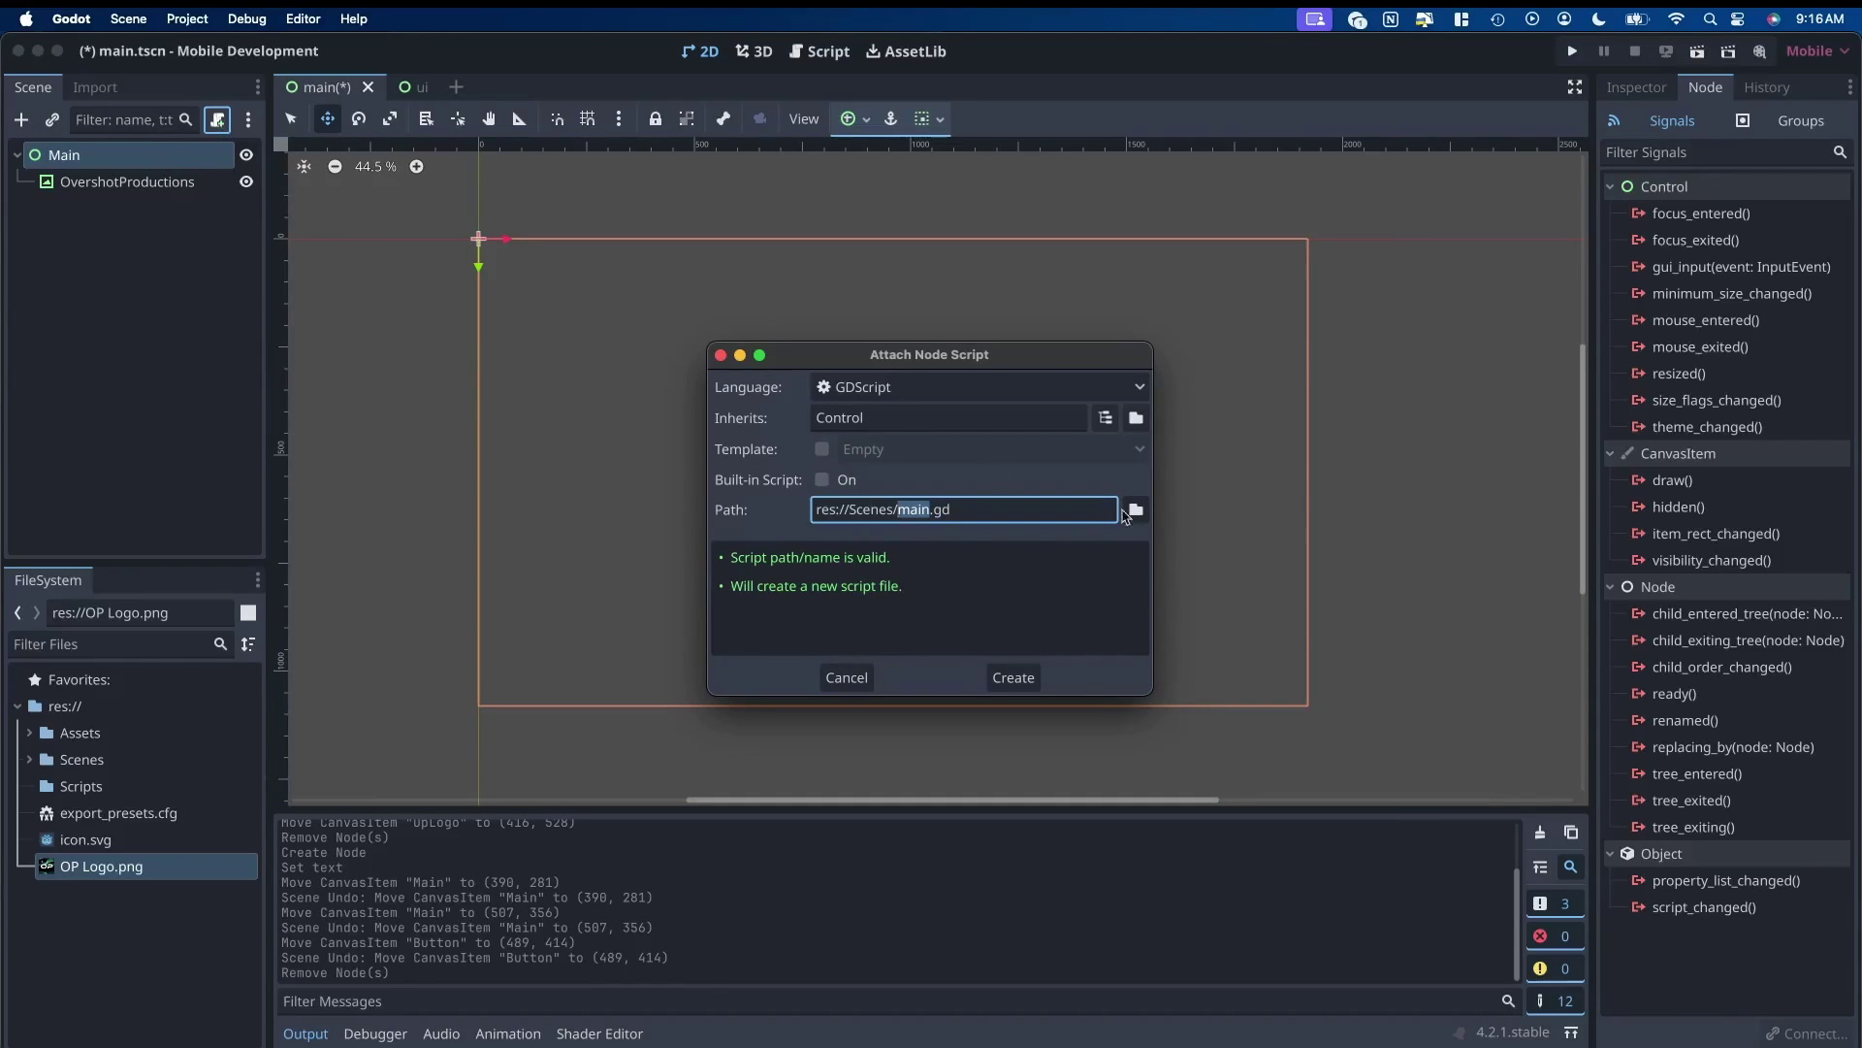
{"action": "left_click", "coordinate": [1136, 509]}
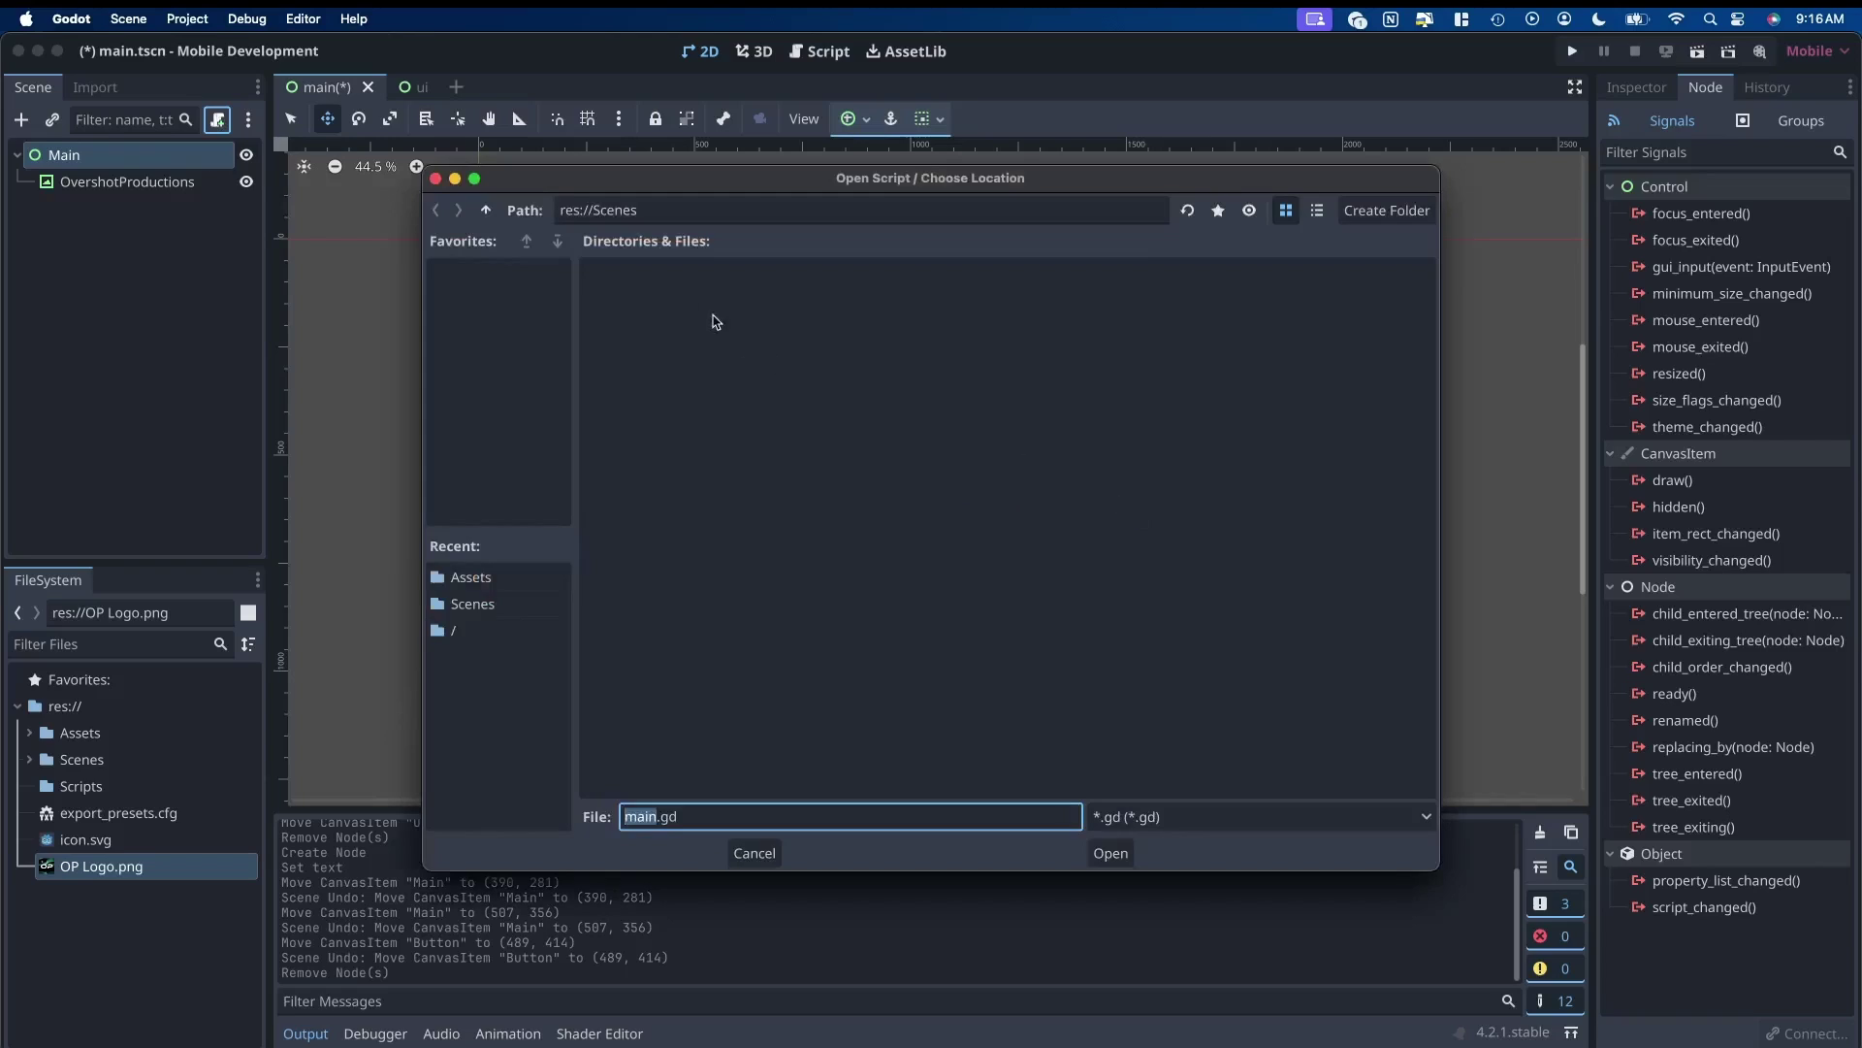
{"action": "left_click", "coordinate": [488, 211]}
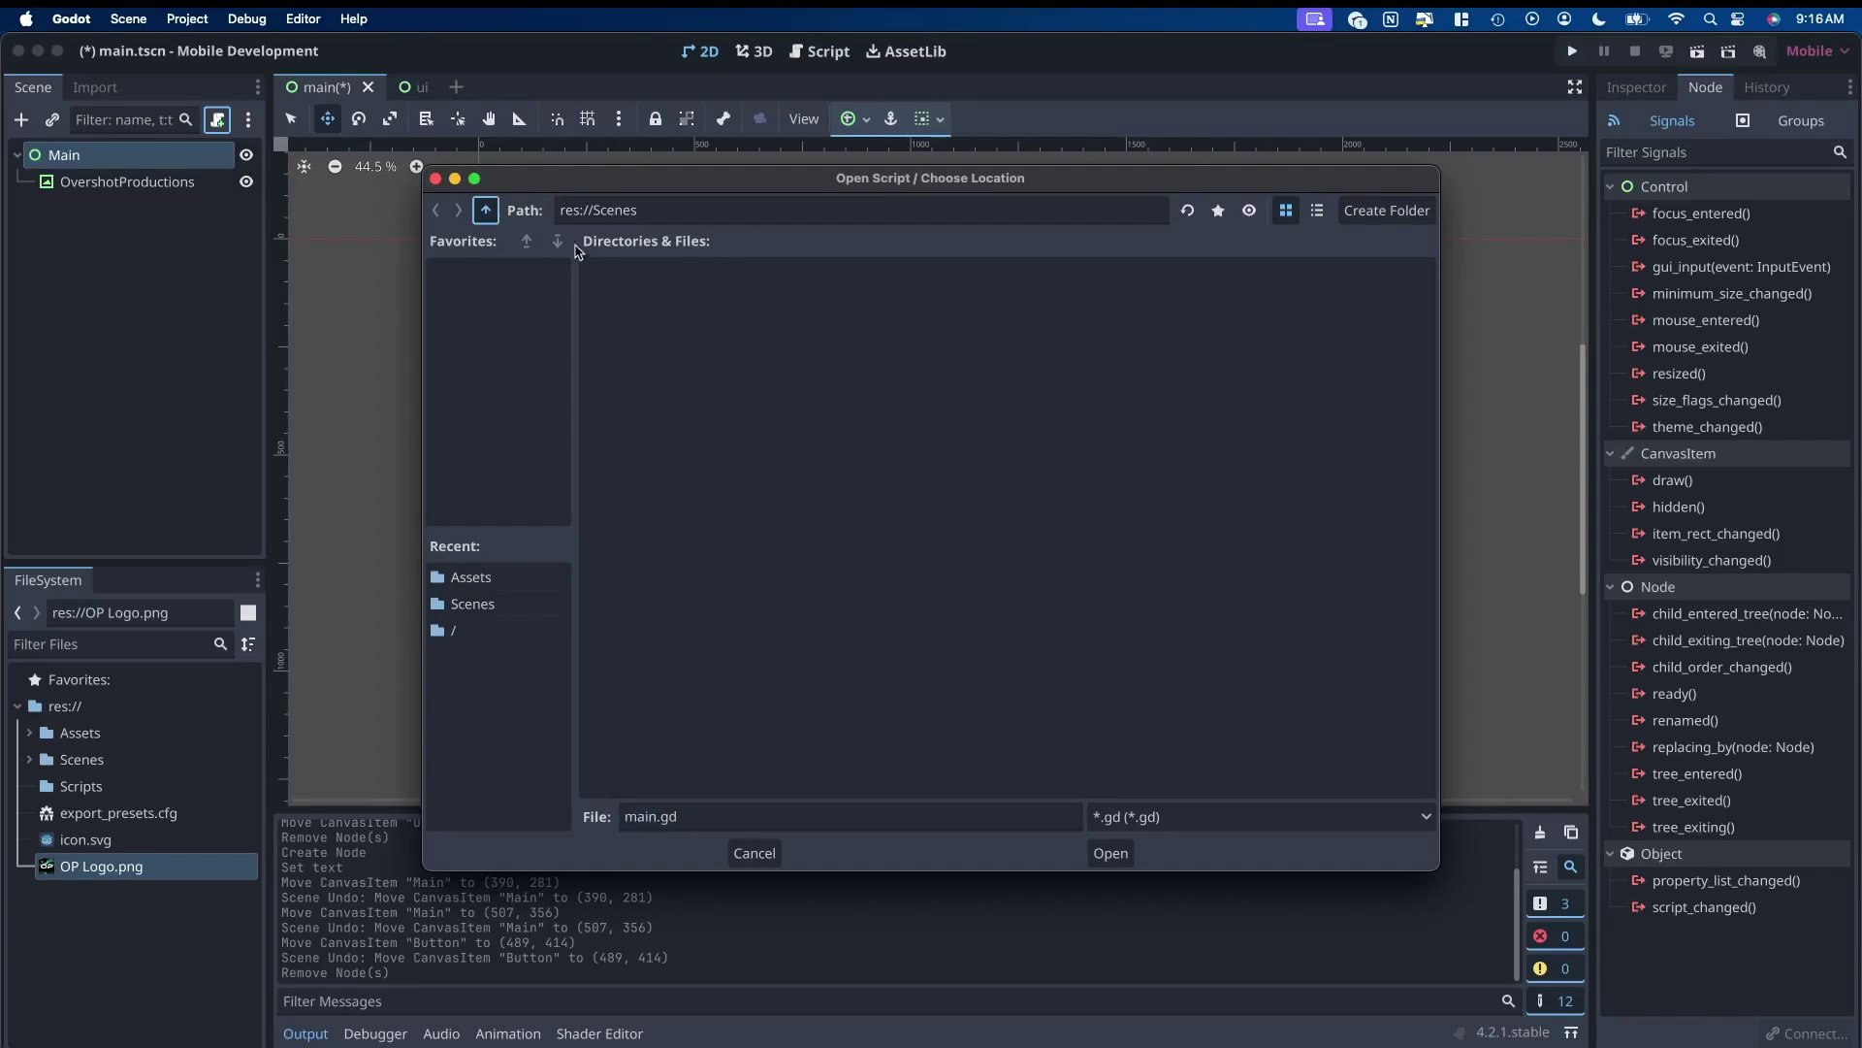
{"action": "left_click", "coordinate": [486, 211]}
{"action": "double_click", "coordinate": [857, 308]}
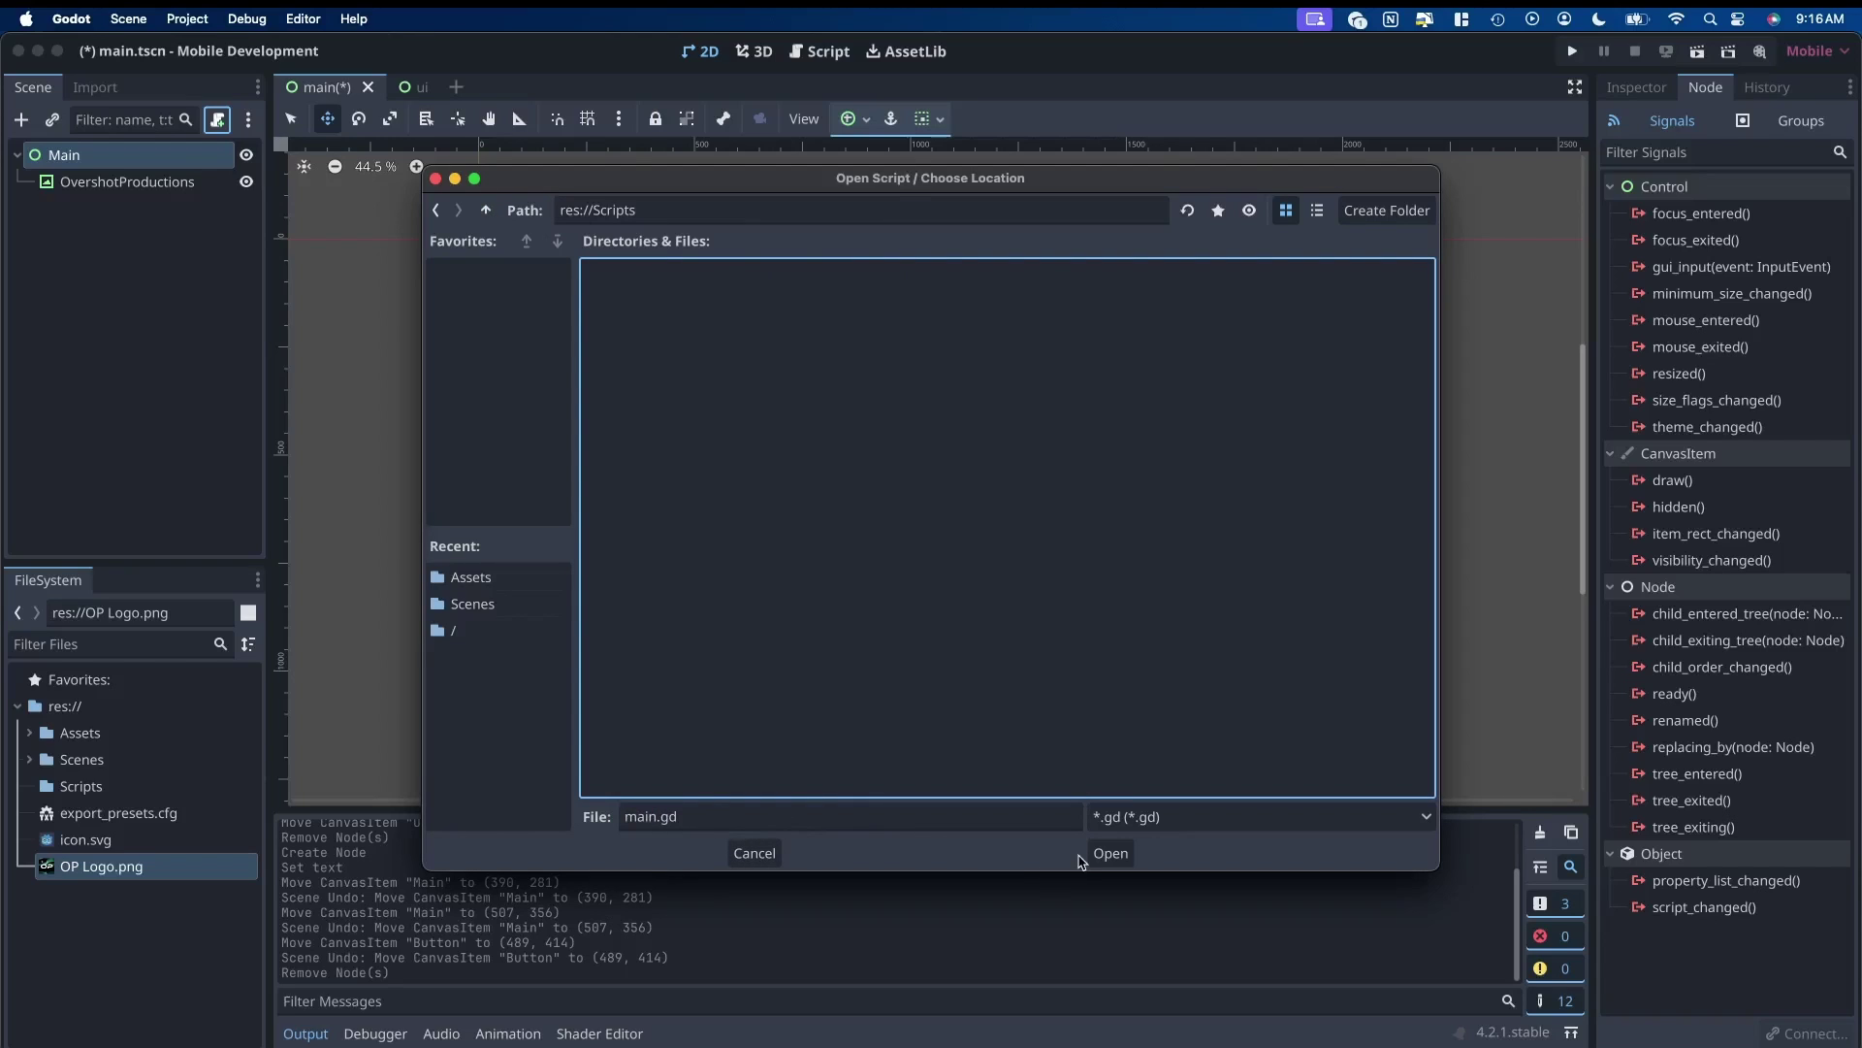
{"action": "left_click", "coordinate": [1108, 853]}
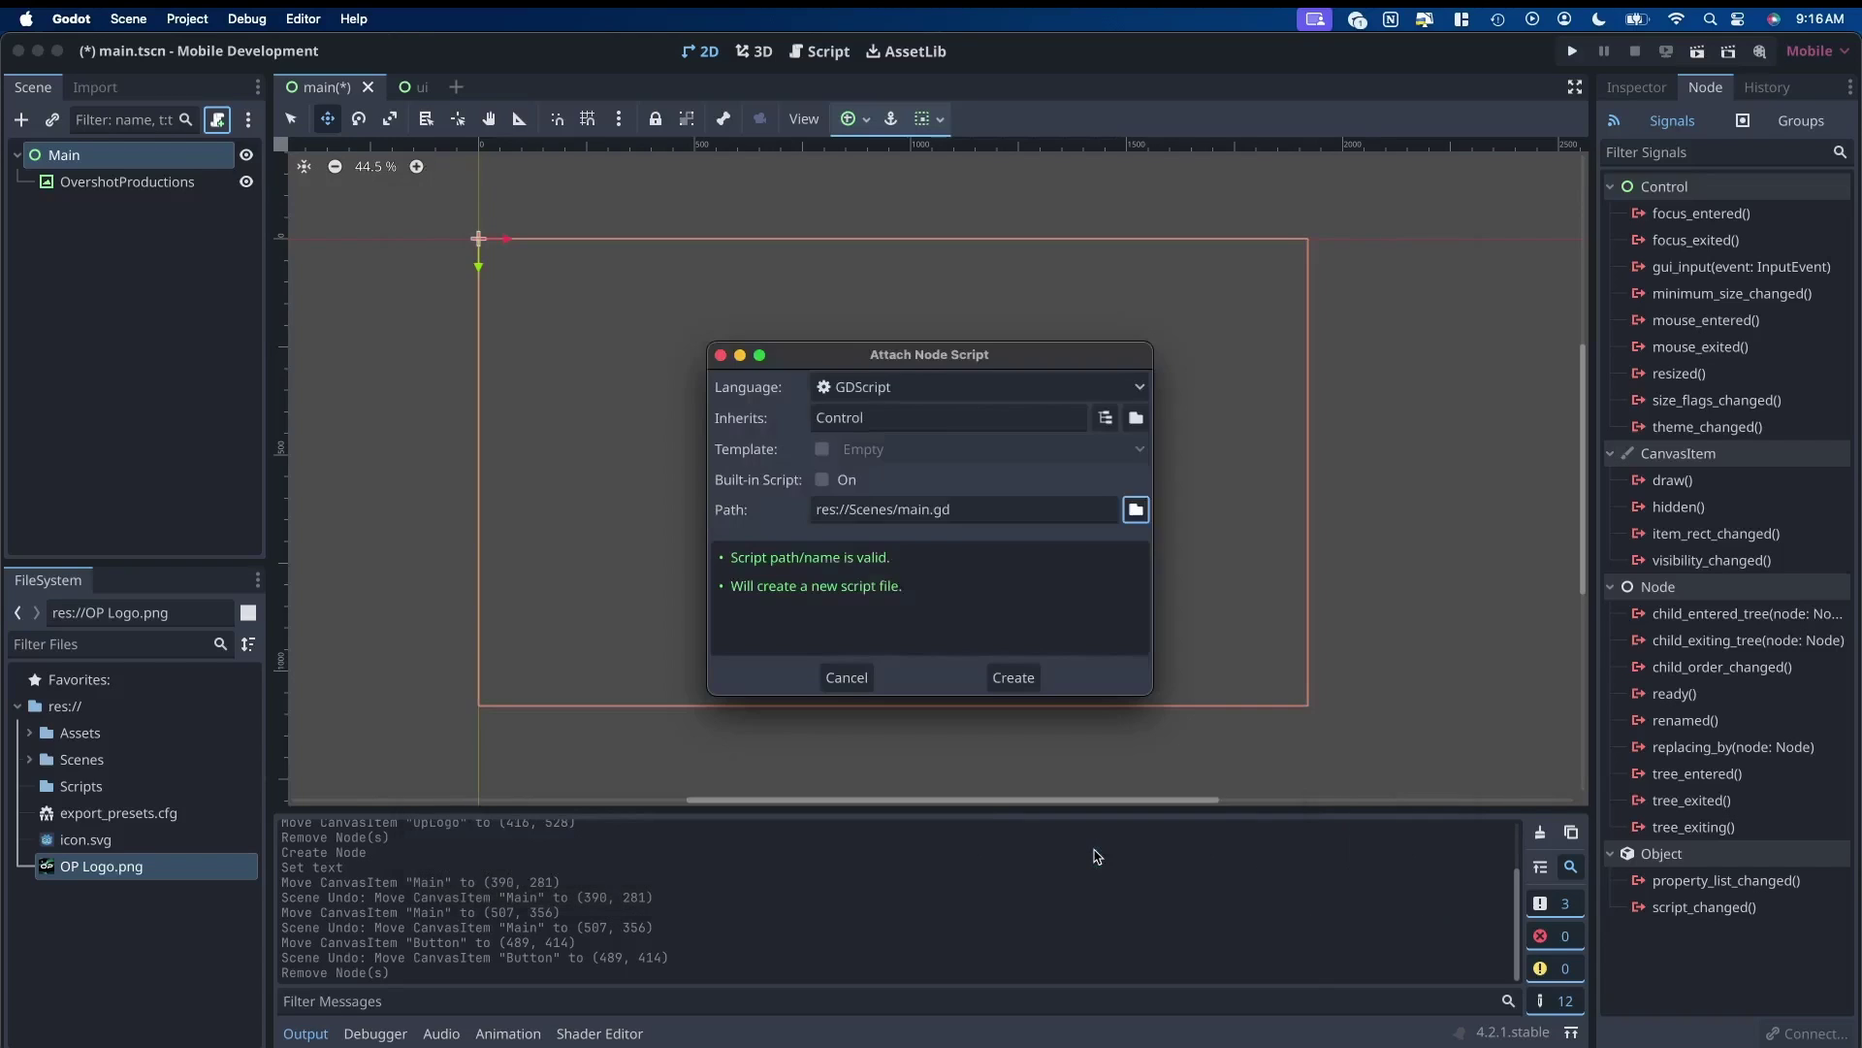
{"action": "left_click", "coordinate": [1006, 677]}
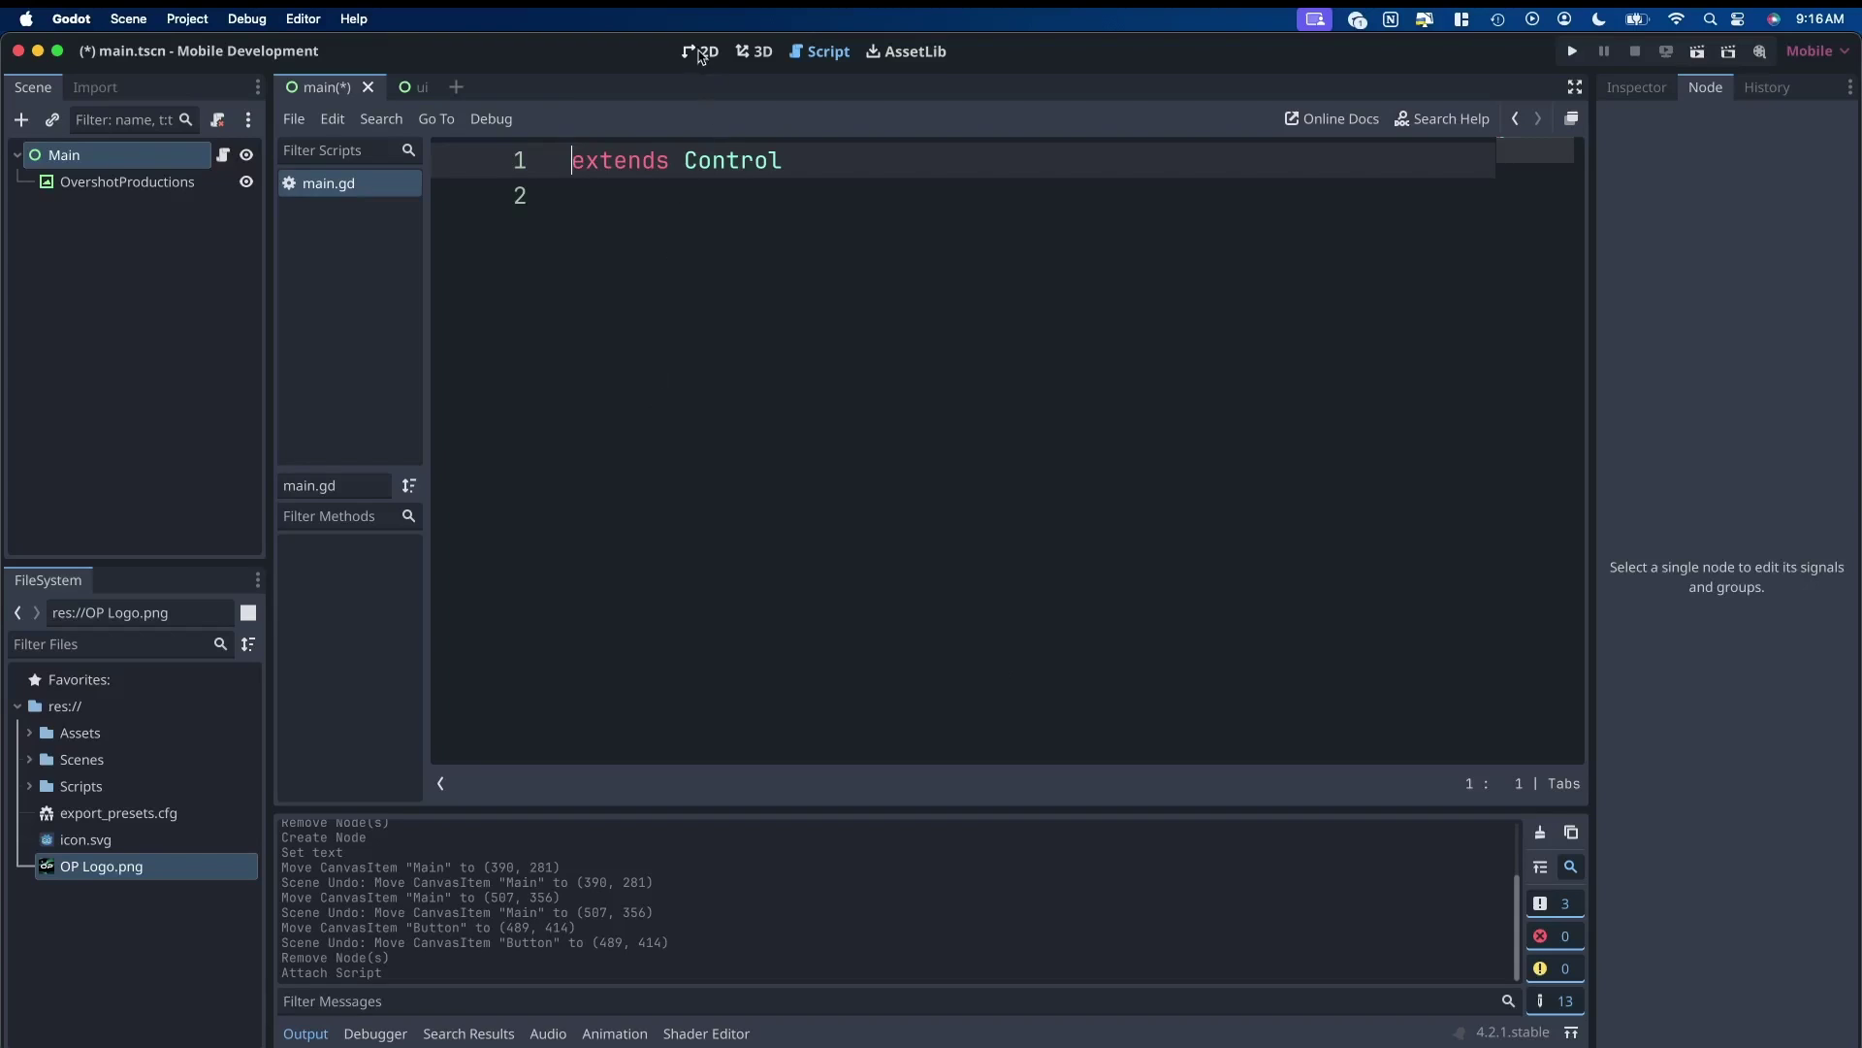
Add a Button child under Main with the text 'Click Me'
{"action": "left_click", "coordinate": [705, 54]}
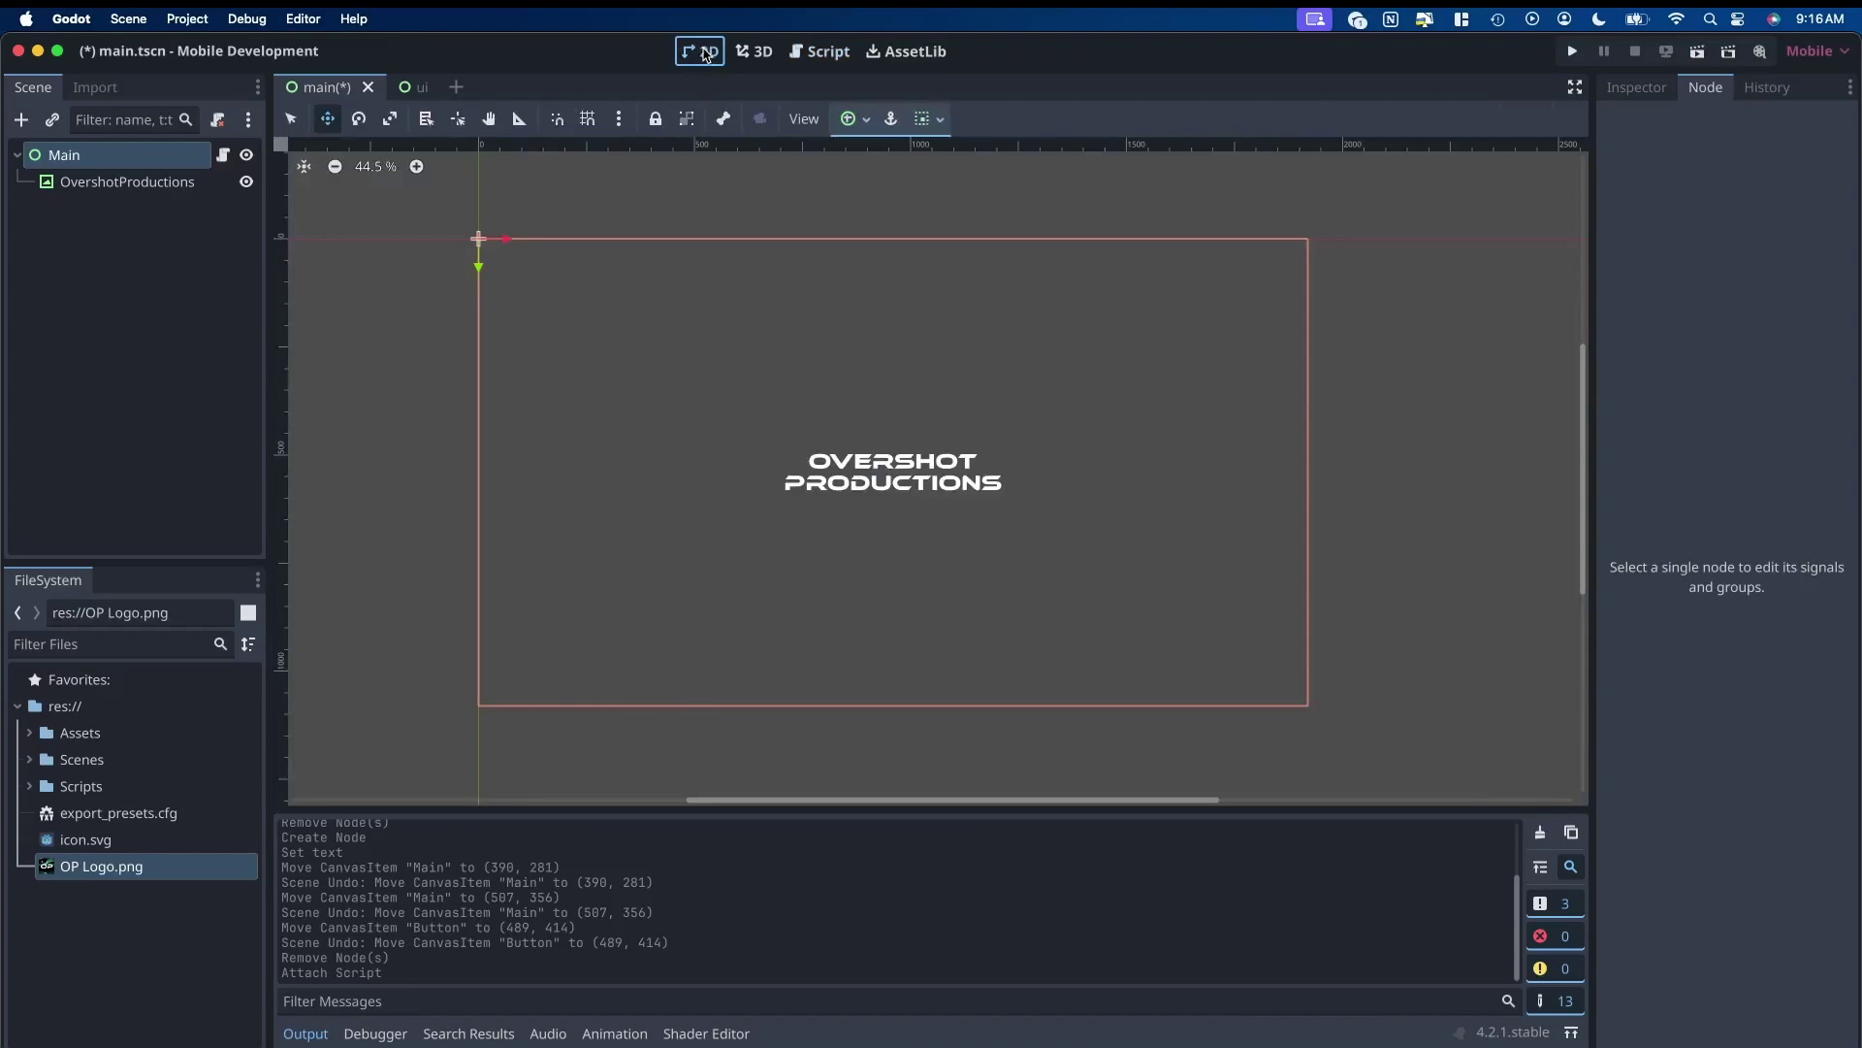
{"action": "left_click", "coordinate": [21, 120]}
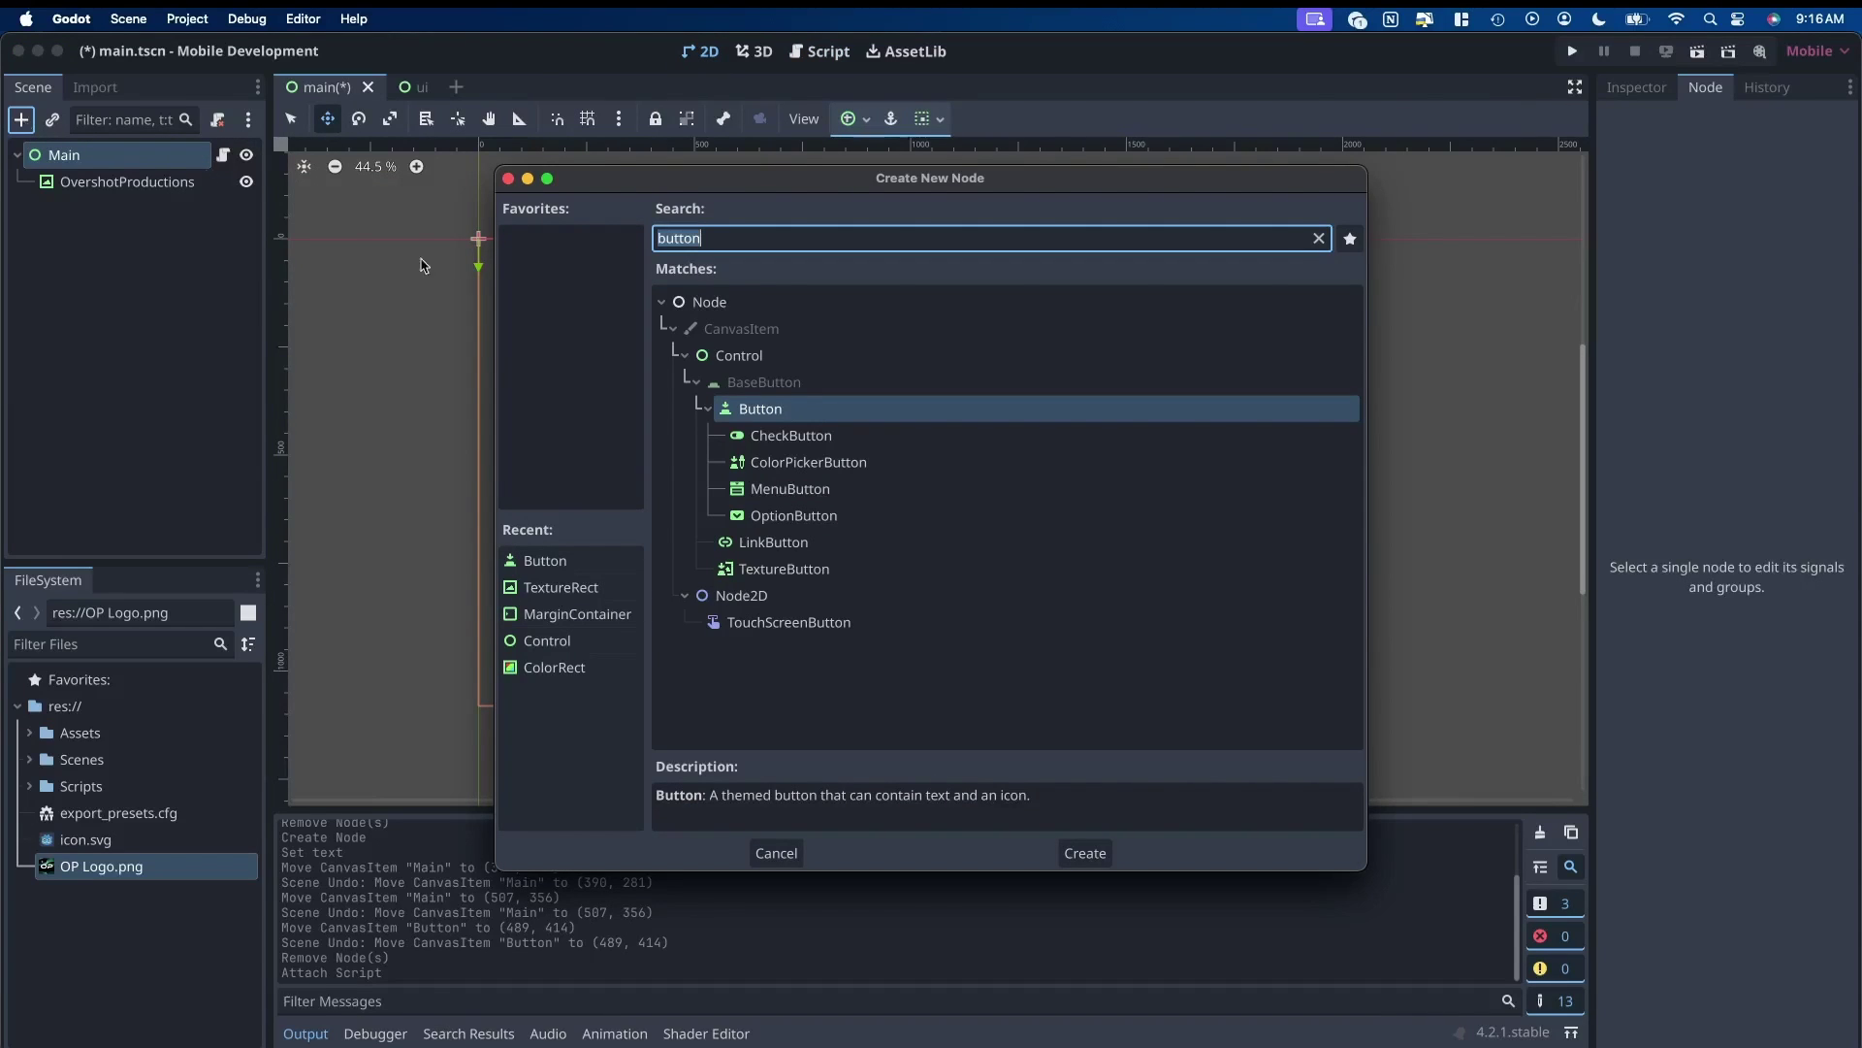
{"action": "left_click", "coordinate": [1082, 854]}
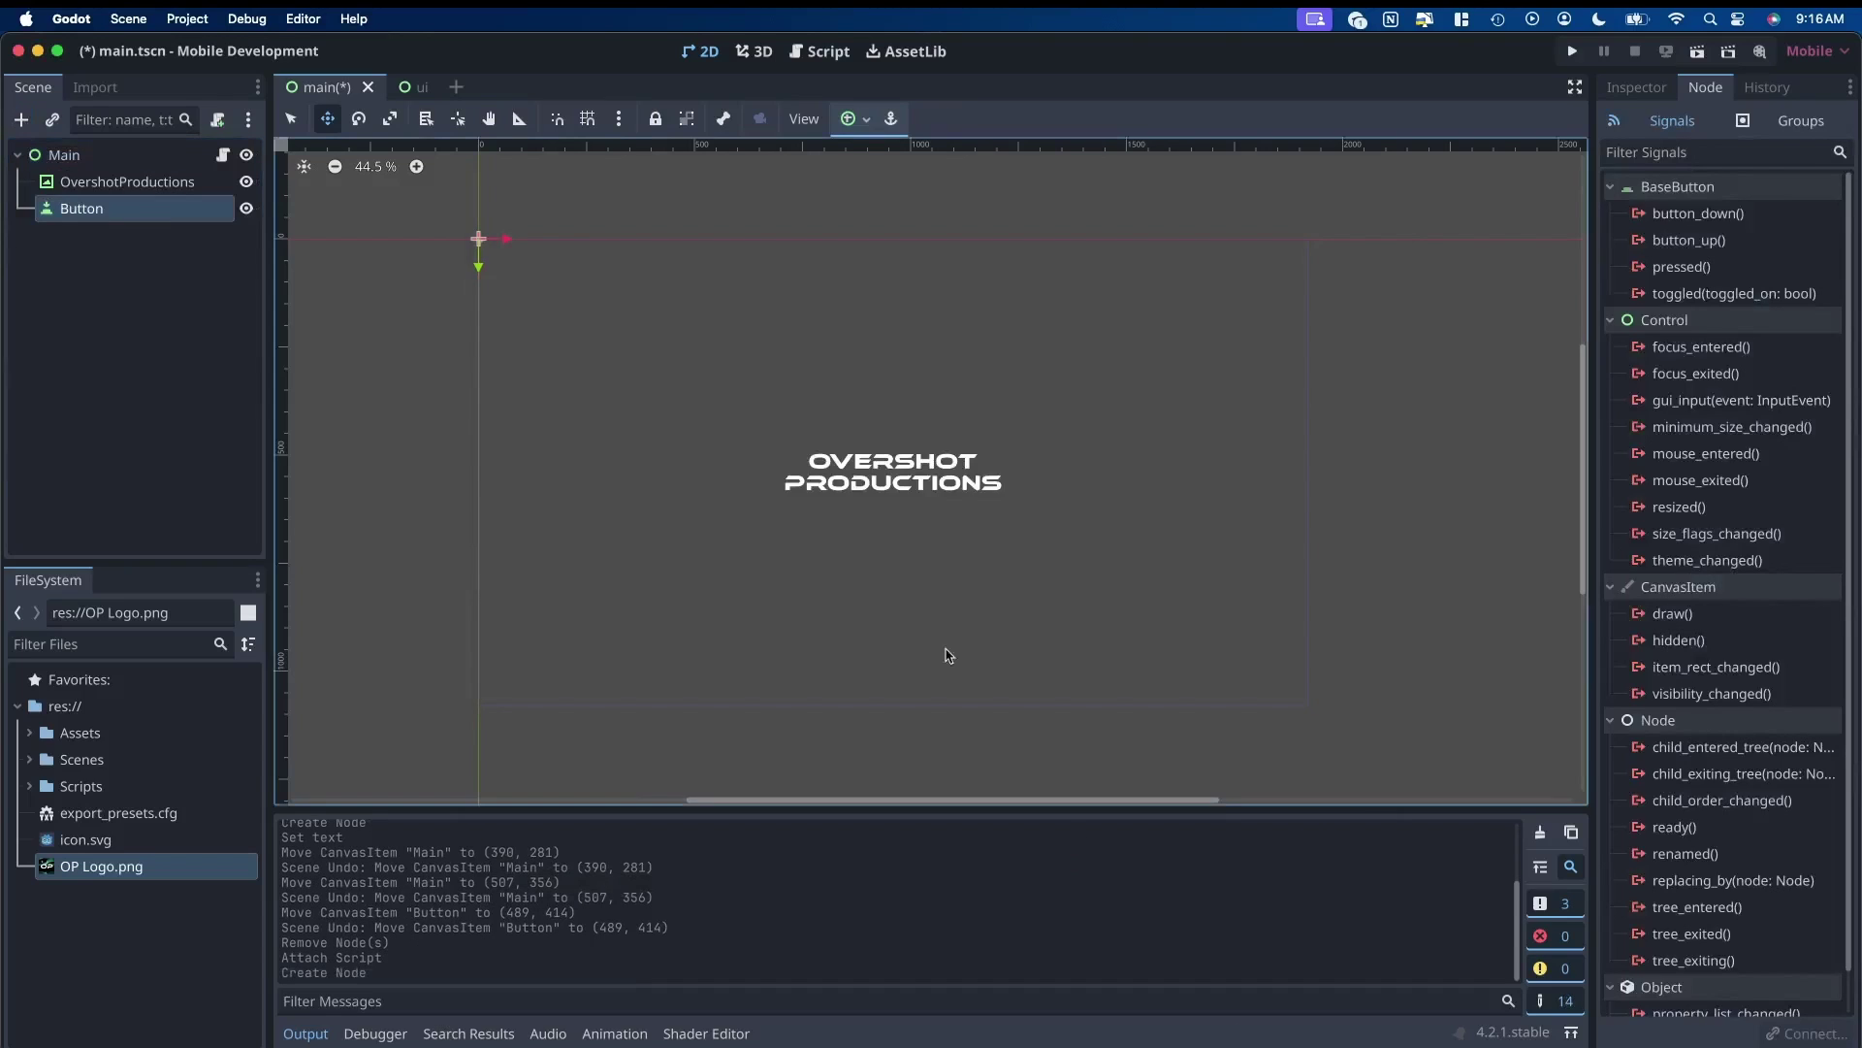
{"action": "left_click", "coordinate": [1636, 87]}
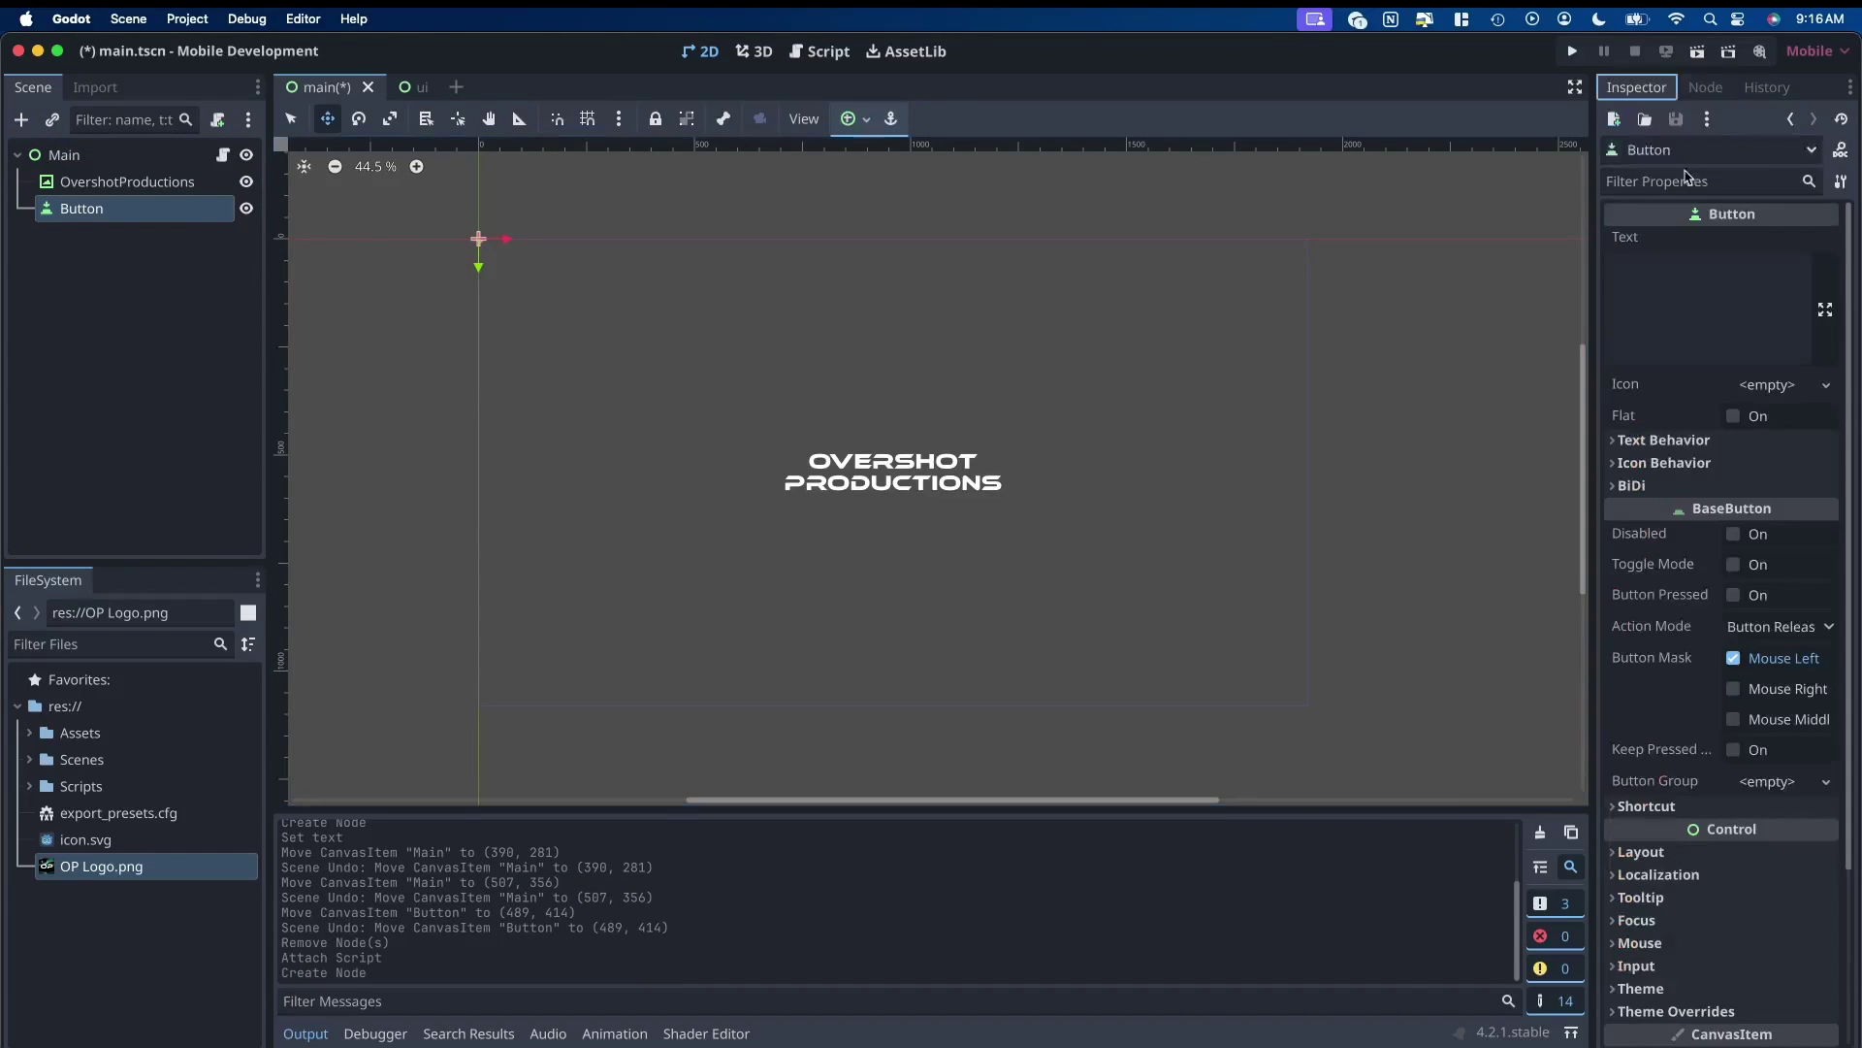
{"action": "left_click", "coordinate": [1721, 266]}
{"action": "type", "text": "C"}
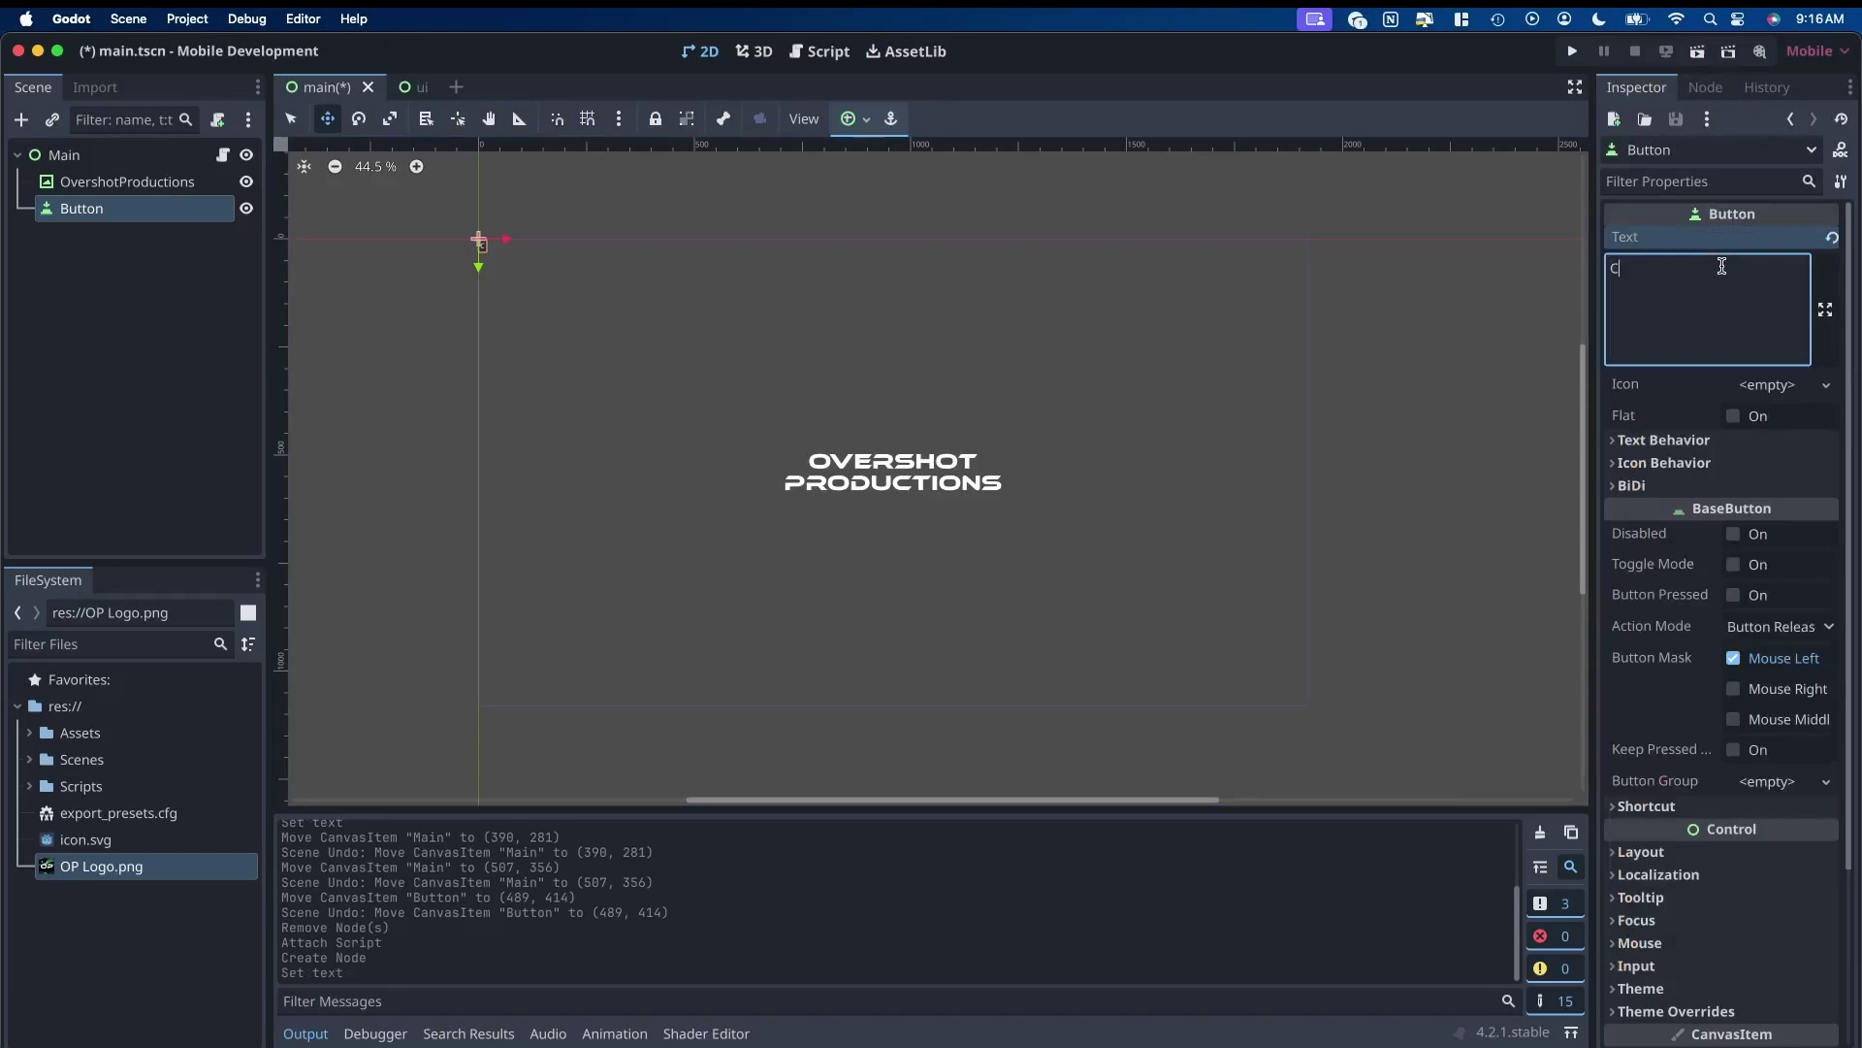
{"action": "type", "text": "lick Me"}
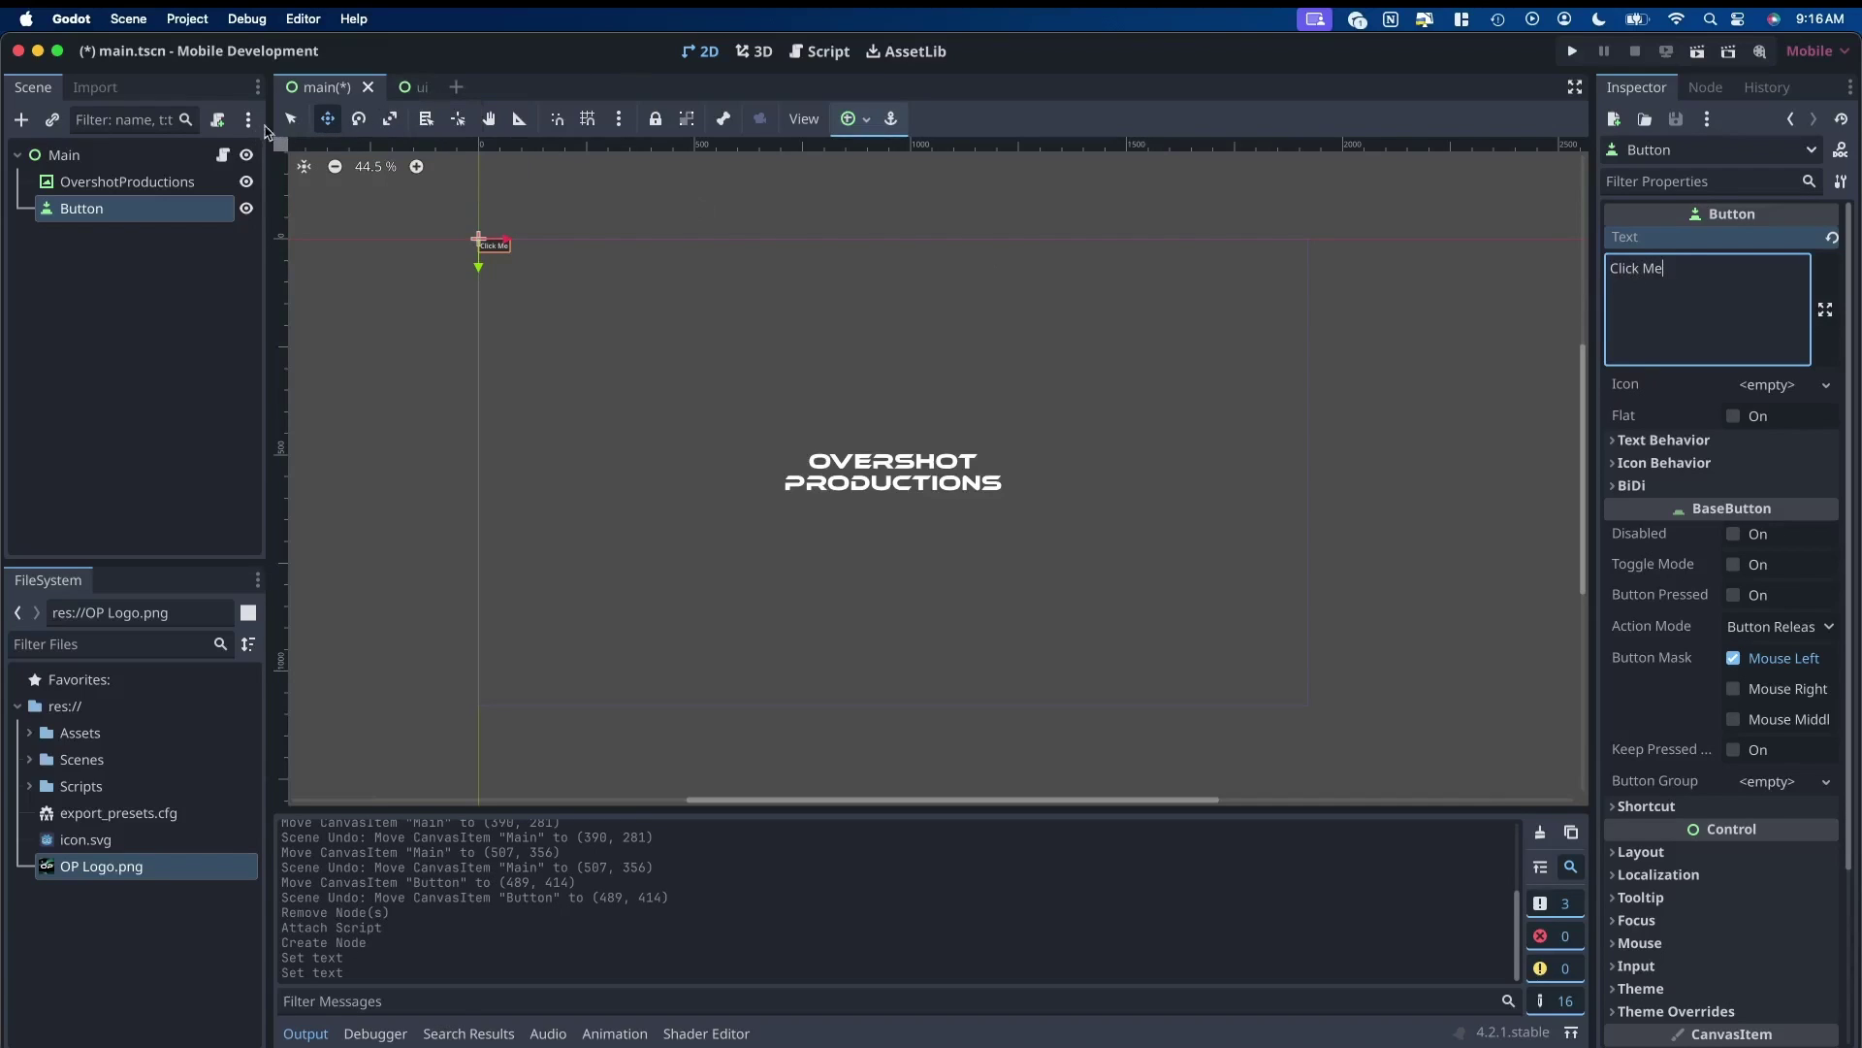
Move the Click Me button above-left of the logo and enlarge it
{"action": "left_click_drag", "start_coordinate": [602, 366], "coordinate": [791, 500]}
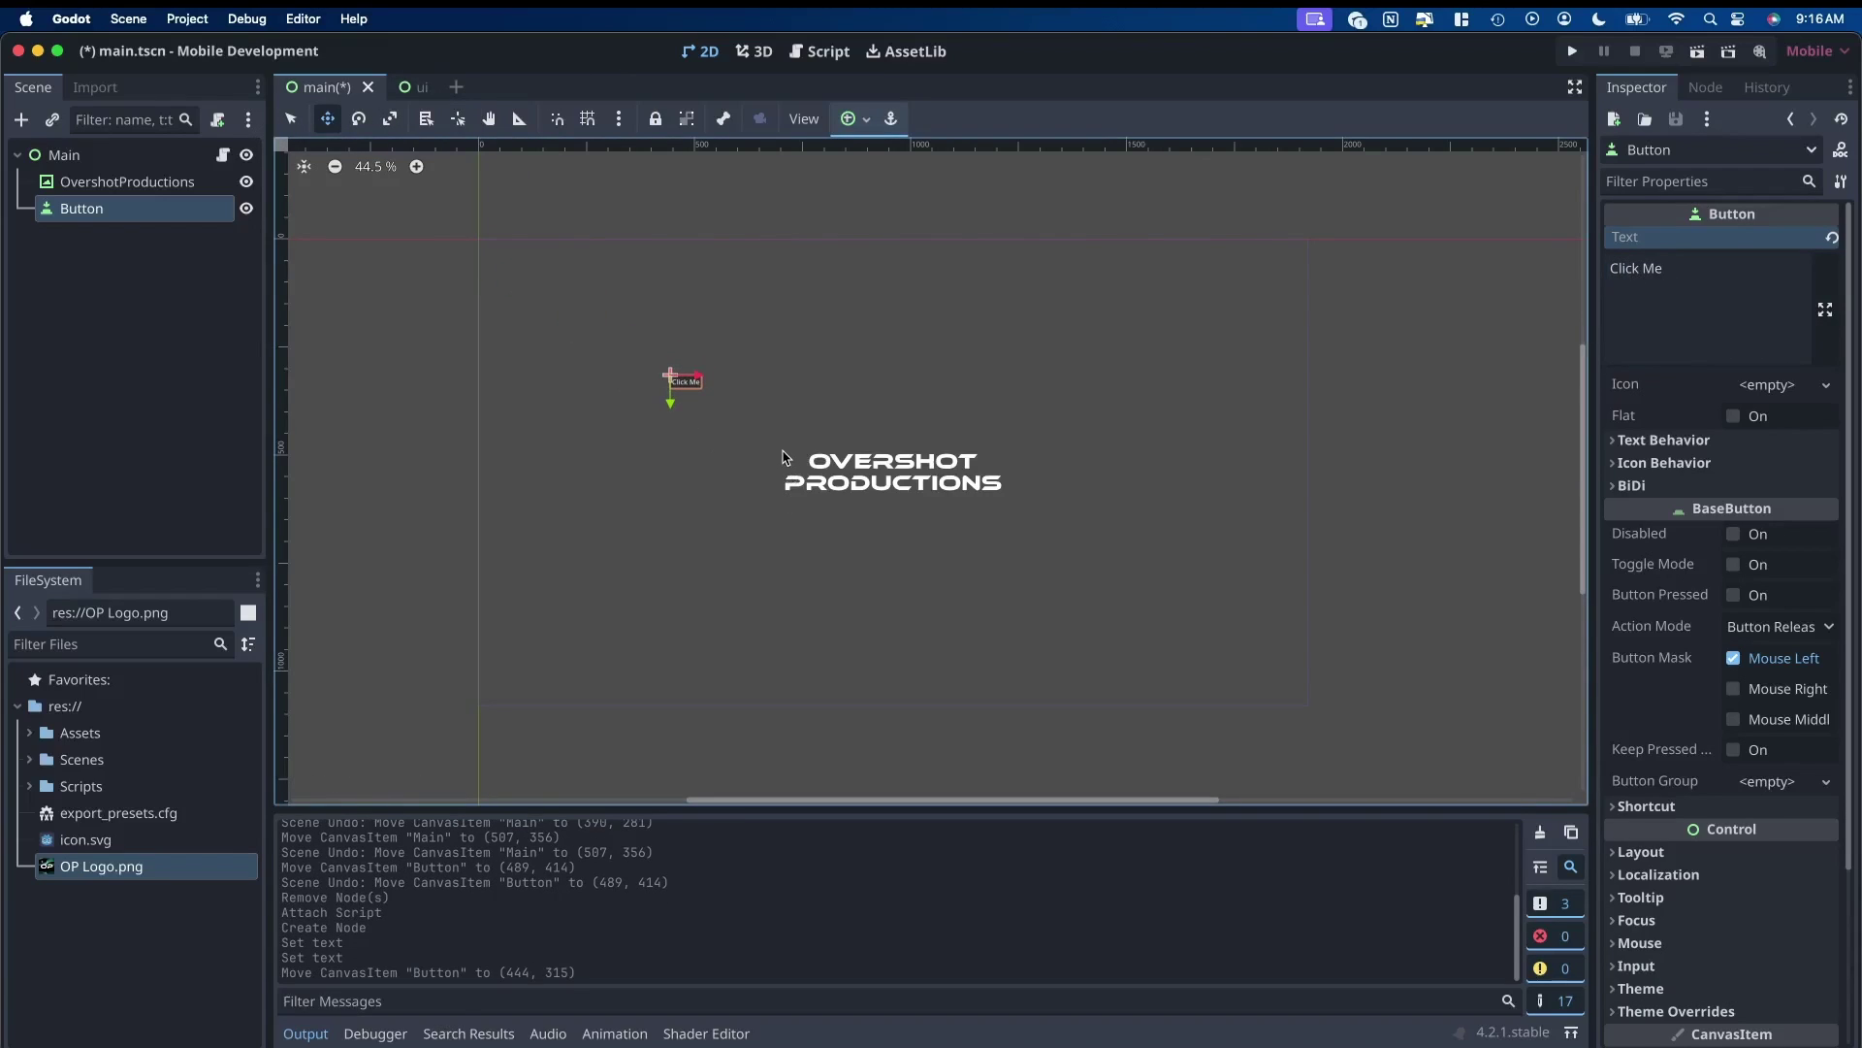
{"action": "scroll", "coordinate": [786, 458], "scroll_direction": "up", "scroll_amount": 3}
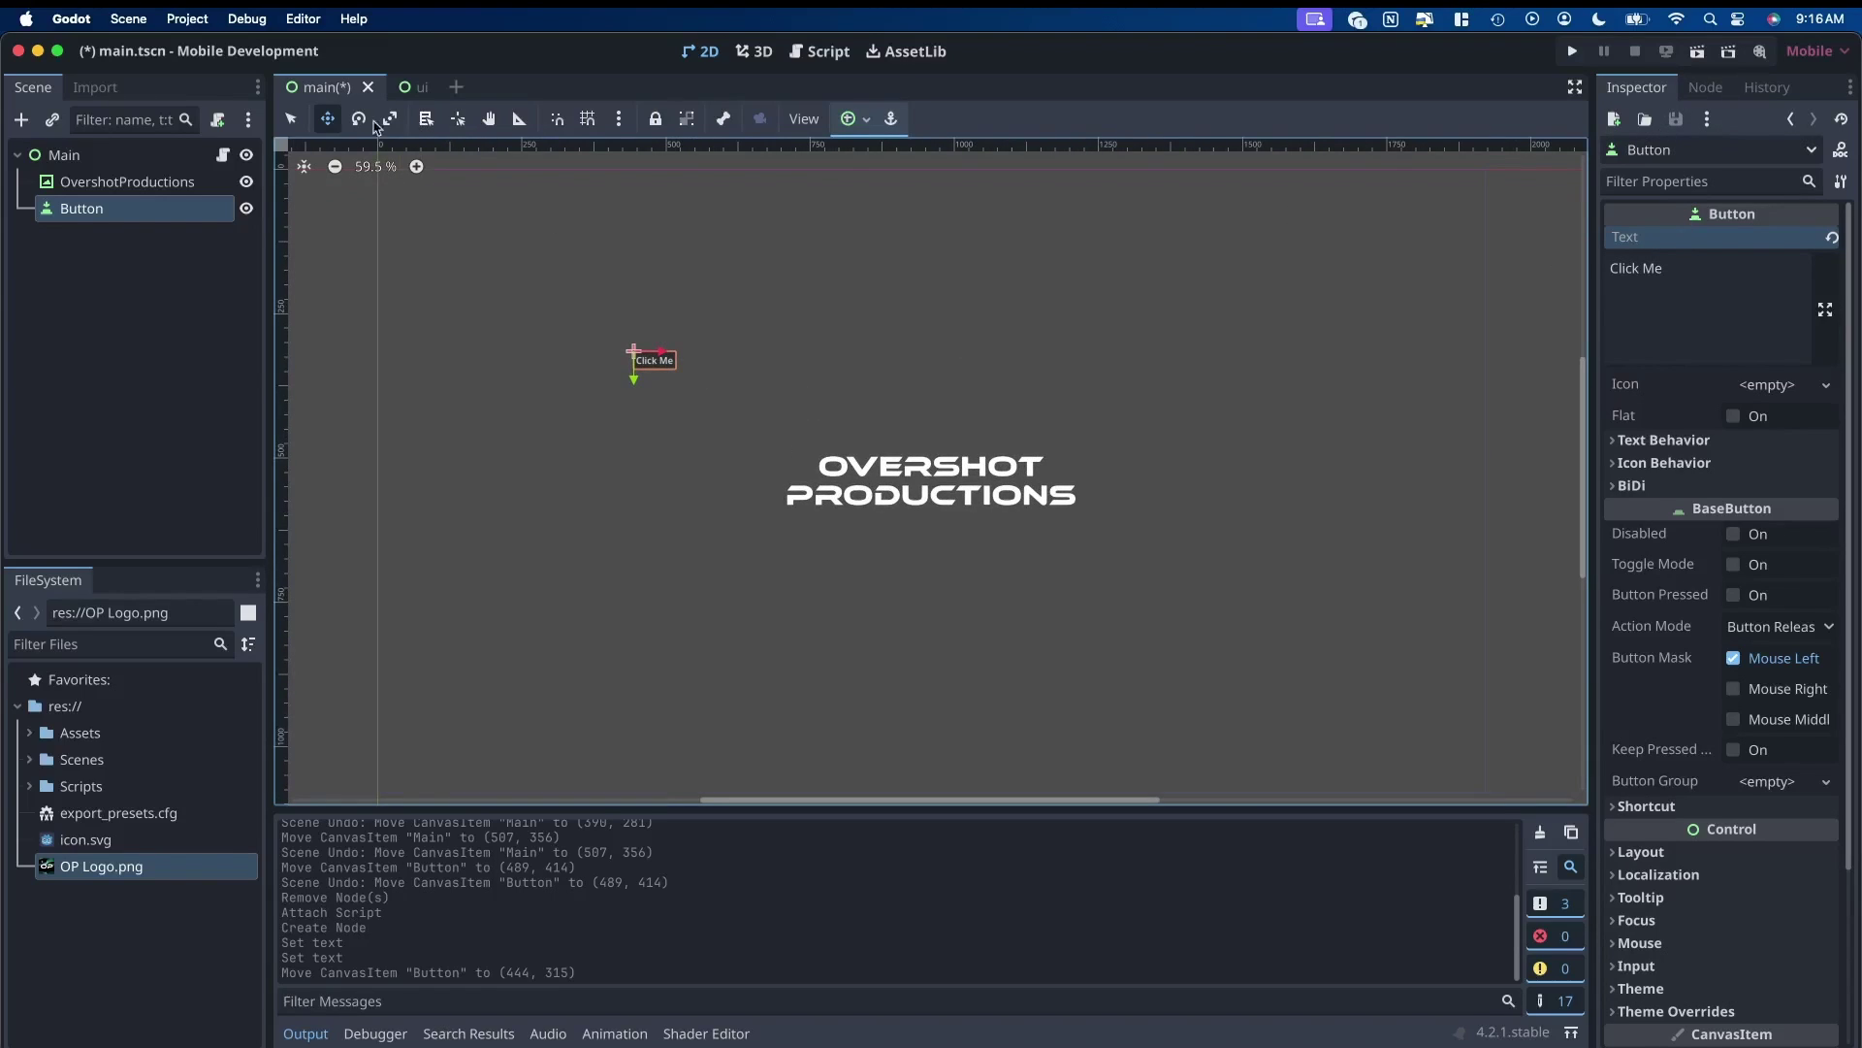
{"action": "left_click", "coordinate": [291, 120]}
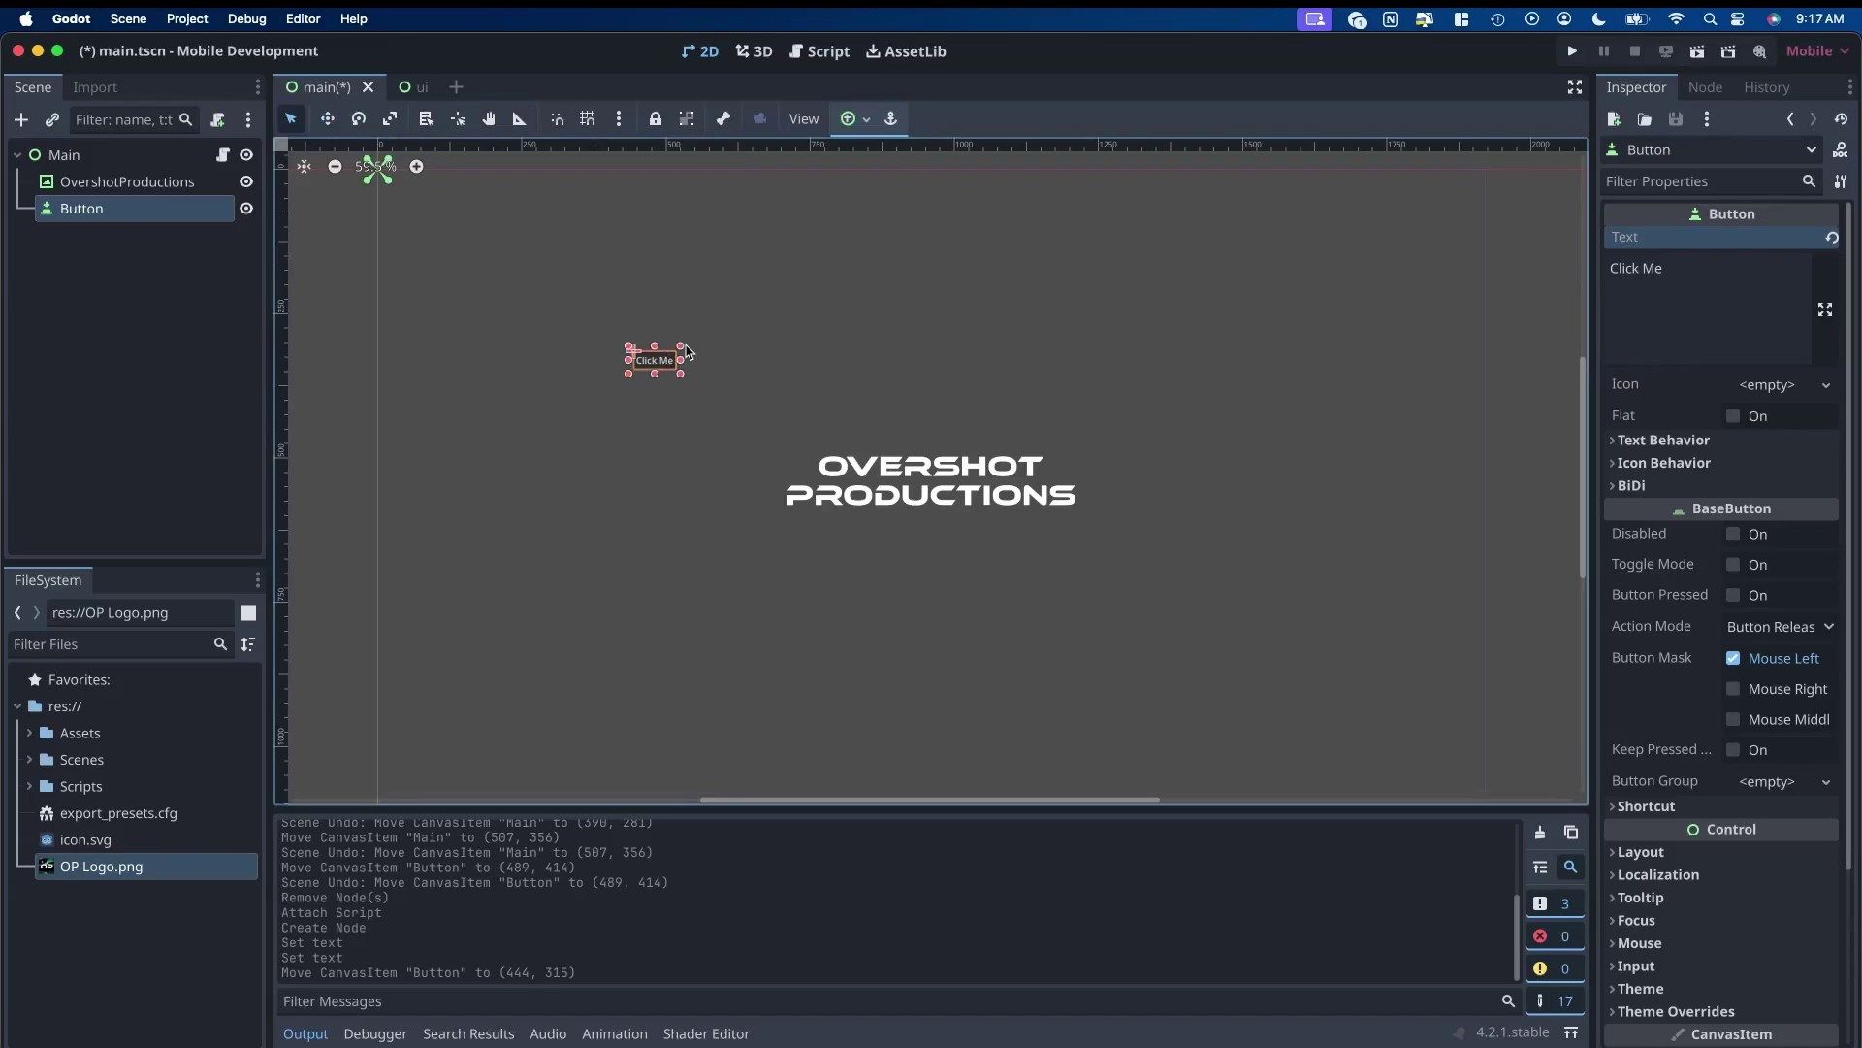
{"action": "left_click_drag", "start_coordinate": [685, 351], "coordinate": [866, 254]}
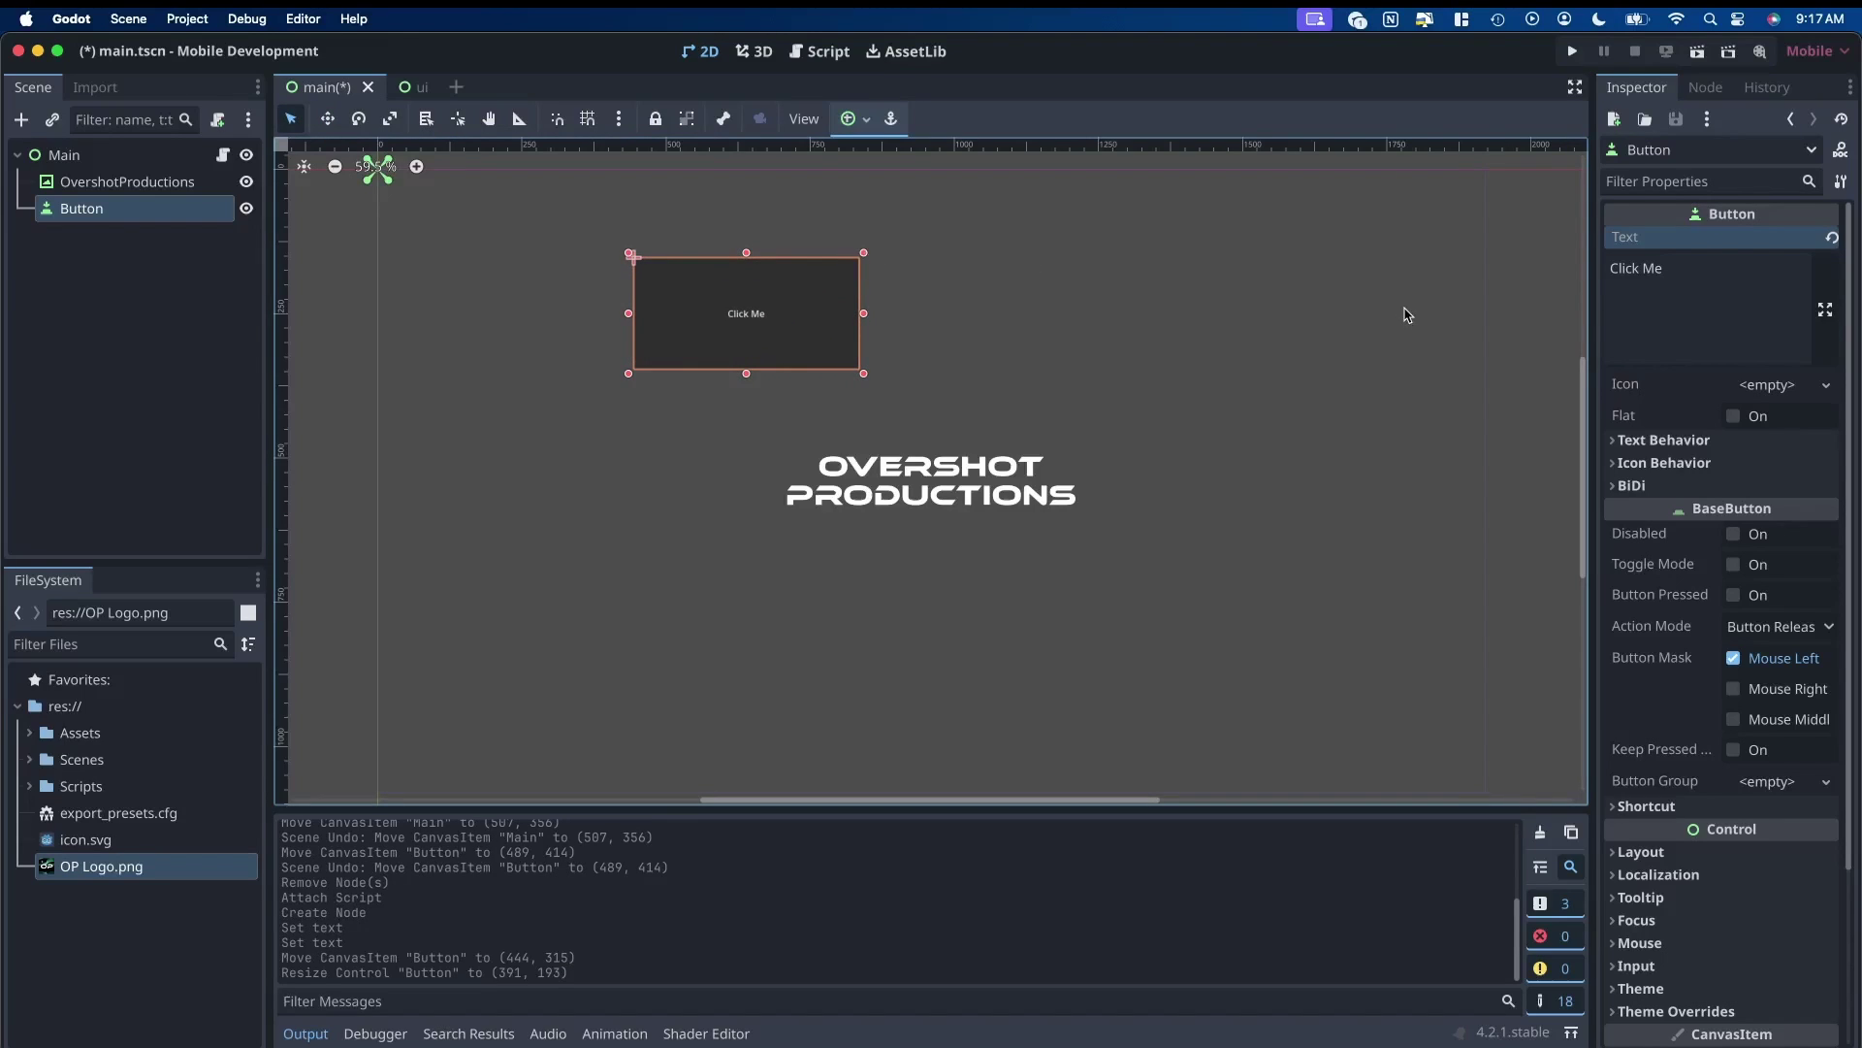
Connect the button's pressed signal to _on_button_pressed and replace pass with print("Hello!")
{"action": "left_click", "coordinate": [1706, 90]}
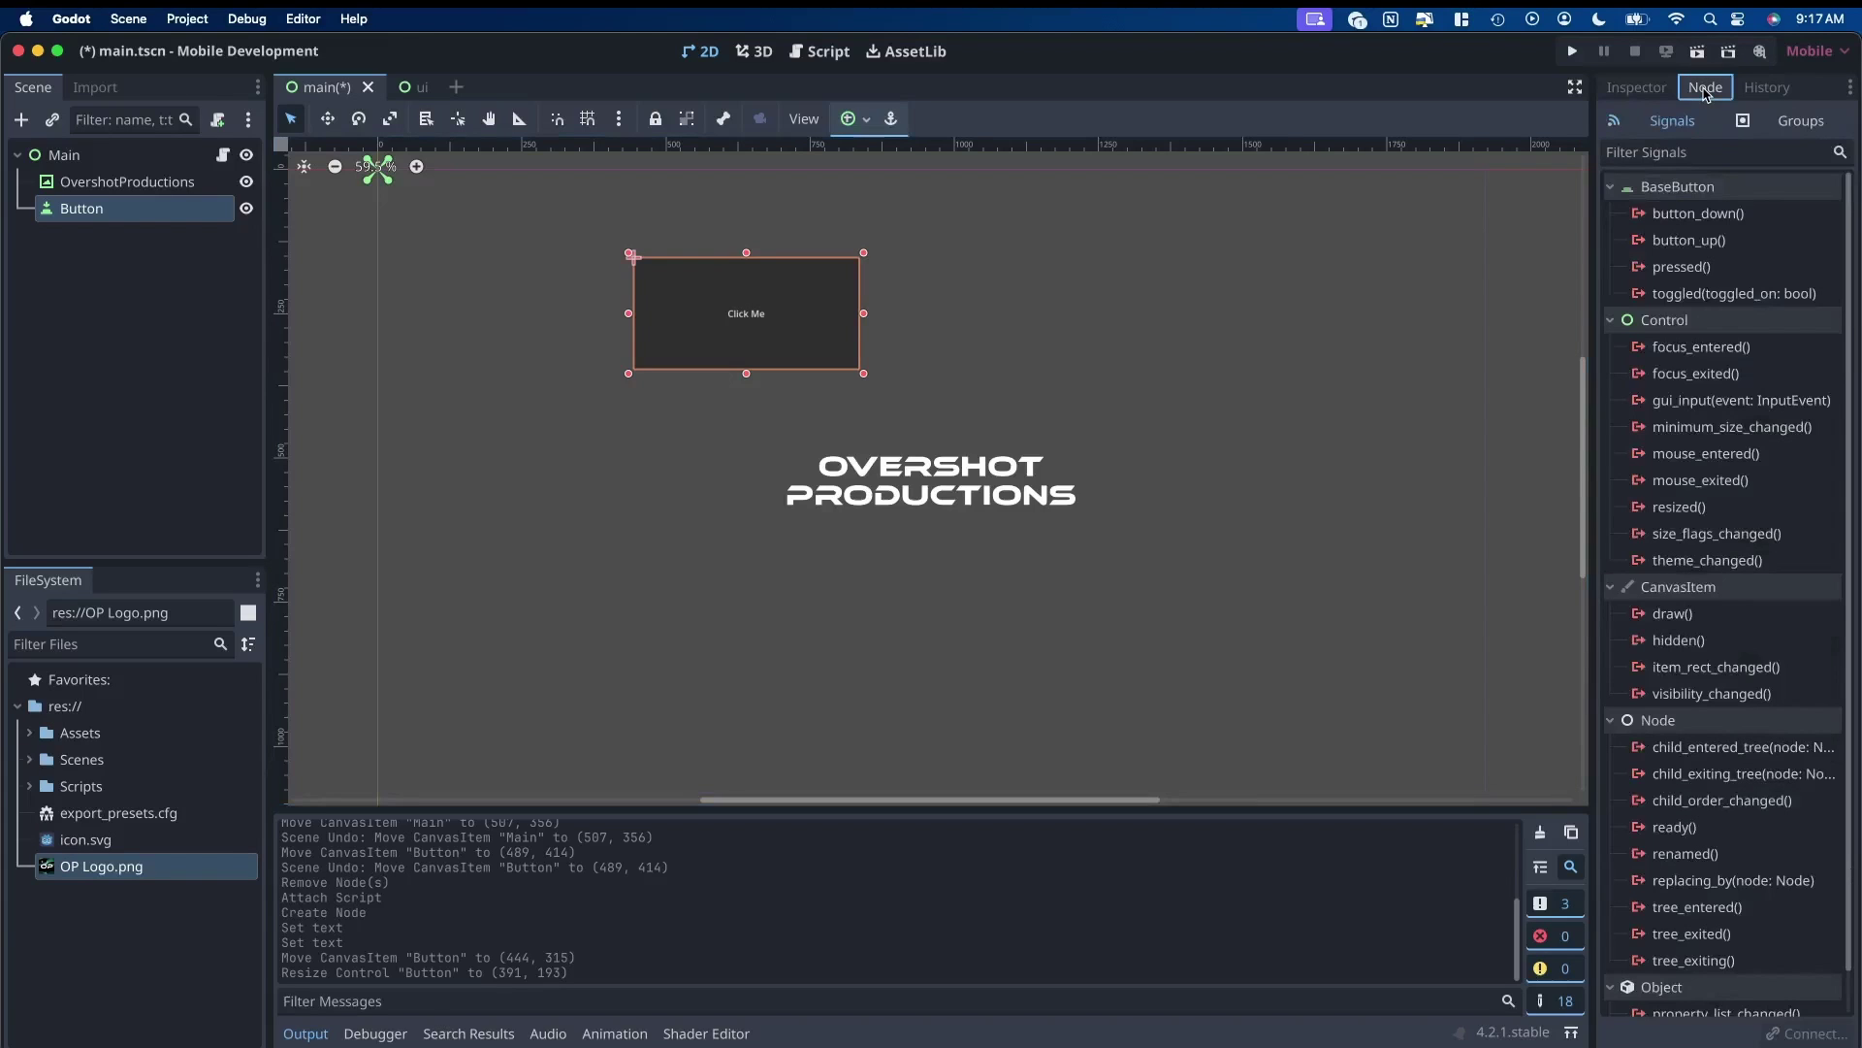
{"action": "double_click", "coordinate": [1681, 267]}
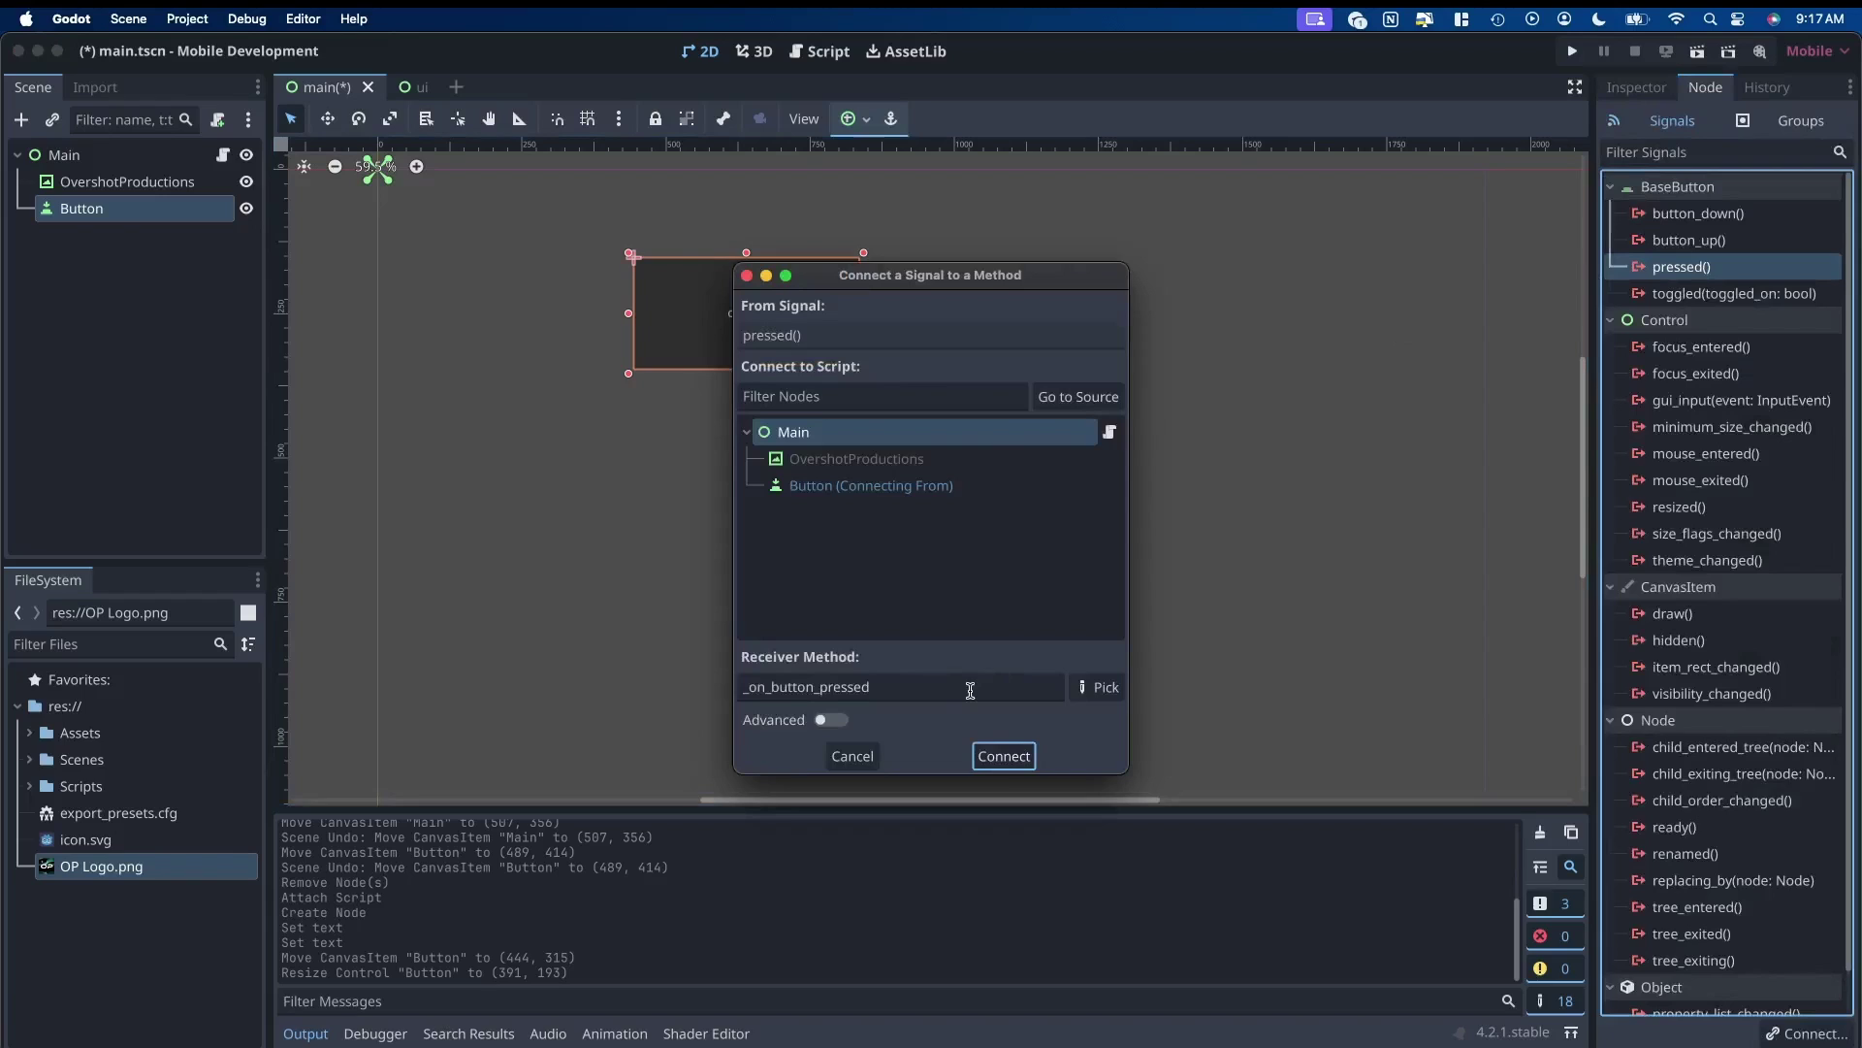
{"action": "left_click", "coordinate": [986, 755]}
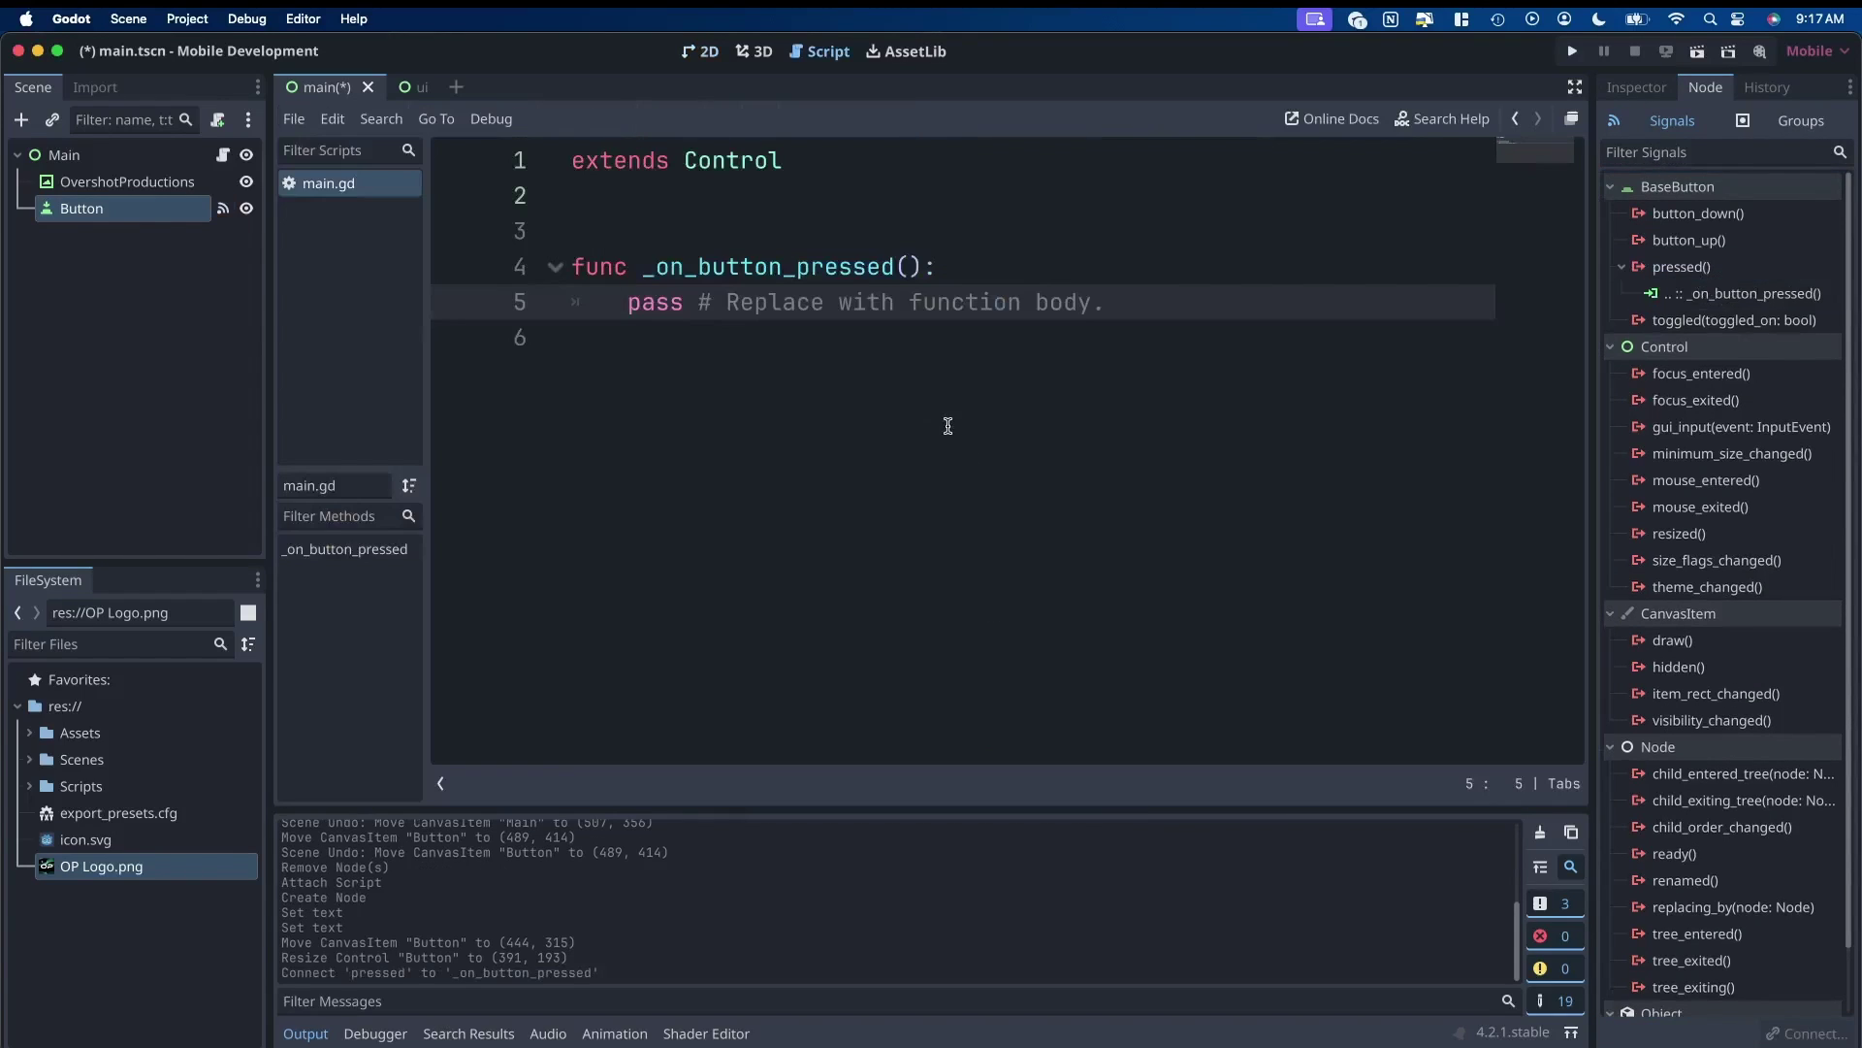
{"action": "triple_click", "coordinate": [1179, 318]}
{"action": "type", "text": "print(\""}
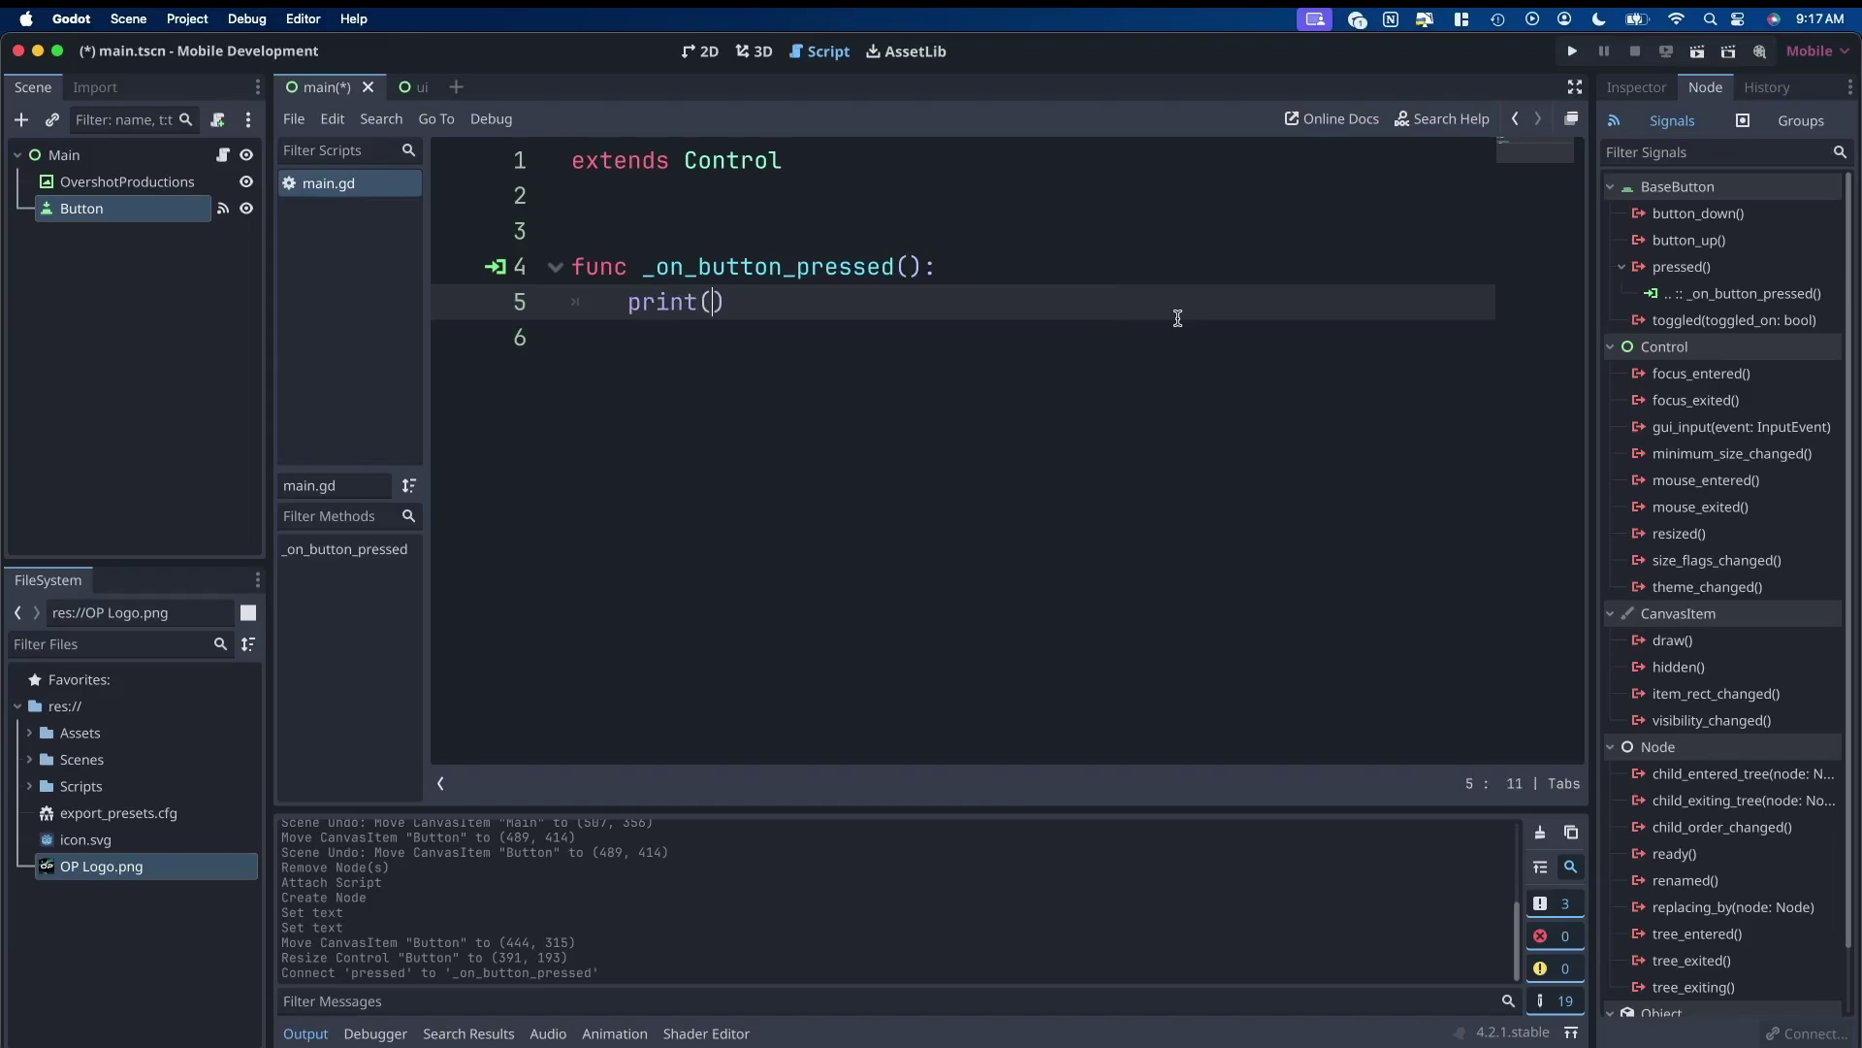
{"action": "type", "text": "Hello!"}
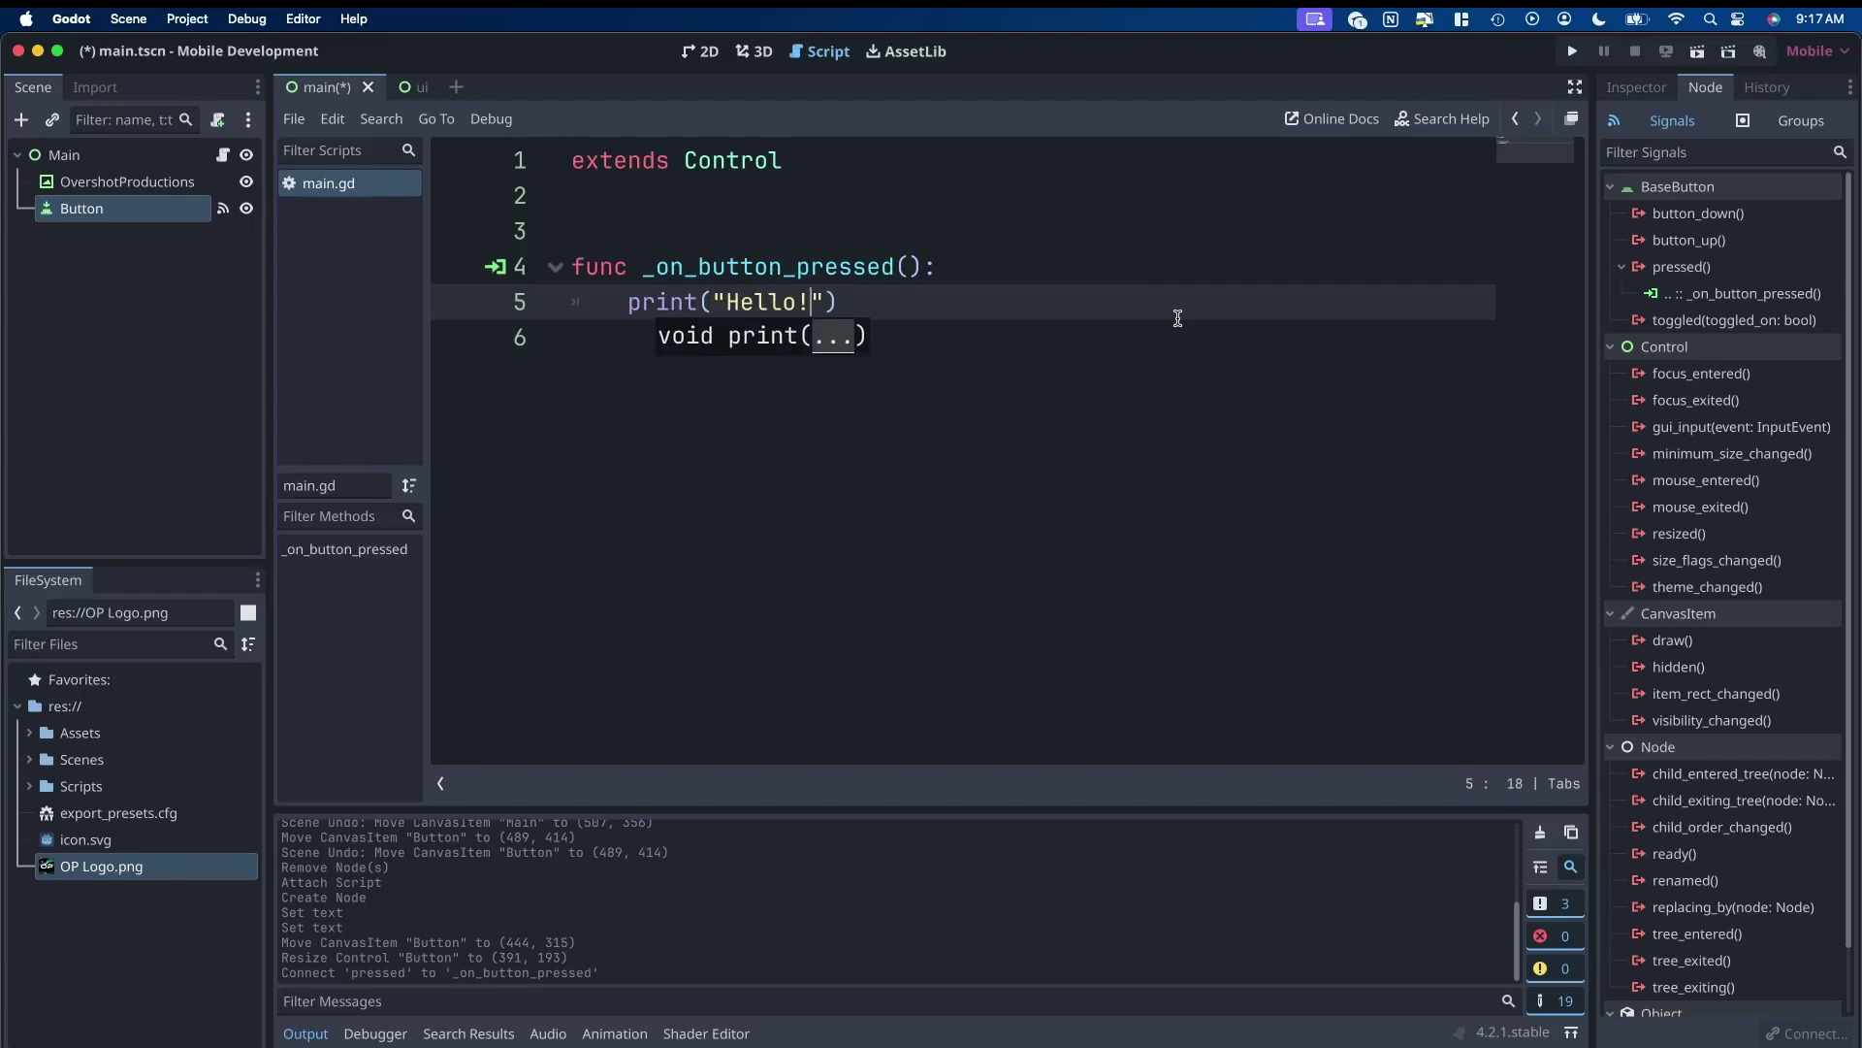
{"action": "left_click", "coordinate": [699, 52]}
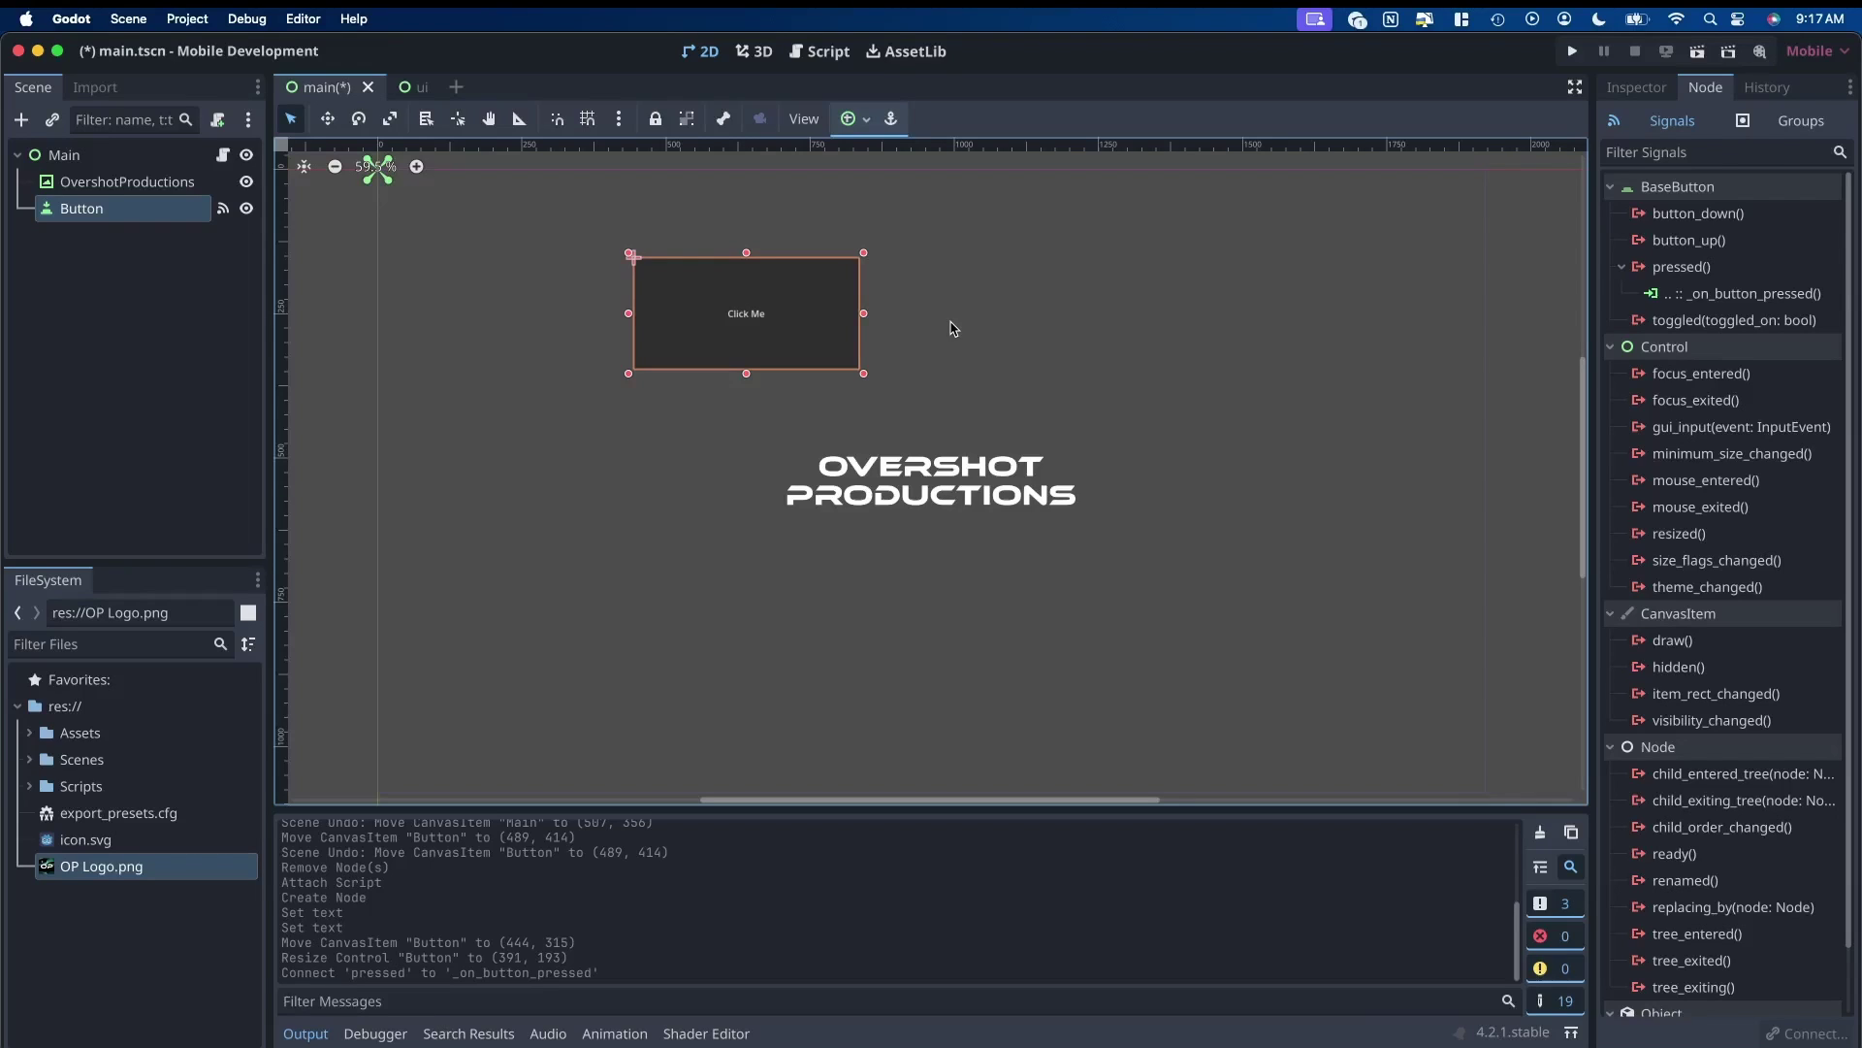
Run the project, press Click Me twice to print Hello!, then close the game
{"action": "left_click", "coordinate": [1574, 52]}
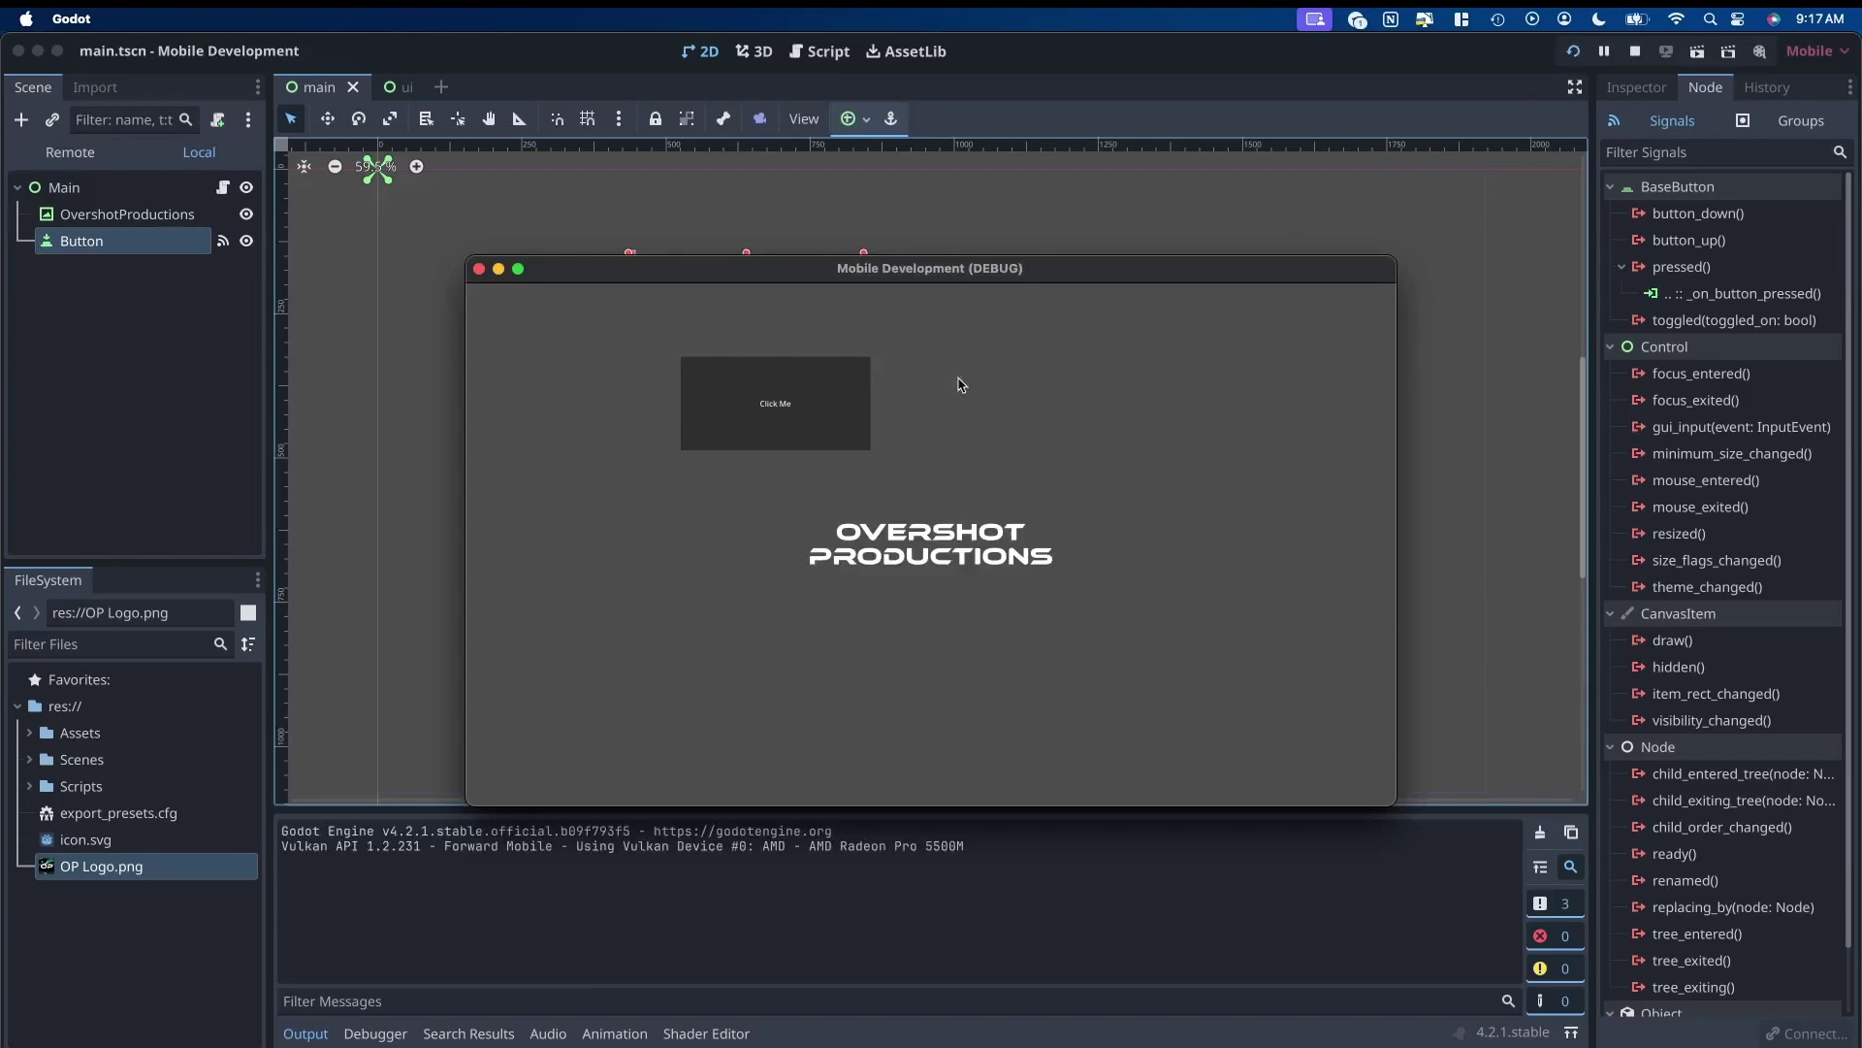
{"action": "left_click", "coordinate": [768, 429]}
{"action": "left_click", "coordinate": [768, 429]}
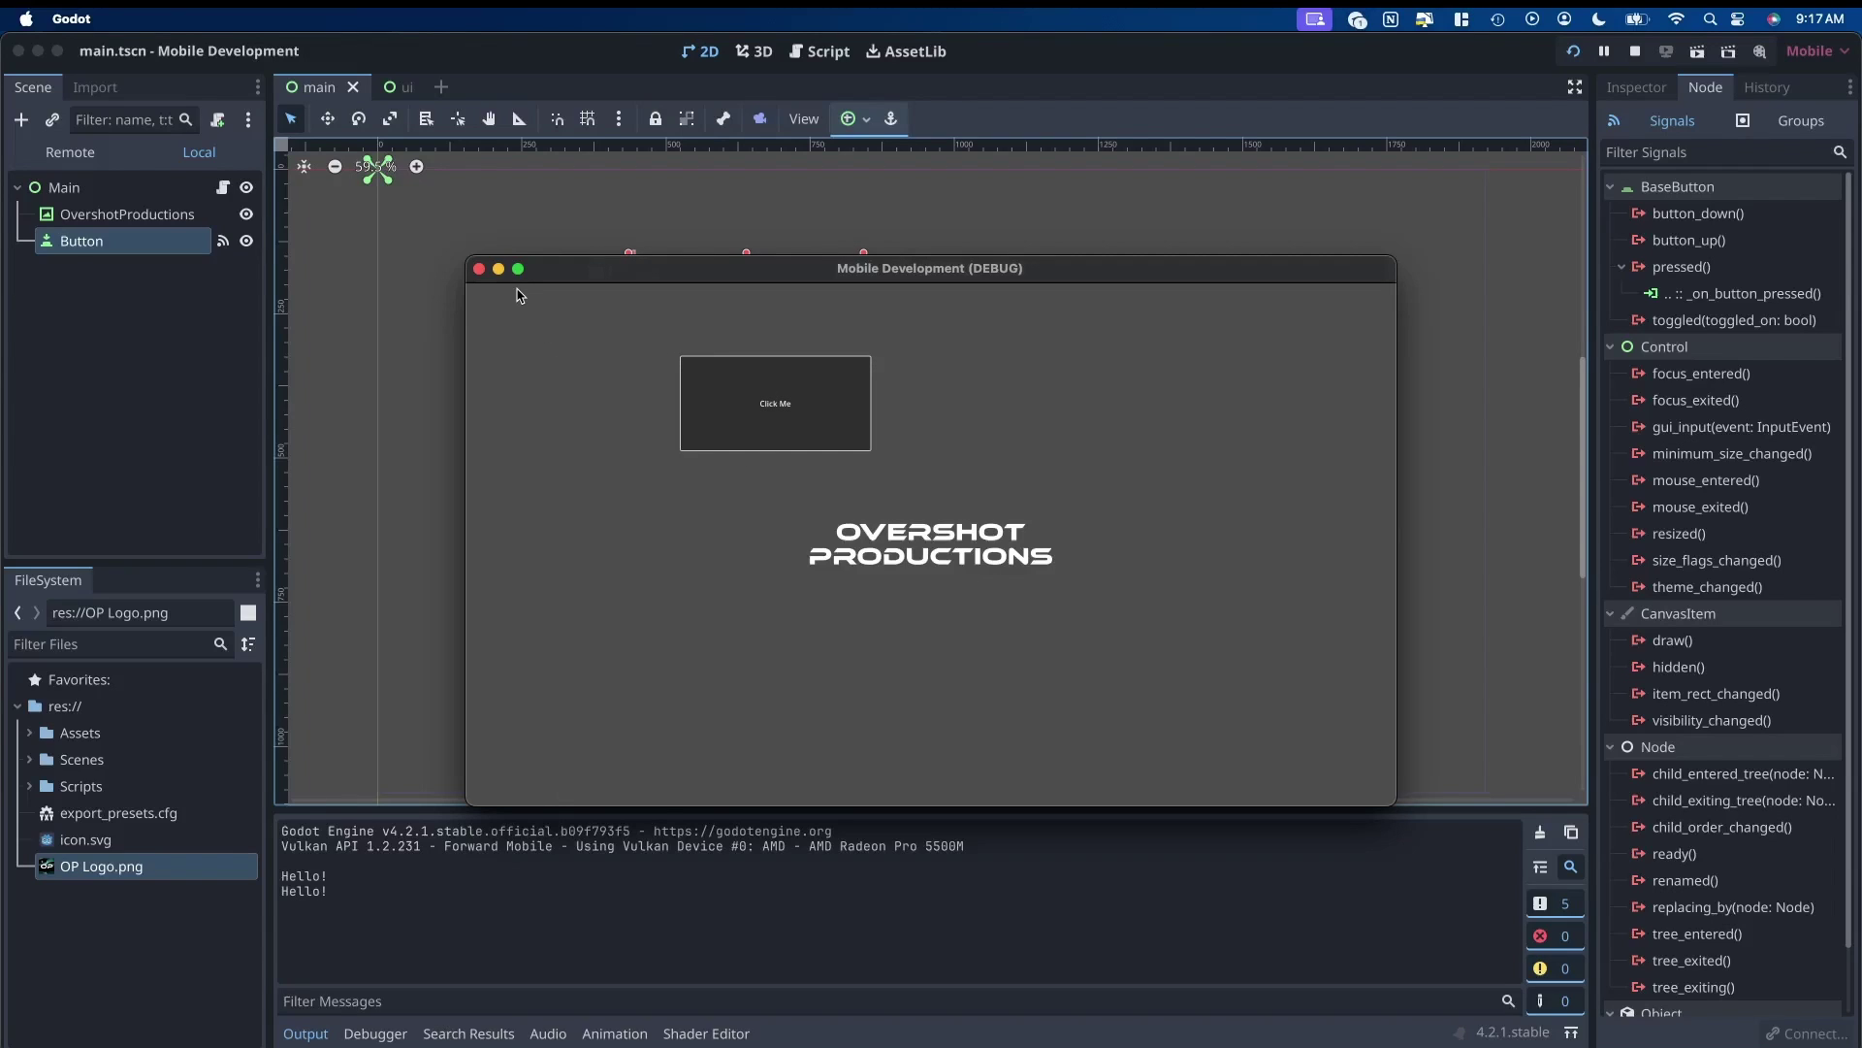
{"action": "left_click", "coordinate": [479, 268]}
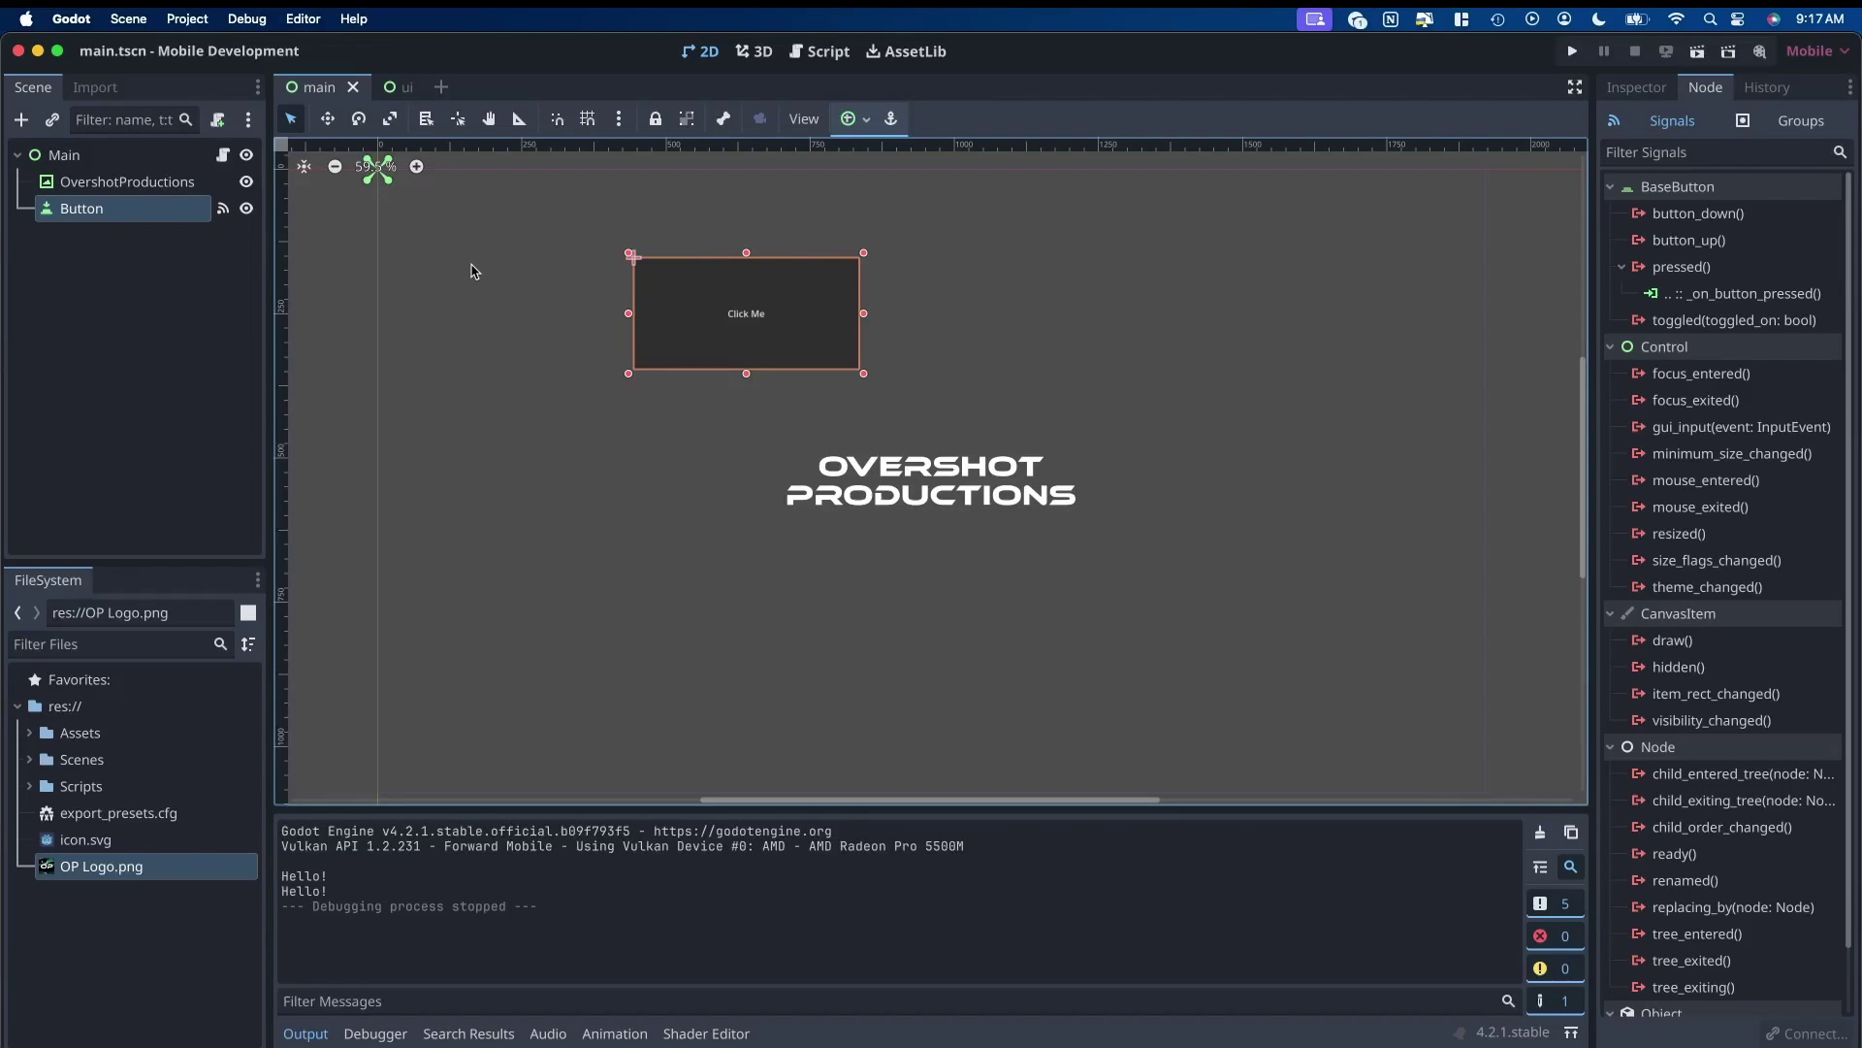
Back in Xcode, stop and rebuild Mobile_Development on the iPhone
{"action": "key", "text": "super+Tab"}
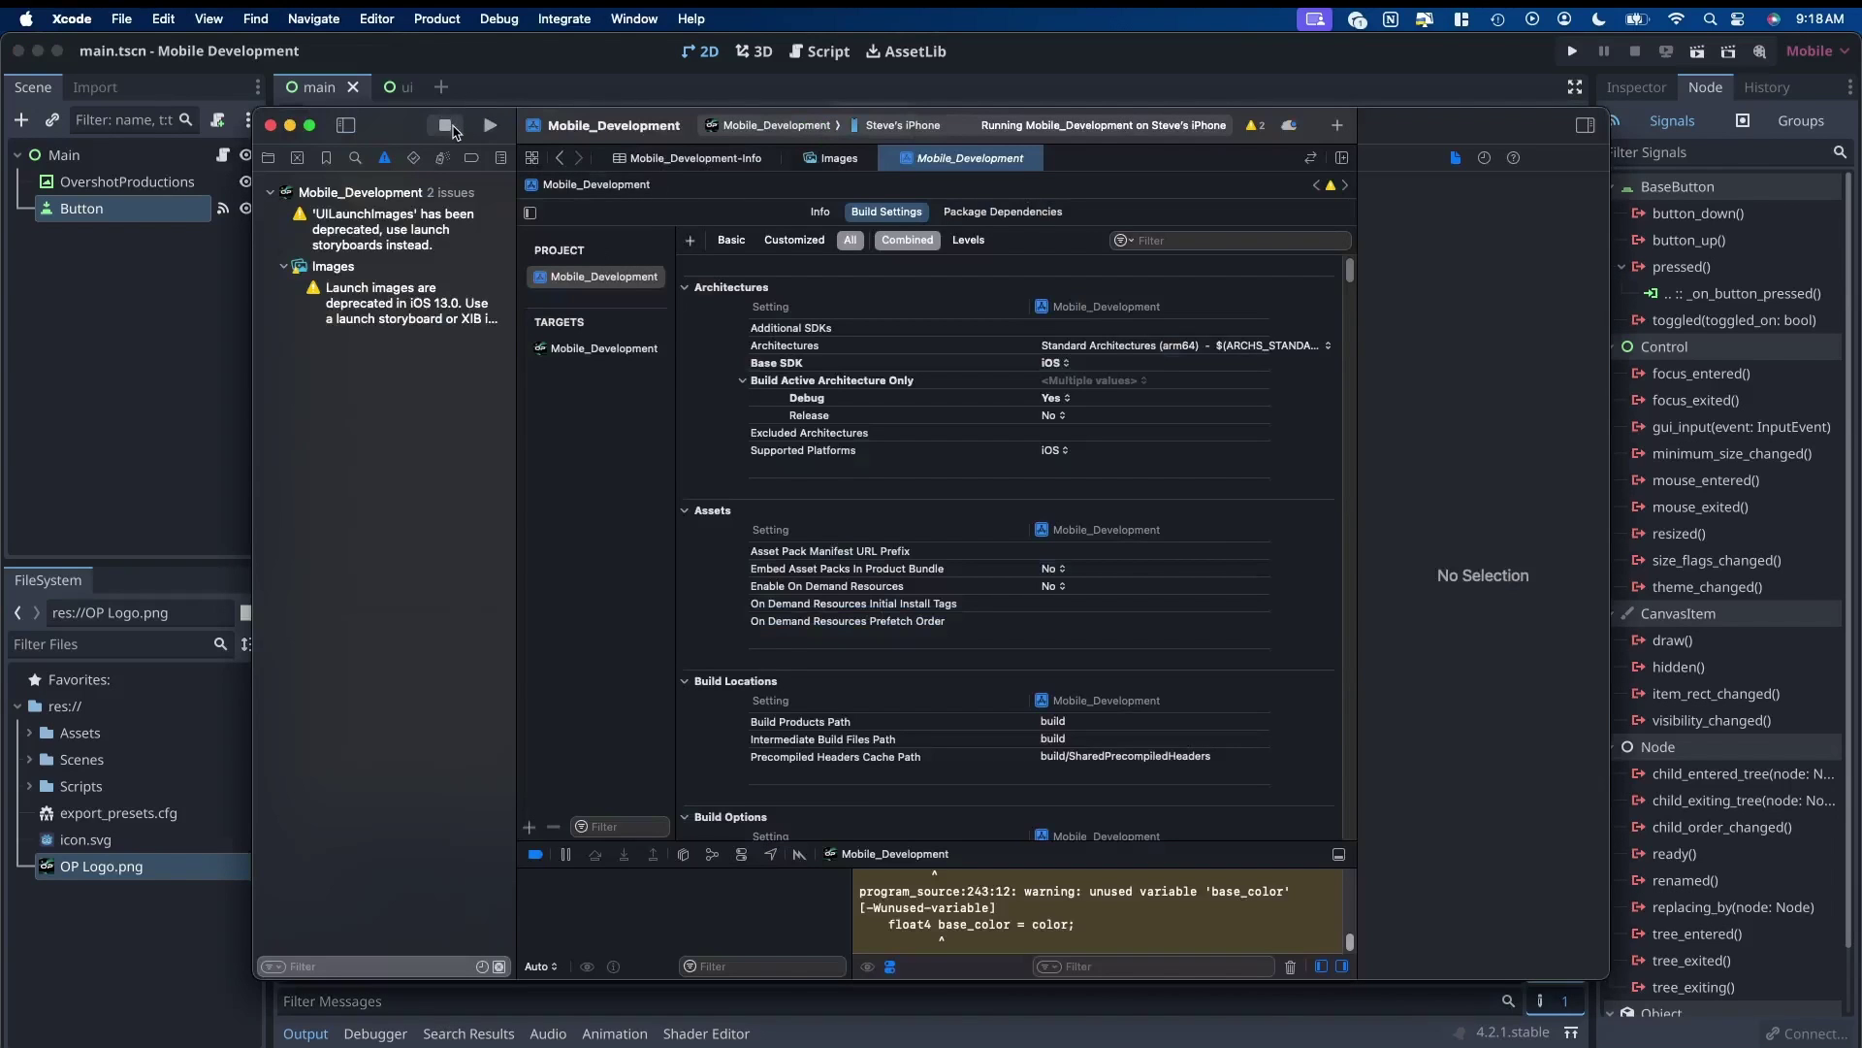
{"action": "left_click", "coordinate": [448, 126]}
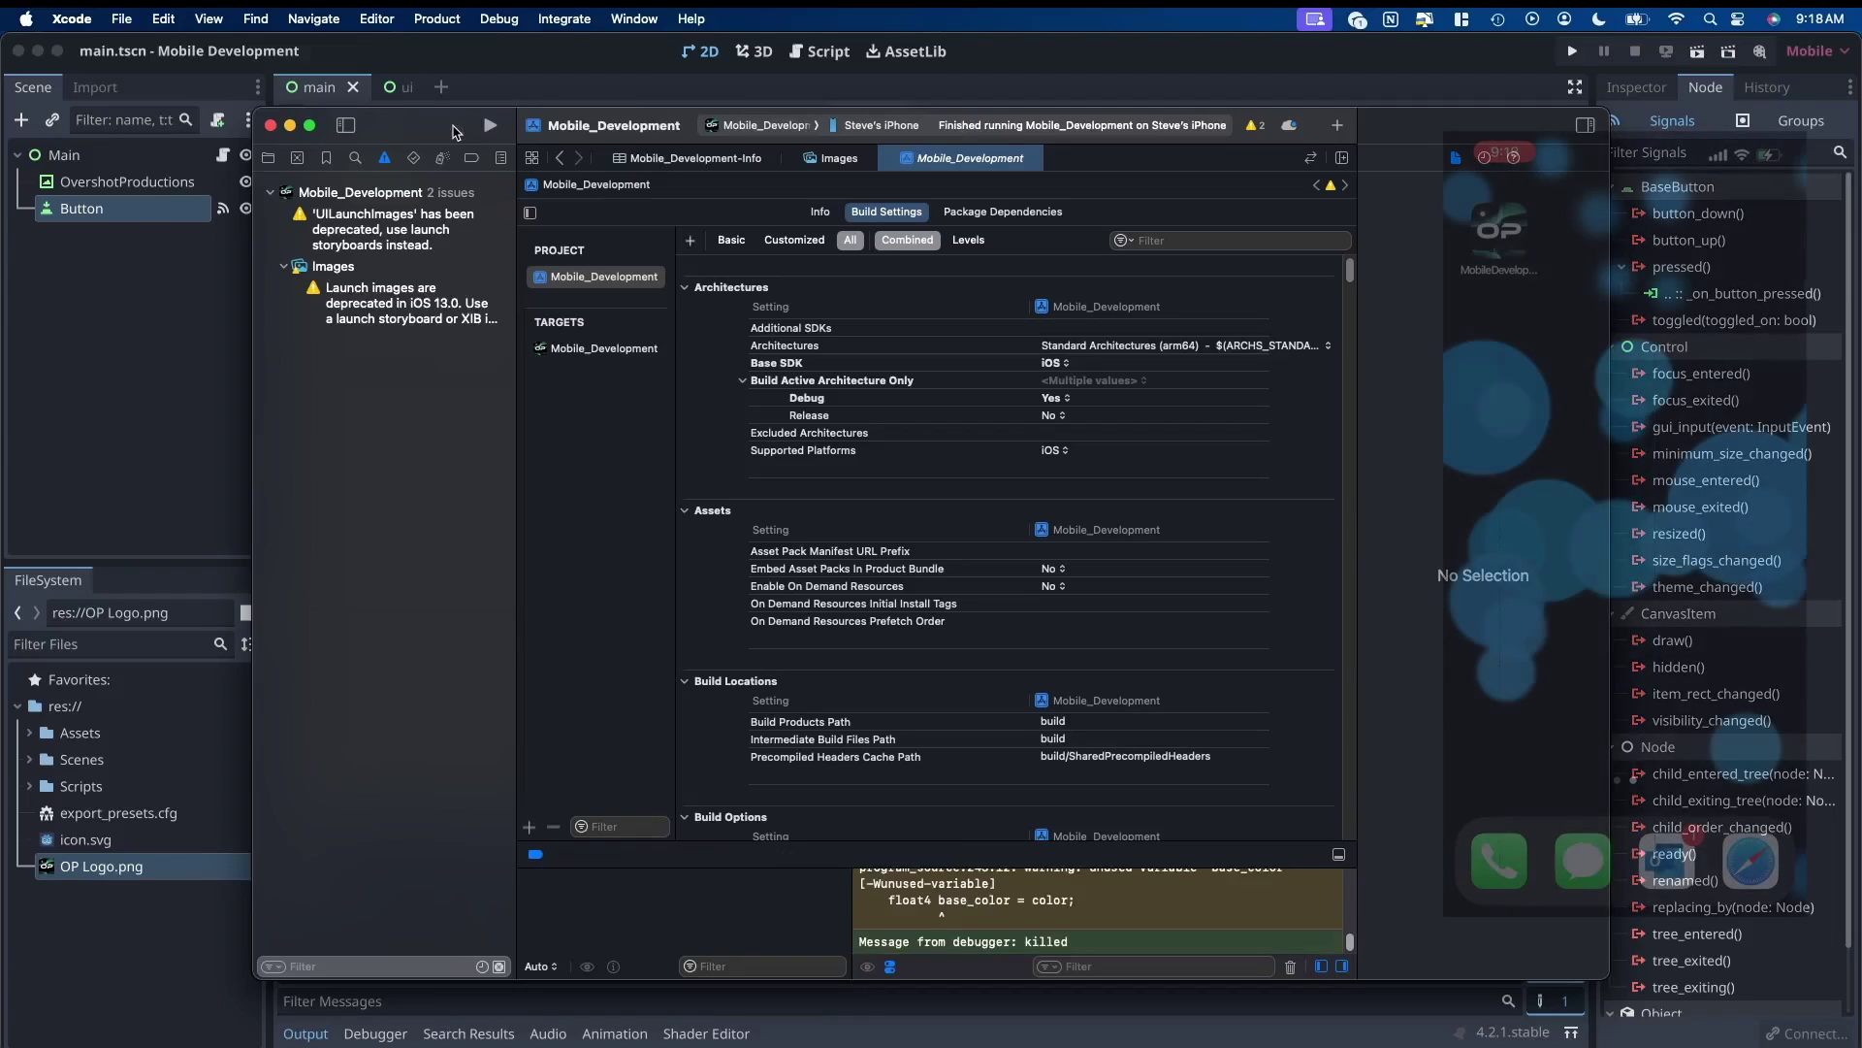
{"action": "left_click", "coordinate": [490, 126]}
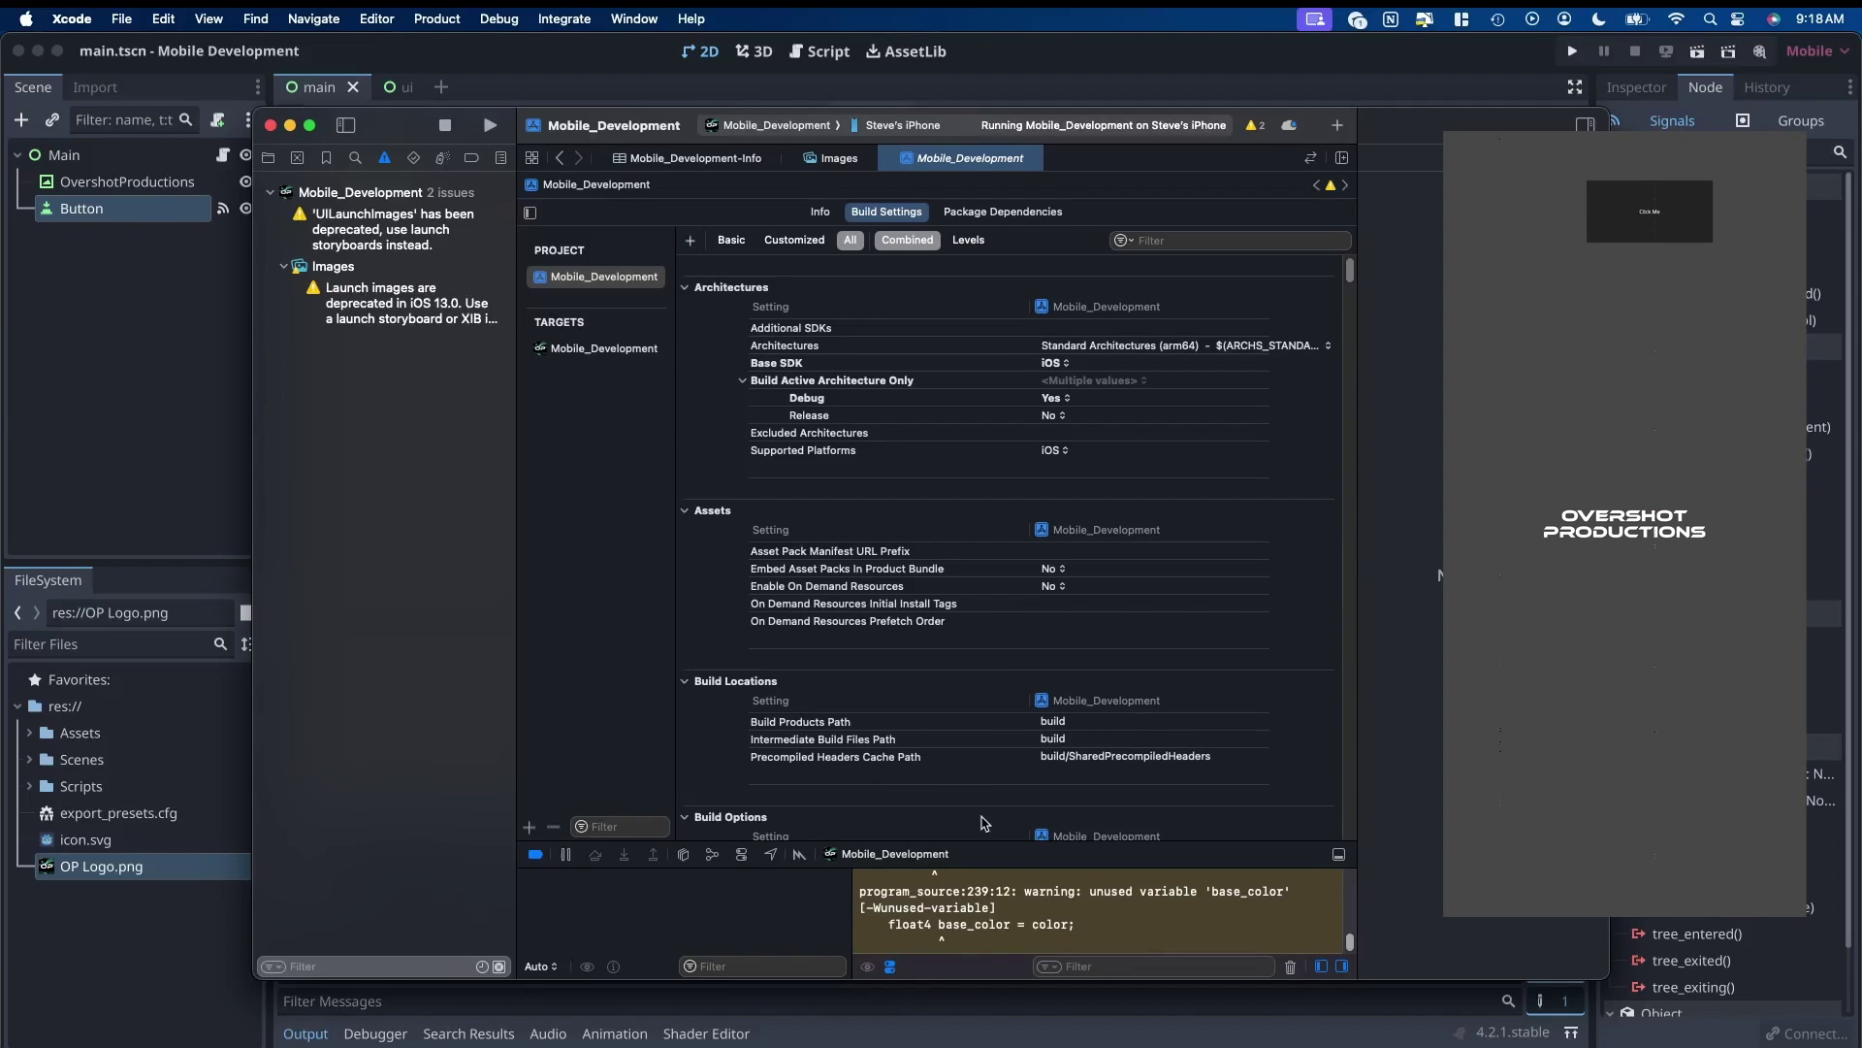
Resize the debug area upward and widen the console to fill it, showing the Hello! log output
{"action": "left_click_drag", "start_coordinate": [990, 853], "coordinate": [960, 462]}
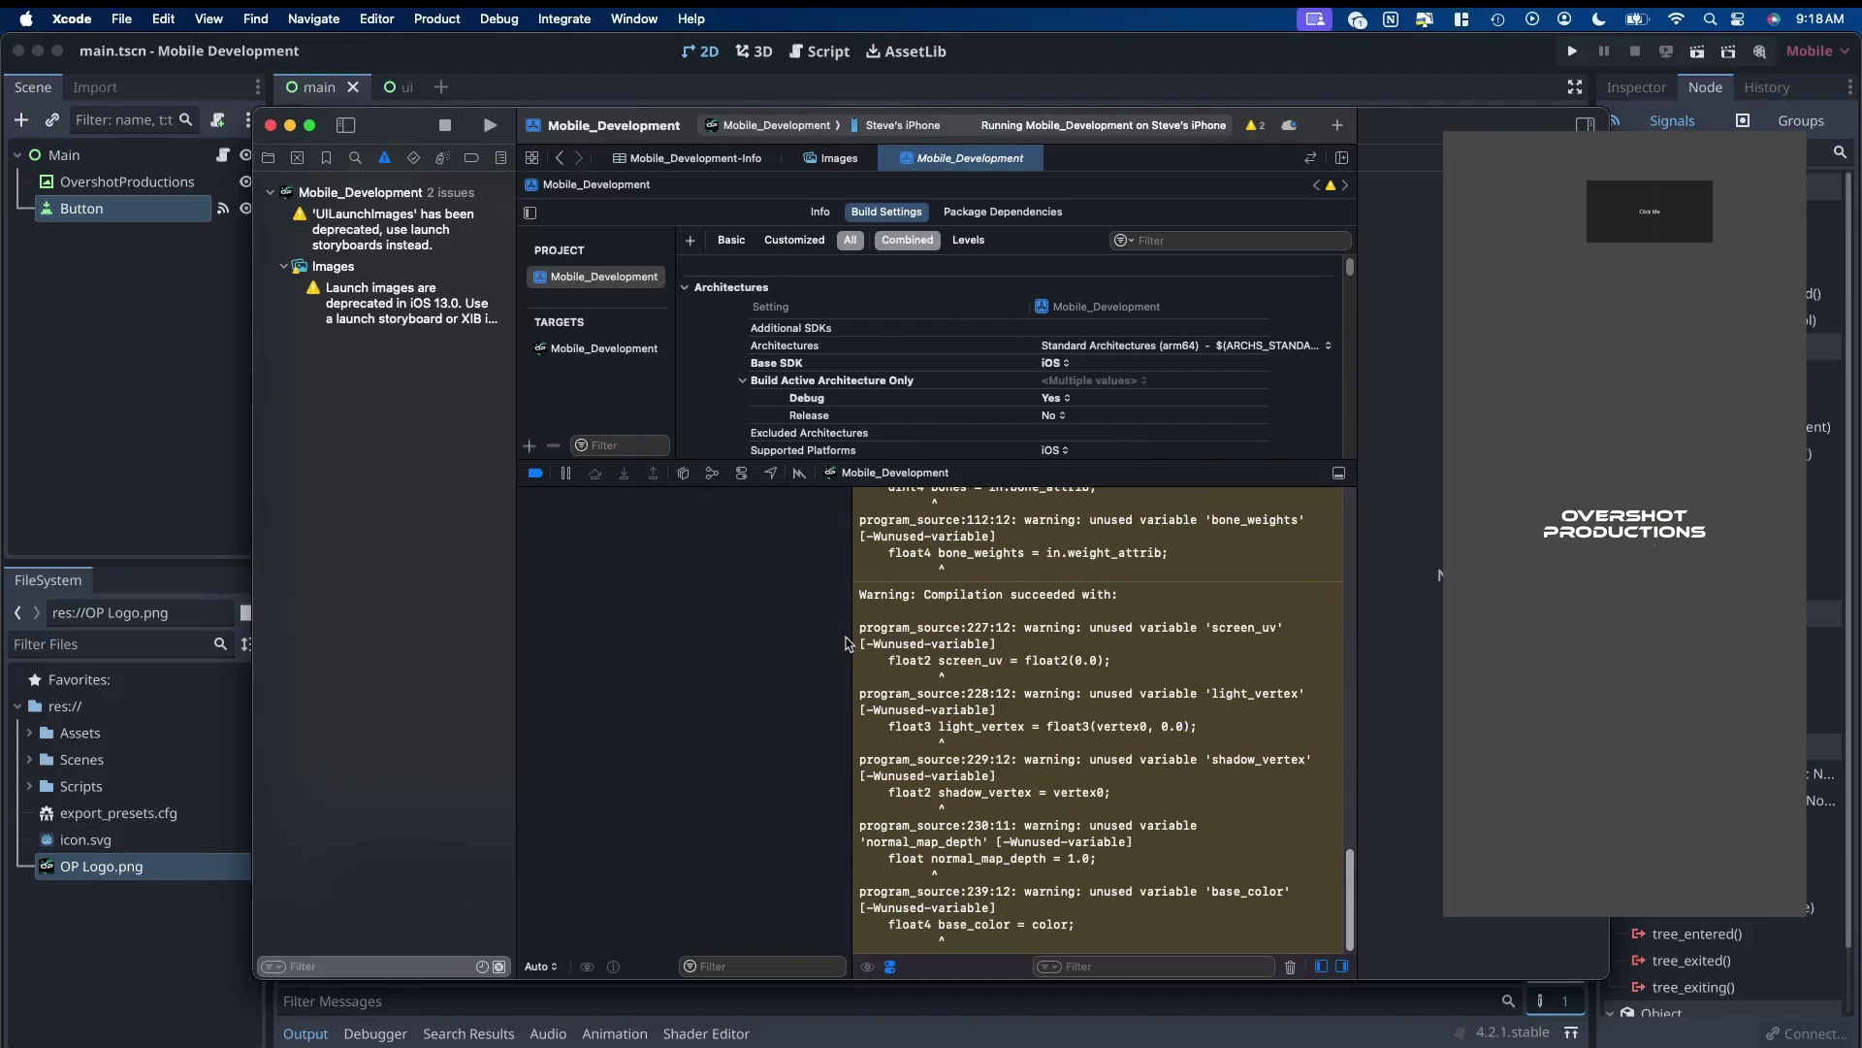
{"action": "left_click_drag", "start_coordinate": [849, 644], "coordinate": [553, 643]}
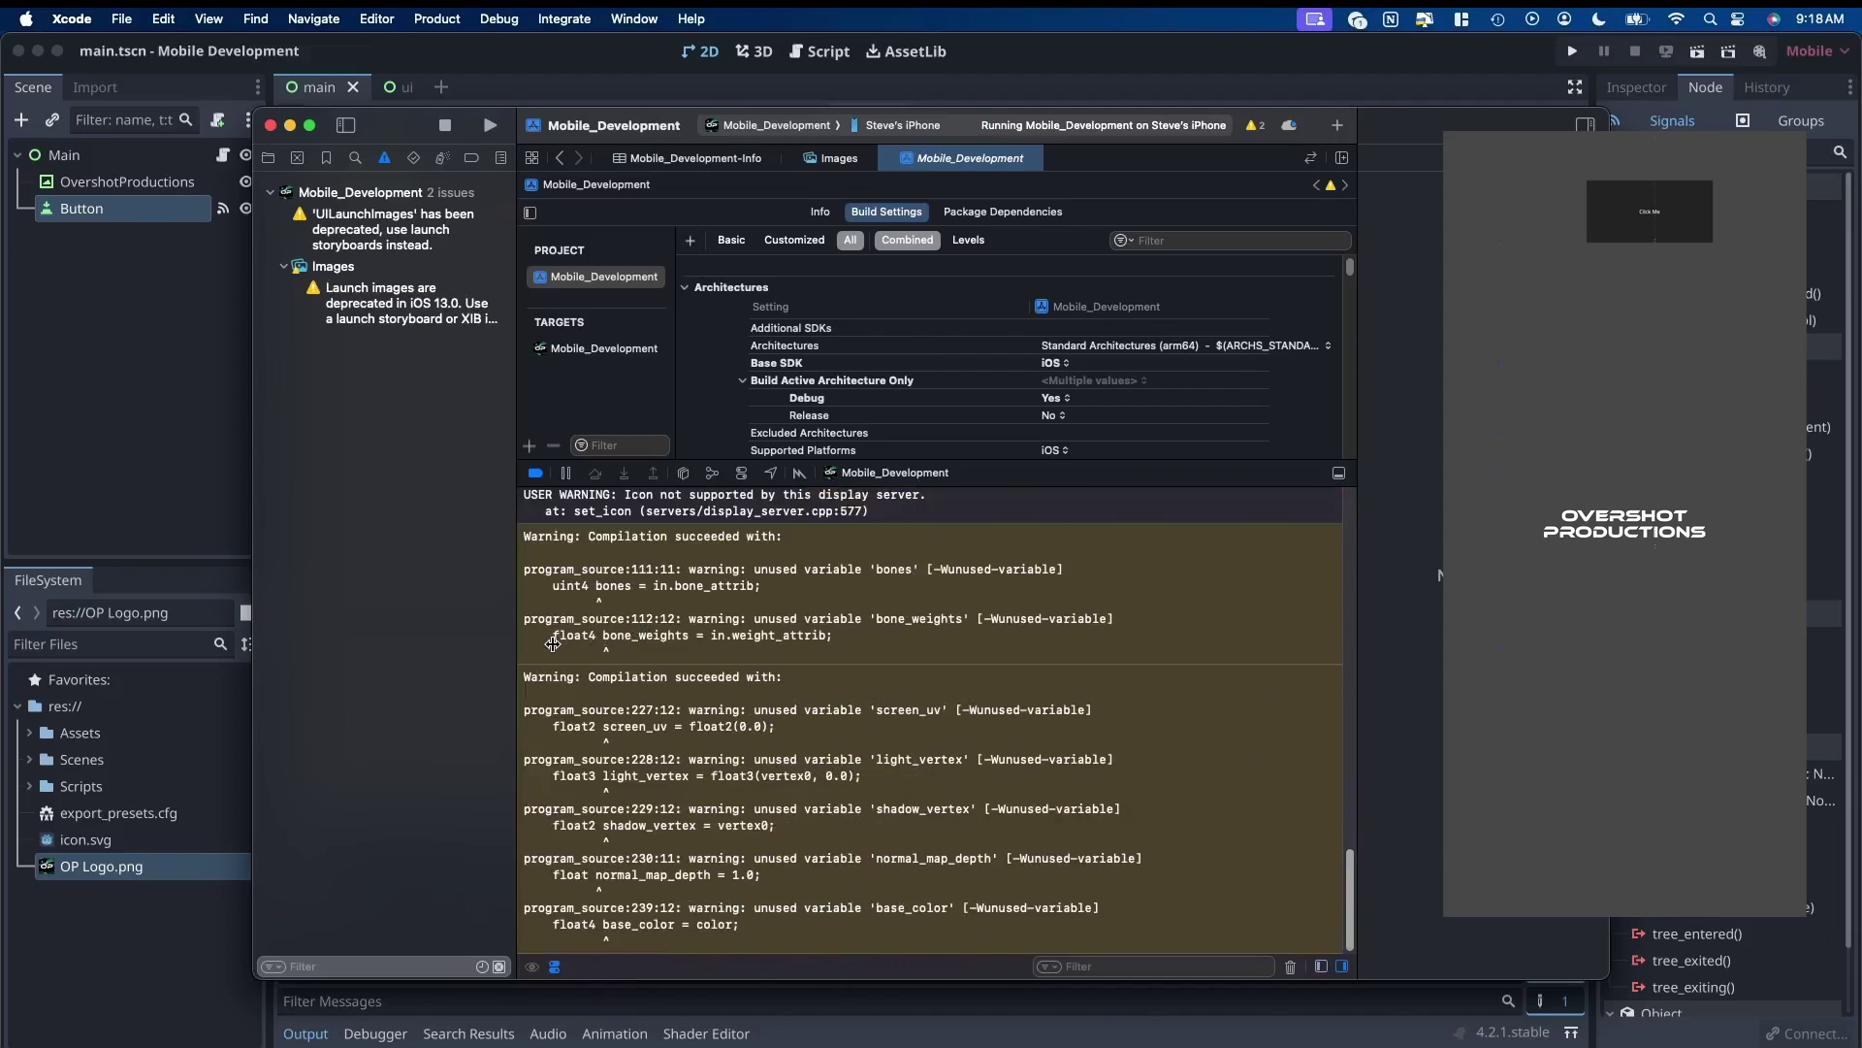